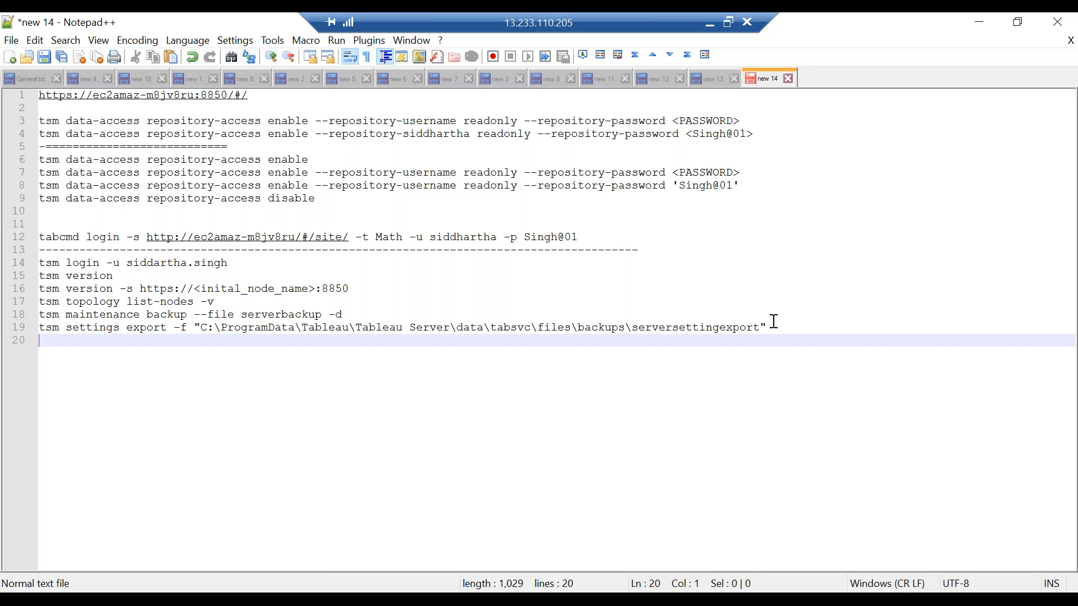
Switch to Chrome, move the Tableau Service Manager Jobs tab behind the Sites tab, and open the Tableau Server home page
{"action": "mouse_move", "coordinate": [173, 598]}
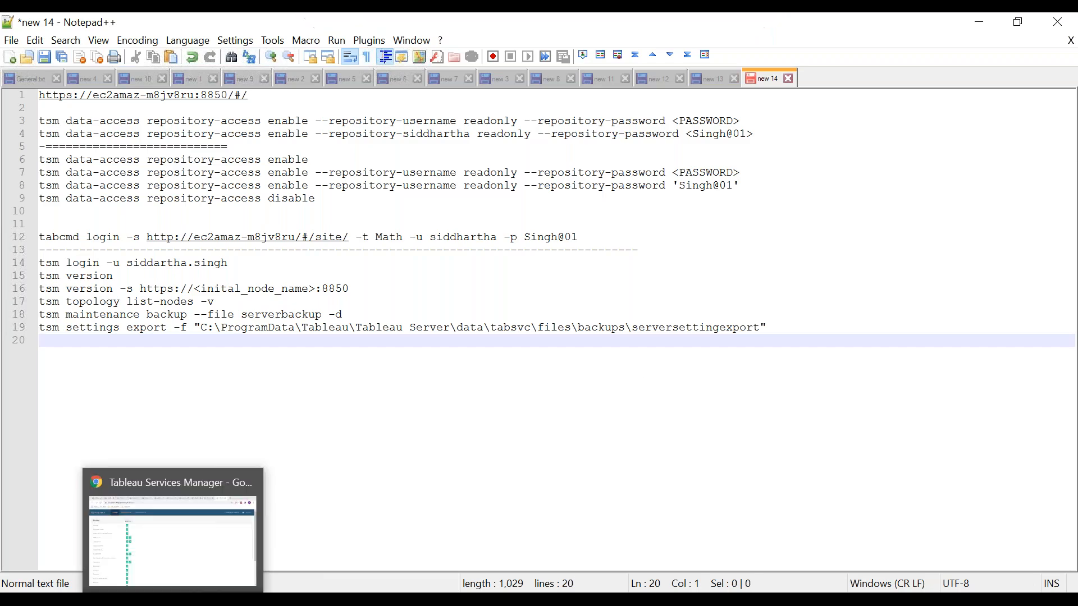
{"action": "left_click", "coordinate": [183, 510]}
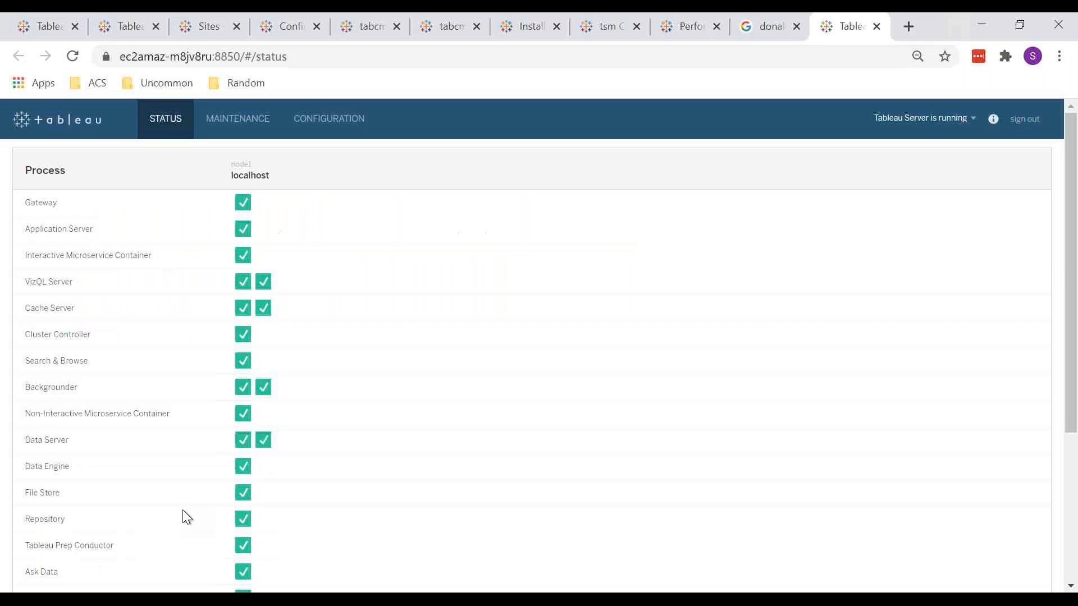
{"action": "left_click", "coordinate": [109, 35]}
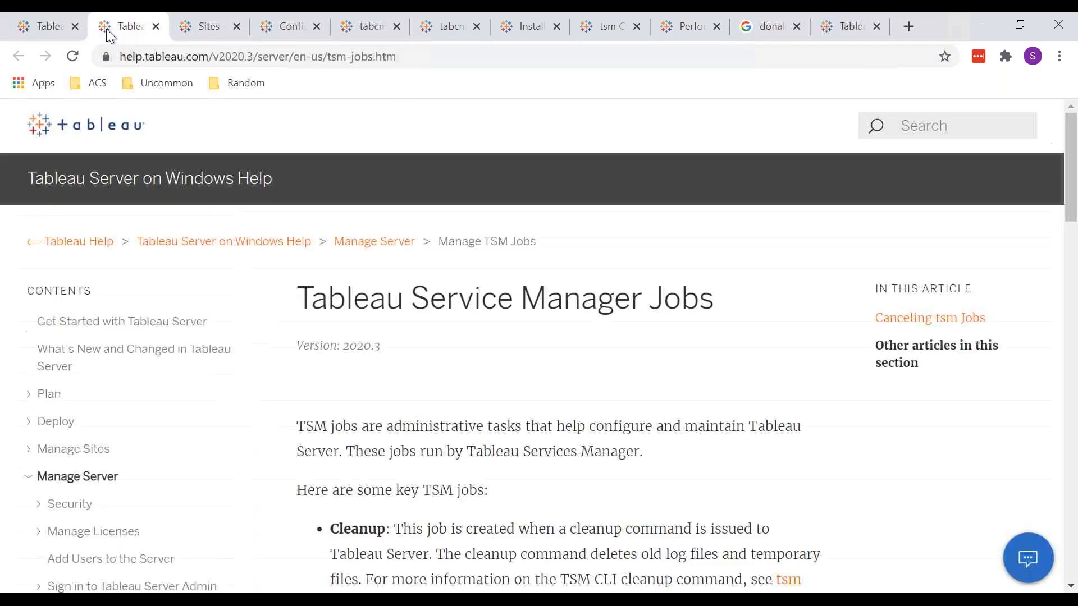
{"action": "left_click", "coordinate": [187, 32]}
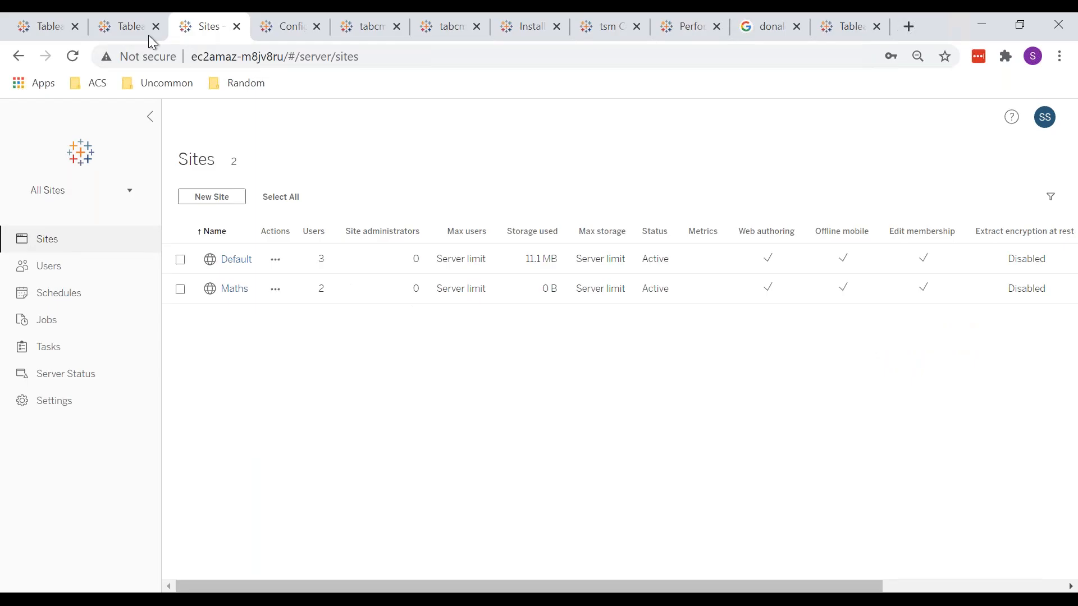
{"action": "left_click_drag", "start_coordinate": [121, 33], "coordinate": [191, 33]}
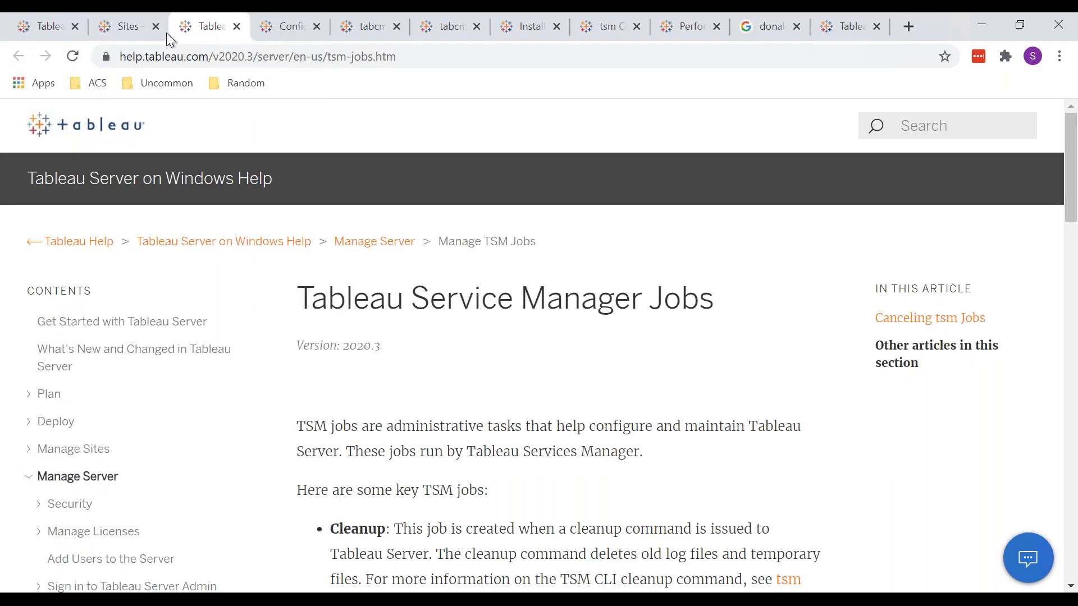
{"action": "left_click", "coordinate": [133, 28]}
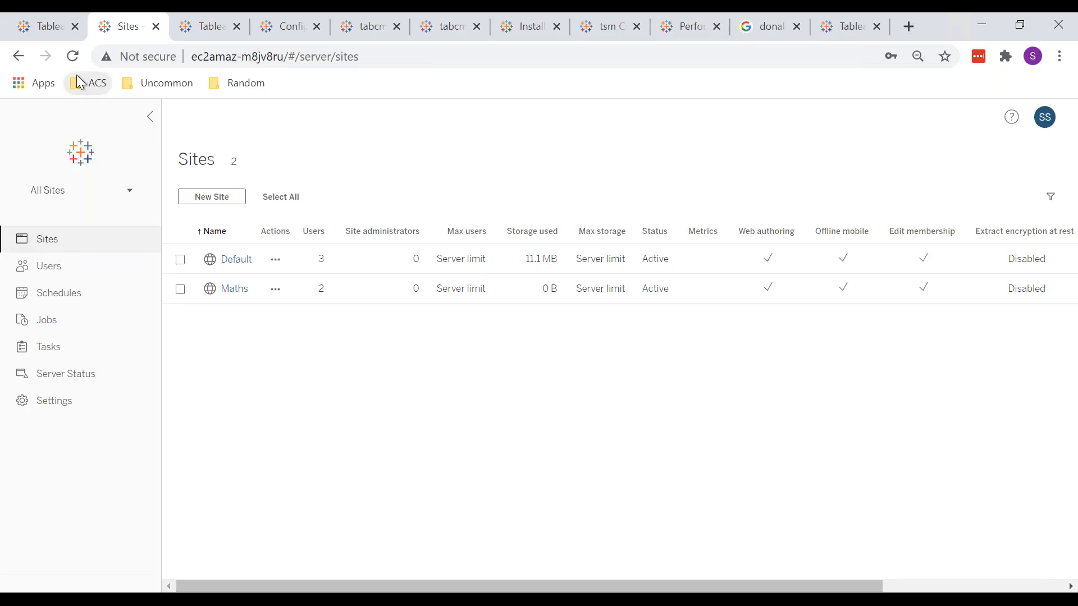
{"action": "left_click", "coordinate": [92, 160]}
Review the full process status list in Tableau Services Manager
{"action": "left_click", "coordinate": [51, 22]}
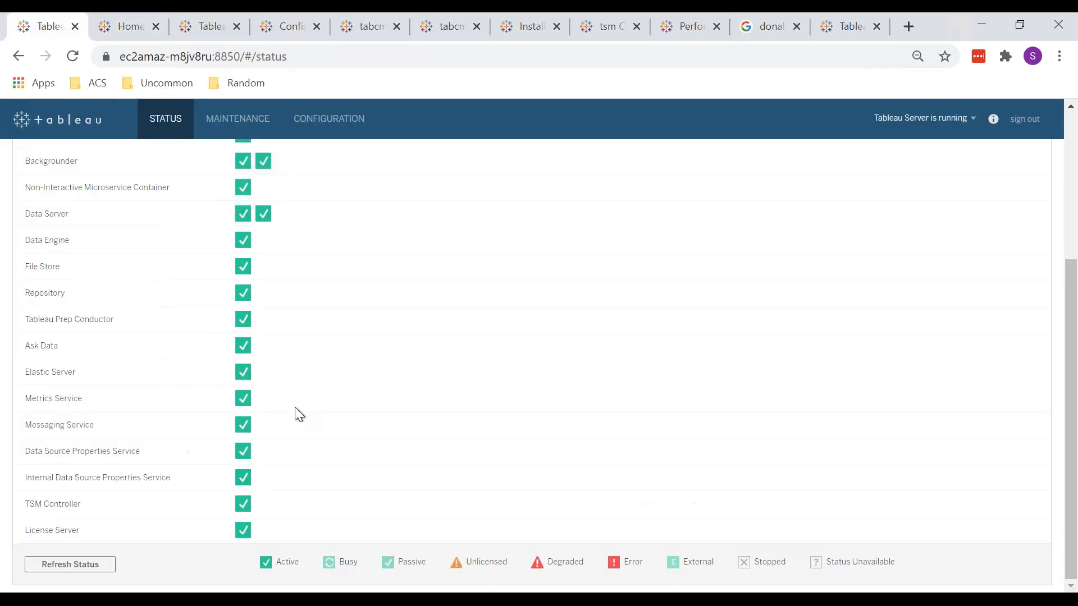
{"action": "scroll", "coordinate": [296, 414], "scroll_direction": "up", "scroll_amount": 4}
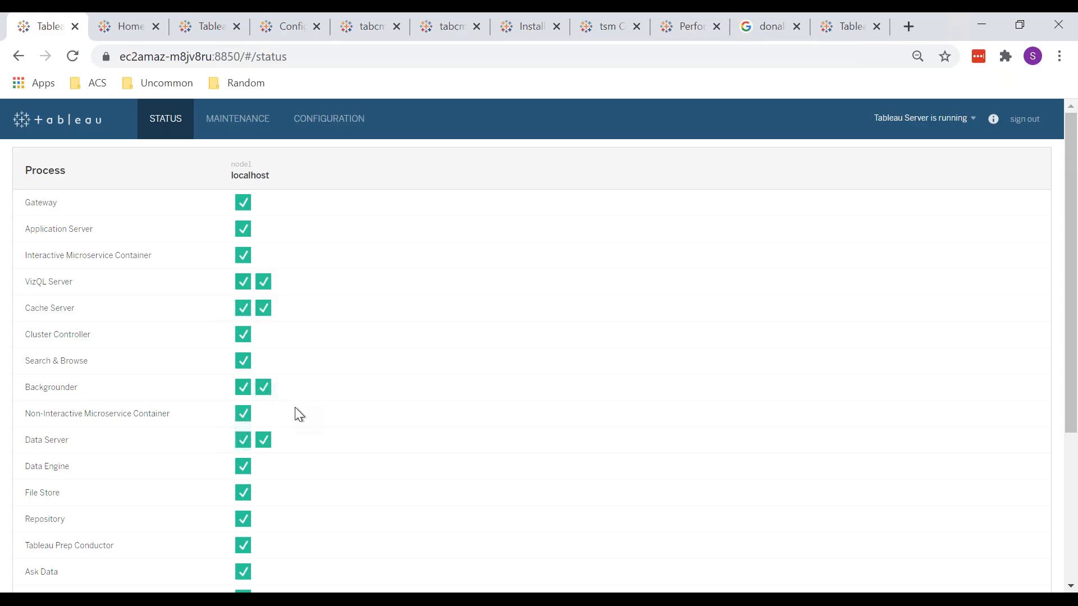
{"action": "scroll", "coordinate": [294, 406], "scroll_direction": "down", "scroll_amount": 2}
{"action": "scroll", "coordinate": [295, 406], "scroll_direction": "up", "scroll_amount": 2}
View the Tableau Services Manager version information in About TSM and close it
{"action": "left_click", "coordinate": [994, 119]}
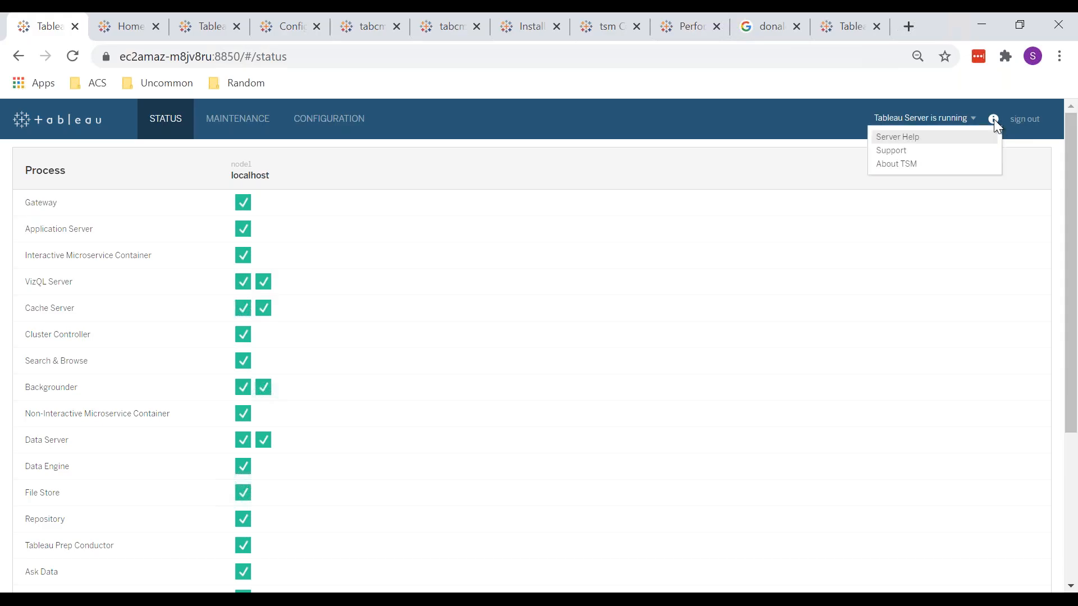
{"action": "left_click", "coordinate": [912, 167]}
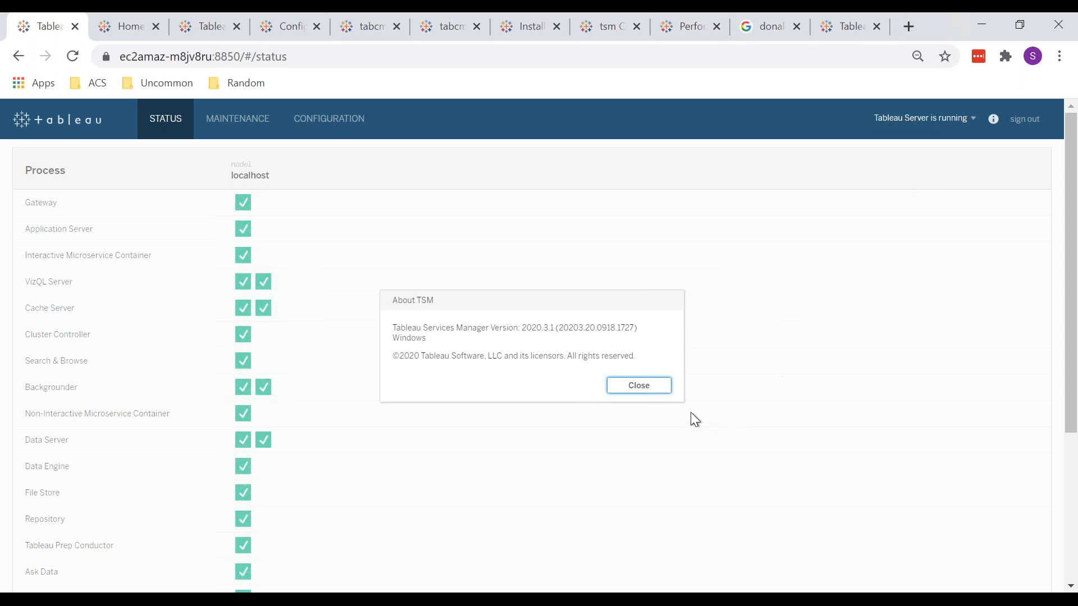
{"action": "left_click", "coordinate": [648, 386]}
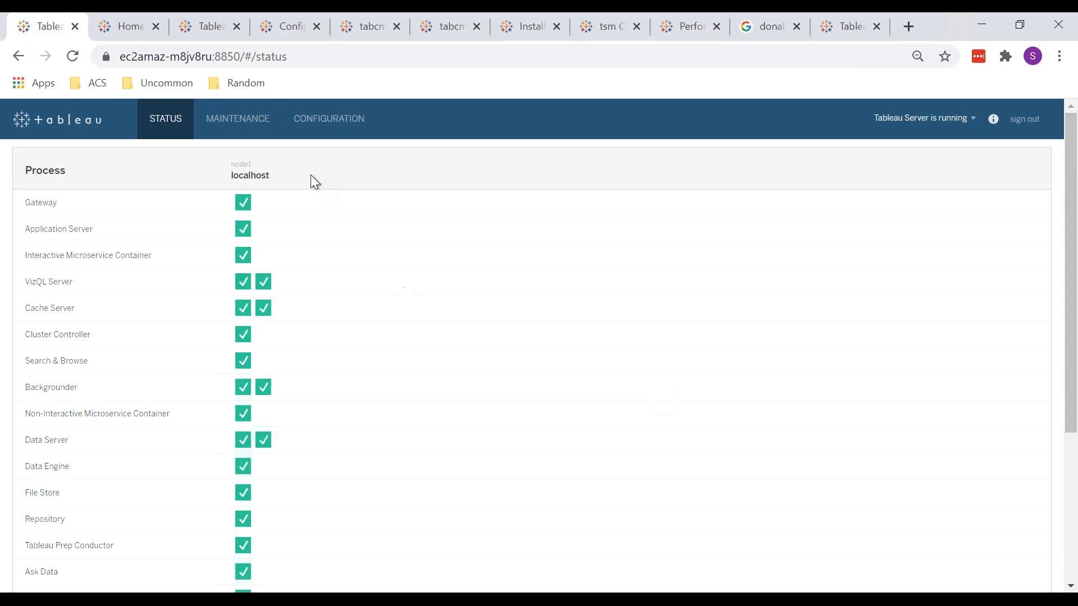
Look through the open help pages to the tabcmd Commands article and highlight the word tabcmd in its title
{"action": "left_click", "coordinate": [199, 28]}
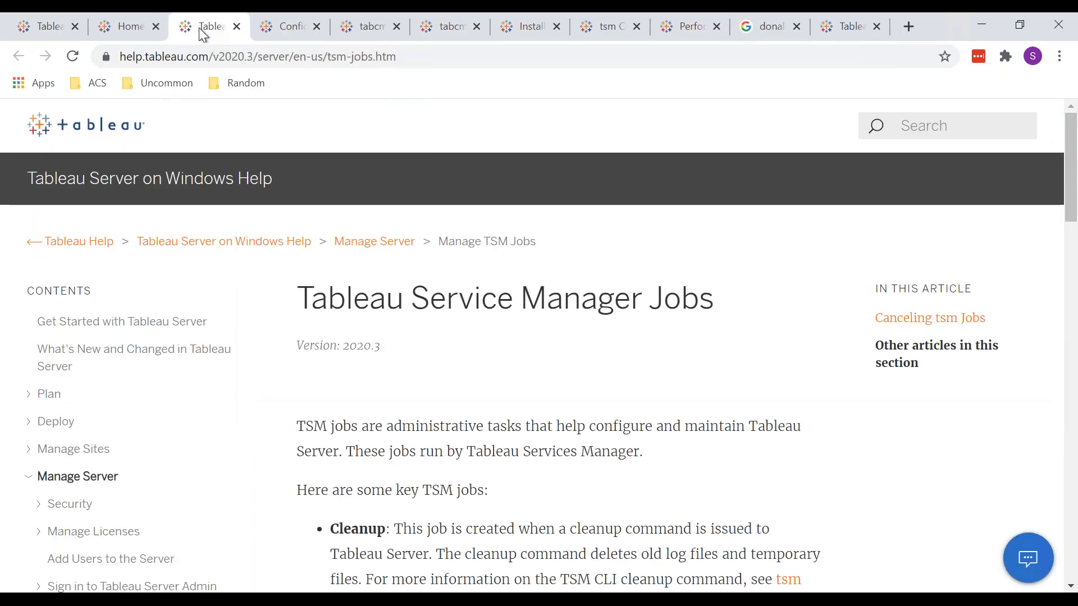
{"action": "left_click", "coordinate": [272, 29]}
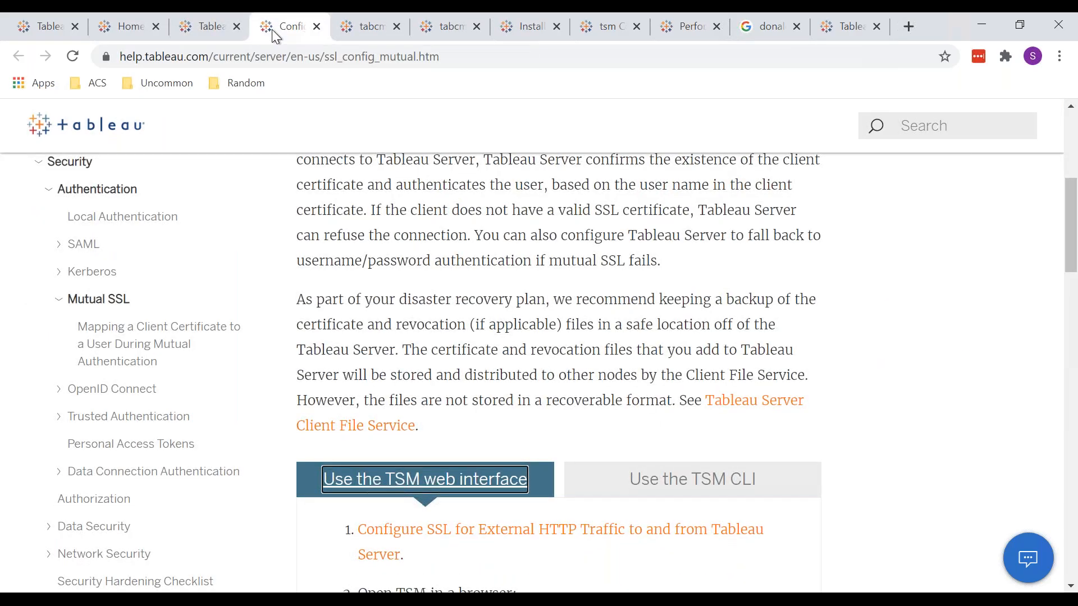
{"action": "key", "text": "ctrl+Tab"}
{"action": "key", "text": "ctrl+Tab"}
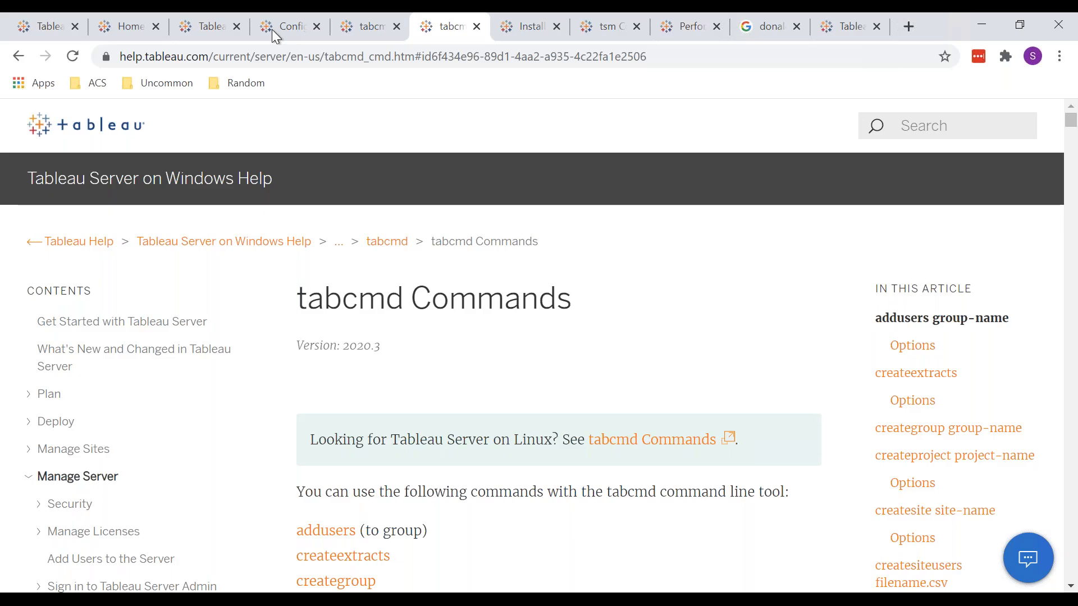
{"action": "scroll", "coordinate": [456, 362], "scroll_direction": "down", "scroll_amount": 3}
{"action": "double_click", "coordinate": [310, 296]}
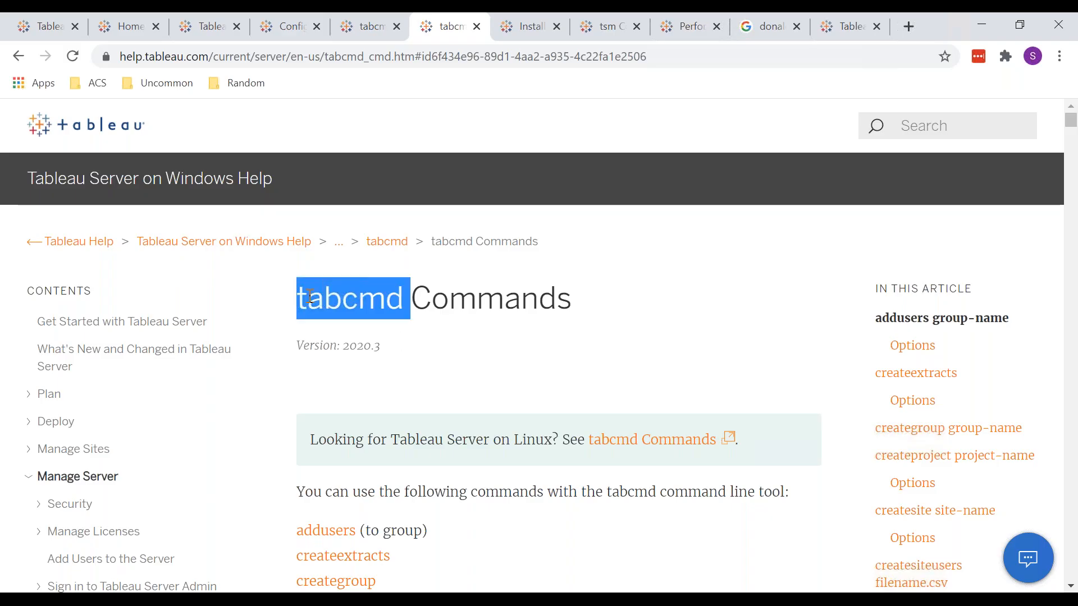
Check the TSM status page, return to the tabcmd Commands article and clear the title highlight
{"action": "left_click", "coordinate": [35, 25]}
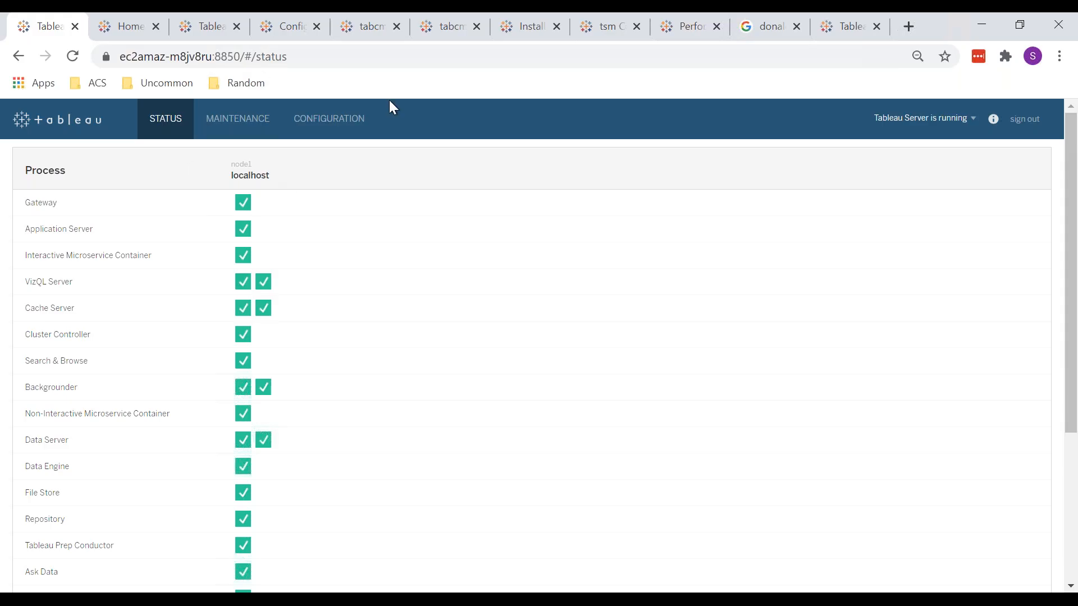
{"action": "left_click", "coordinate": [427, 31]}
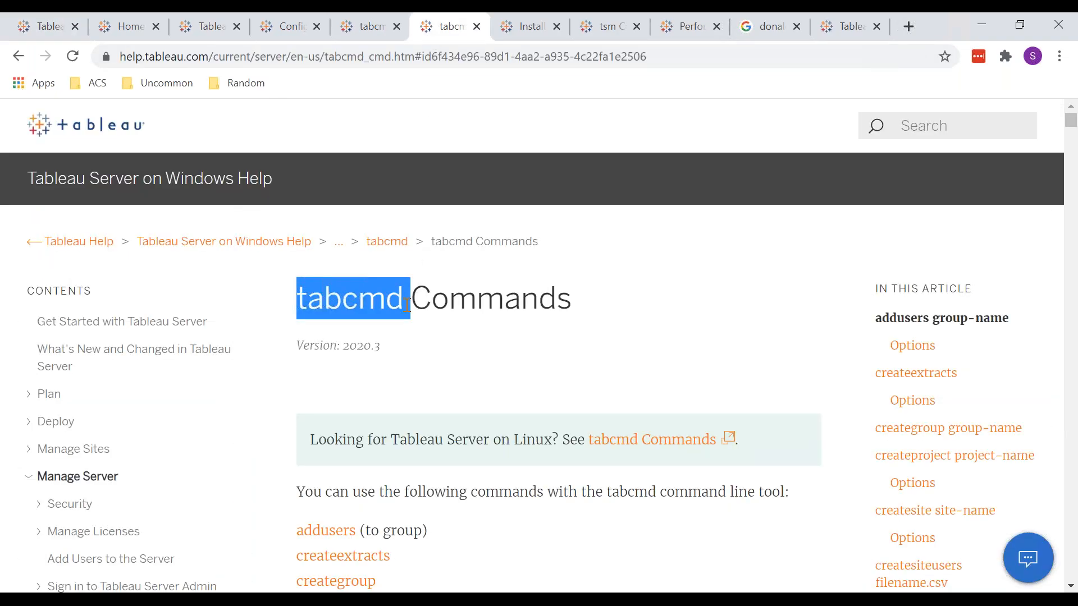
{"action": "left_click", "coordinate": [334, 296]}
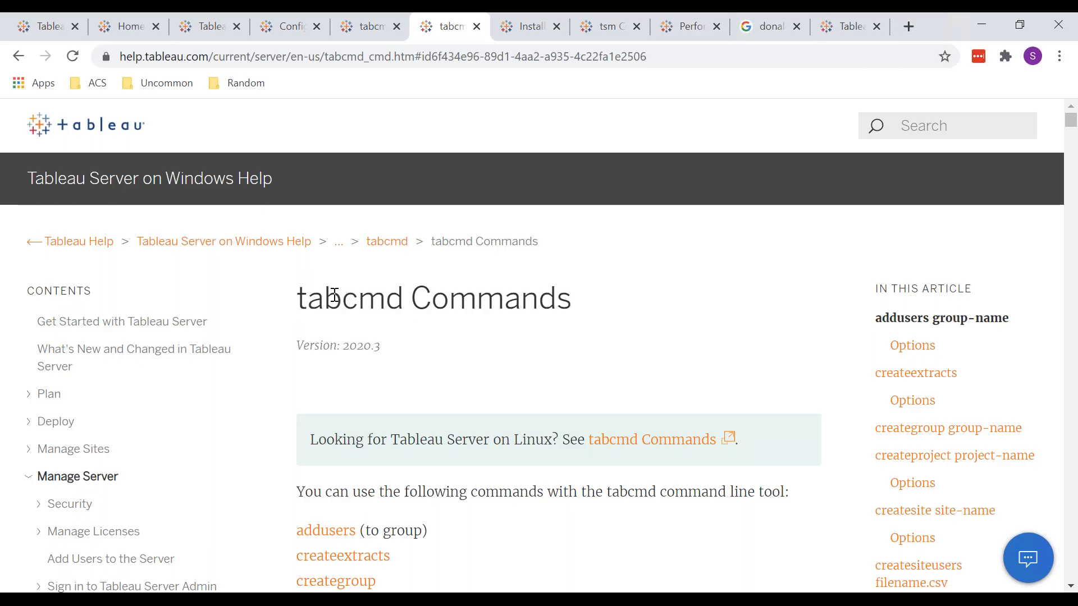
Examine the web address of the Tableau Server home page, leaving it unchanged
{"action": "left_click", "coordinate": [125, 26]}
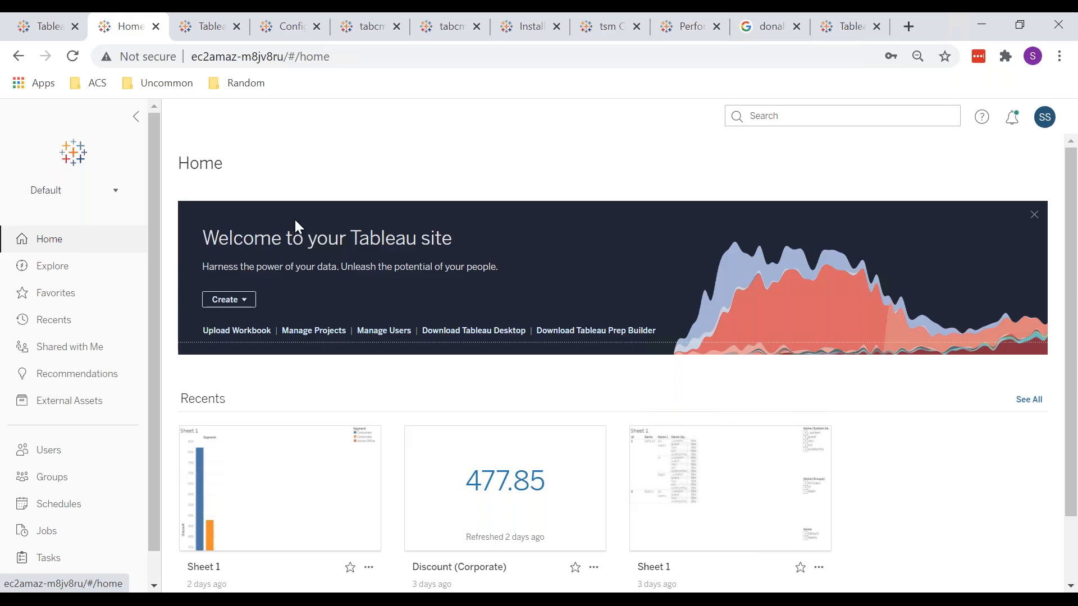
{"action": "left_click", "coordinate": [264, 56]}
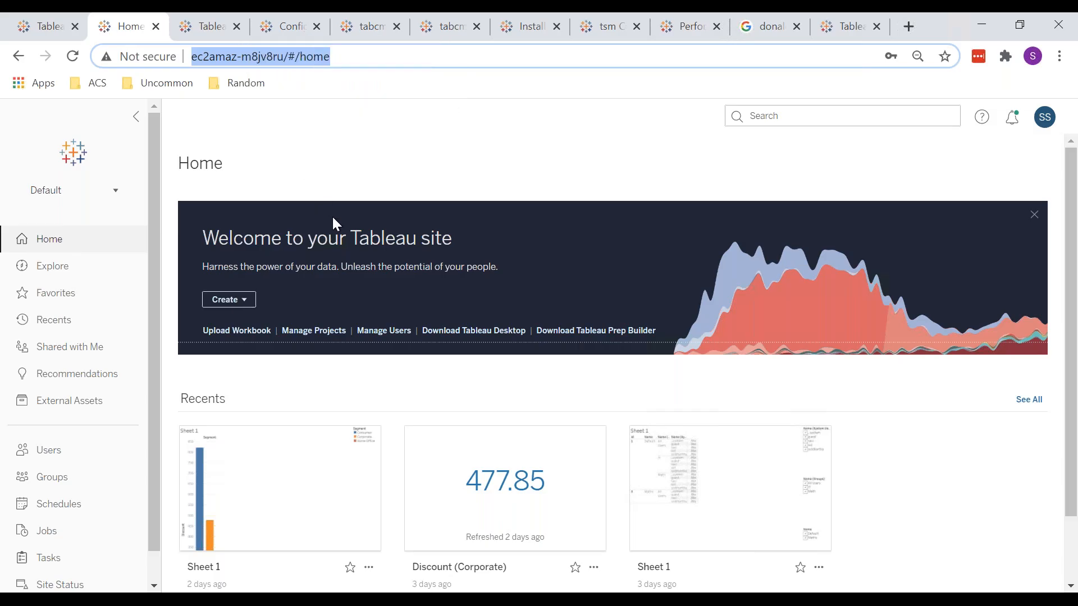
{"action": "left_click", "coordinate": [450, 54]}
{"action": "left_click", "coordinate": [143, 54]}
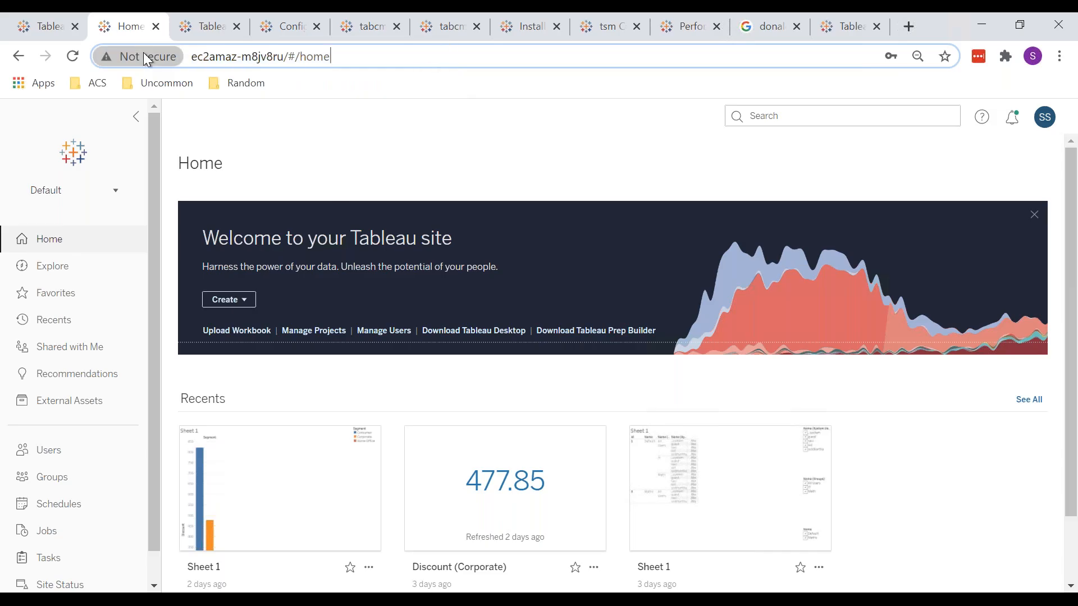
{"action": "left_click", "coordinate": [524, 167]}
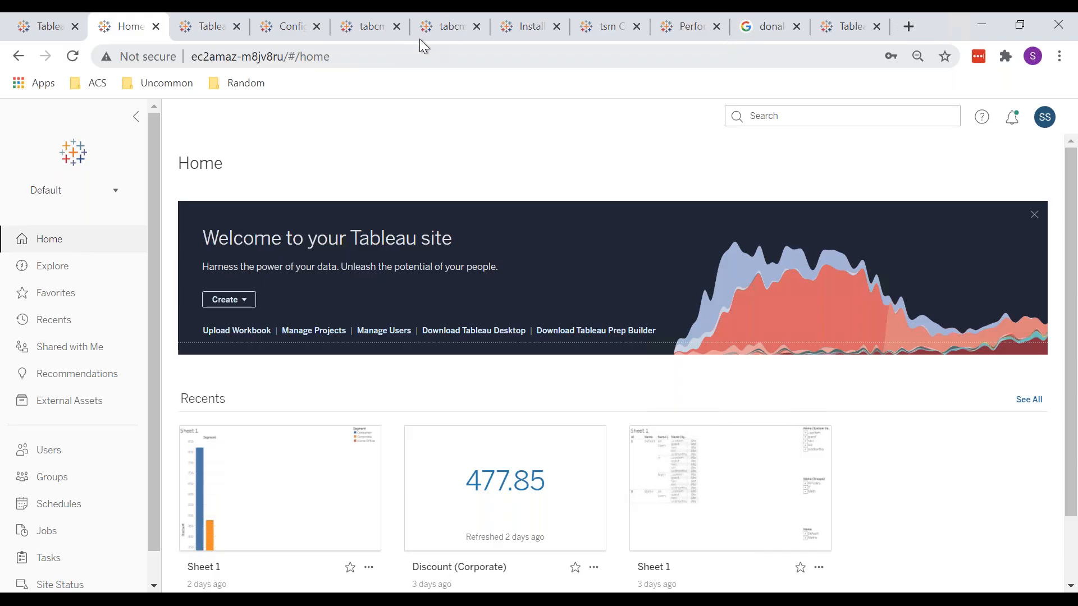
Compare the tabcmd Commands article, the TSM process status list and the Tableau Server home page, ending on the TSM status page
{"action": "left_click", "coordinate": [442, 26]}
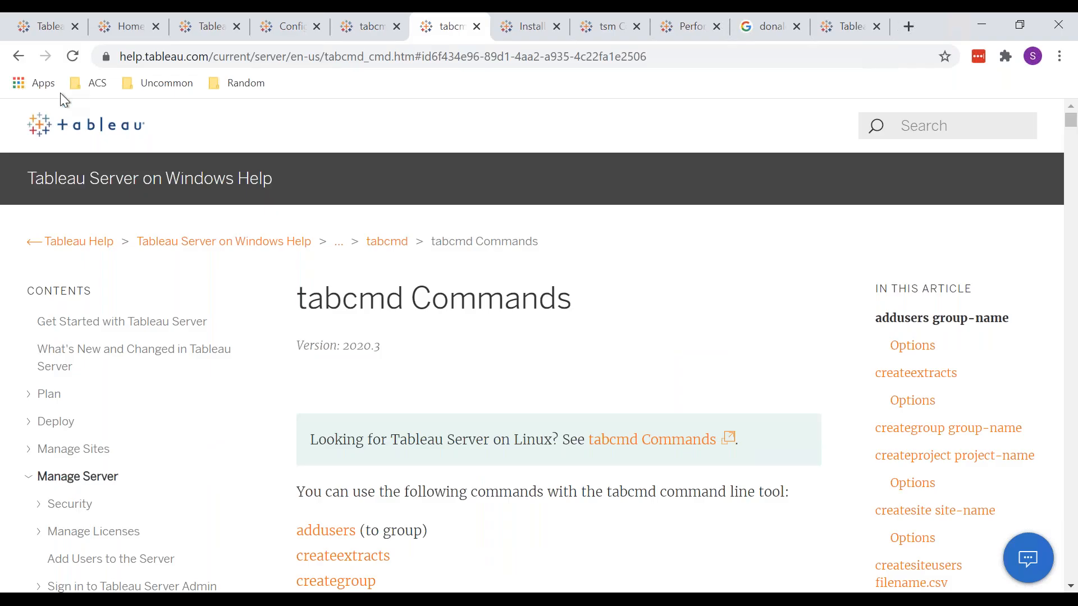
{"action": "left_click", "coordinate": [38, 26]}
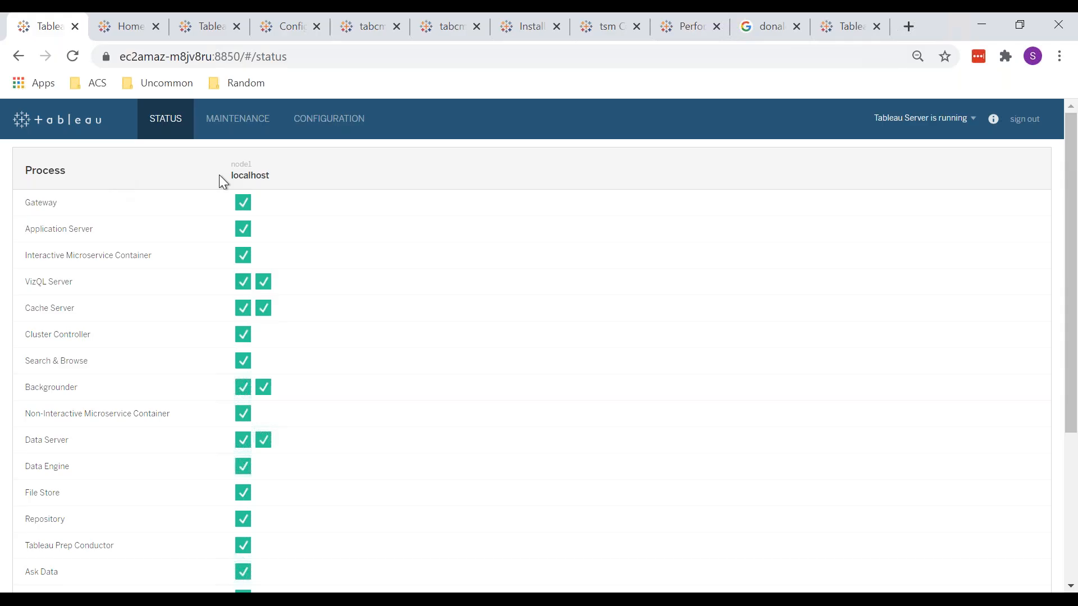
{"action": "scroll", "coordinate": [219, 174], "scroll_direction": "down", "scroll_amount": 5}
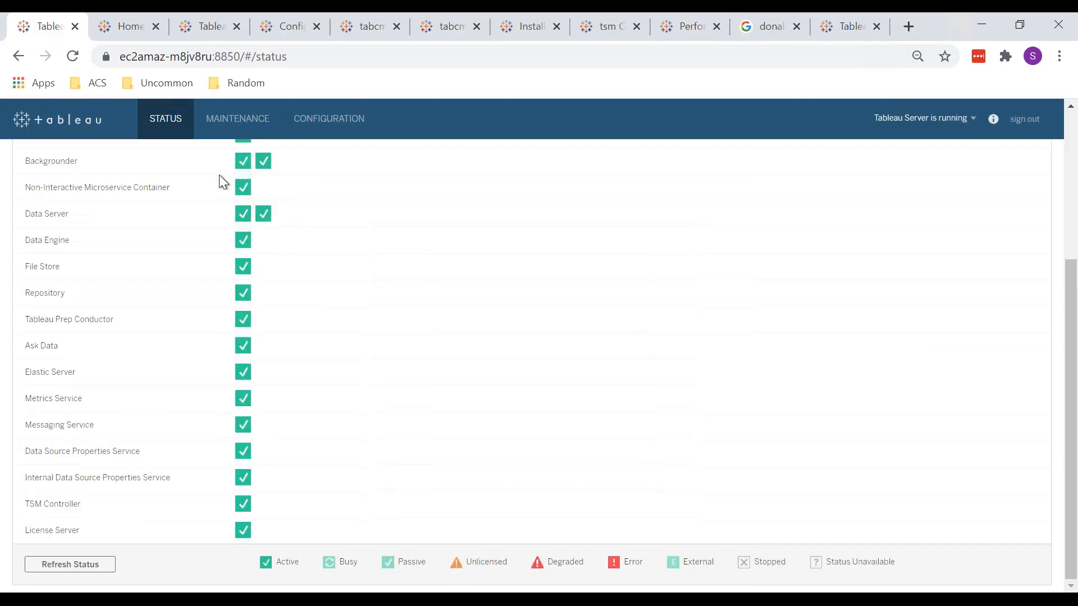
{"action": "scroll", "coordinate": [219, 174], "scroll_direction": "up", "scroll_amount": 4}
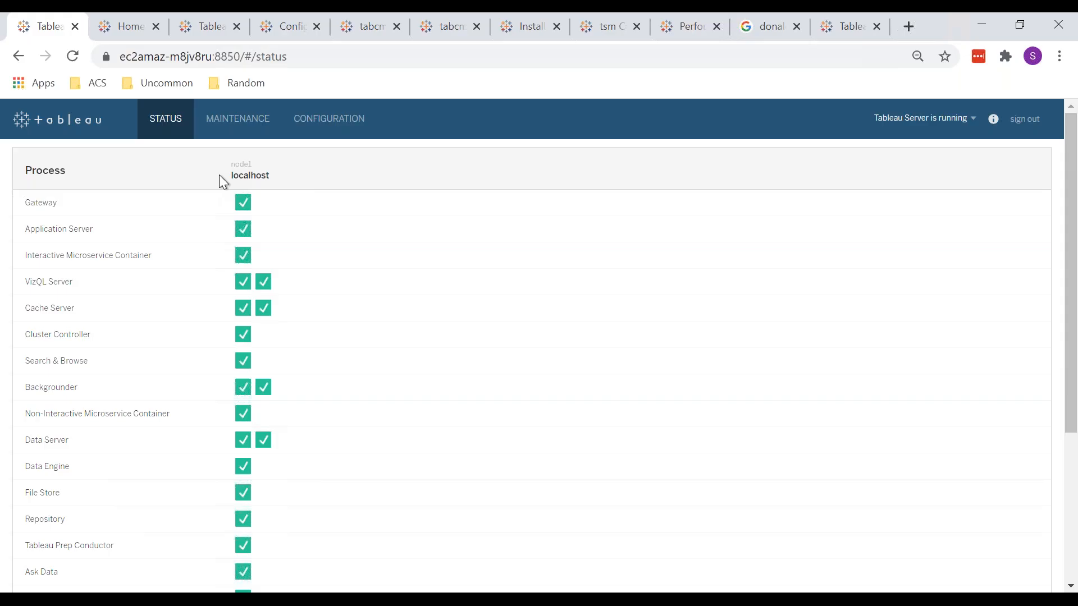
{"action": "left_click", "coordinate": [115, 18]}
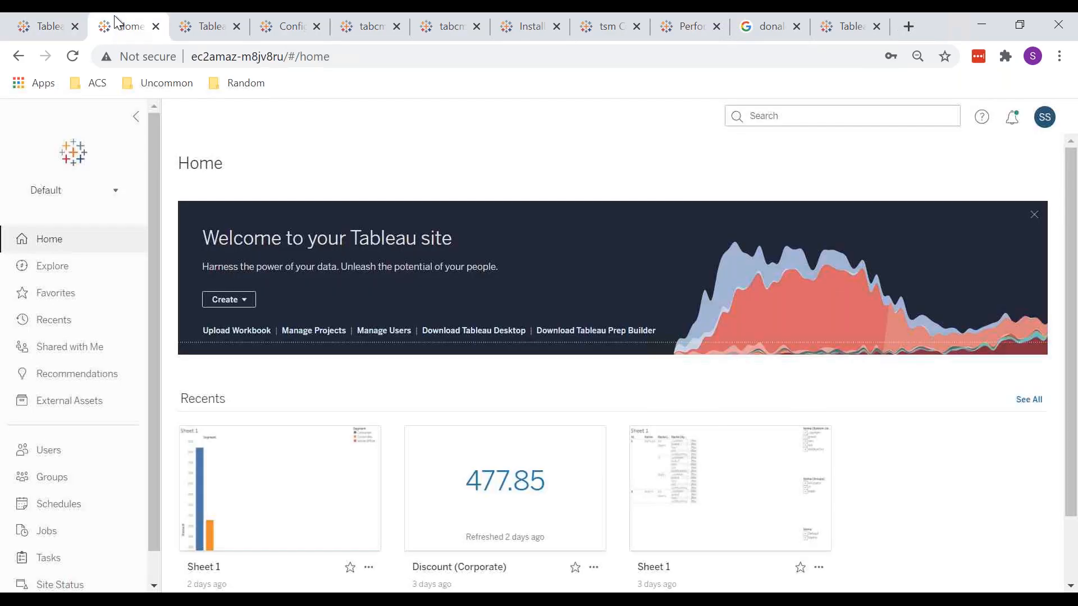
{"action": "left_click", "coordinate": [51, 27]}
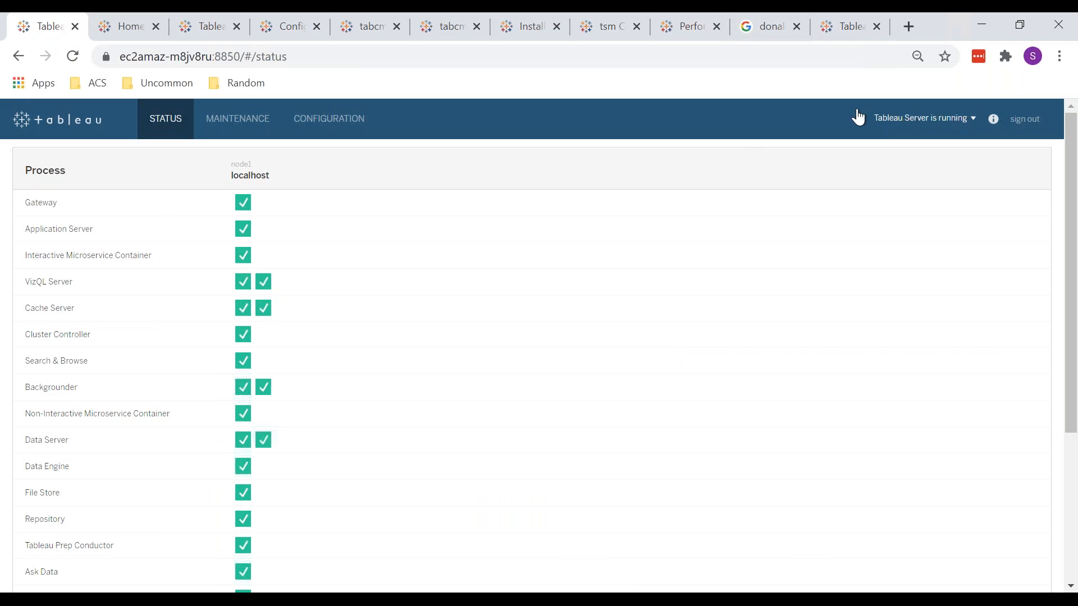
Bring up the Stop Tableau Server confirmation, check the server home page meanwhile, and cancel the stop
{"action": "left_click", "coordinate": [906, 127]}
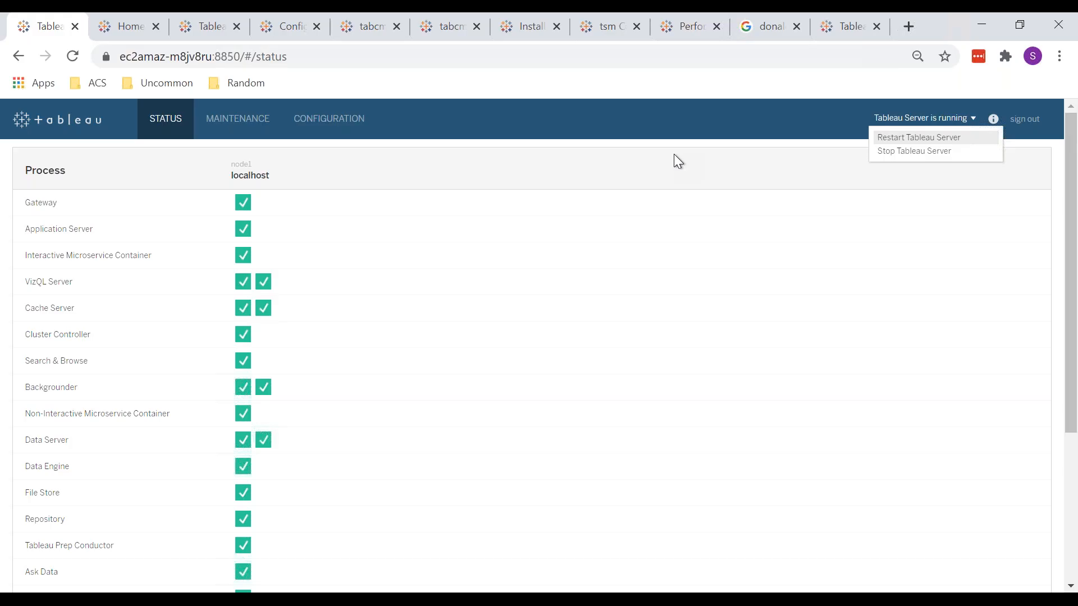
{"action": "left_click", "coordinate": [930, 158]}
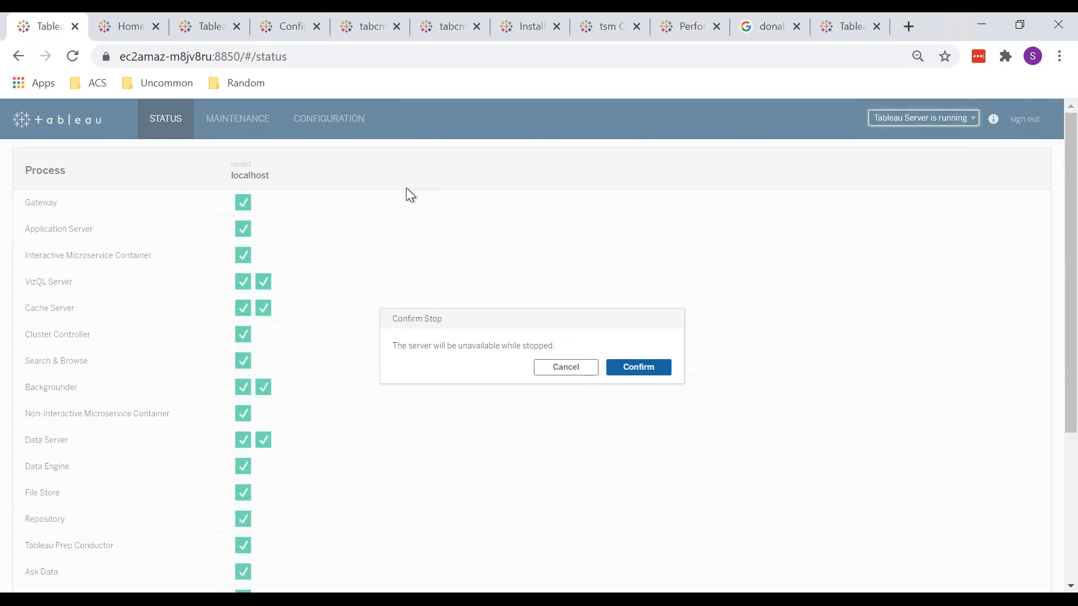
{"action": "left_click", "coordinate": [122, 38]}
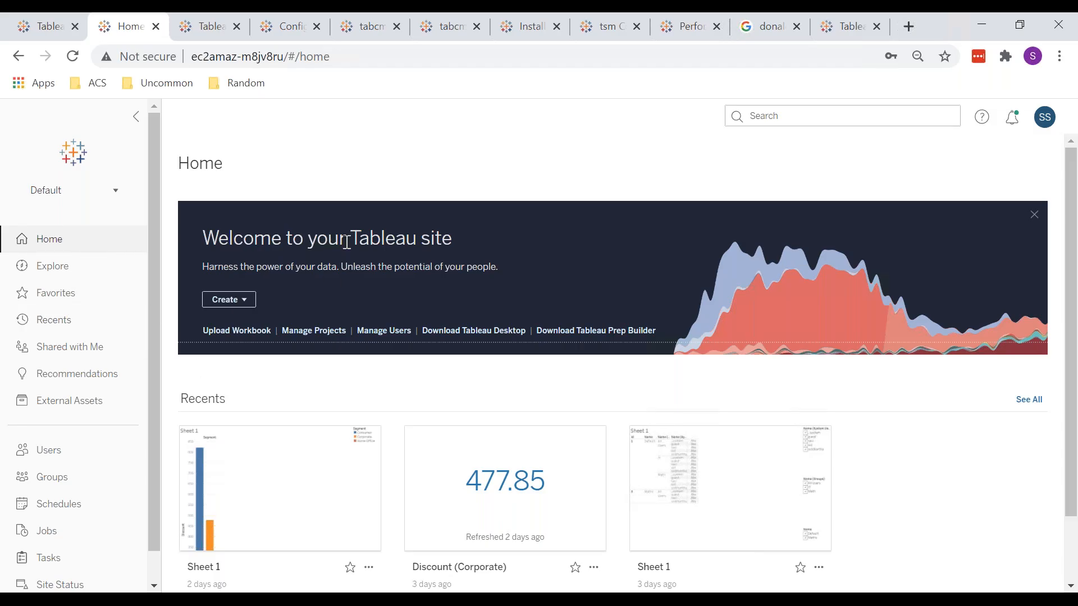
{"action": "left_click", "coordinate": [37, 25]}
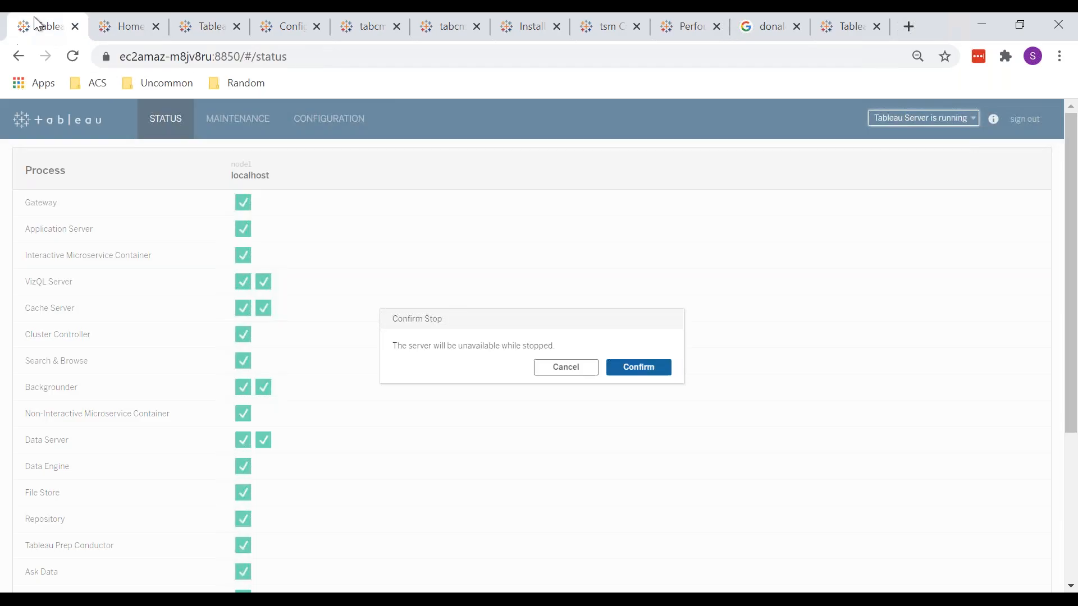
{"action": "left_click", "coordinate": [559, 368]}
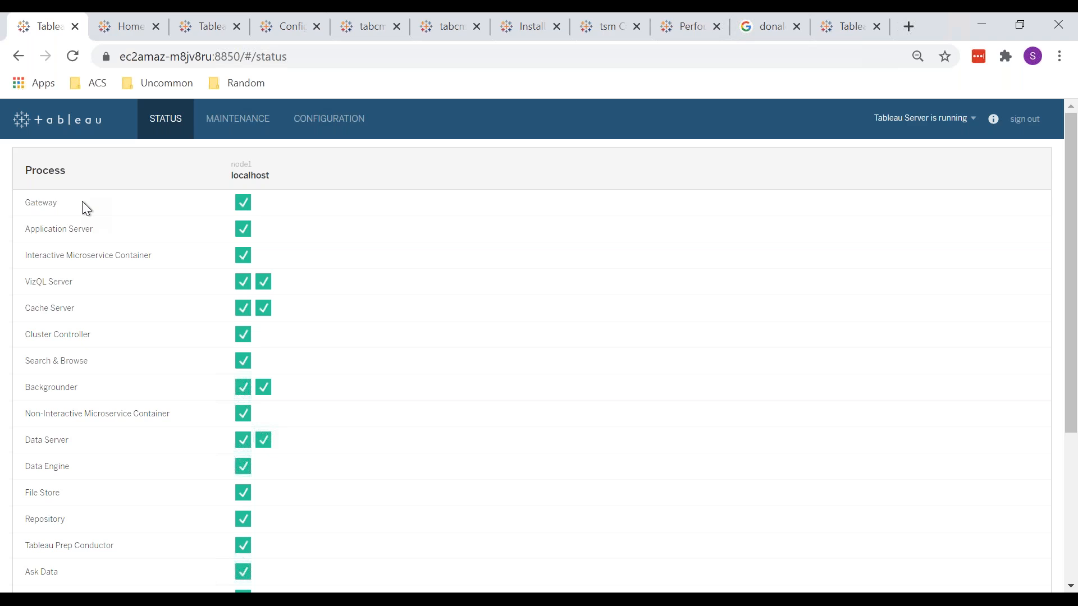
Examine the TSM process list from Gateway down to License Server and return to its beginning
{"action": "scroll", "coordinate": [82, 201], "scroll_direction": "down", "scroll_amount": 4}
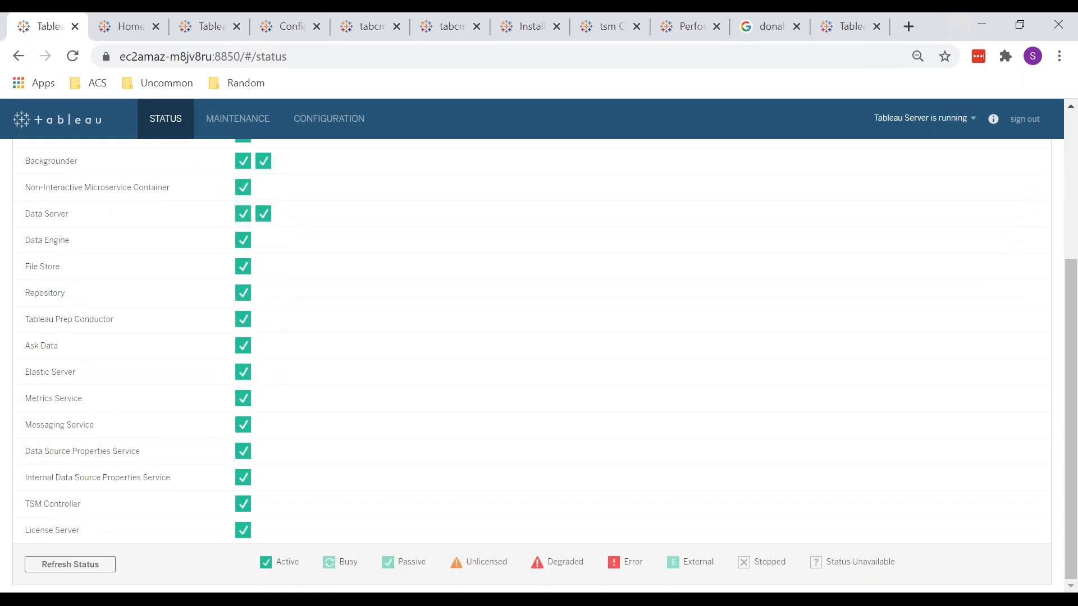
{"action": "scroll", "coordinate": [90, 262], "scroll_direction": "up", "scroll_amount": 4}
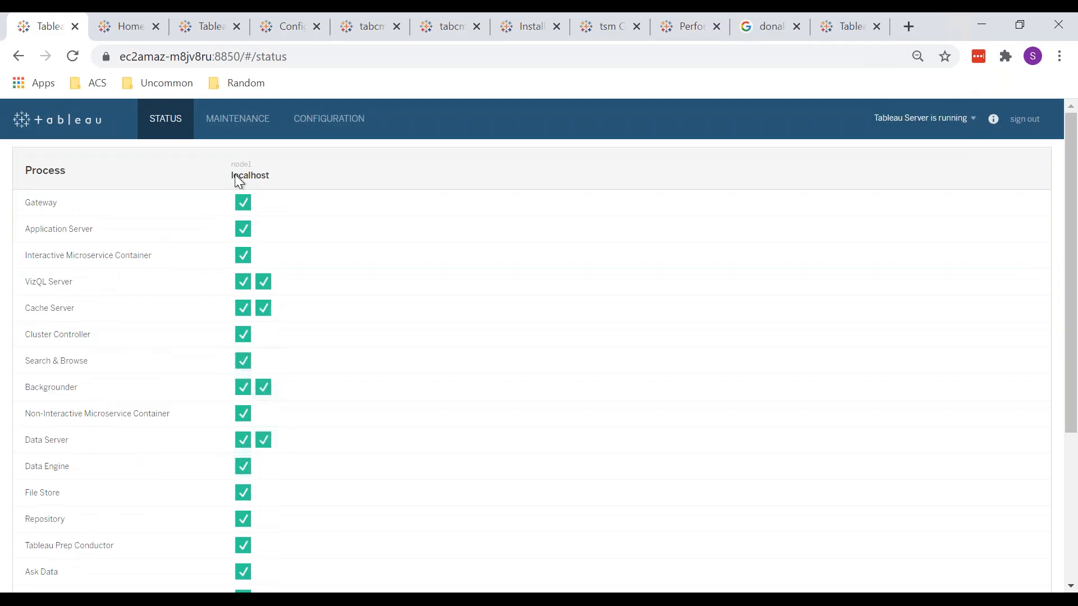
Examine the node1 column and its process statuses from Gateway down to the status legend below License Server
{"action": "double_click", "coordinate": [248, 165]}
{"action": "left_click", "coordinate": [300, 208]}
{"action": "scroll", "coordinate": [98, 261], "scroll_direction": "down", "scroll_amount": 2}
{"action": "scroll", "coordinate": [98, 262], "scroll_direction": "down", "scroll_amount": 1}
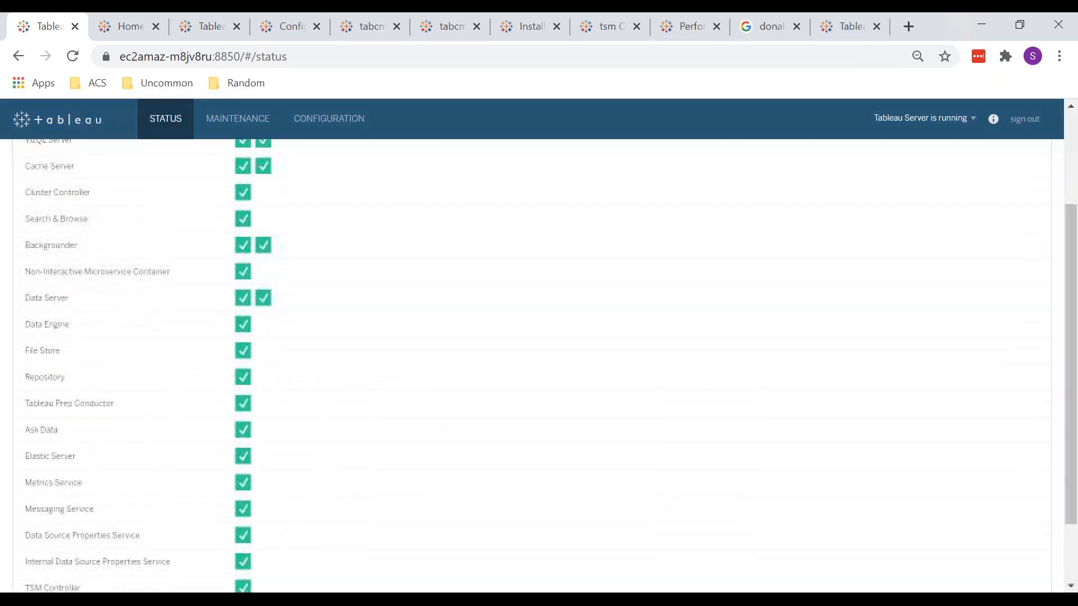
{"action": "scroll", "coordinate": [538, 364], "scroll_direction": "down", "scroll_amount": 2}
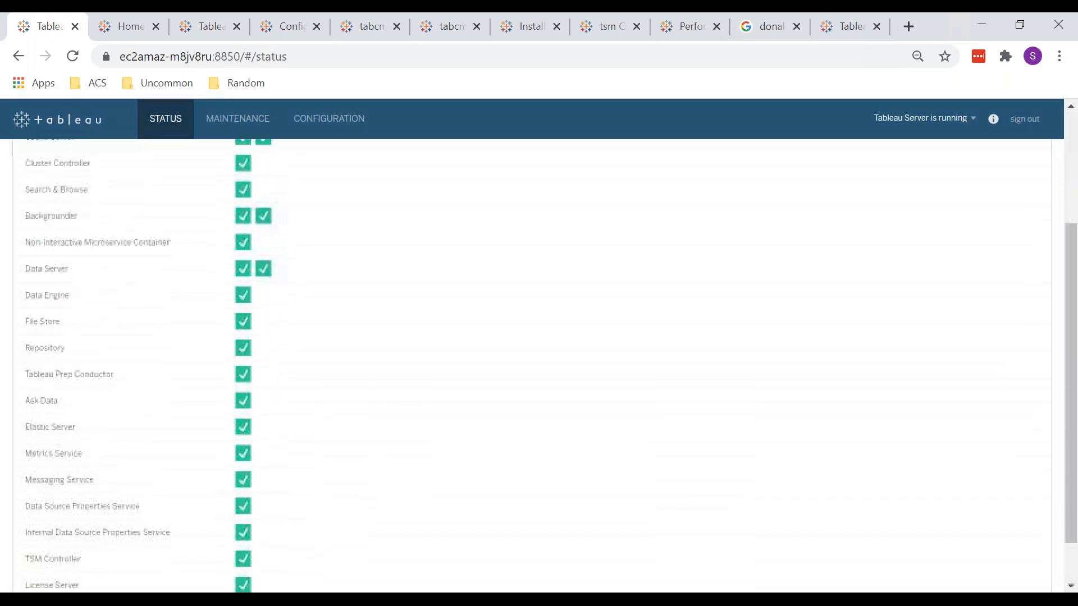
{"action": "scroll", "coordinate": [55, 464], "scroll_direction": "down", "scroll_amount": 1}
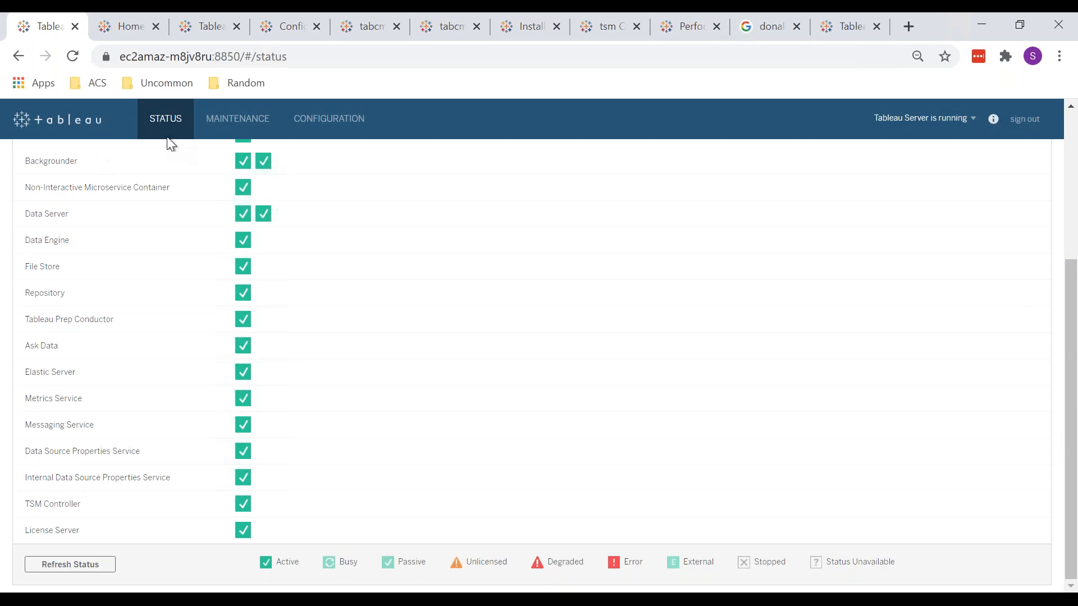
On the Server Maintenance page, review the log file snapshot's description, start and end dates and data options, then cancel without generating it
{"action": "left_click", "coordinate": [262, 121]}
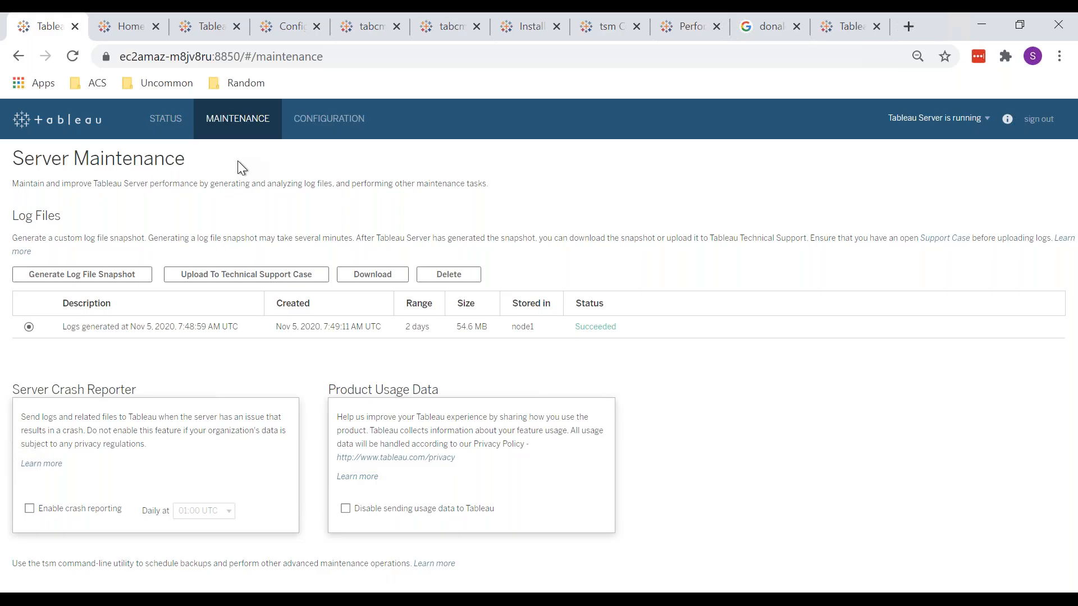
{"action": "left_click", "coordinate": [73, 275]}
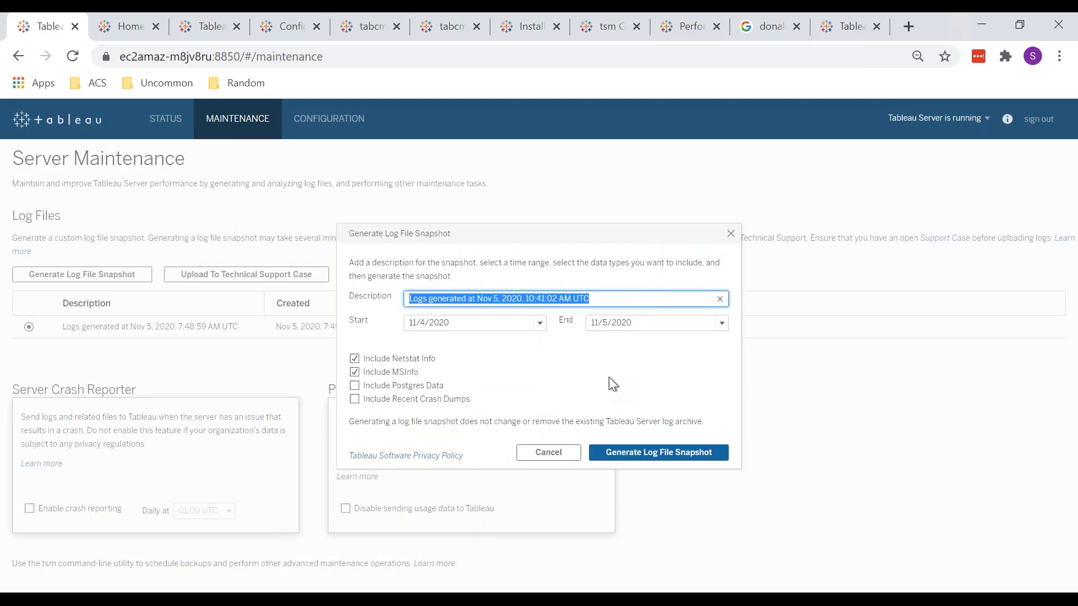
{"action": "left_click", "coordinate": [512, 322]}
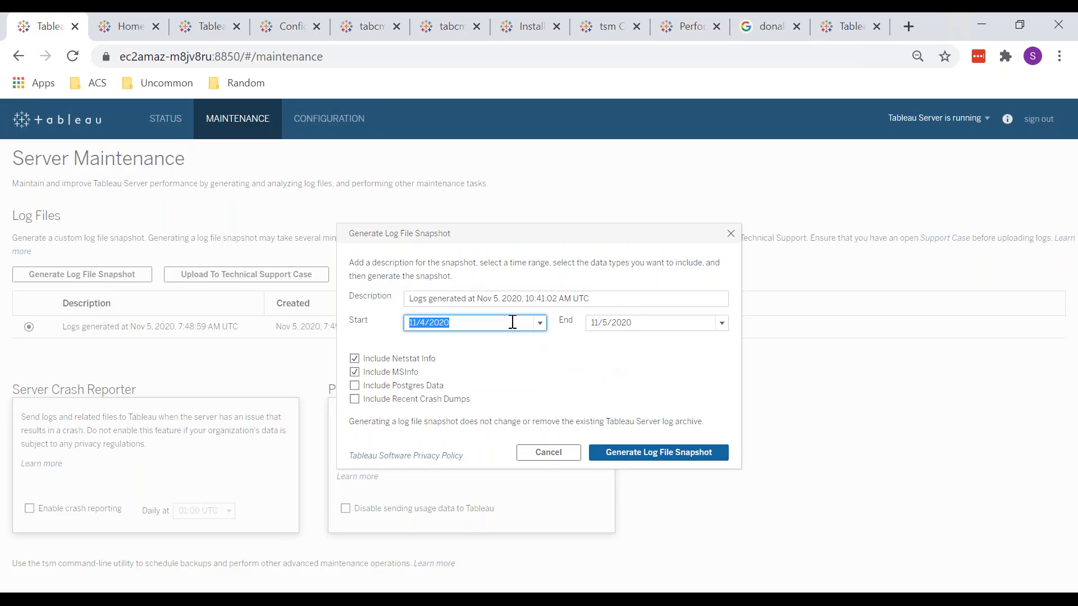
{"action": "left_click", "coordinate": [688, 324]}
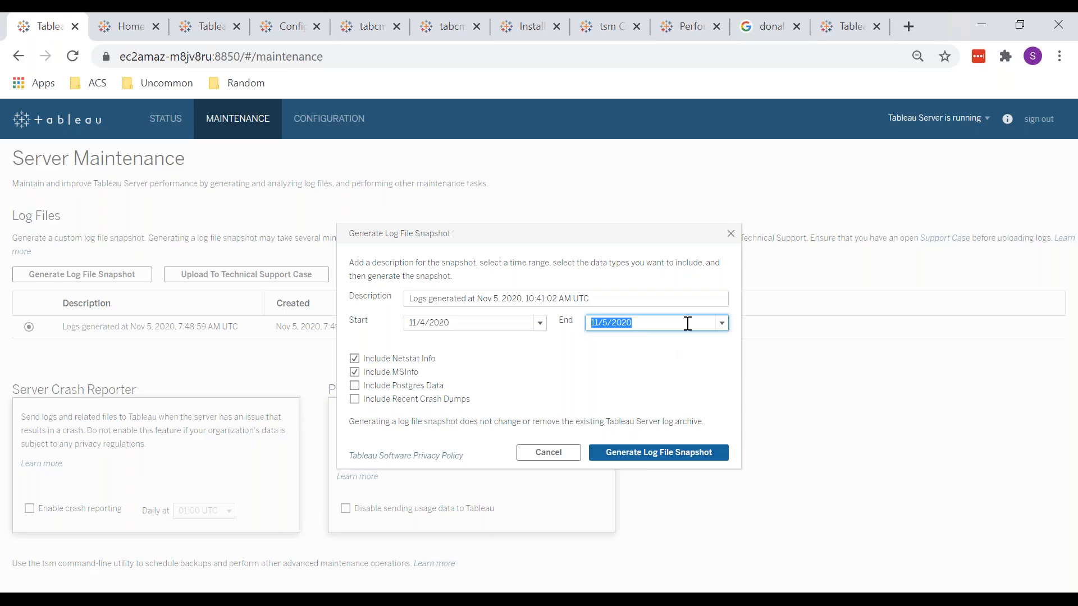
{"action": "left_click", "coordinate": [420, 304]}
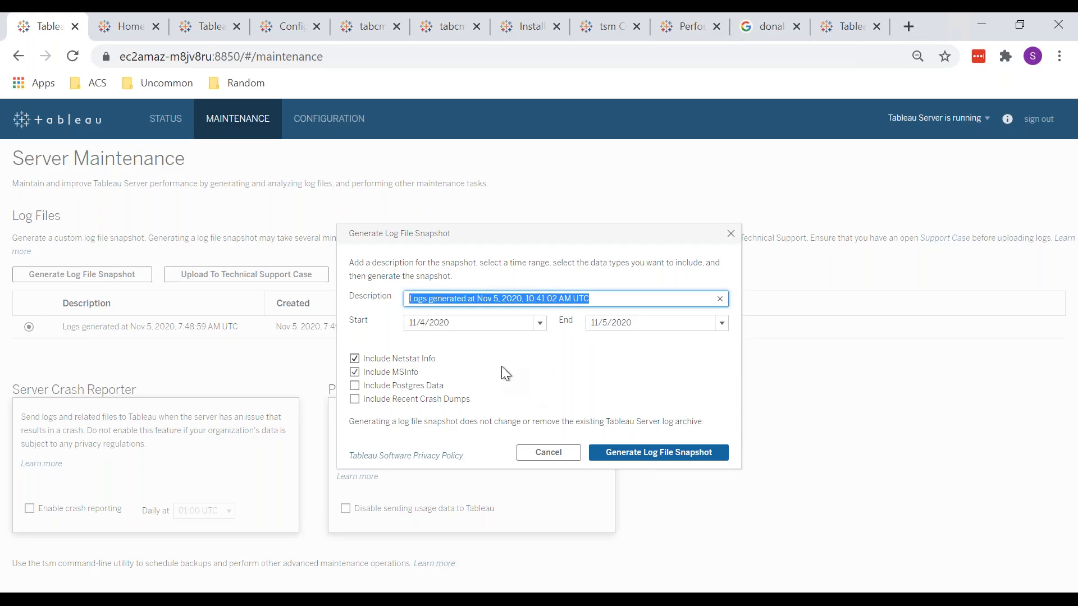
{"action": "left_click", "coordinate": [515, 292]}
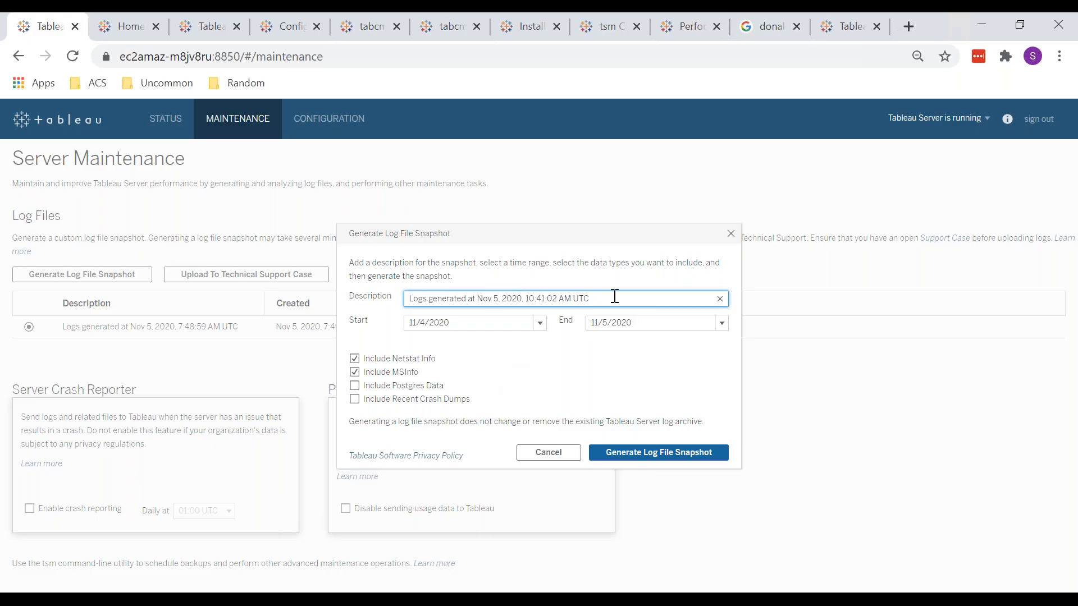
{"action": "left_click_drag", "start_coordinate": [615, 297], "coordinate": [358, 300]}
{"action": "left_click", "coordinate": [567, 357]}
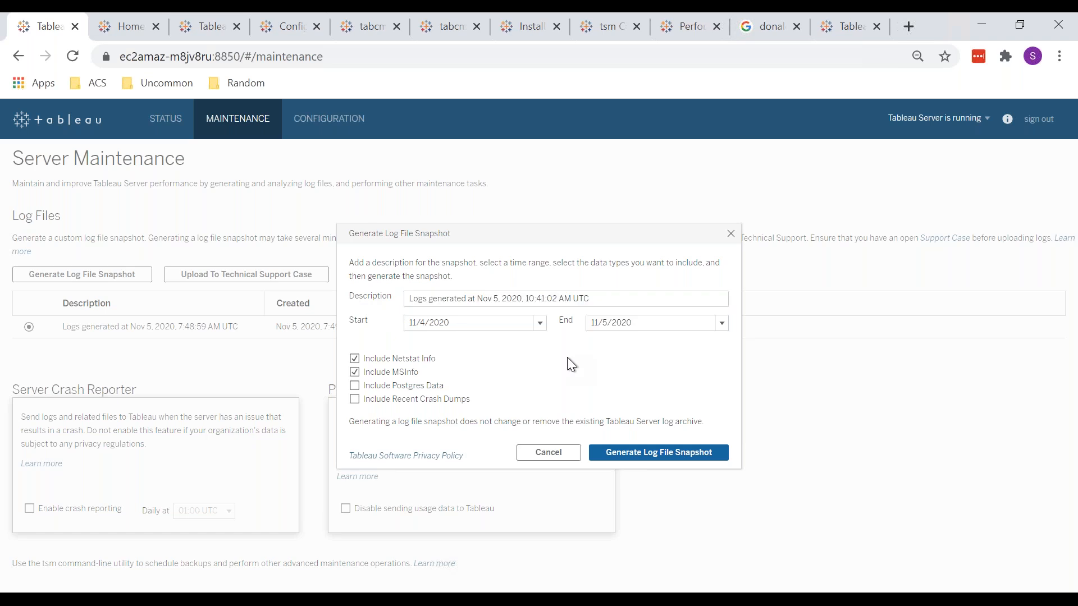
{"action": "left_click", "coordinate": [591, 299]}
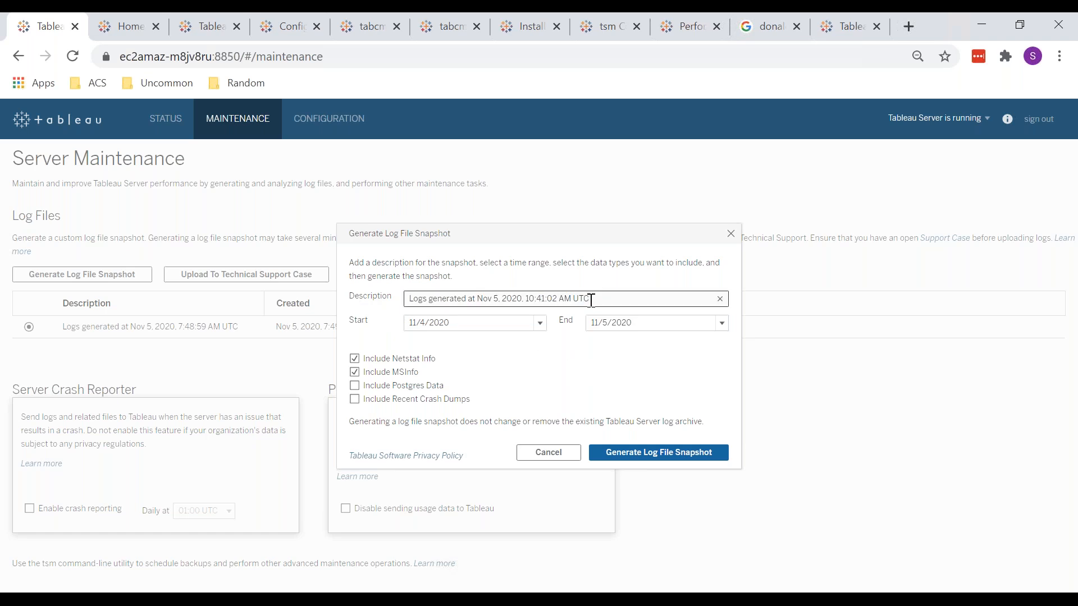
{"action": "left_click", "coordinate": [408, 364]}
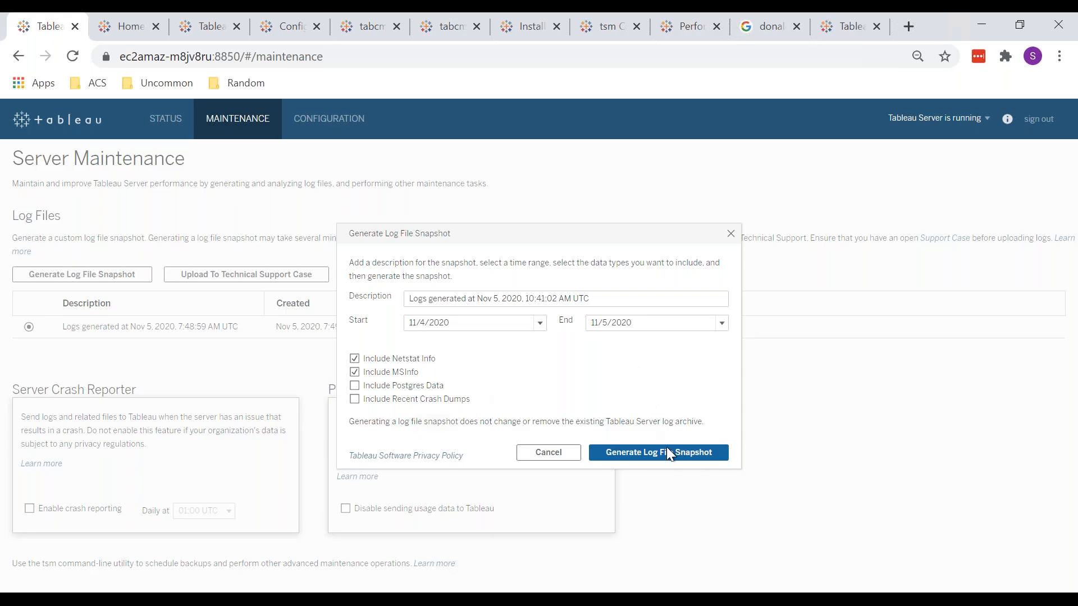
{"action": "left_click", "coordinate": [538, 450]}
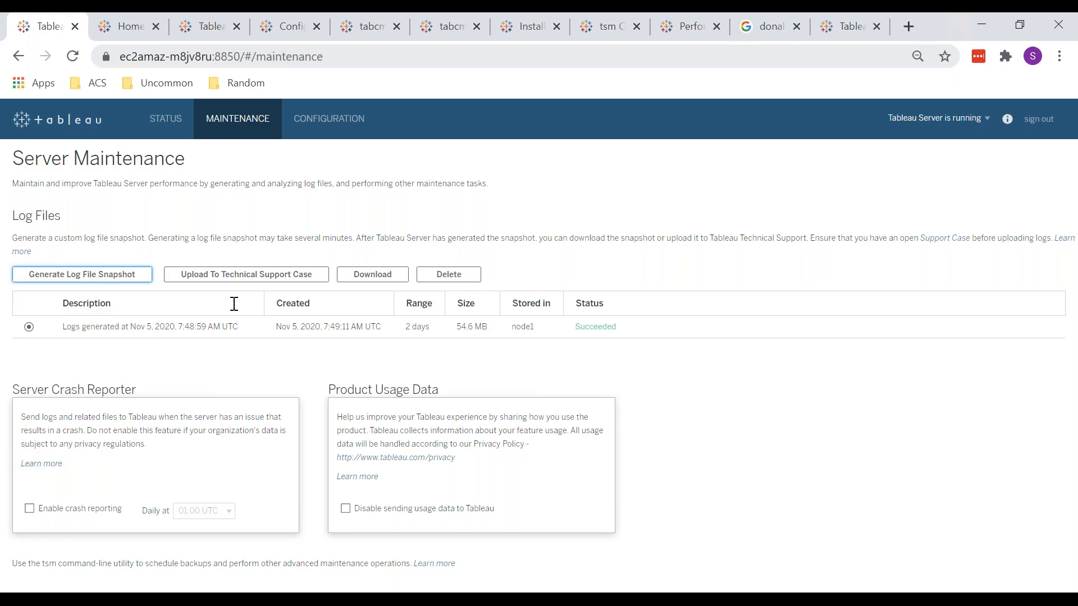
Switch to the File Explorer window showing topics, open node1 in ziplogs.zip, and fit the Name column to the full folder names
{"action": "left_click", "coordinate": [219, 386]}
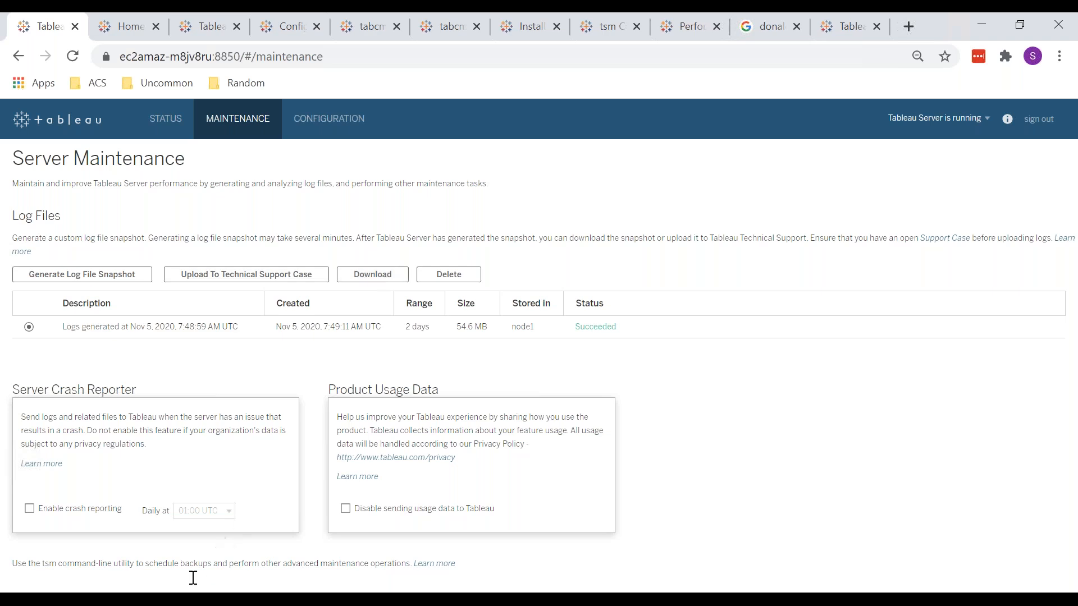
{"action": "left_click", "coordinate": [191, 600]}
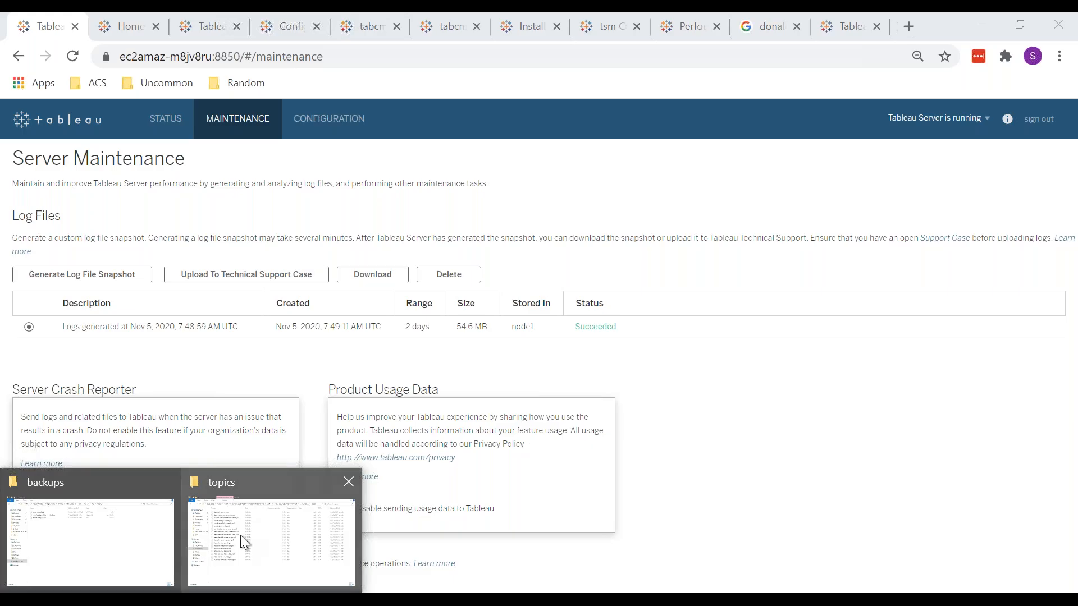
{"action": "left_click", "coordinate": [240, 534]}
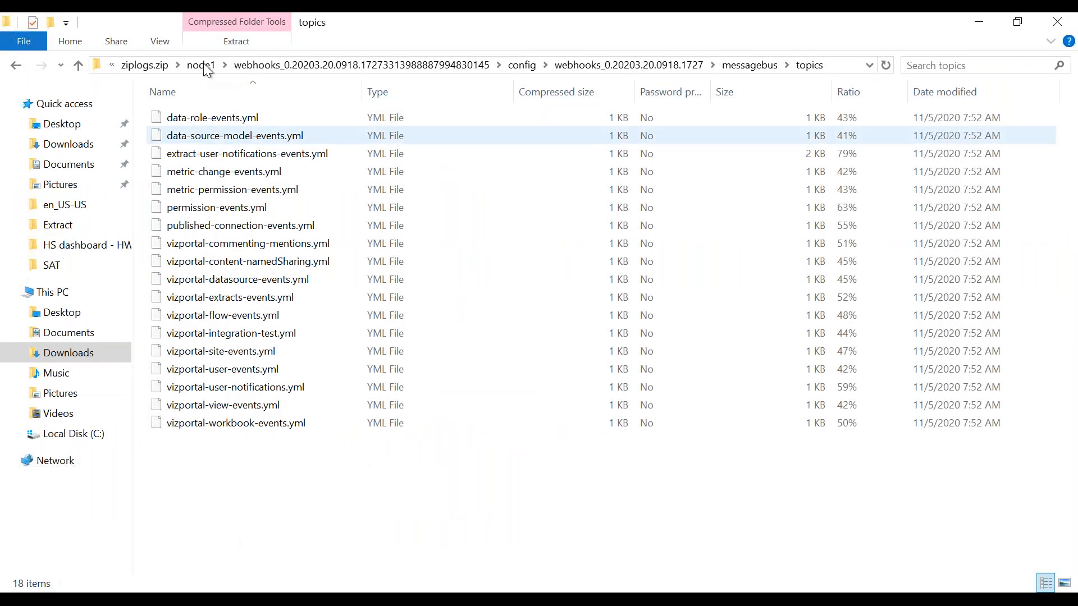
{"action": "left_click", "coordinate": [147, 67]}
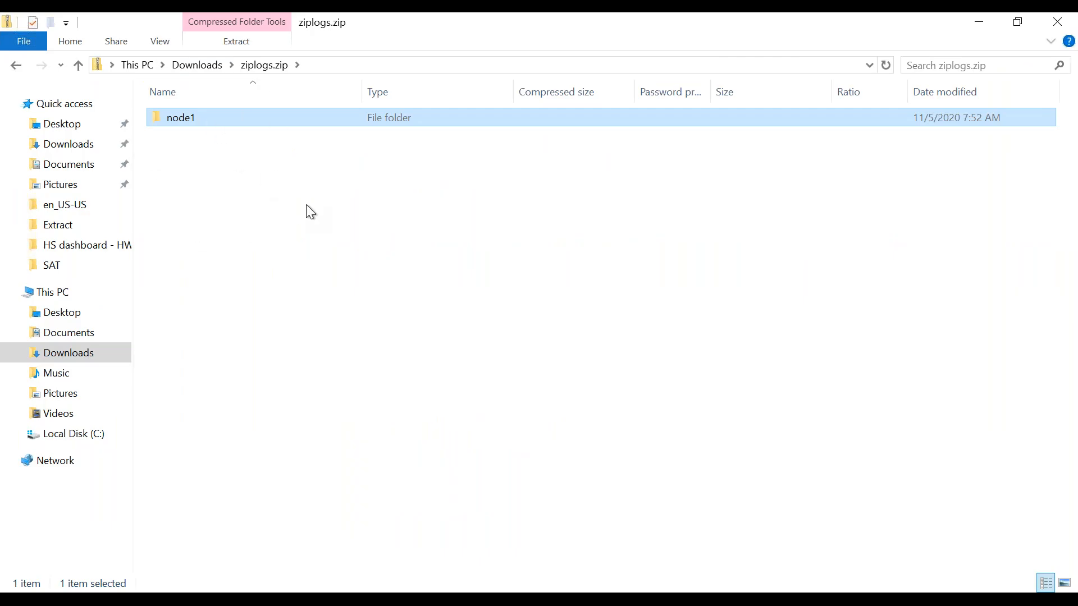
{"action": "double_click", "coordinate": [200, 121]}
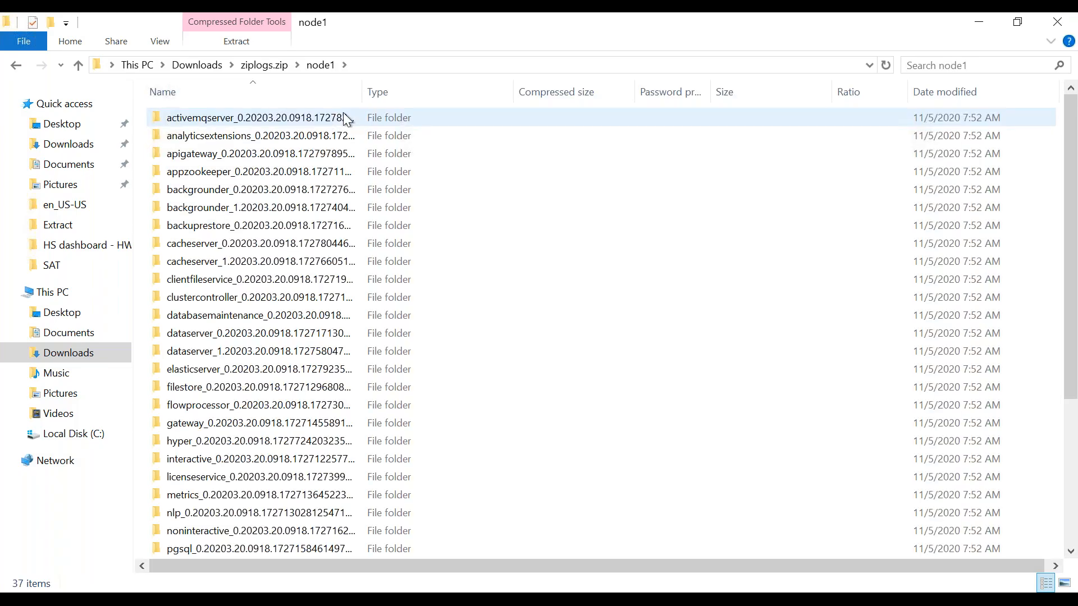
{"action": "double_click", "coordinate": [363, 98]}
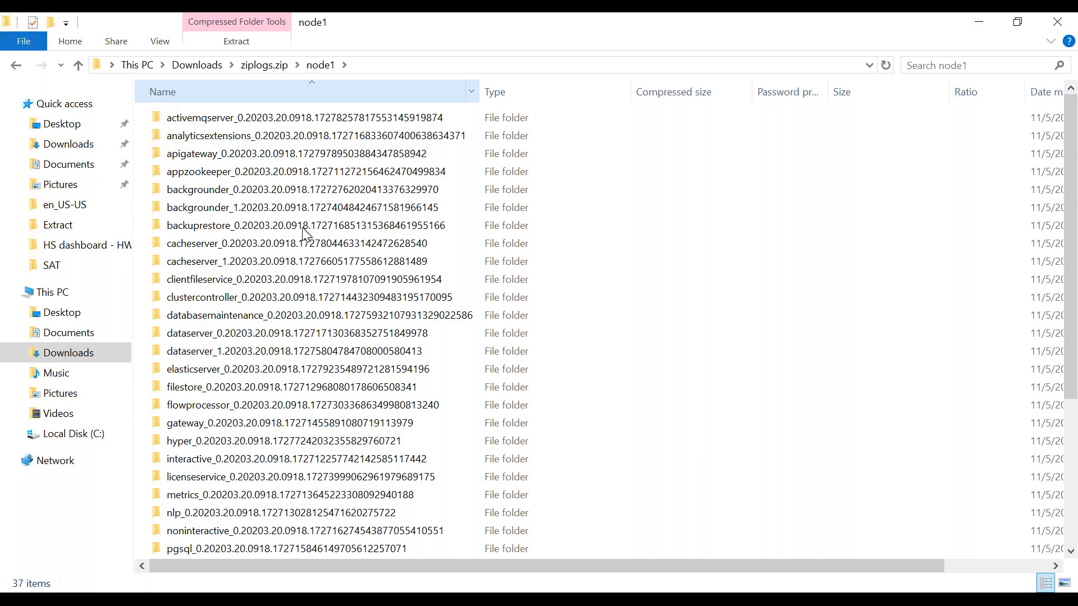
{"action": "left_click", "coordinate": [298, 244]}
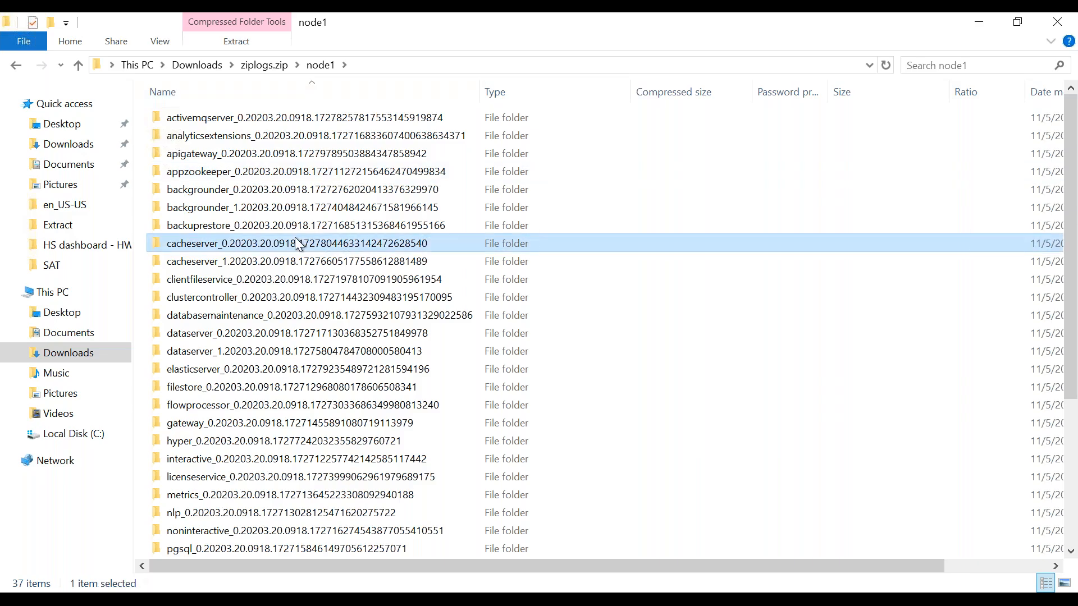
Check the contents of the activemqserver folder and one further service folder, returning to node1 after each
{"action": "left_click", "coordinate": [226, 121]}
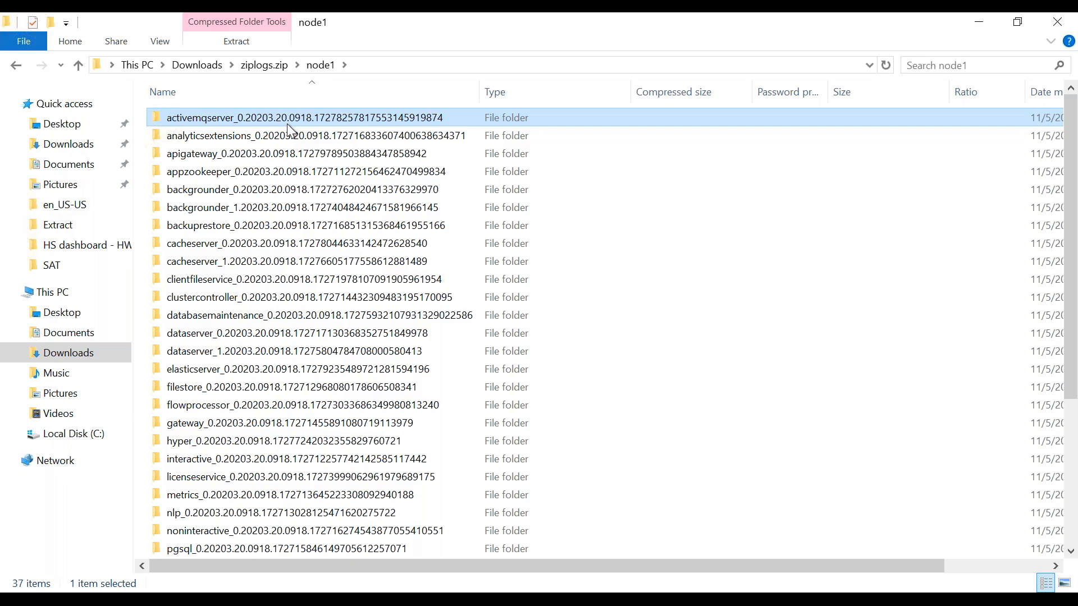
{"action": "double_click", "coordinate": [211, 125]}
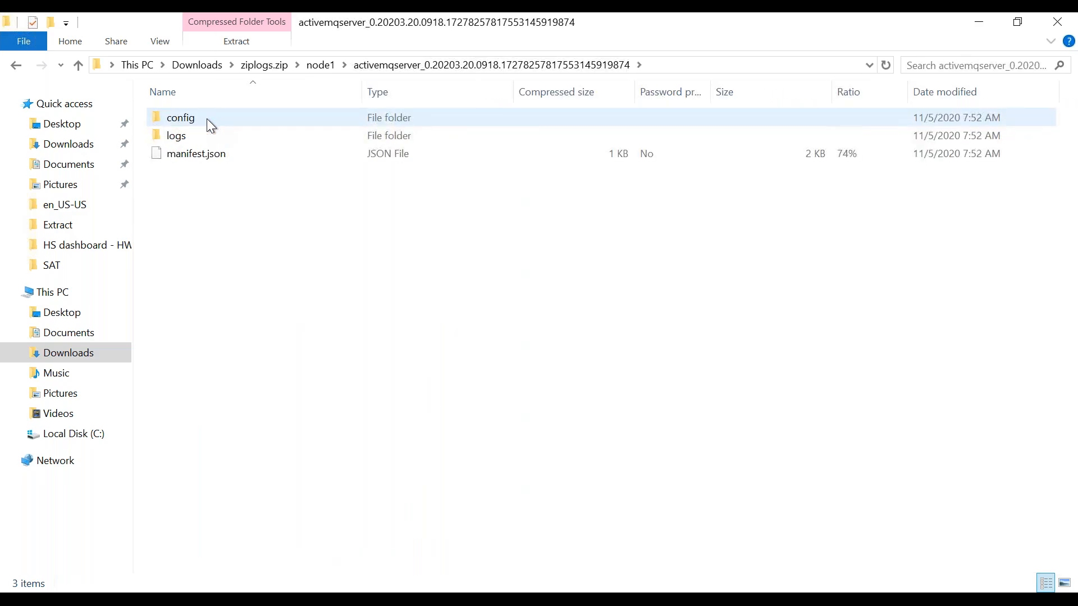
{"action": "key", "text": "Down"}
{"action": "key", "text": "BackSpace"}
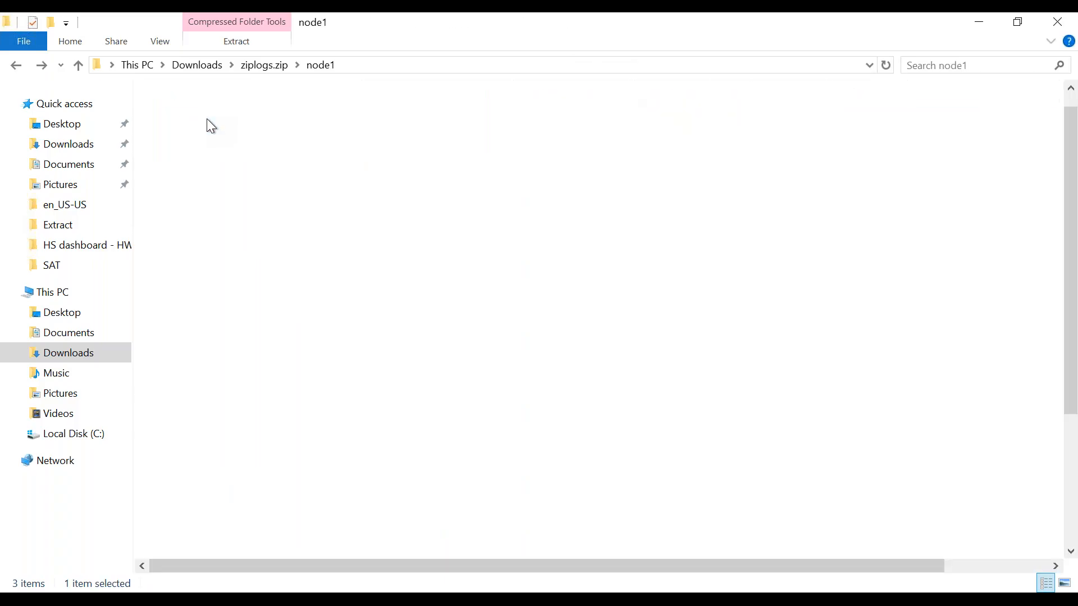
{"action": "key", "text": "Down"}
{"action": "key", "text": "Return"}
{"action": "key", "text": "BackSpace"}
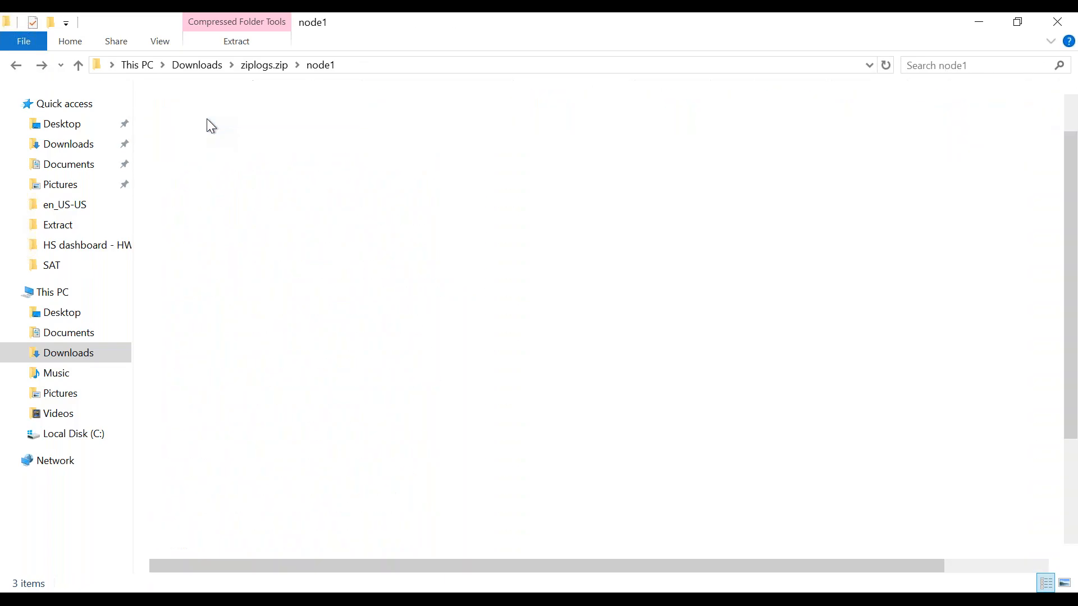
Read control_cacheserver_node1-0.log from the logs folder of cacheserver_0 in Notepad, close it, and return to node1
{"action": "key", "text": "Down"}
{"action": "key", "text": "Down"}
{"action": "key", "text": "Down"}
{"action": "key", "text": "Down"}
{"action": "key", "text": "Return"}
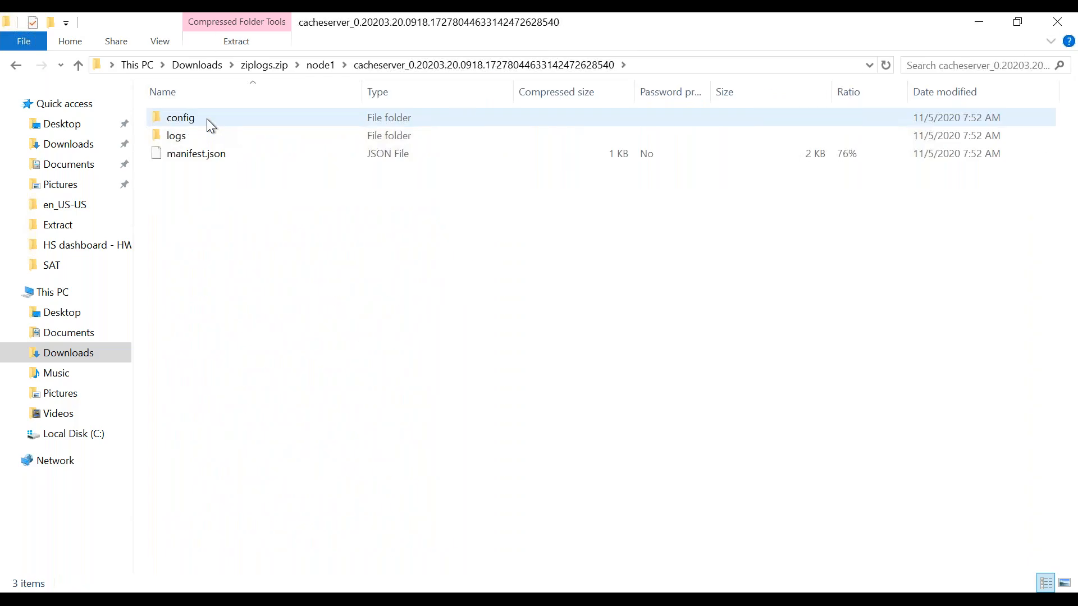
{"action": "key", "text": "Down"}
{"action": "key", "text": "Return"}
{"action": "key", "text": "Down"}
{"action": "key", "text": "Up"}
{"action": "key", "text": "Return"}
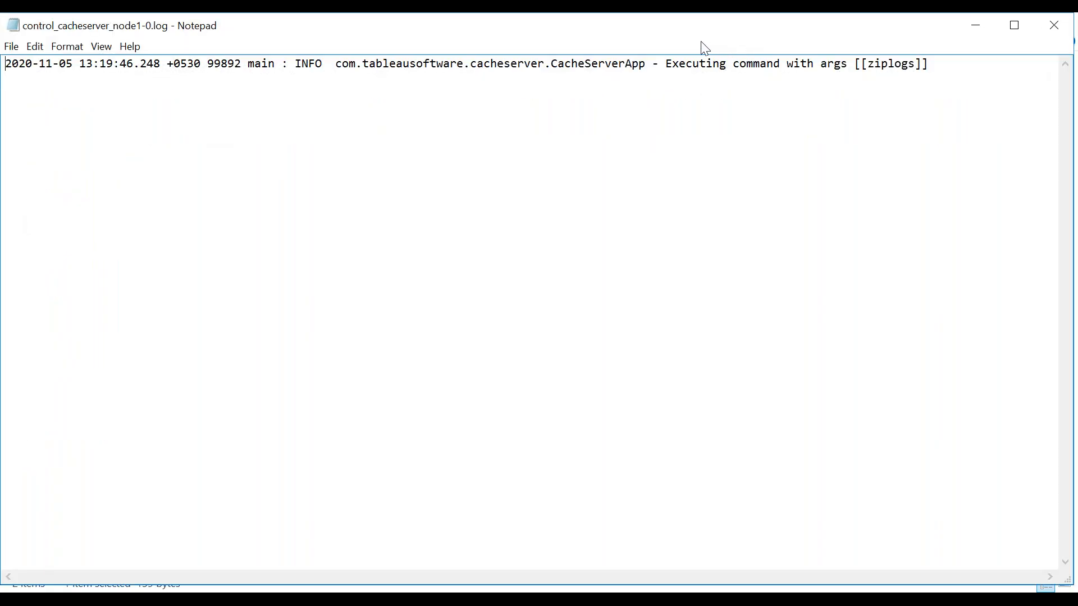
{"action": "left_click", "coordinate": [633, 221]}
{"action": "left_click", "coordinate": [1054, 25]}
{"action": "key", "text": "BackSpace"}
{"action": "key", "text": "BackSpace"}
Look through the remaining node1 service folders down to webhooks and select the siteimportexport folder
{"action": "key", "text": "Down"}
{"action": "key", "text": "Down"}
{"action": "key", "text": "Down"}
{"action": "key", "text": "Down"}
{"action": "key", "text": "Down"}
{"action": "key", "text": "Down"}
{"action": "key", "text": "Down"}
{"action": "key", "text": "Down"}
{"action": "key", "text": "Down"}
{"action": "key", "text": "Down"}
{"action": "key", "text": "Down"}
{"action": "key", "text": "Down"}
{"action": "key", "text": "Down"}
{"action": "key", "text": "Down"}
{"action": "key", "text": "Down"}
{"action": "key", "text": "Down"}
{"action": "key", "text": "Down"}
{"action": "key", "text": "Down"}
{"action": "key", "text": "Down"}
{"action": "key", "text": "Down"}
{"action": "key", "text": "Down"}
{"action": "key", "text": "Down"}
{"action": "key", "text": "Down"}
{"action": "key", "text": "Down"}
{"action": "key", "text": "Down"}
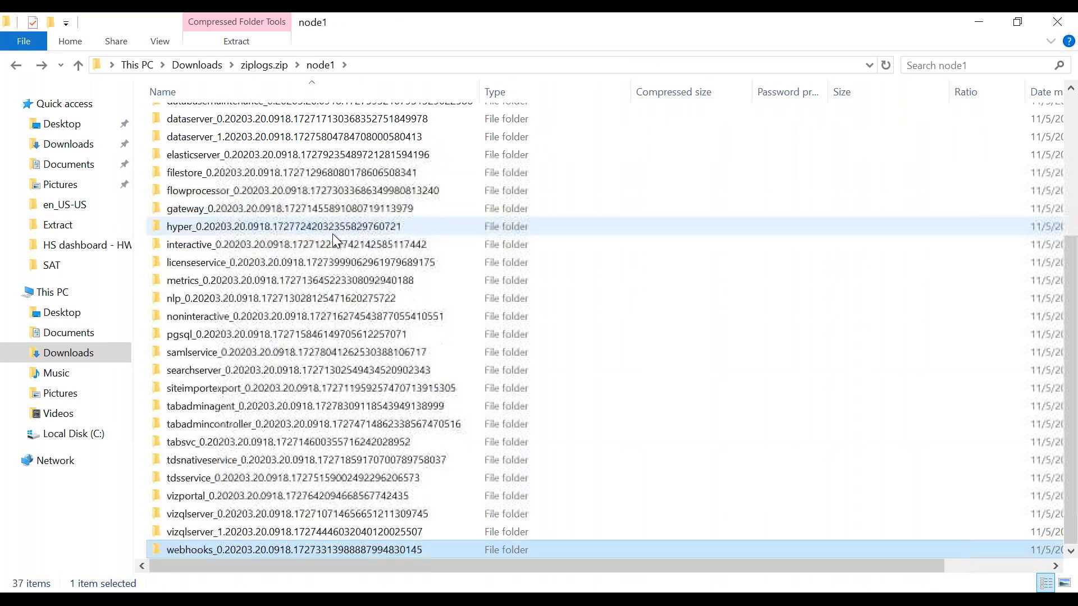
{"action": "key", "text": "Up"}
{"action": "key", "text": "Up"}
{"action": "key", "text": "Up"}
{"action": "key", "text": "Up"}
{"action": "key", "text": "Up"}
{"action": "key", "text": "Up"}
{"action": "key", "text": "Up"}
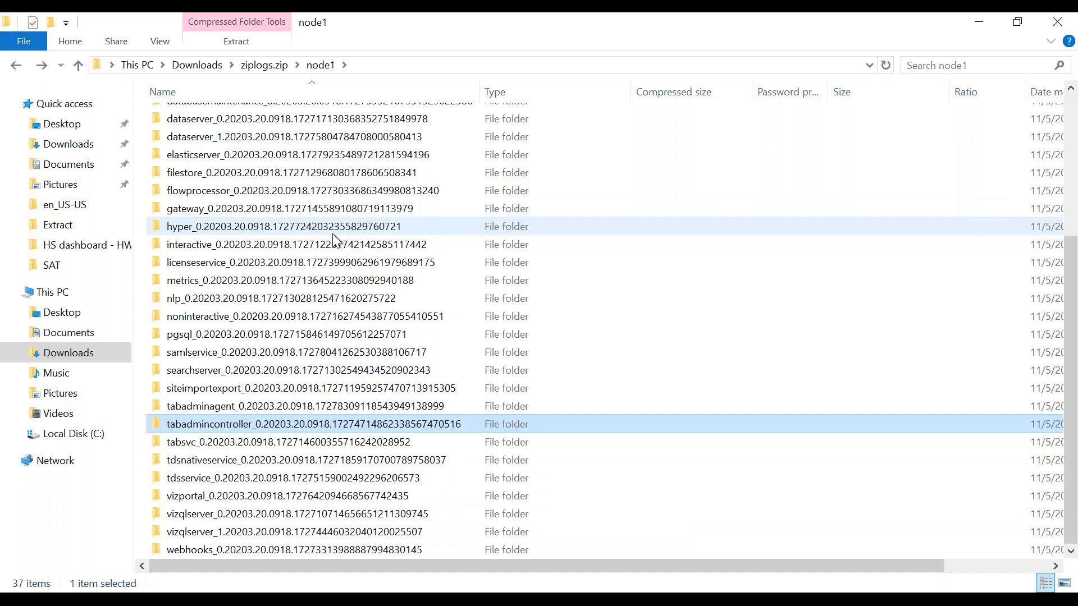
{"action": "key", "text": "Up"}
{"action": "key", "text": "Up"}
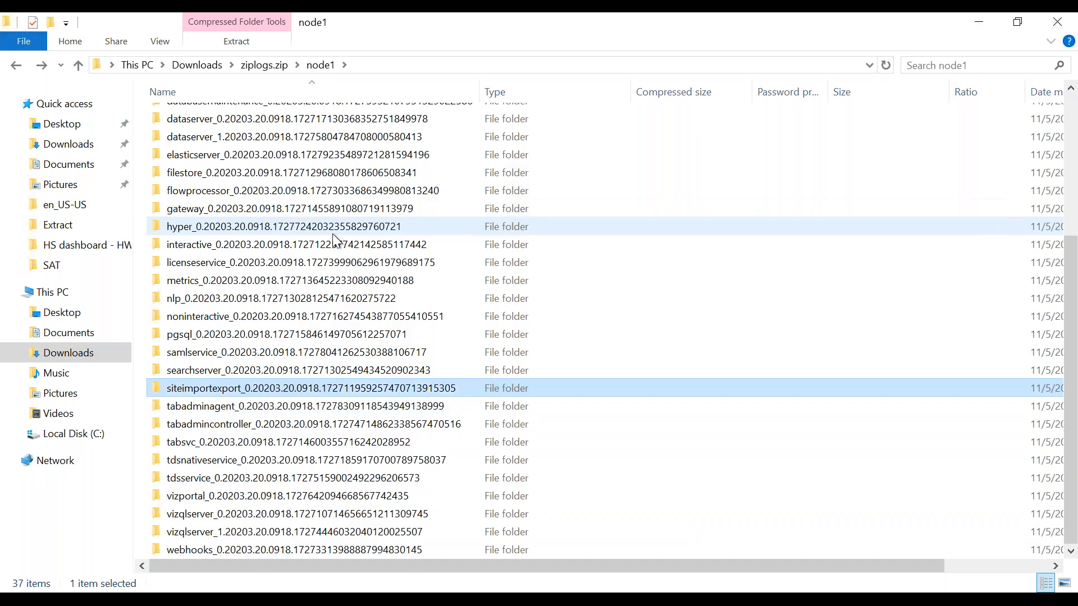
Read control_siteimportexport_node1-0.log to the end of its line in Notepad, close it, and return to node1
{"action": "key", "text": "Return"}
{"action": "key", "text": "Down"}
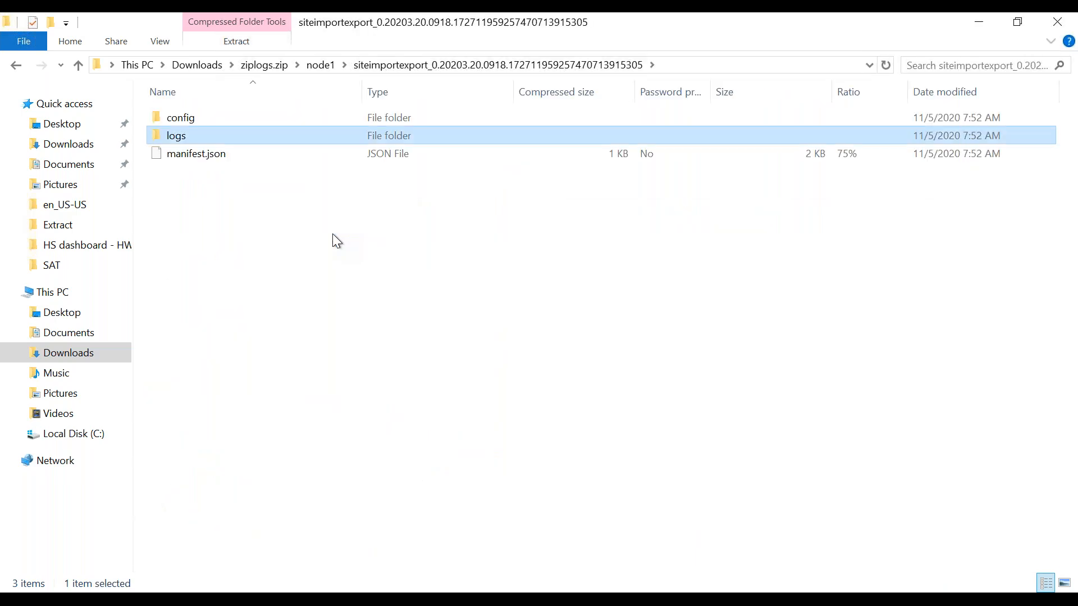
{"action": "key", "text": "Return"}
{"action": "key", "text": "Down"}
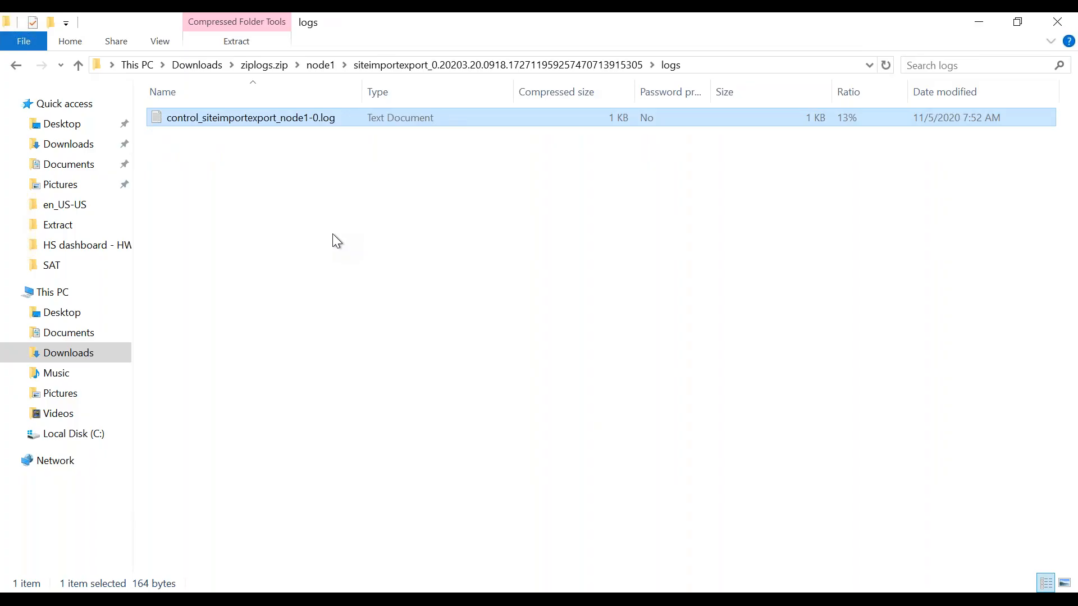
{"action": "key", "text": "Return"}
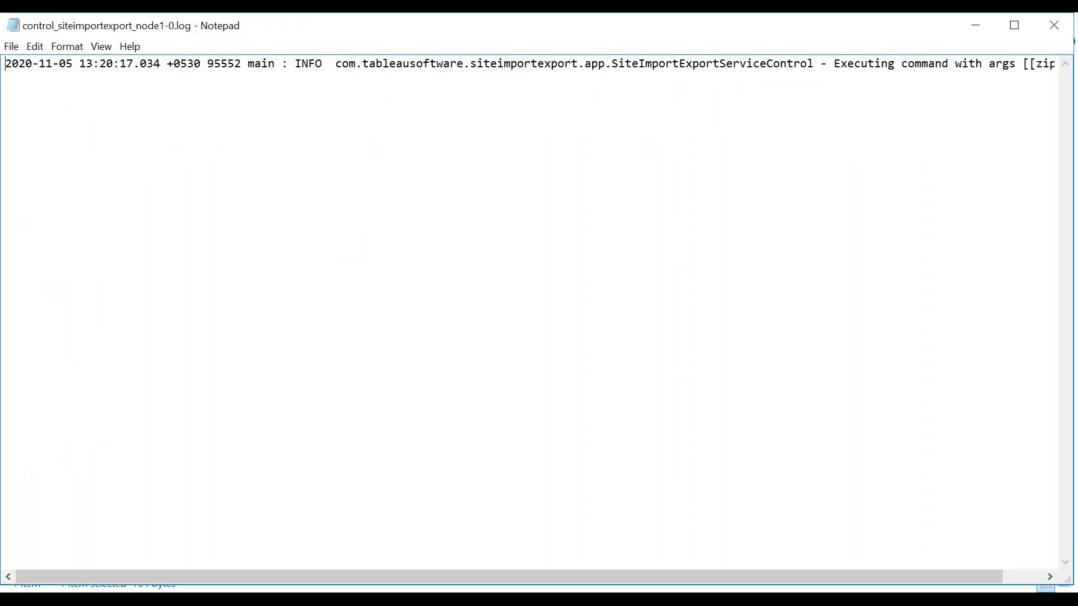
{"action": "scroll", "coordinate": [530, 312], "scroll_direction": "right", "scroll_amount": 2}
{"action": "scroll", "coordinate": [530, 312], "scroll_direction": "left", "scroll_amount": 2}
{"action": "key", "text": "End"}
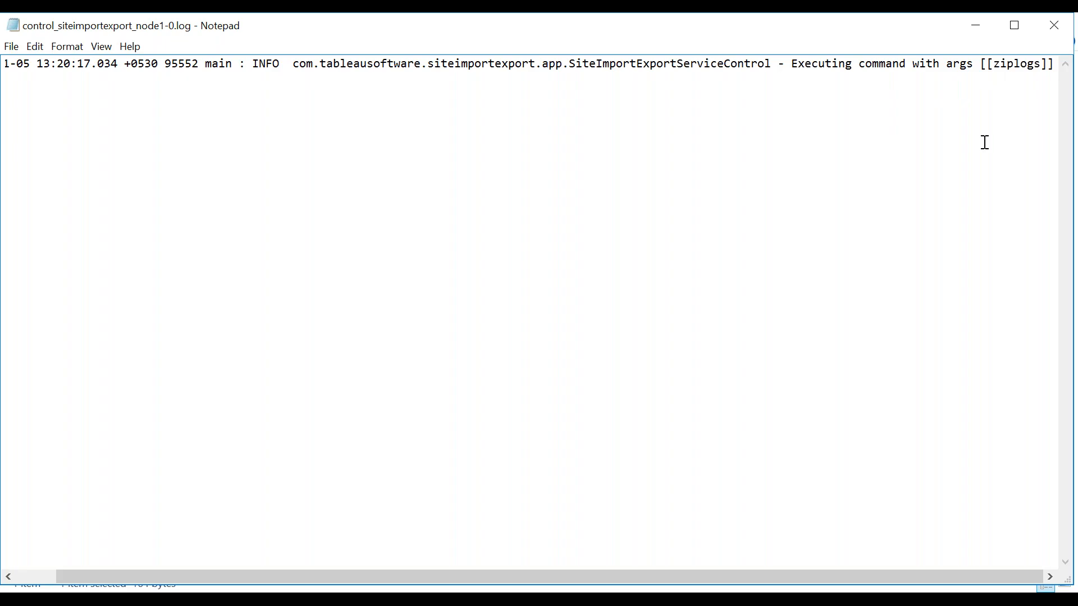
{"action": "left_click", "coordinate": [1052, 24]}
{"action": "key", "text": "BackSpace"}
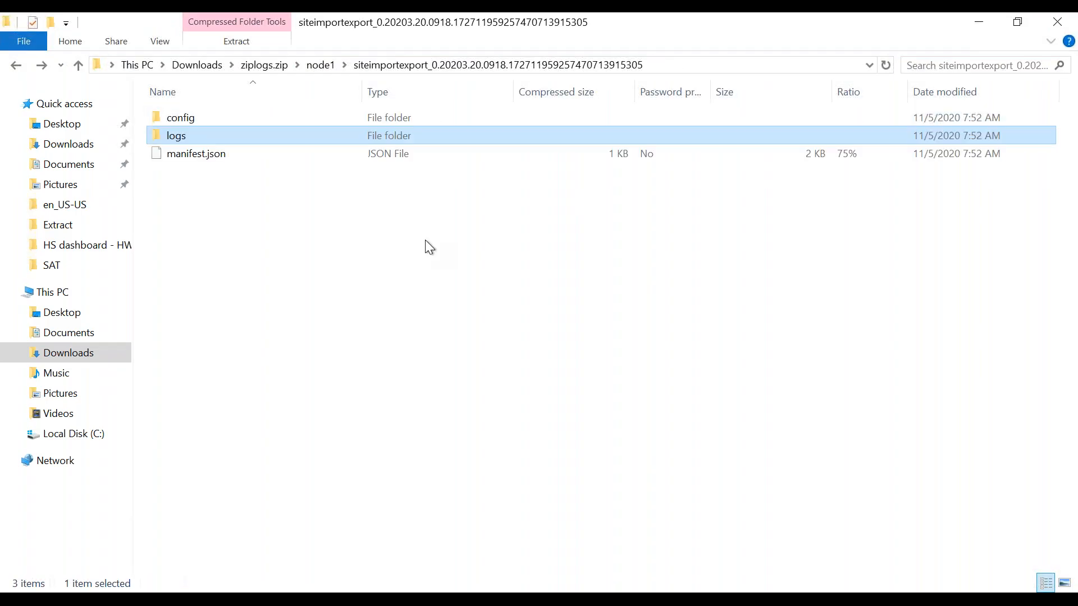
{"action": "key", "text": "BackSpace"}
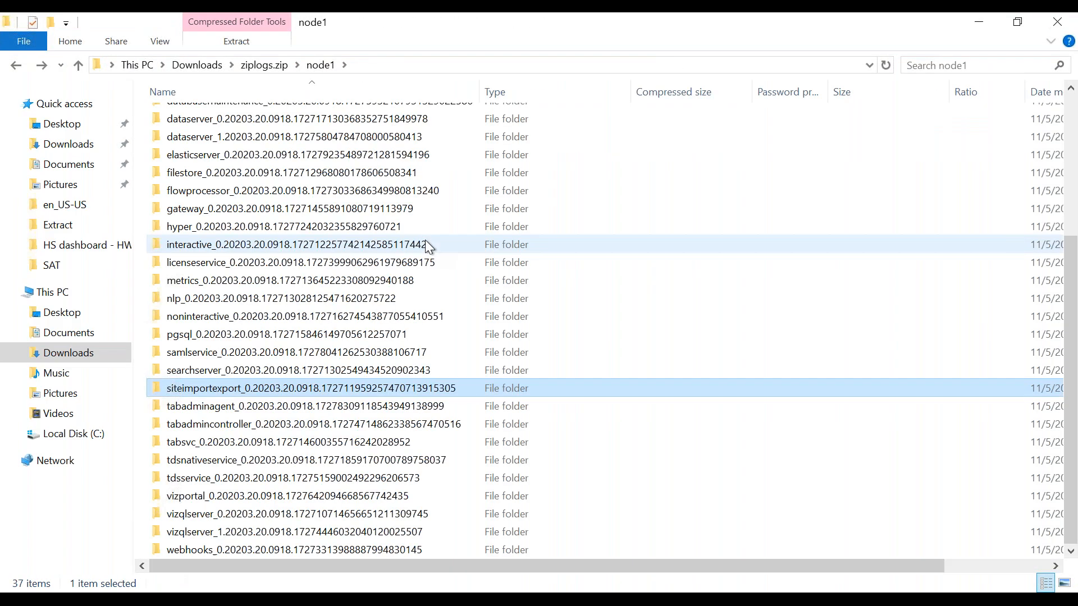
Go into the logs folder of pgsql_0 in node1 and open postgresql-Thu.csv in Excel
{"action": "key", "text": "Up"}
{"action": "key", "text": "Up"}
{"action": "key", "text": "Up"}
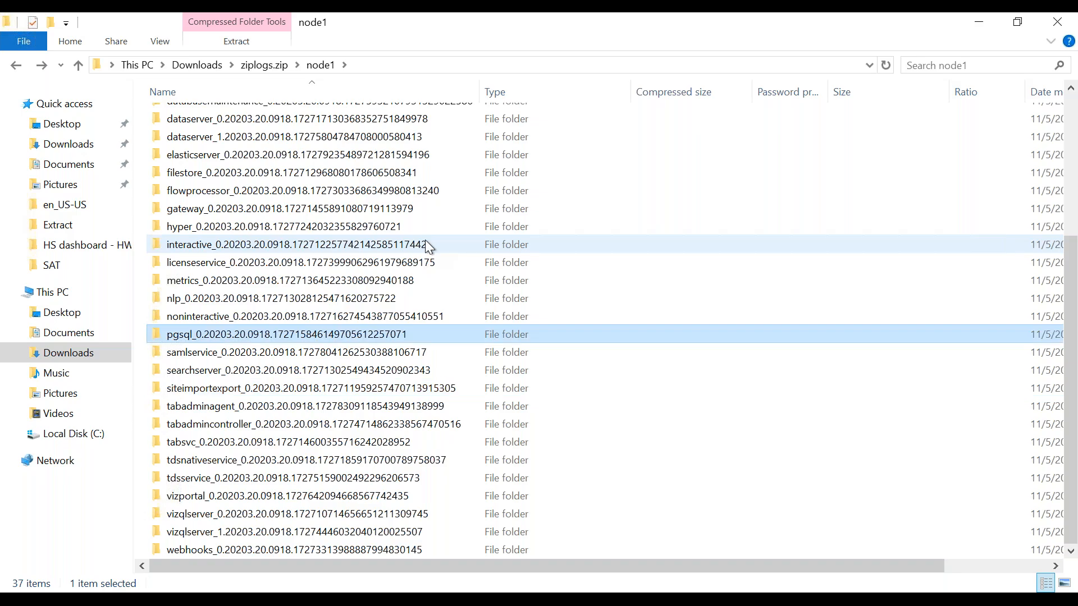
{"action": "key", "text": "Return"}
{"action": "key", "text": "Down"}
{"action": "key", "text": "Return"}
{"action": "key", "text": "Down"}
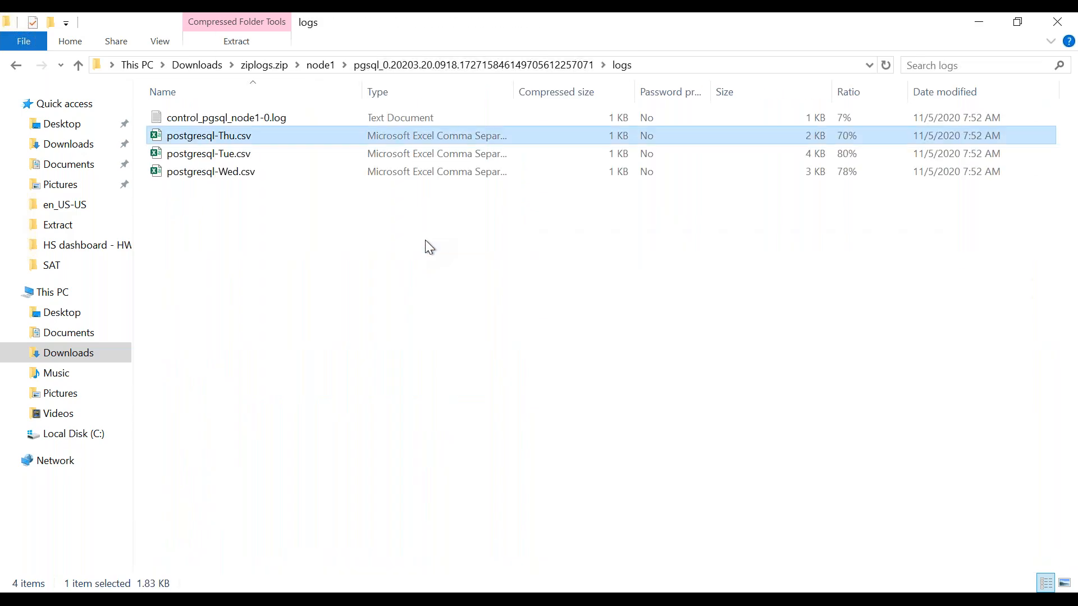
{"action": "key", "text": "Up"}
{"action": "key", "text": "Down"}
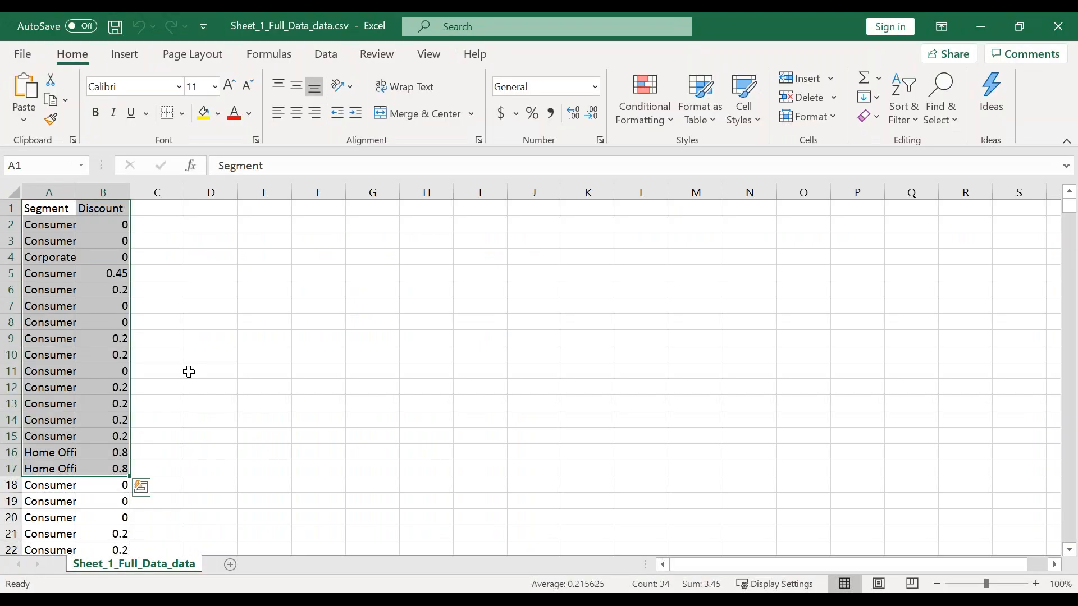
{"action": "left_click", "coordinate": [188, 371]}
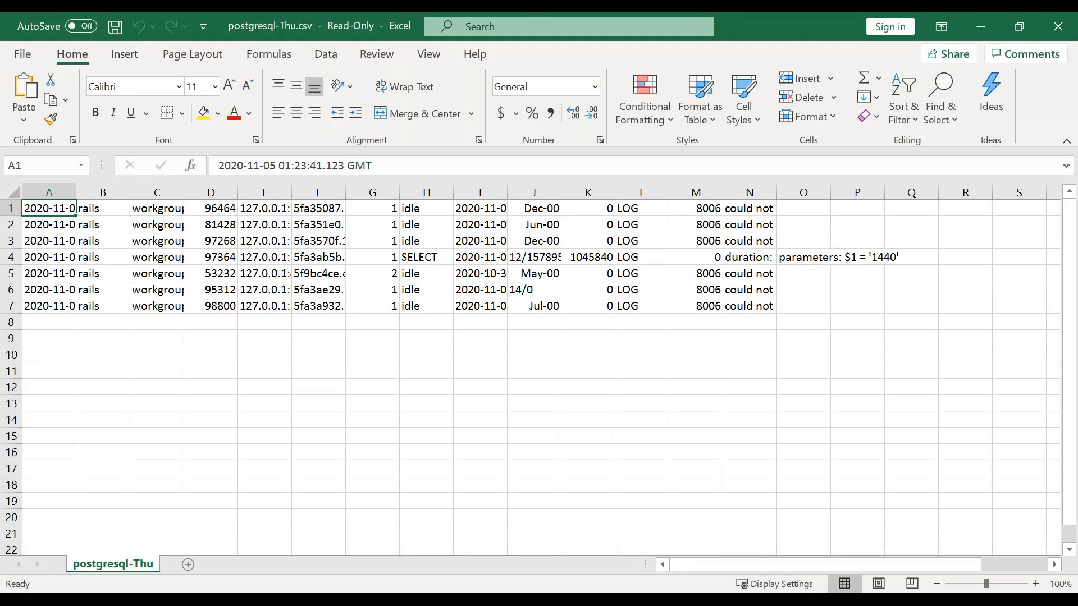
Examine the client address and session fields in the first three rows of postgresql-Thu.csv, ending back at cell A1
{"action": "key", "text": "Right"}
{"action": "key", "text": "Right"}
{"action": "key", "text": "Right"}
{"action": "key", "text": "Right"}
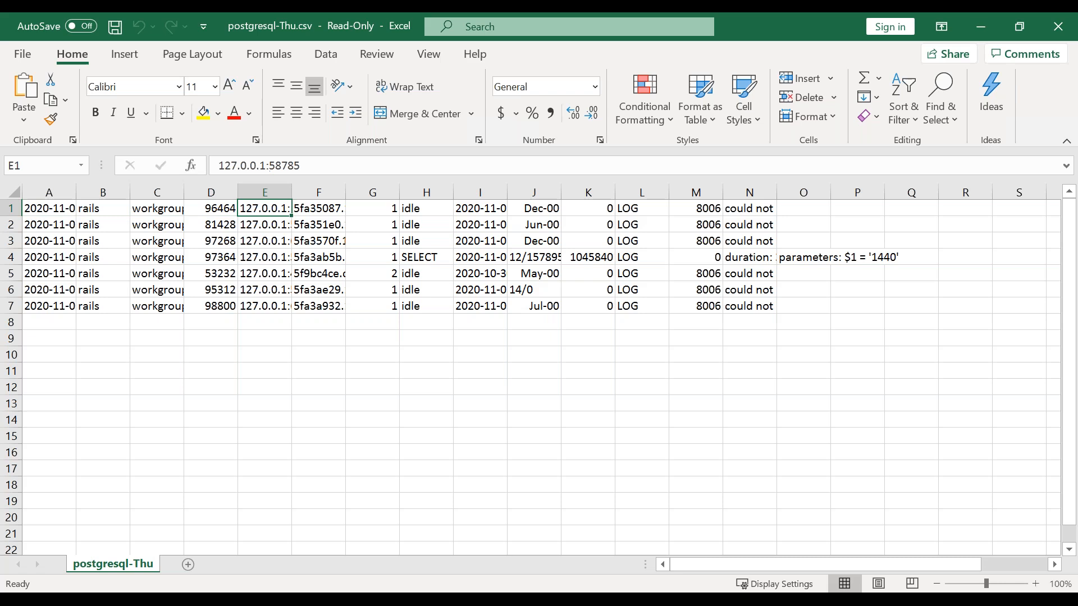
{"action": "key", "text": "Down"}
{"action": "key", "text": "Down"}
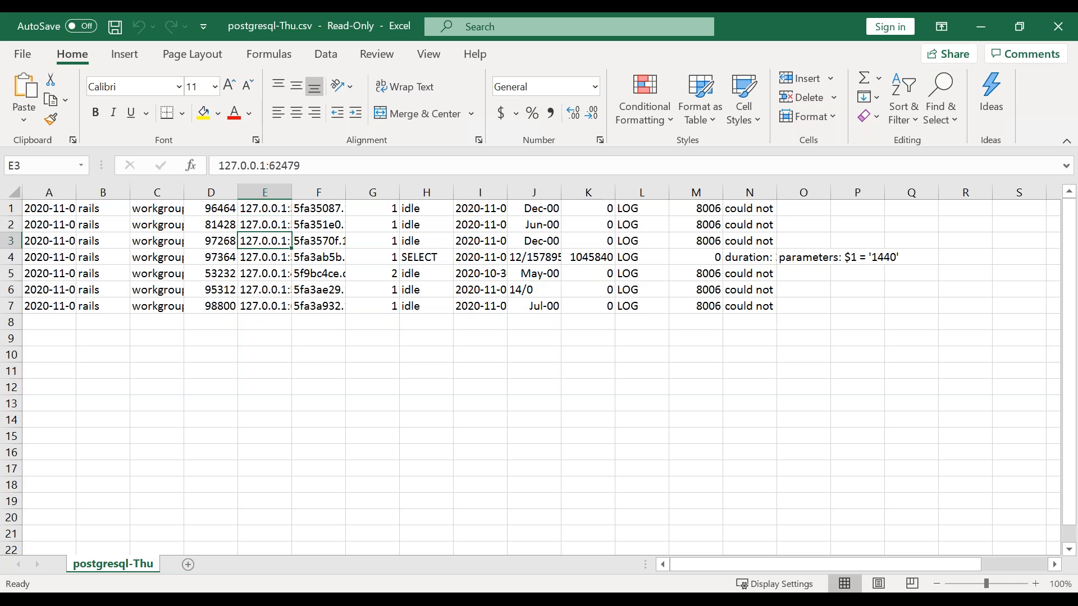
{"action": "key", "text": "Right"}
{"action": "key", "text": "Right"}
{"action": "key", "text": "Up"}
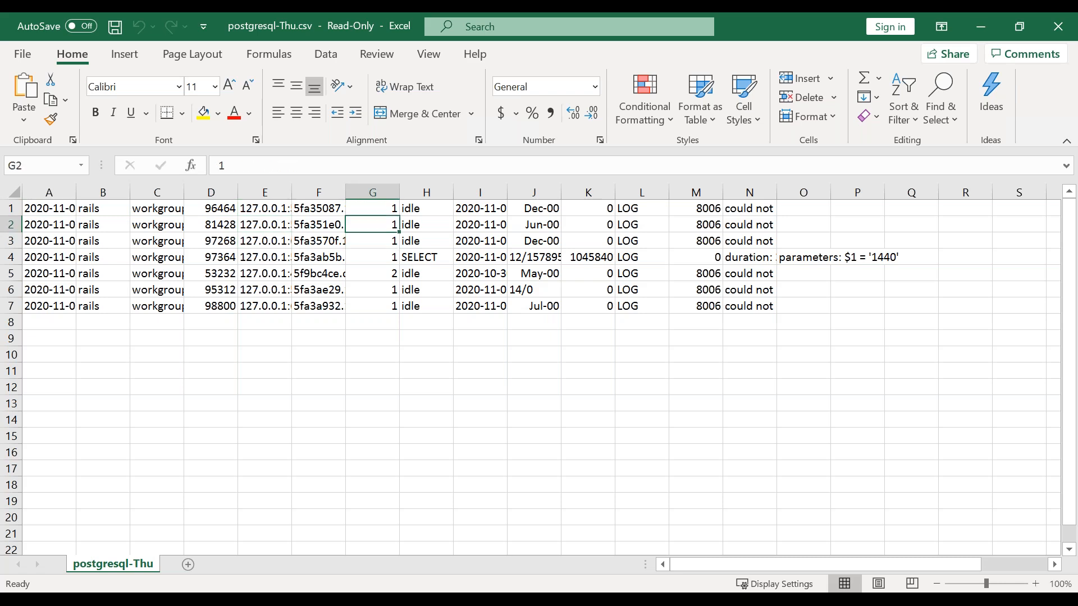
{"action": "key", "text": "Up"}
{"action": "key", "text": "Left"}
{"action": "key", "text": "Left"}
{"action": "key", "text": "Left"}
{"action": "key", "text": "Left"}
{"action": "key", "text": "Left"}
{"action": "key", "text": "Left"}
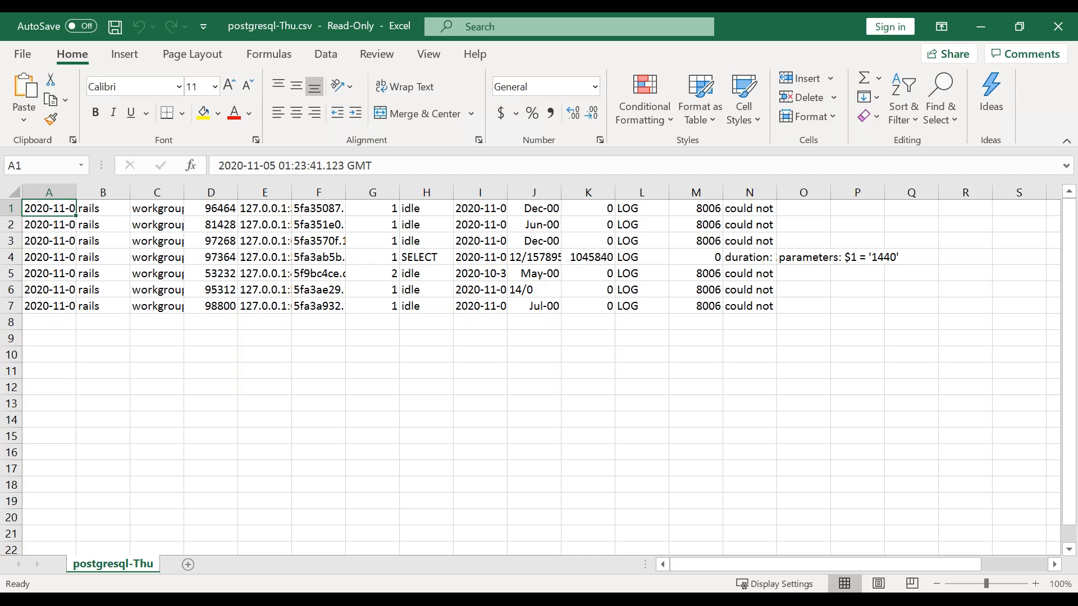
Read the first log row's fields one by one from column A through column G
{"action": "key", "text": "Right"}
{"action": "key", "text": "Right"}
{"action": "key", "text": "Left"}
{"action": "key", "text": "Right"}
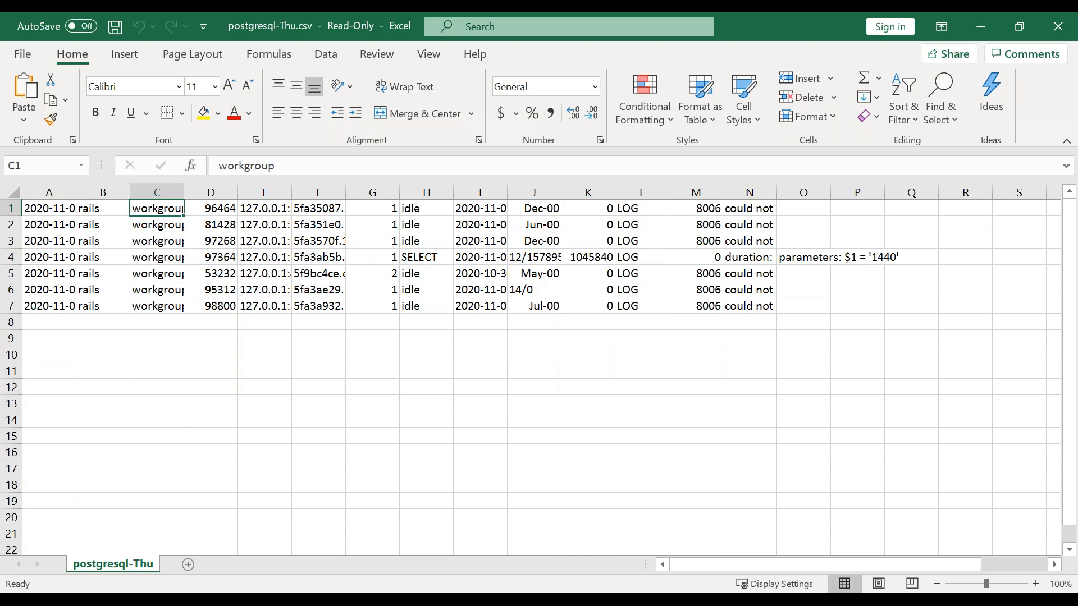
{"action": "key", "text": "Right"}
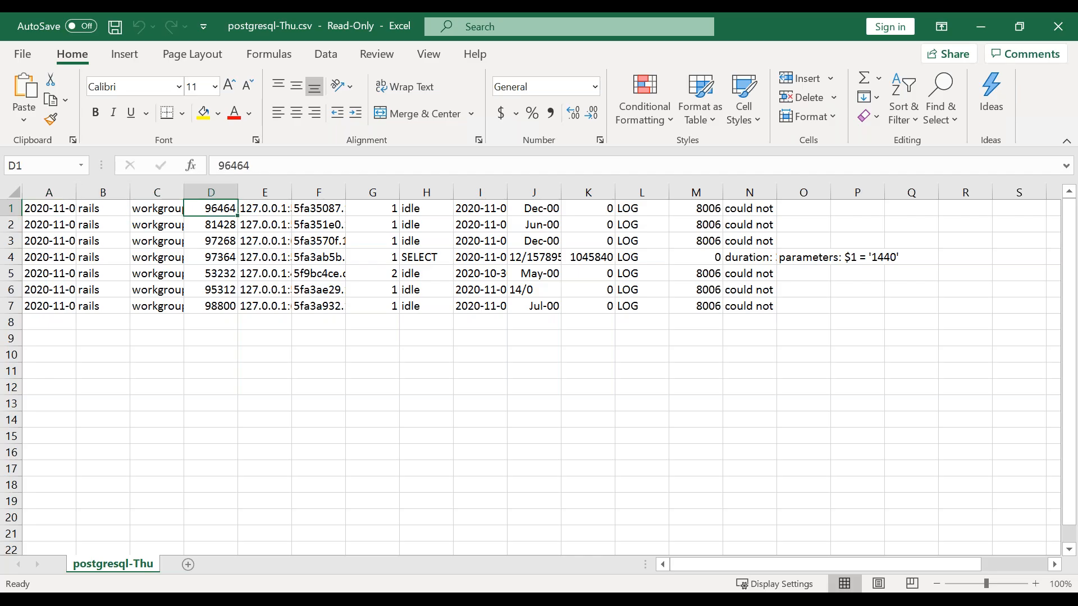
{"action": "key", "text": "Right"}
{"action": "key", "text": "Right"}
{"action": "key", "text": "Right"}
{"action": "key", "text": "Right"}
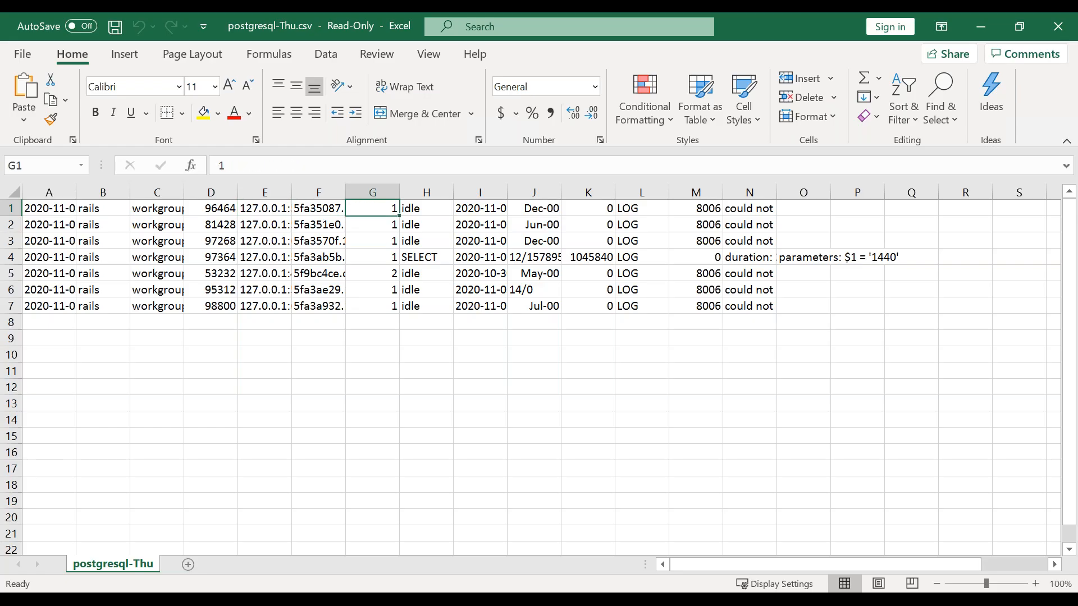
Read the SELECT entry in row 4 through to its message in column N, and close the postgresql-Thu workbook
{"action": "key", "text": "Down"}
{"action": "key", "text": "Down"}
{"action": "key", "text": "Down"}
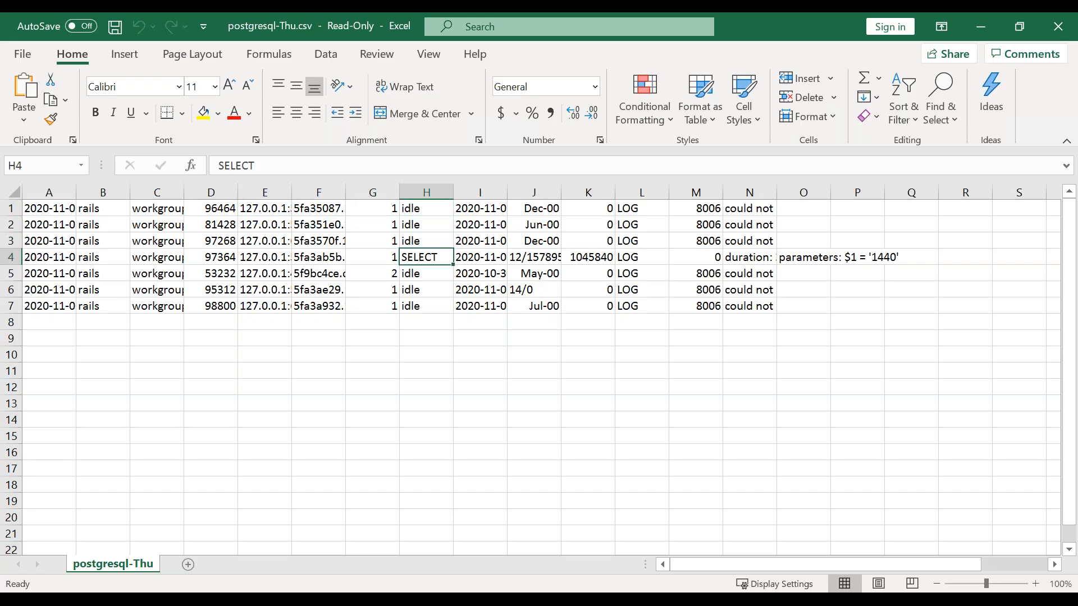
{"action": "key", "text": "Right"}
{"action": "key", "text": "Right"}
{"action": "key", "text": "Right"}
{"action": "key", "text": "Right"}
{"action": "key", "text": "Right"}
{"action": "key", "text": "Right"}
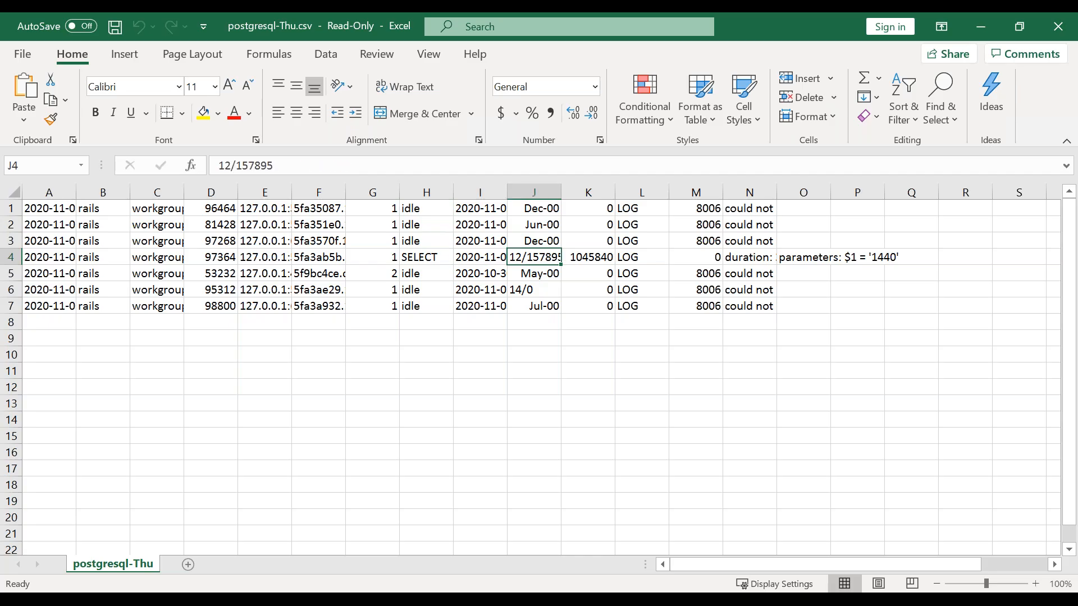
{"action": "key", "text": "Right"}
{"action": "key", "text": "Left"}
{"action": "key", "text": "Left"}
{"action": "key", "text": "Right"}
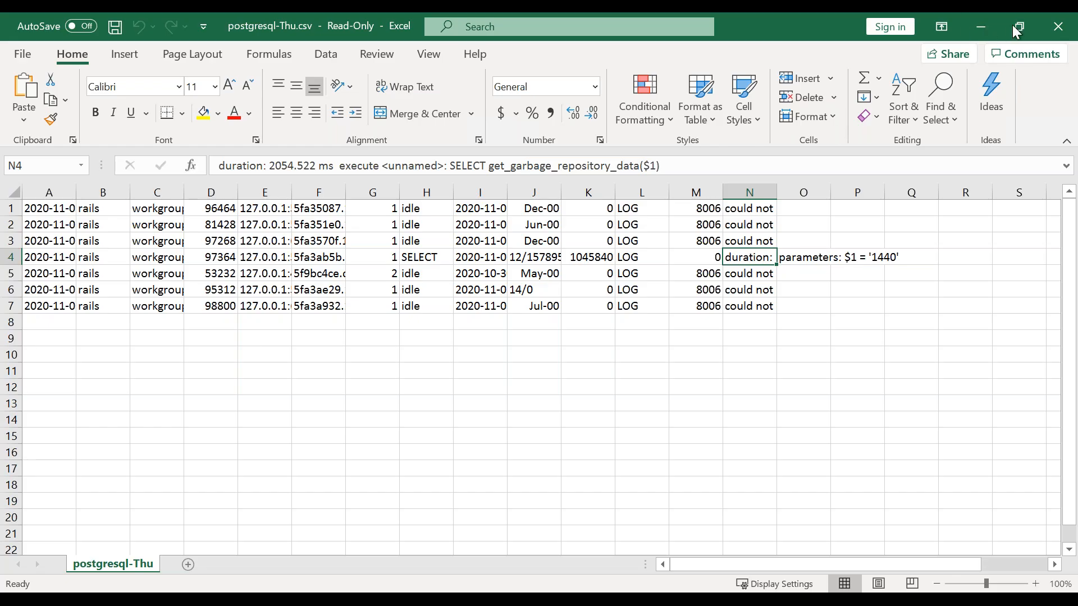
{"action": "left_click", "coordinate": [1053, 33]}
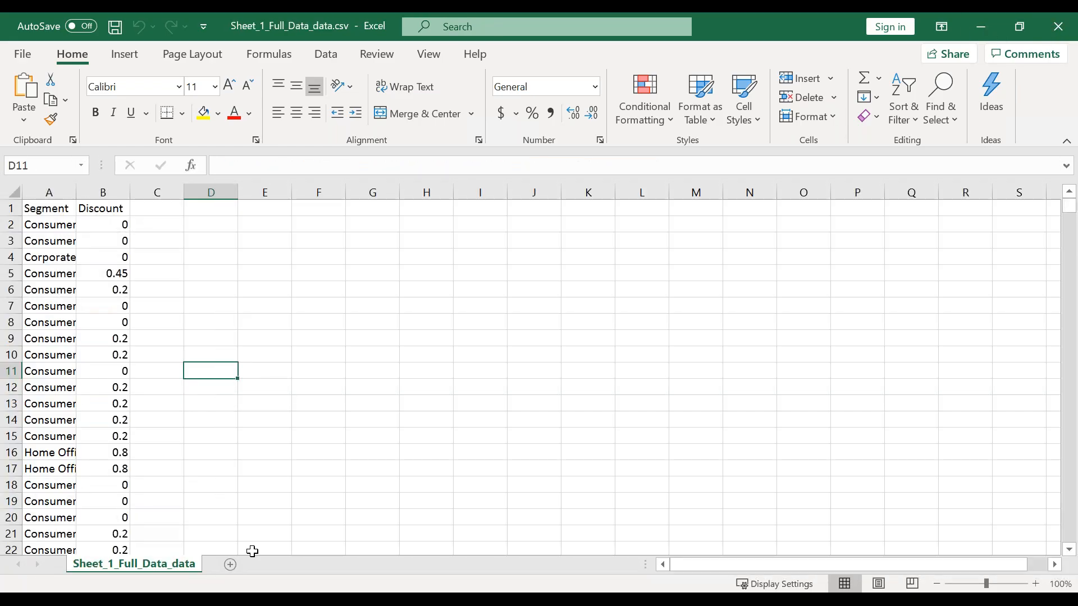
Switch back to the pgsql logs folder, read the command message in control_pgsql_node1-0.log in Notepad, and close it
{"action": "mouse_move", "coordinate": [175, 601]}
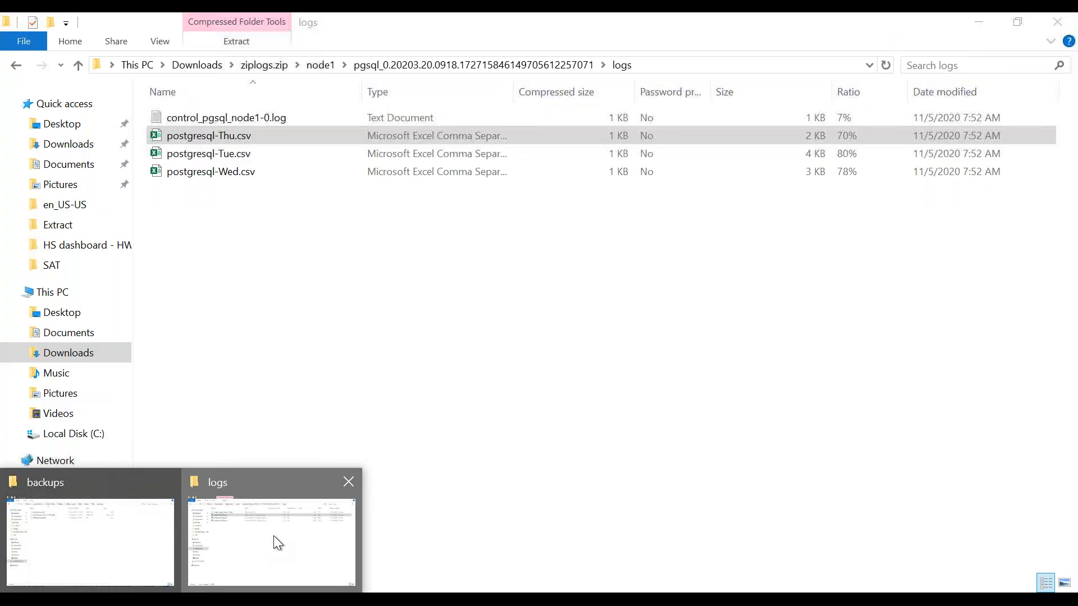
{"action": "left_click", "coordinate": [273, 535]}
{"action": "key", "text": "Up"}
{"action": "key", "text": "Return"}
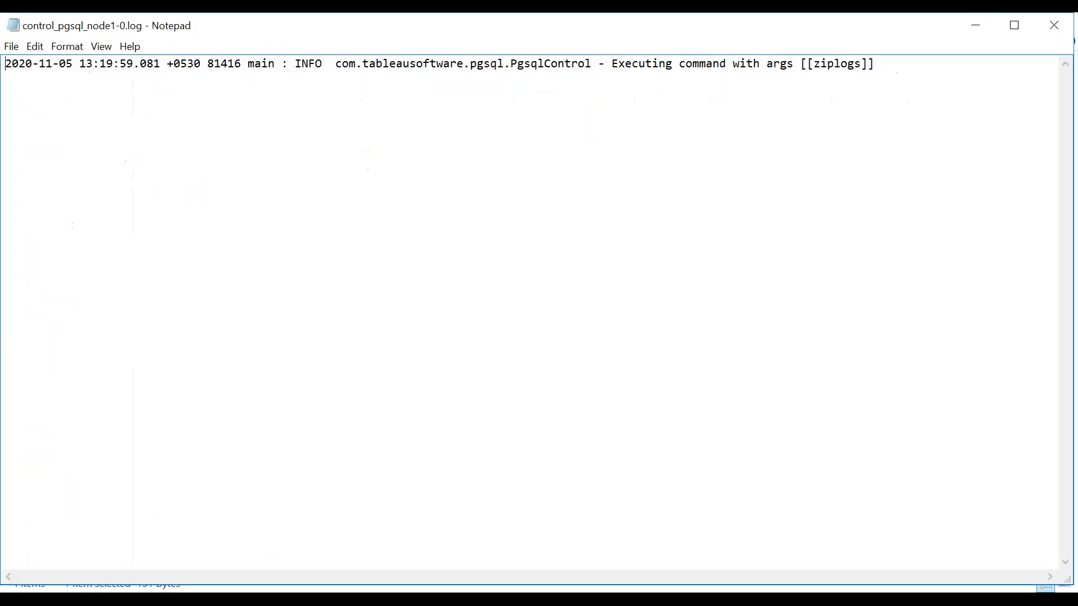
{"action": "left_click", "coordinate": [613, 65]}
{"action": "left_click_drag", "start_coordinate": [646, 63], "coordinate": [796, 67]}
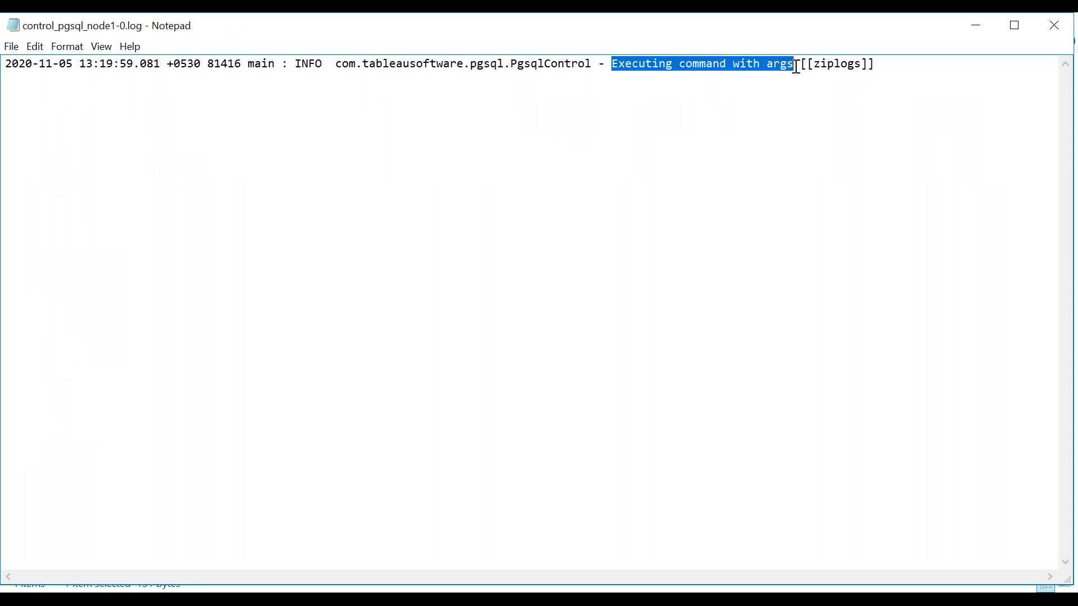
{"action": "left_click", "coordinate": [784, 170]}
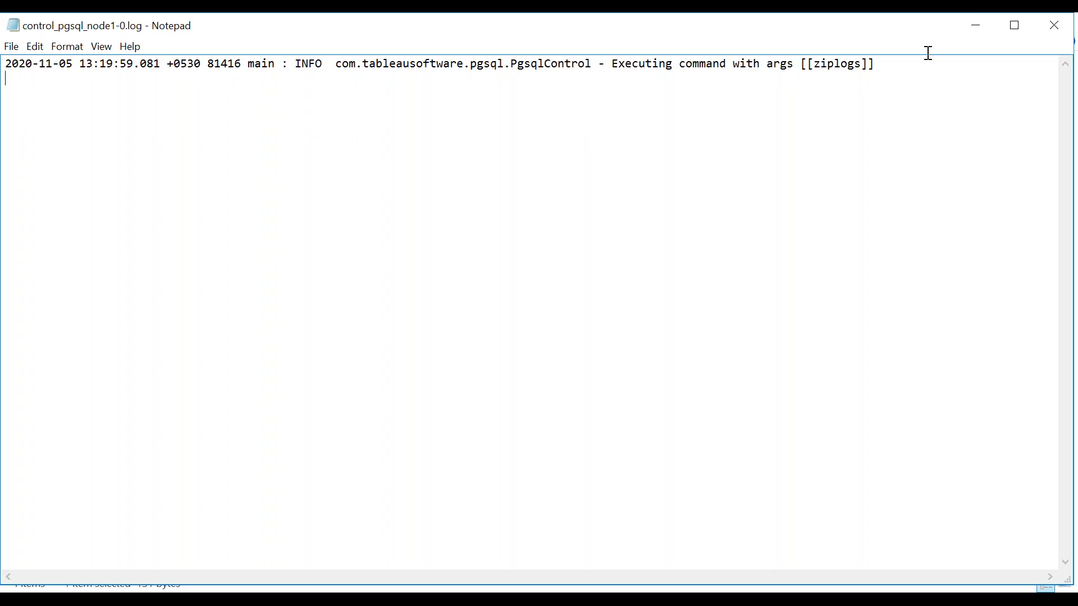
{"action": "left_click", "coordinate": [1052, 33]}
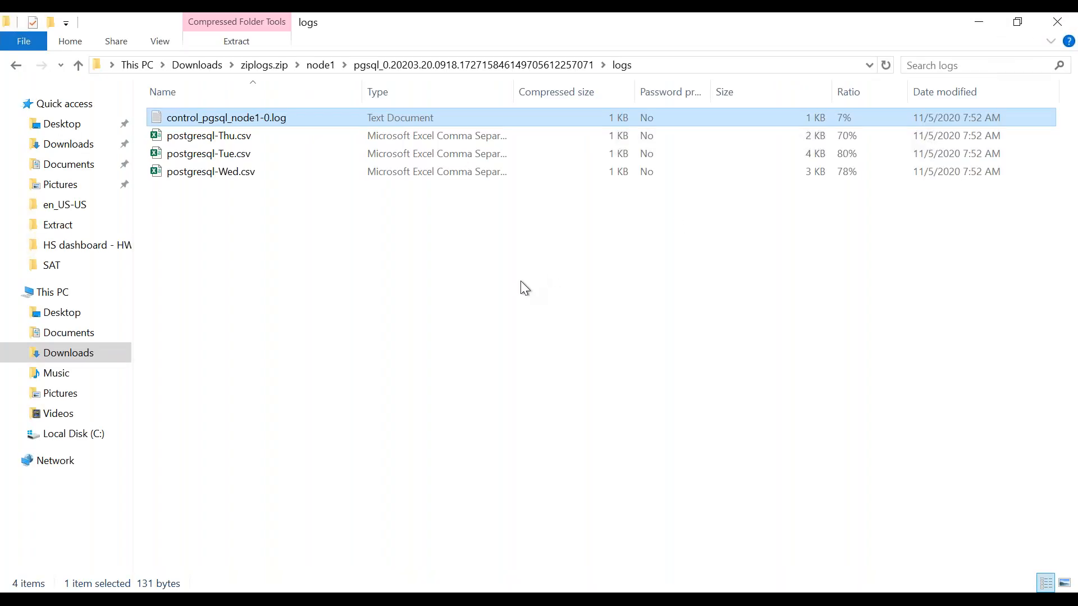
Return to node1 and look back through the service folders up to databasemaintenance
{"action": "key", "text": "BackSpace"}
{"action": "key", "text": "BackSpace"}
{"action": "key", "text": "Up"}
{"action": "key", "text": "Up"}
{"action": "key", "text": "Up"}
{"action": "key", "text": "Up"}
{"action": "key", "text": "Up"}
{"action": "key", "text": "Up"}
{"action": "key", "text": "Up"}
{"action": "key", "text": "Up"}
{"action": "key", "text": "Up"}
{"action": "key", "text": "Up"}
{"action": "key", "text": "Up"}
{"action": "key", "text": "Up"}
{"action": "key", "text": "Up"}
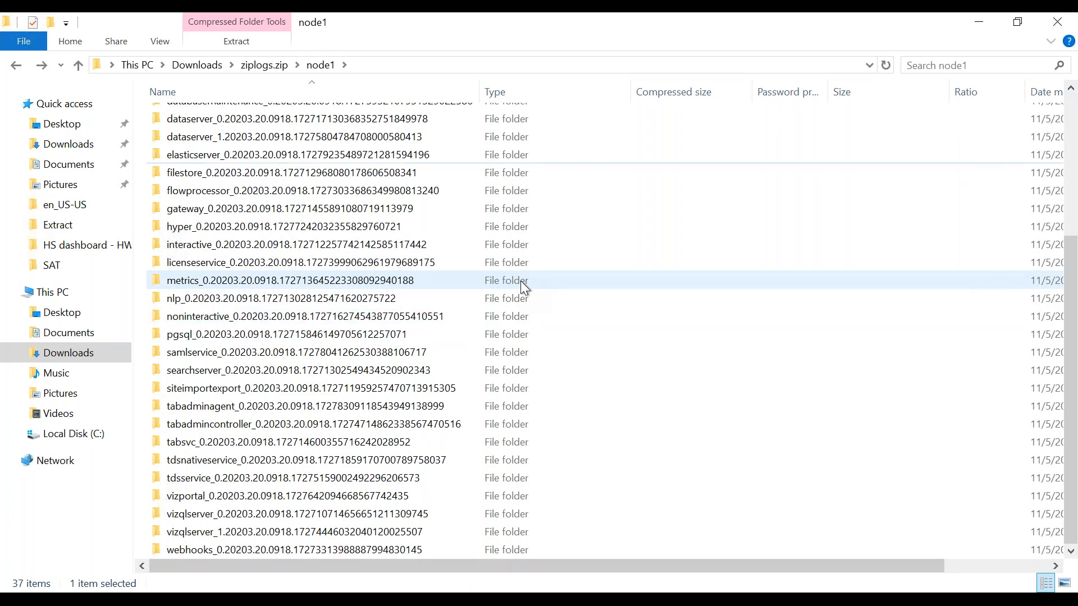
{"action": "key", "text": "Down"}
{"action": "key", "text": "Down"}
{"action": "key", "text": "Down"}
{"action": "key", "text": "Up"}
{"action": "key", "text": "Up"}
{"action": "key", "text": "Up"}
{"action": "key", "text": "Up"}
{"action": "key", "text": "Up"}
{"action": "key", "text": "Up"}
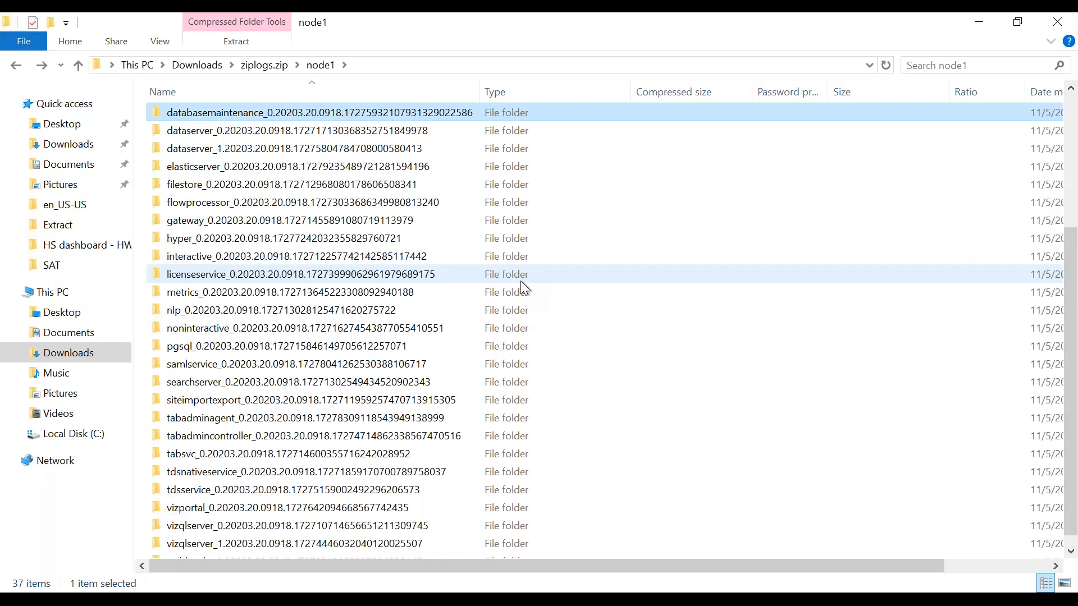
Open the logs folder inside dataserver_0
{"action": "key", "text": "Down"}
{"action": "key", "text": "Down"}
{"action": "key", "text": "Down"}
{"action": "key", "text": "Down"}
{"action": "key", "text": "Return"}
{"action": "key", "text": "Down"}
{"action": "key", "text": "Return"}
Look through the control, dataserver and nativeapi log files and select dataserver_node1-1.log
{"action": "key", "text": "Down"}
{"action": "key", "text": "Down"}
{"action": "key", "text": "Down"}
{"action": "key", "text": "Down"}
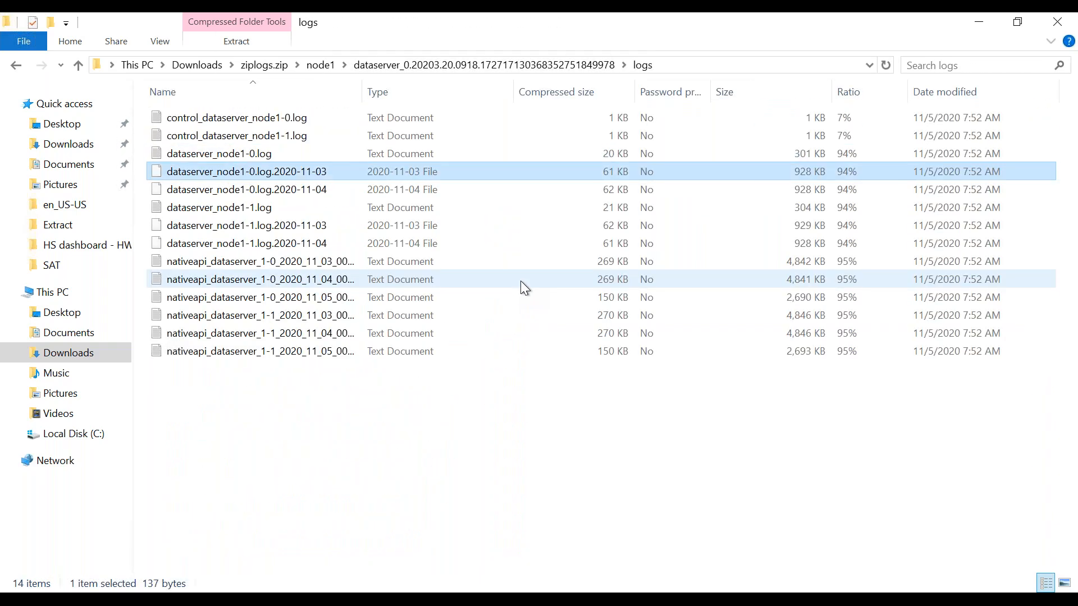
{"action": "key", "text": "Up"}
{"action": "key", "text": "Up"}
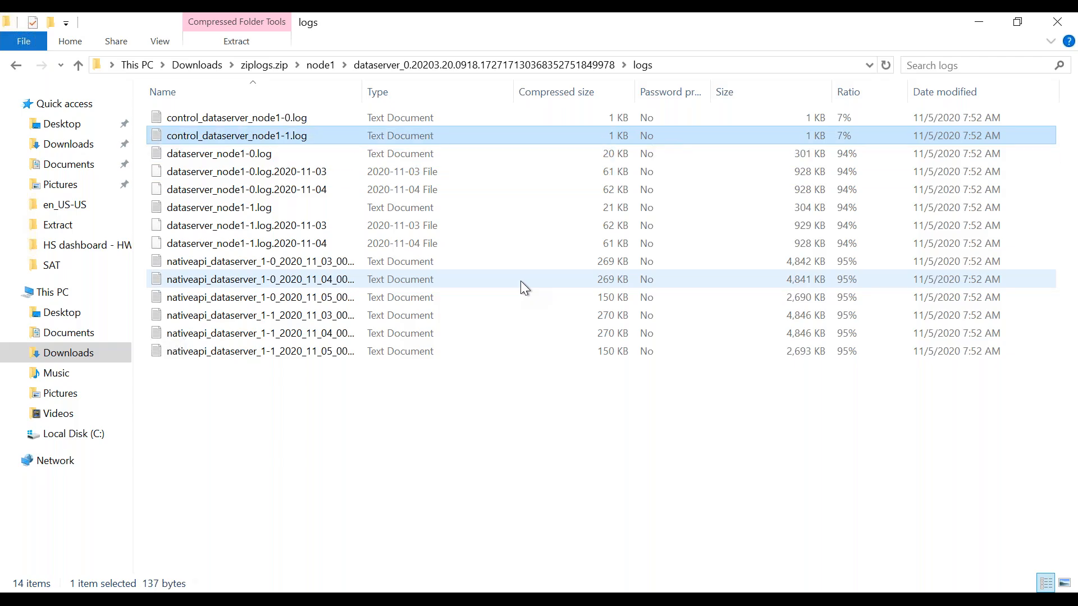
{"action": "key", "text": "Down"}
{"action": "key", "text": "Down"}
{"action": "key", "text": "Down"}
{"action": "key", "text": "Down"}
{"action": "key", "text": "Down"}
{"action": "key", "text": "Down"}
{"action": "key", "text": "Down"}
{"action": "key", "text": "Down"}
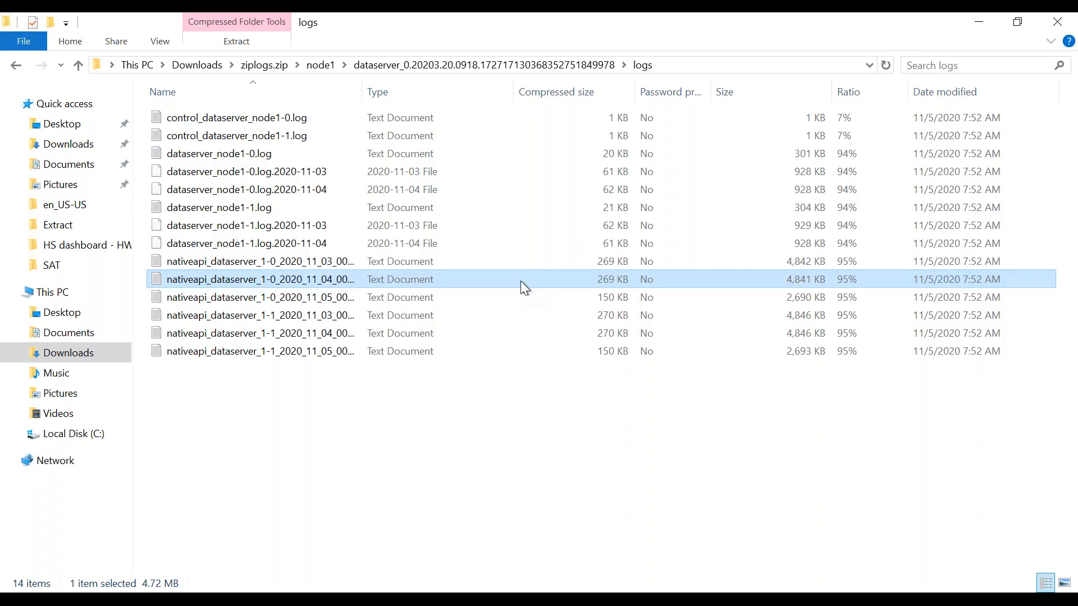
{"action": "key", "text": "Up"}
{"action": "key", "text": "Up"}
{"action": "key", "text": "Up"}
{"action": "key", "text": "Up"}
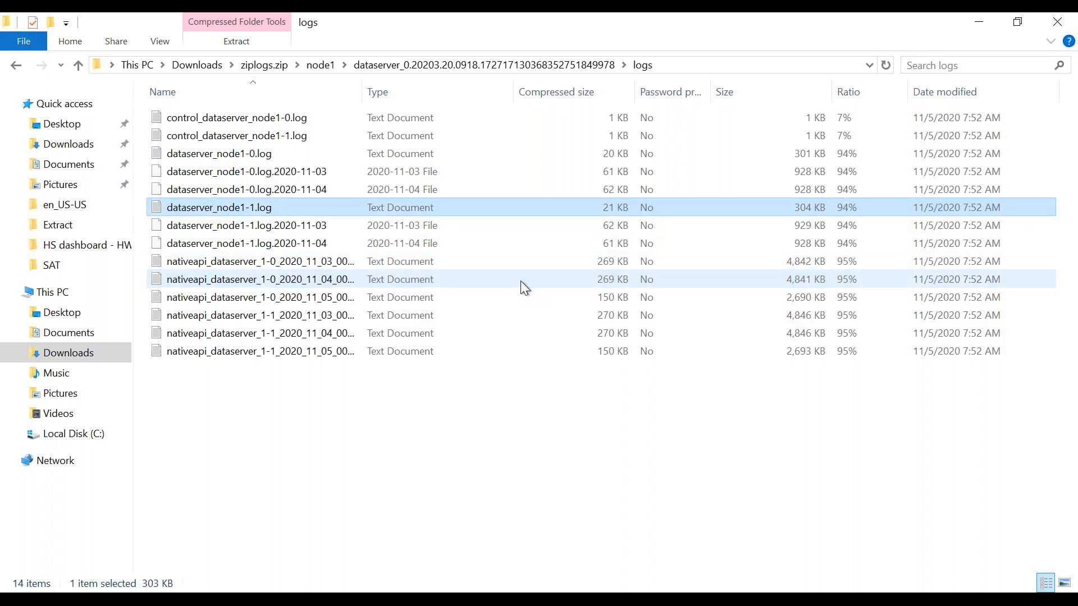
Read the message text of the entries in dataserver_node1-1.log in Notepad, and close the file
{"action": "key", "text": "Return"}
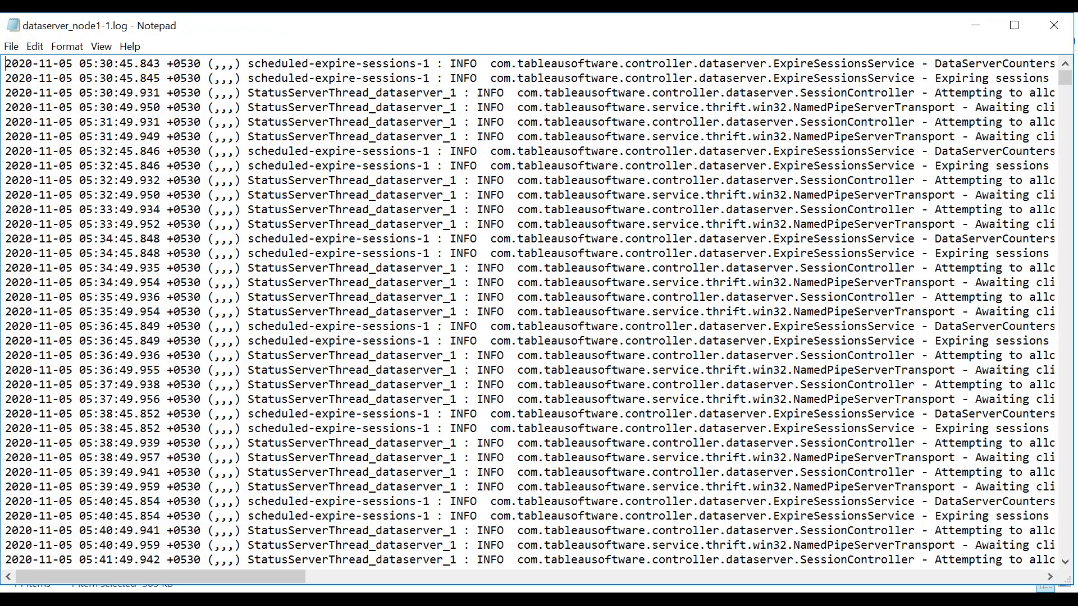
{"action": "scroll", "coordinate": [529, 312], "scroll_direction": "right", "scroll_amount": 1}
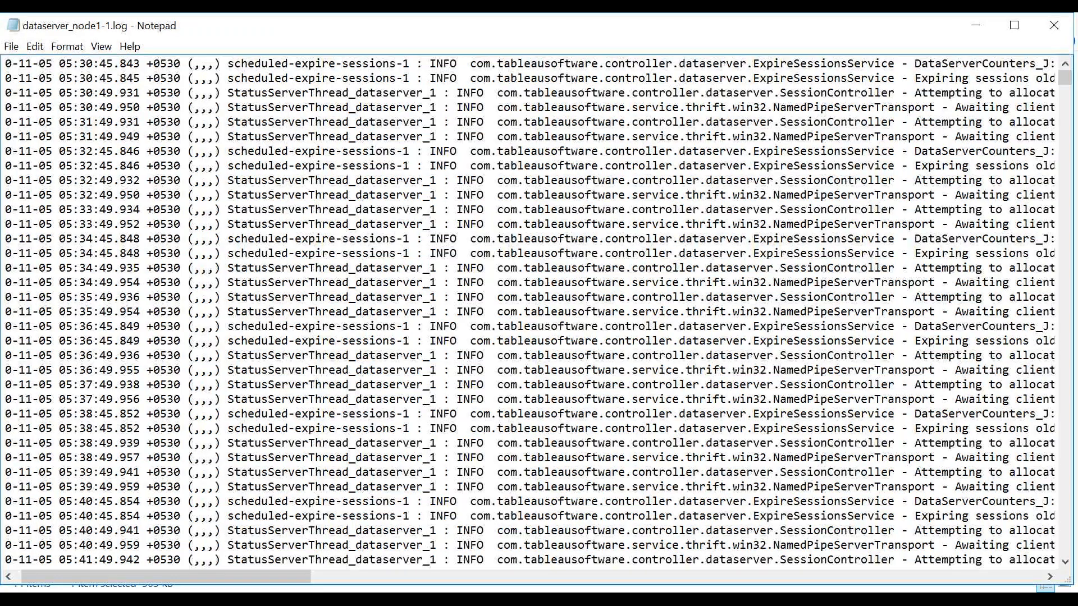
{"action": "scroll", "coordinate": [529, 312], "scroll_direction": "right", "scroll_amount": 3}
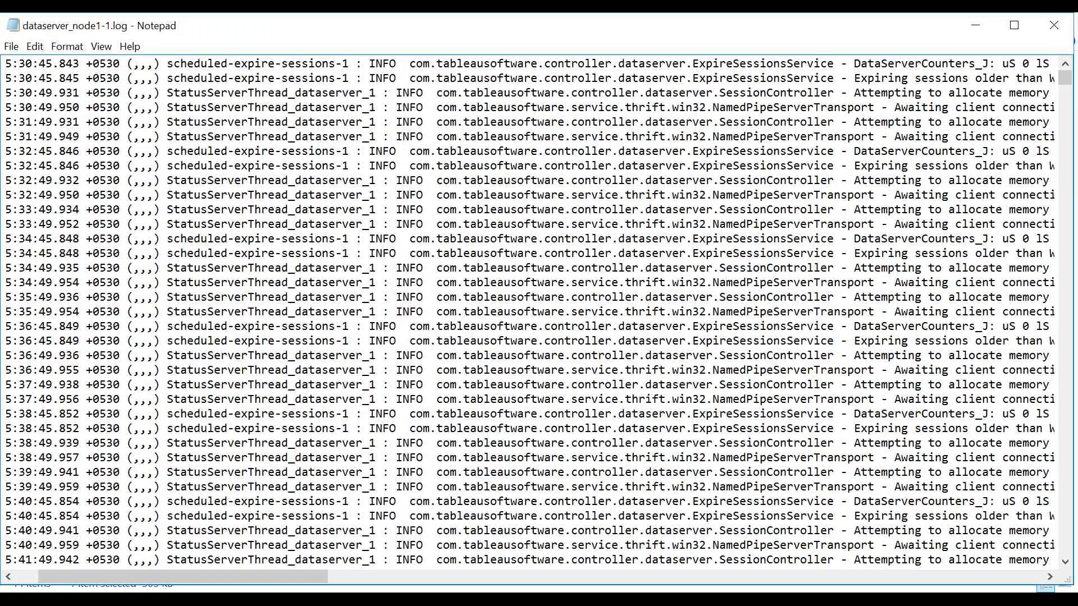
{"action": "scroll", "coordinate": [510, 239], "scroll_direction": "right", "scroll_amount": 18}
{"action": "left_click_drag", "start_coordinate": [653, 216], "coordinate": [749, 270]}
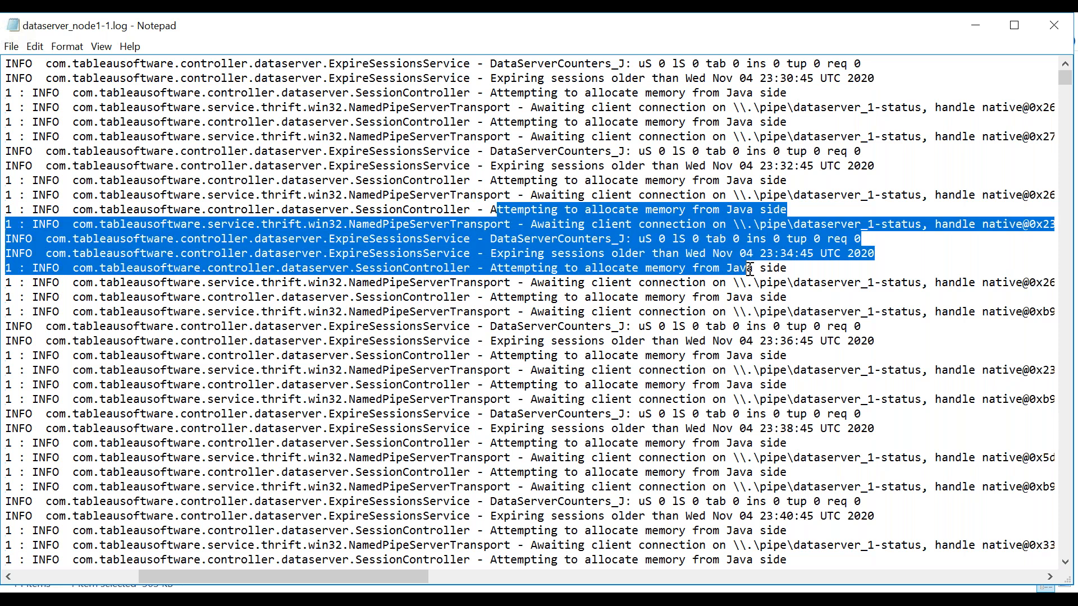
{"action": "scroll", "coordinate": [750, 269], "scroll_direction": "down", "scroll_amount": 8}
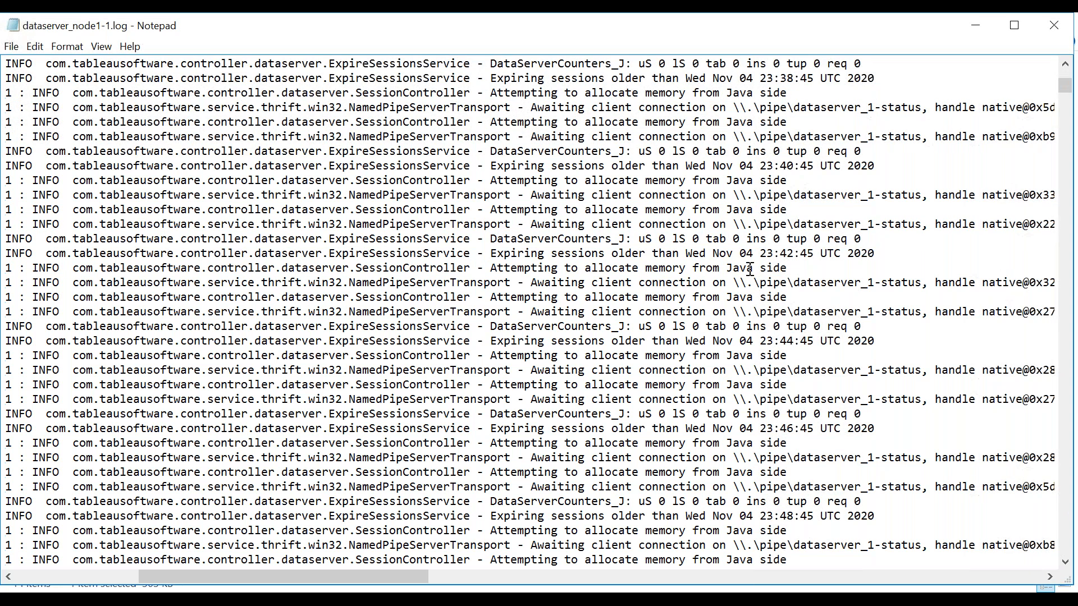
{"action": "scroll", "coordinate": [750, 270], "scroll_direction": "up", "scroll_amount": 3}
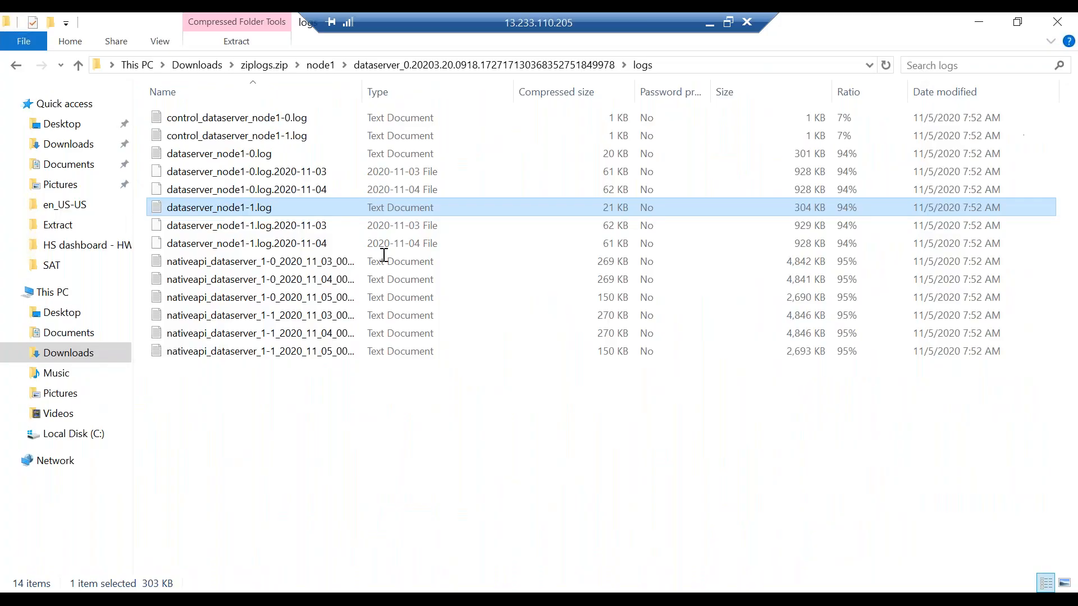
Switch to the Tableau Services Manager page in Chrome and open Server Help from its information options
{"action": "mouse_move", "coordinate": [189, 591]}
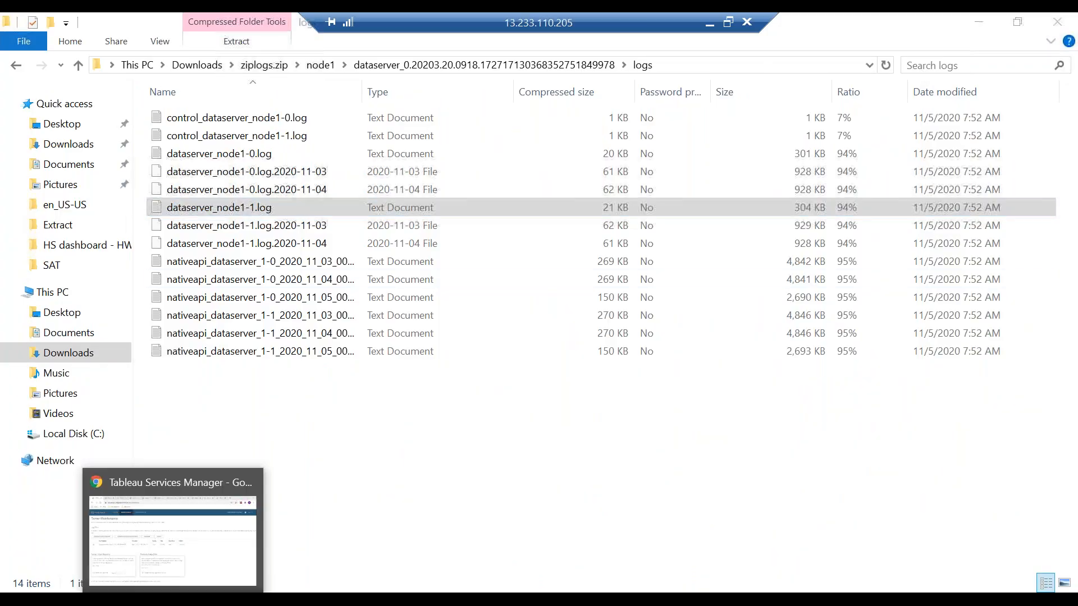
{"action": "left_click", "coordinate": [168, 564]}
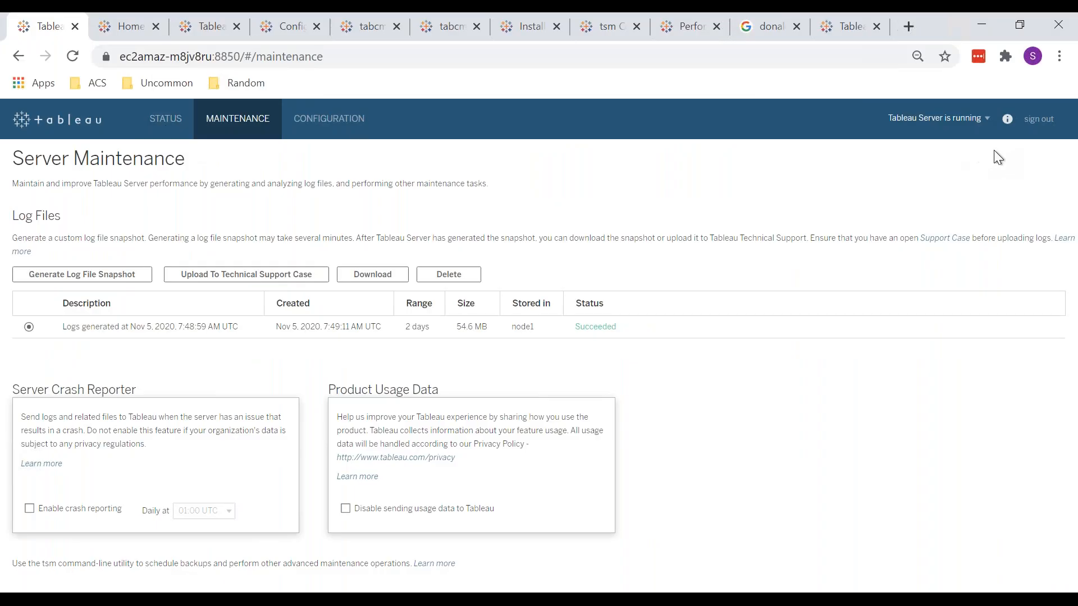
{"action": "left_click", "coordinate": [1003, 120]}
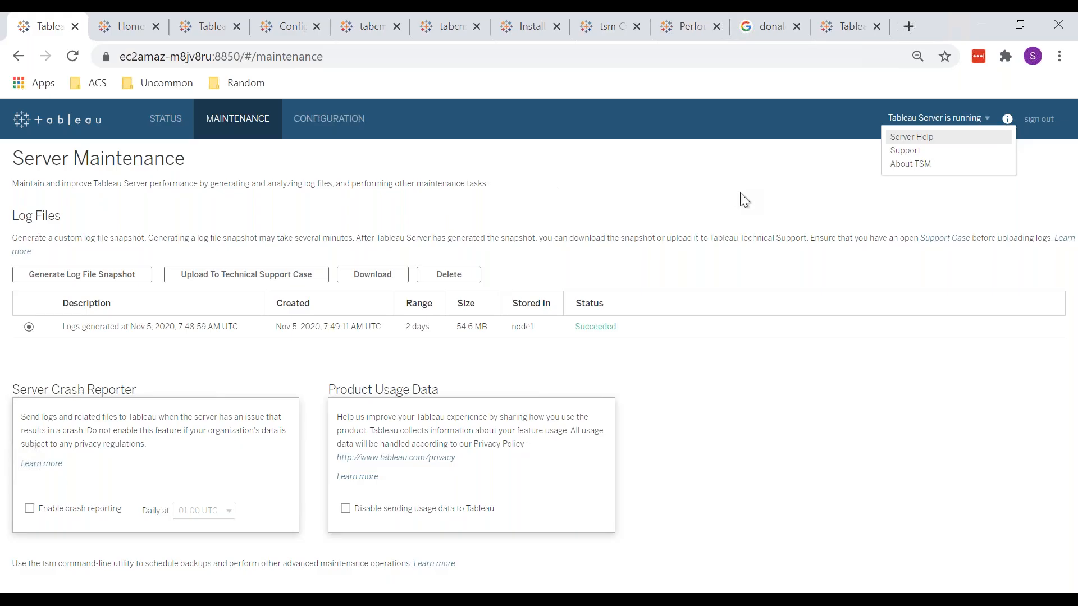
{"action": "left_click", "coordinate": [912, 140]}
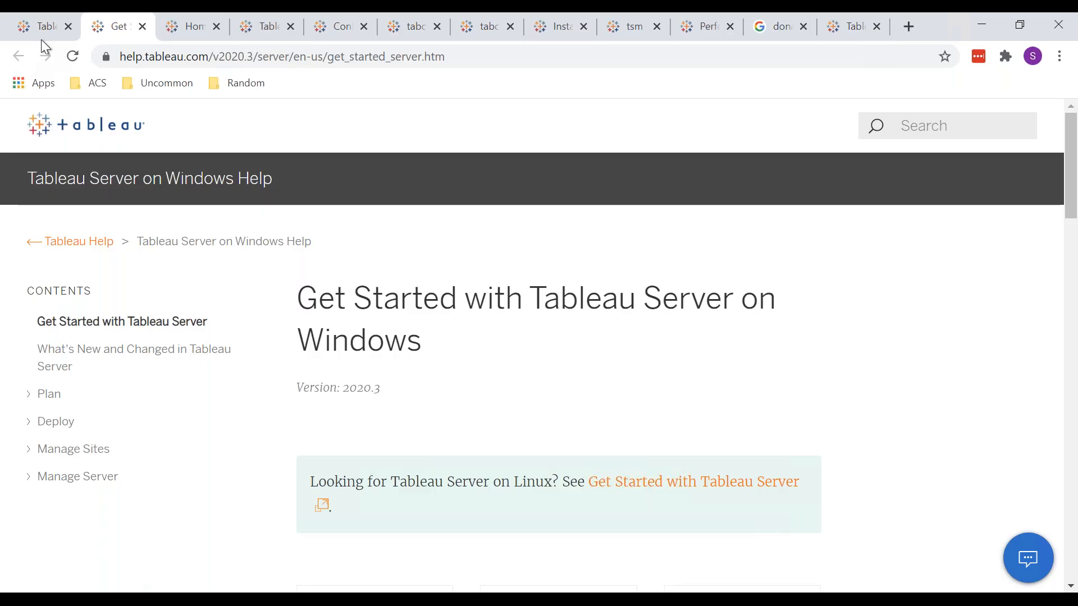
Open Support from the information options on the Tableau Services Manager page, review the Start a Case page, and return to Server Maintenance
{"action": "left_click", "coordinate": [39, 26]}
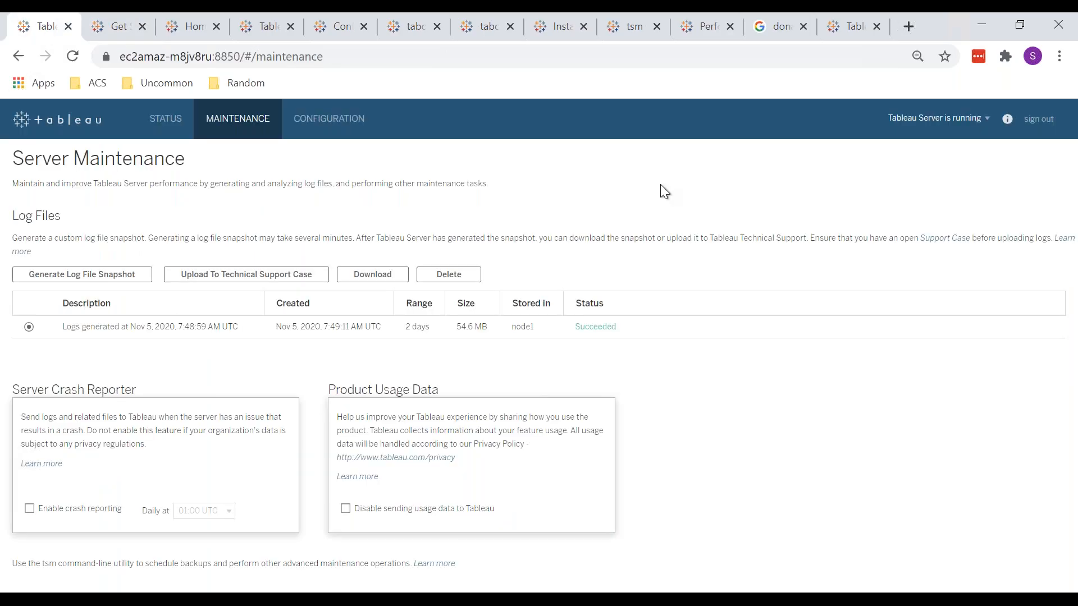
{"action": "left_click", "coordinate": [1008, 120]}
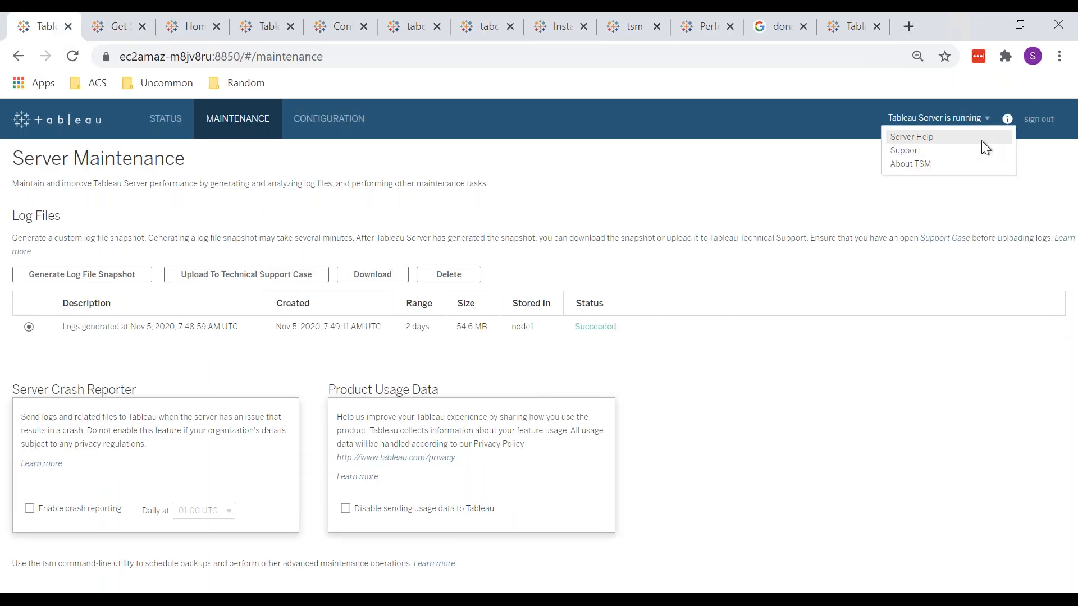
{"action": "left_click", "coordinate": [920, 149]}
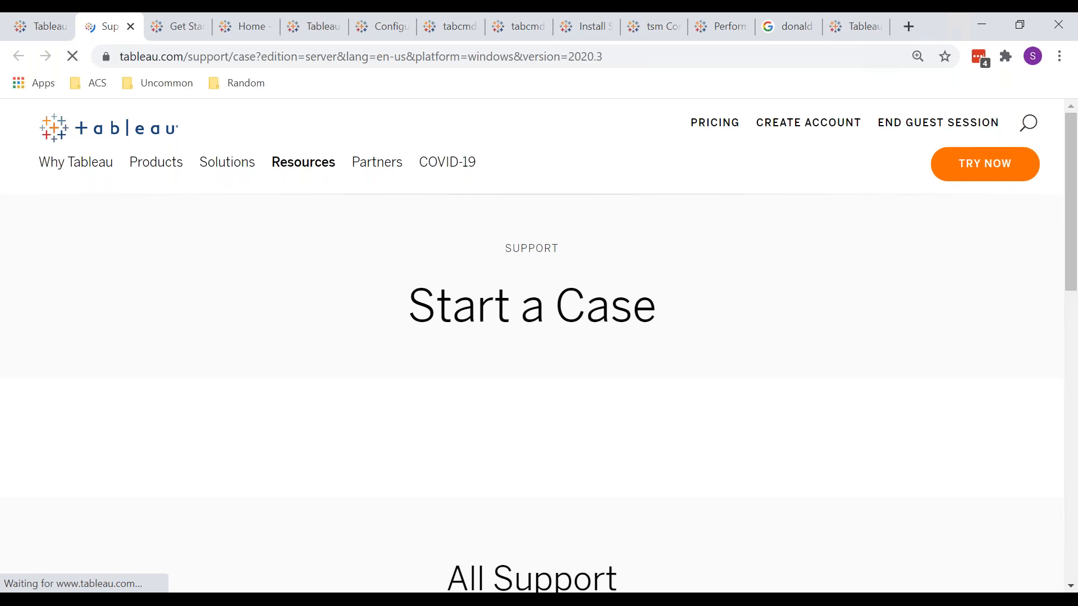
{"action": "scroll", "coordinate": [370, 319], "scroll_direction": "down", "scroll_amount": 2}
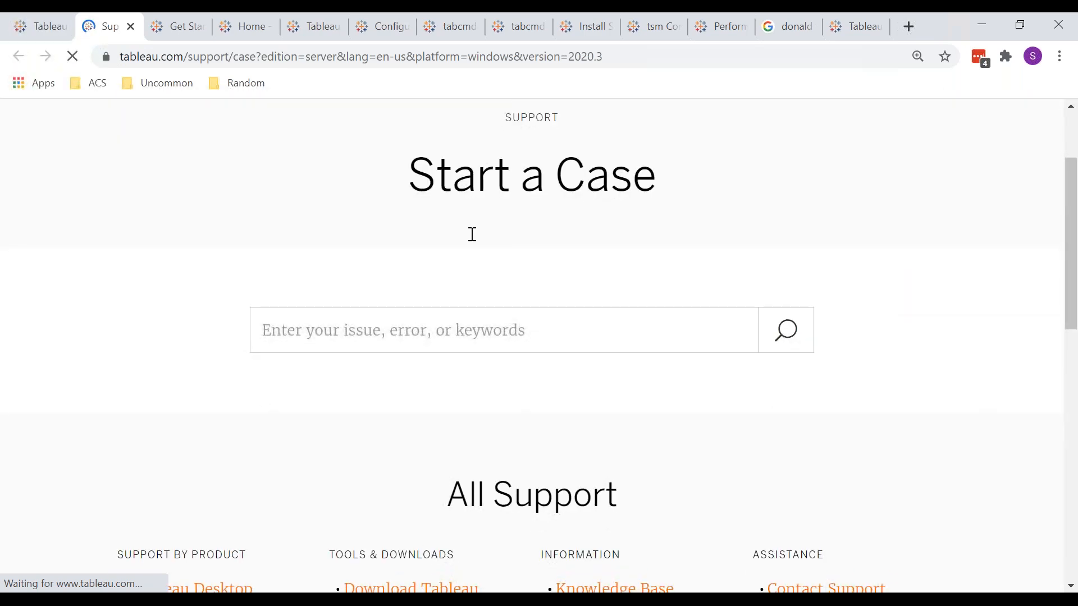
{"action": "left_click", "coordinate": [363, 320]}
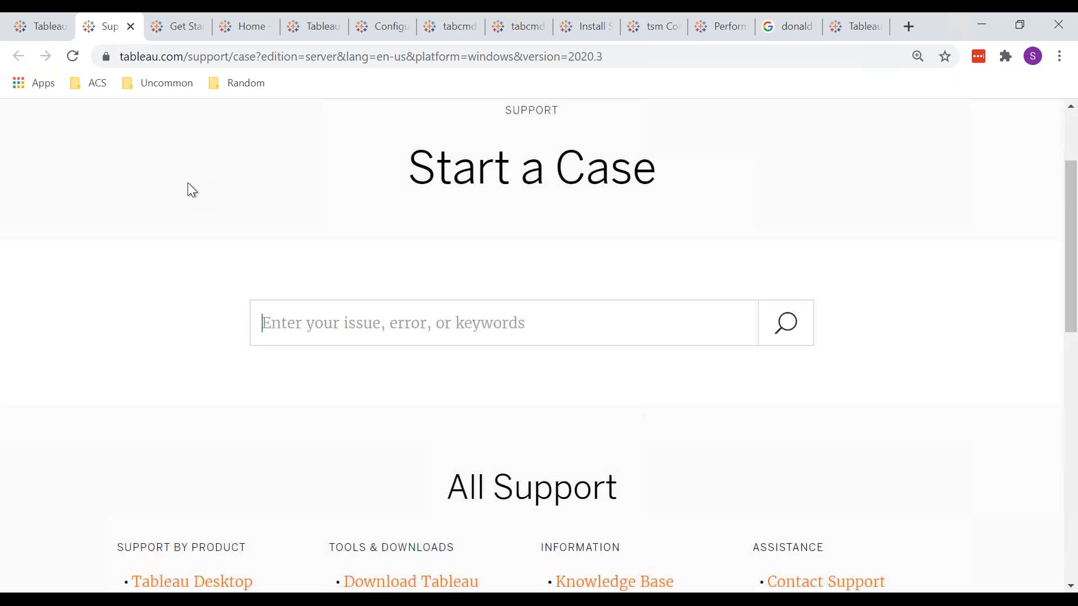
{"action": "scroll", "coordinate": [187, 183], "scroll_direction": "down", "scroll_amount": 3}
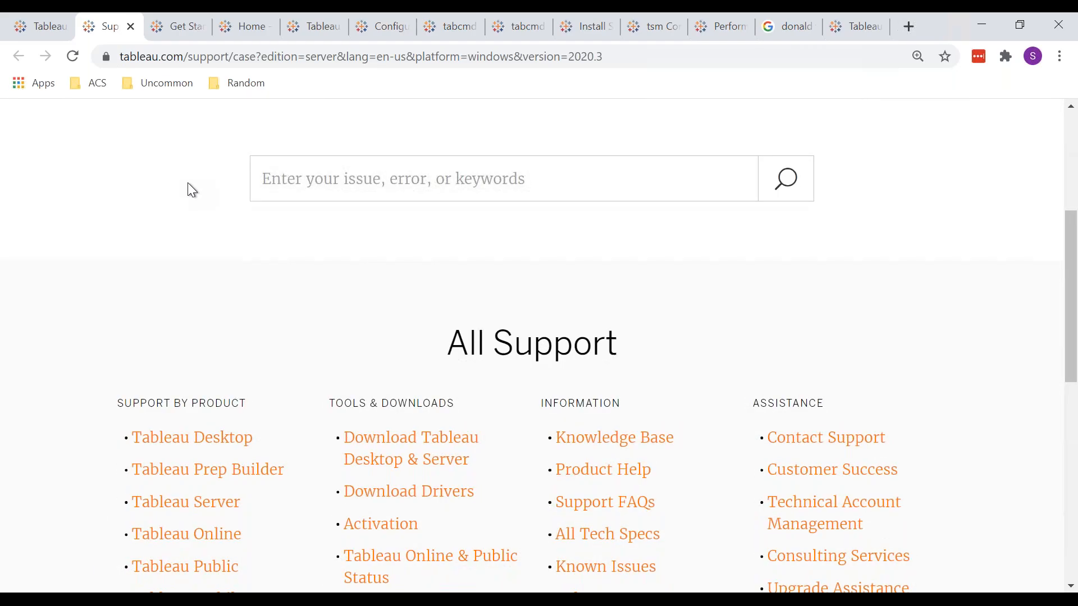
{"action": "scroll", "coordinate": [188, 183], "scroll_direction": "down", "scroll_amount": 1}
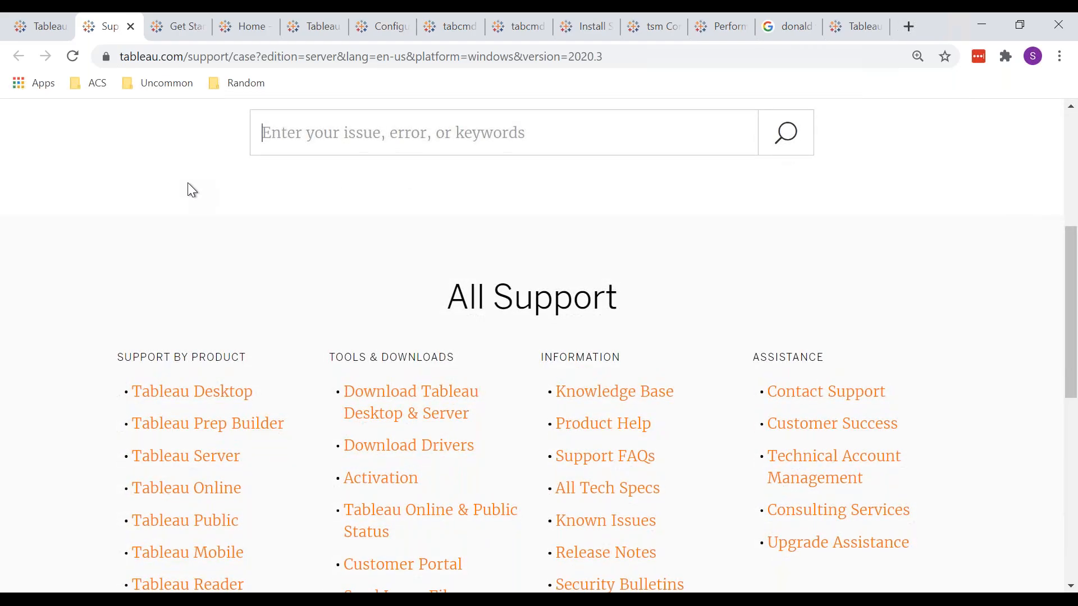
{"action": "scroll", "coordinate": [188, 183], "scroll_direction": "up", "scroll_amount": 5}
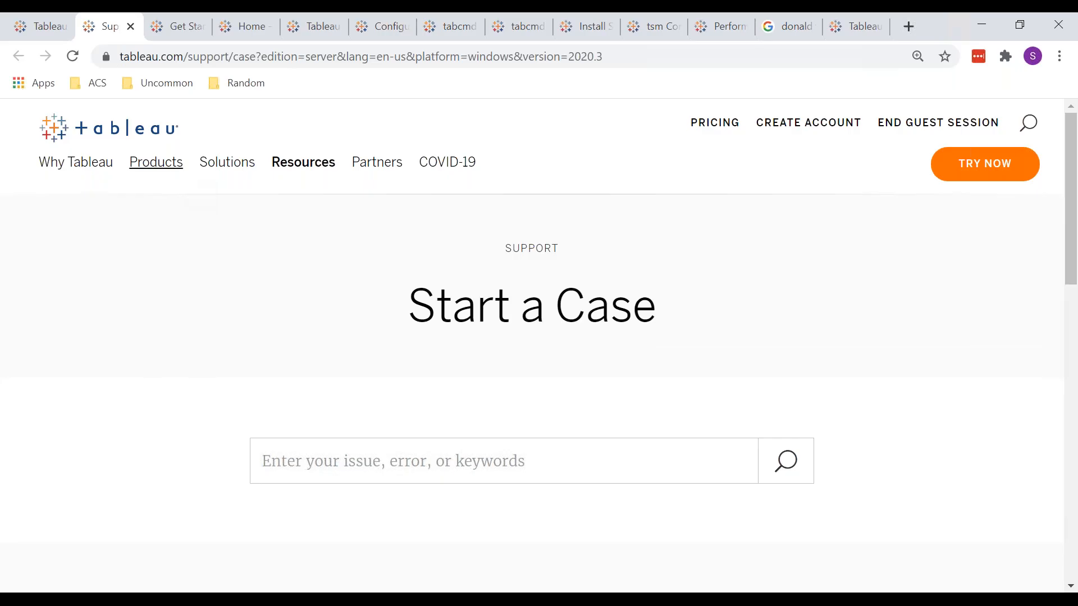
{"action": "left_click", "coordinate": [49, 37]}
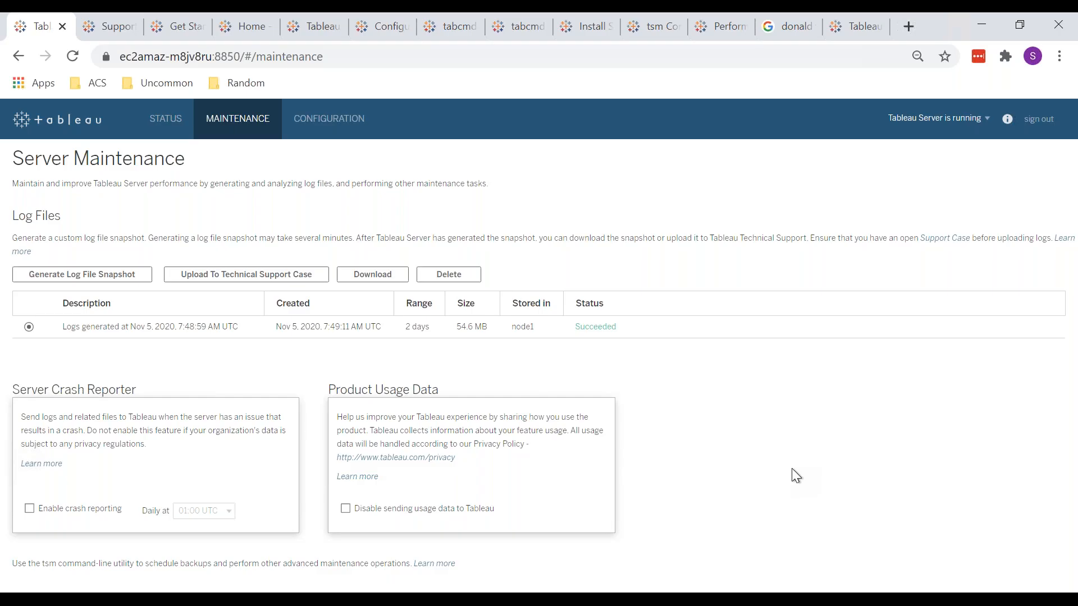
Switch to the logs folder in File Explorer, go up to node1, look through its process folders, and return to Chrome
{"action": "mouse_move", "coordinate": [186, 599]}
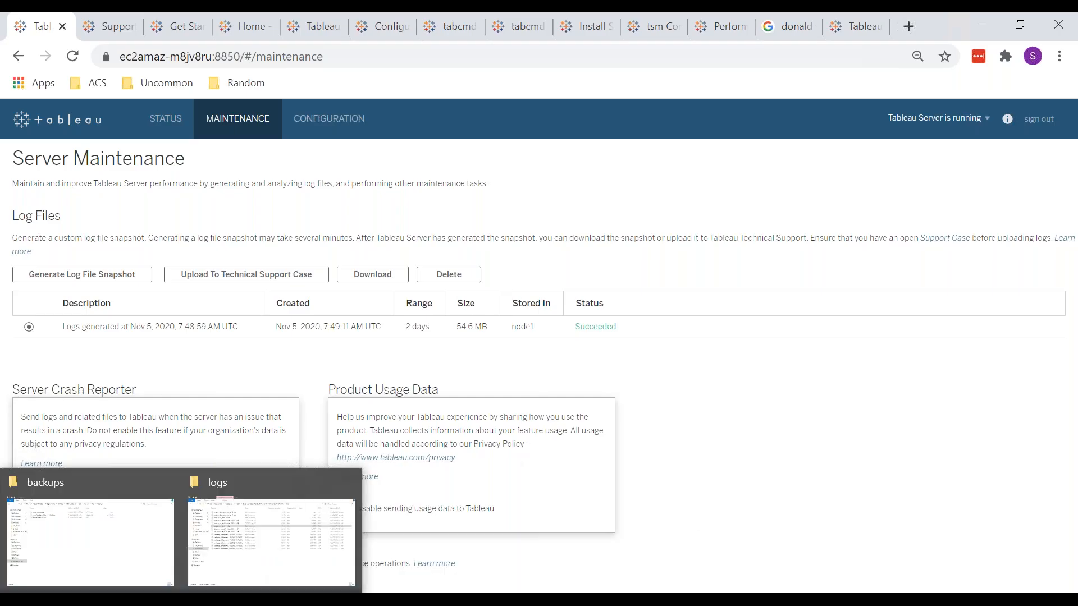
{"action": "left_click", "coordinate": [252, 539]}
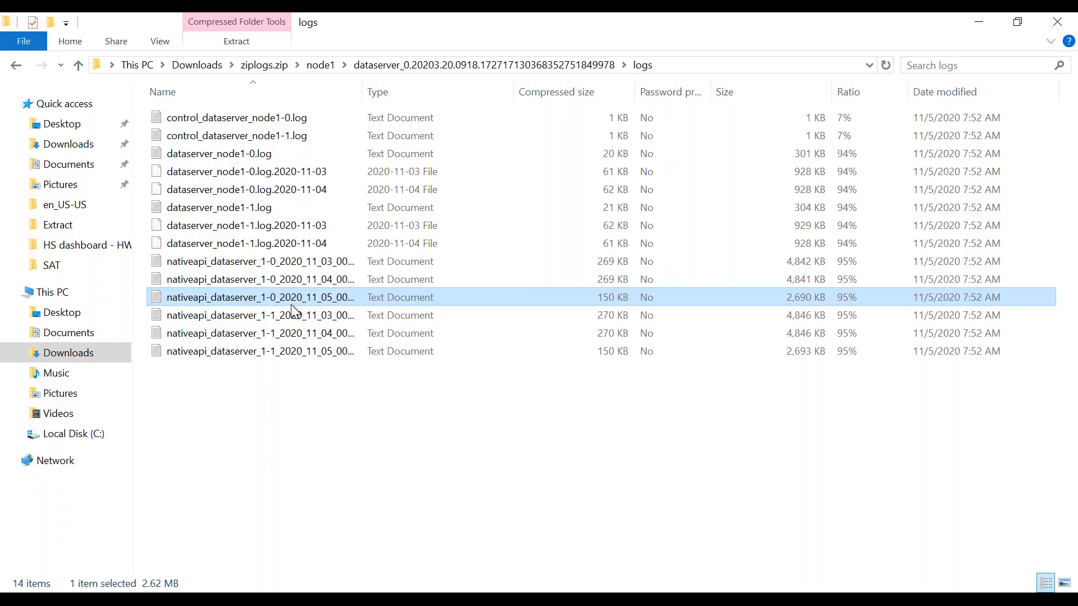
{"action": "key", "text": "BackSpace"}
{"action": "key", "text": "BackSpace"}
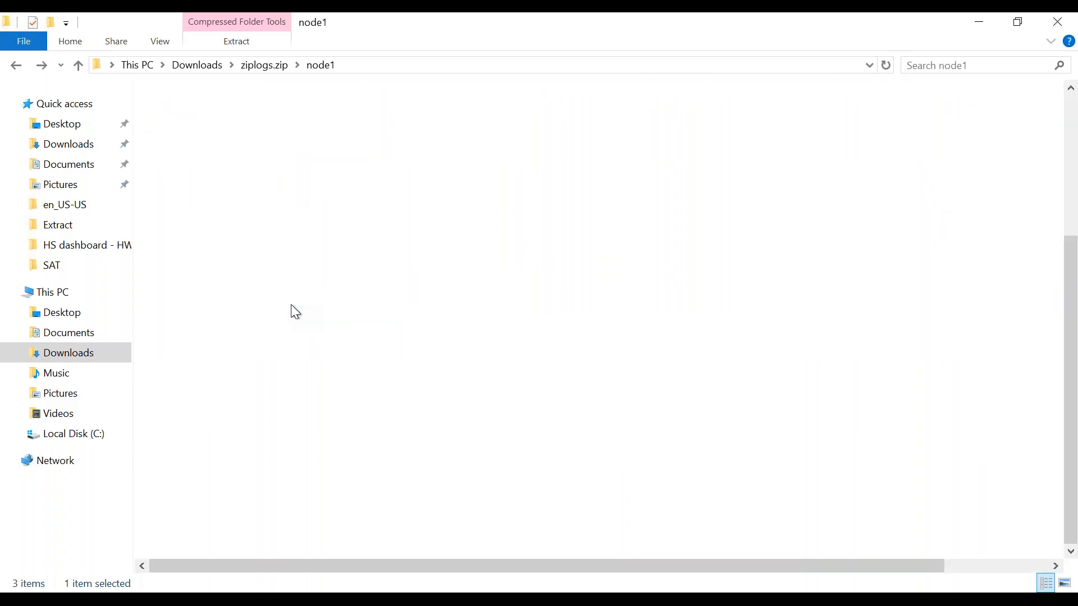
{"action": "key", "text": "Down"}
{"action": "key", "text": "Down"}
{"action": "key", "text": "Down"}
{"action": "key", "text": "Down"}
{"action": "key", "text": "Down"}
{"action": "key", "text": "Down"}
{"action": "key", "text": "Down"}
{"action": "key", "text": "Down"}
{"action": "key", "text": "Down"}
{"action": "key", "text": "Down"}
{"action": "key", "text": "Down"}
{"action": "key", "text": "Down"}
{"action": "key", "text": "Down"}
{"action": "key", "text": "Down"}
{"action": "key", "text": "Down"}
{"action": "key", "text": "Down"}
{"action": "key", "text": "Down"}
{"action": "key", "text": "Down"}
{"action": "key", "text": "Down"}
{"action": "key", "text": "Down"}
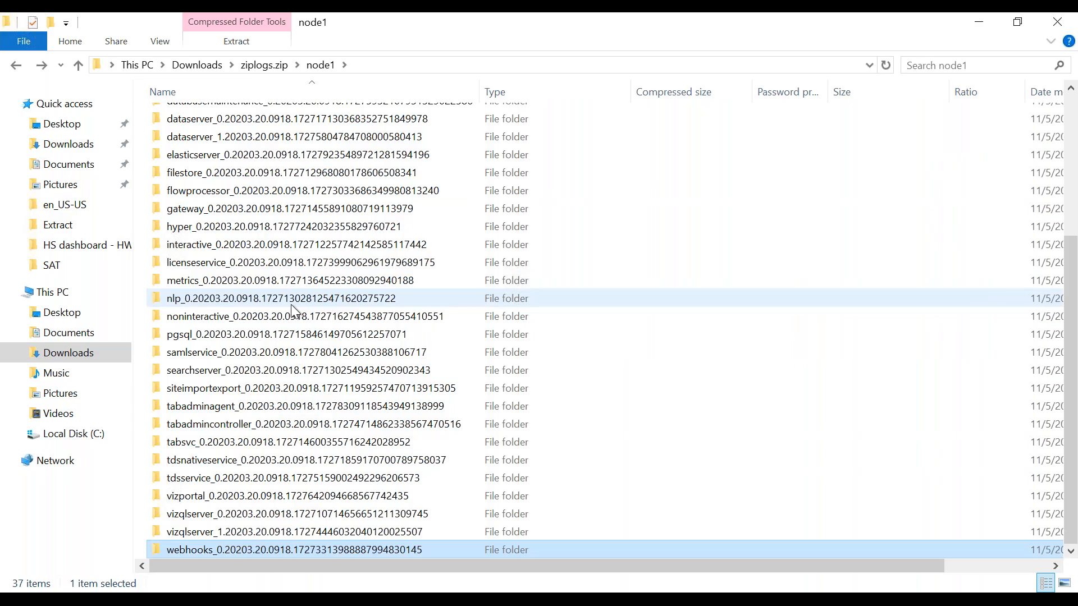
{"action": "key", "text": "Up"}
{"action": "key", "text": "Up"}
{"action": "key", "text": "Up"}
{"action": "key", "text": "Up"}
{"action": "key", "text": "Up"}
{"action": "key", "text": "Up"}
{"action": "key", "text": "Up"}
{"action": "key", "text": "Up"}
{"action": "key", "text": "Up"}
{"action": "key", "text": "Up"}
{"action": "key", "text": "Up"}
{"action": "key", "text": "Up"}
{"action": "key", "text": "Up"}
{"action": "key", "text": "Up"}
{"action": "key", "text": "Up"}
{"action": "key", "text": "Up"}
{"action": "key", "text": "Up"}
{"action": "key", "text": "Up"}
{"action": "key", "text": "Up"}
{"action": "key", "text": "Up"}
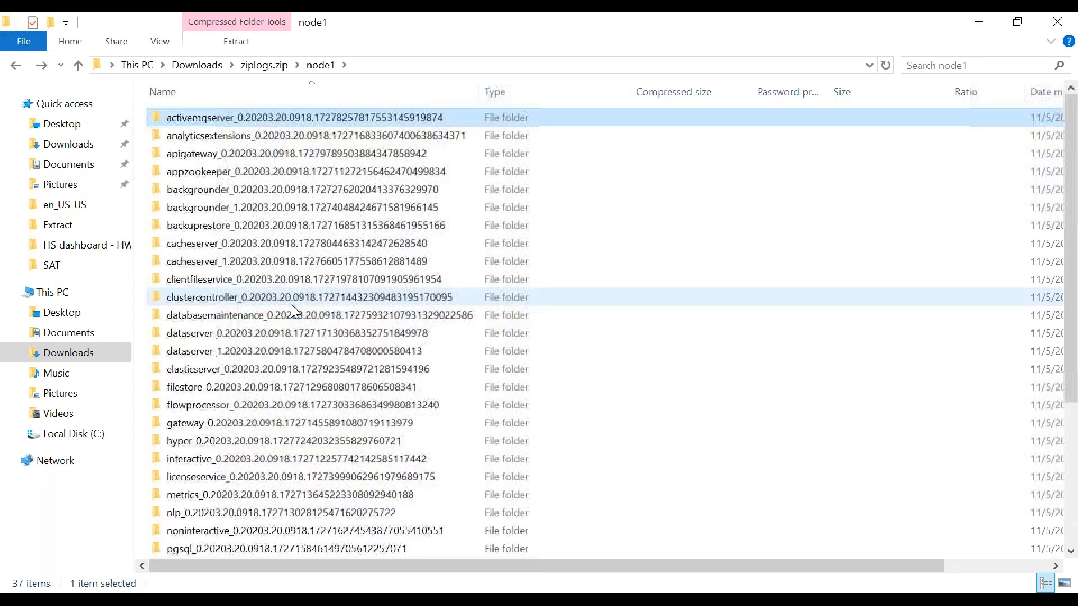
{"action": "left_click", "coordinate": [168, 598]}
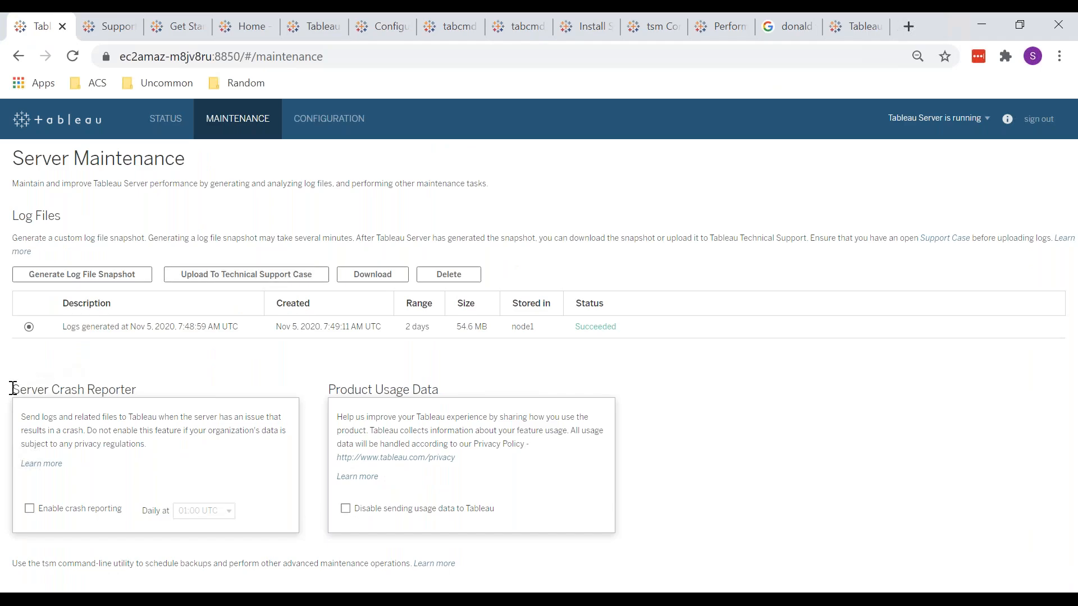
Enable crash reporting in the Server Crash Reporter section and look through the available daily upload times, keeping 01:00 UTC
{"action": "left_click_drag", "start_coordinate": [30, 395], "coordinate": [102, 390]}
{"action": "left_click", "coordinate": [102, 389]}
{"action": "left_click", "coordinate": [28, 509]}
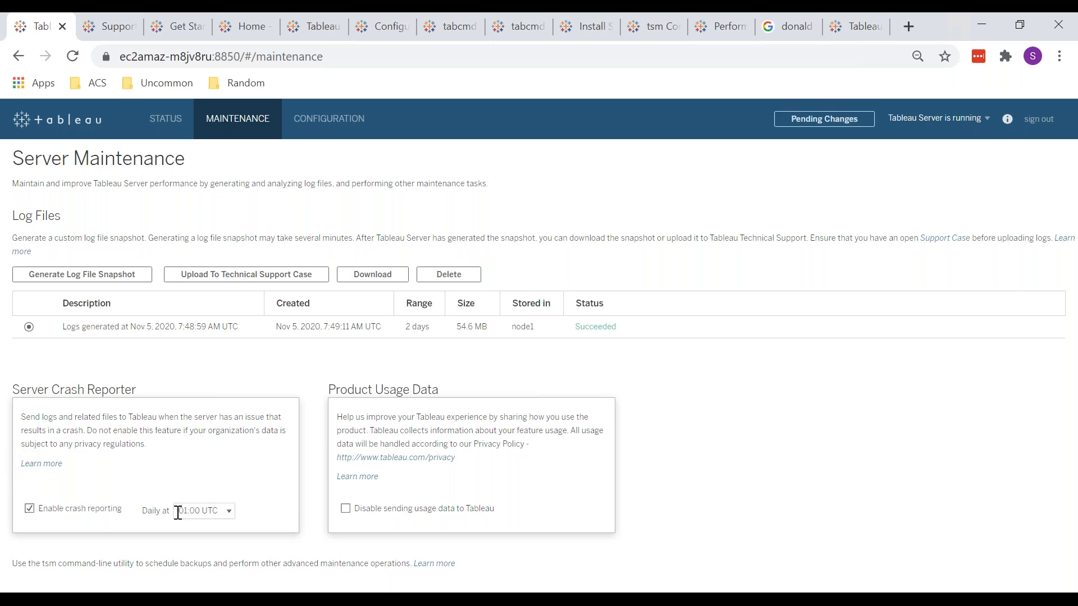
{"action": "left_click", "coordinate": [197, 510]}
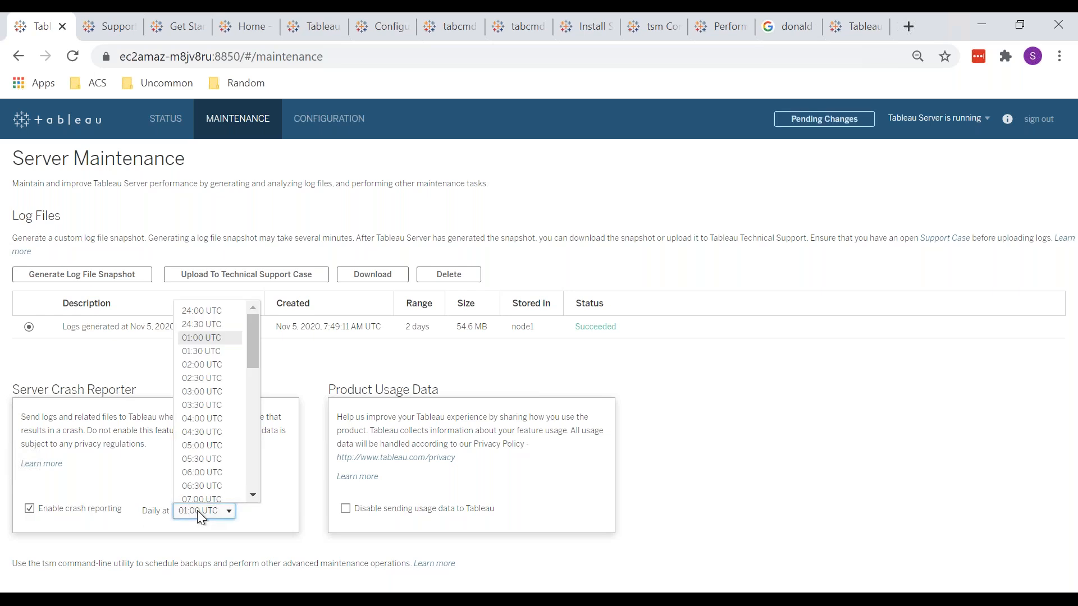
{"action": "left_click", "coordinate": [197, 511]}
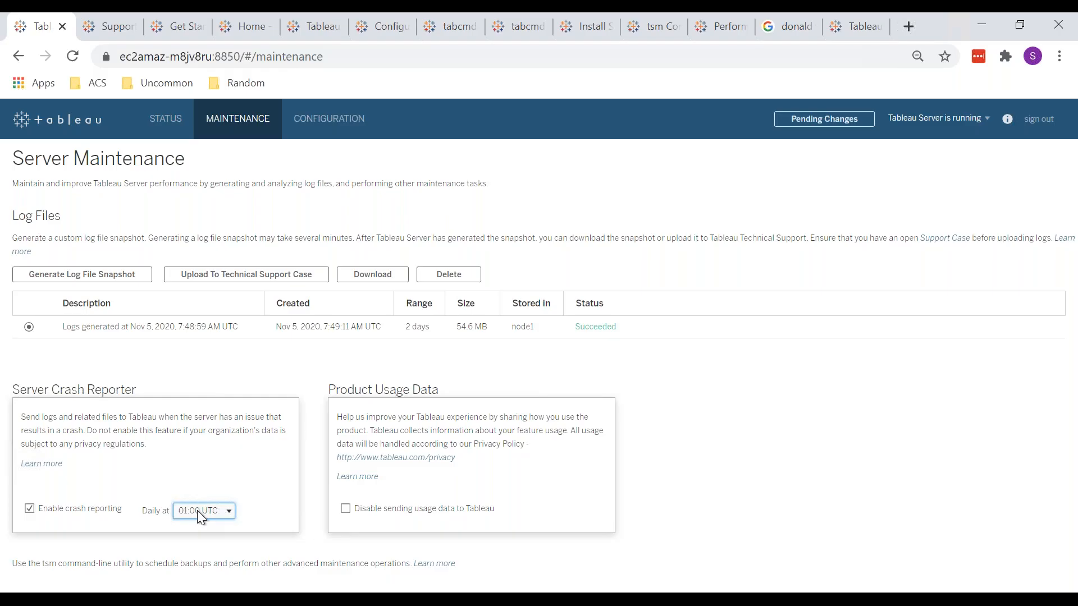
{"action": "left_click", "coordinate": [28, 508]}
{"action": "left_click", "coordinate": [28, 509]}
{"action": "left_click", "coordinate": [29, 508]}
{"action": "left_click", "coordinate": [29, 509]}
Review the pending crash reporting changes and discard all of them
{"action": "left_click", "coordinate": [812, 120]}
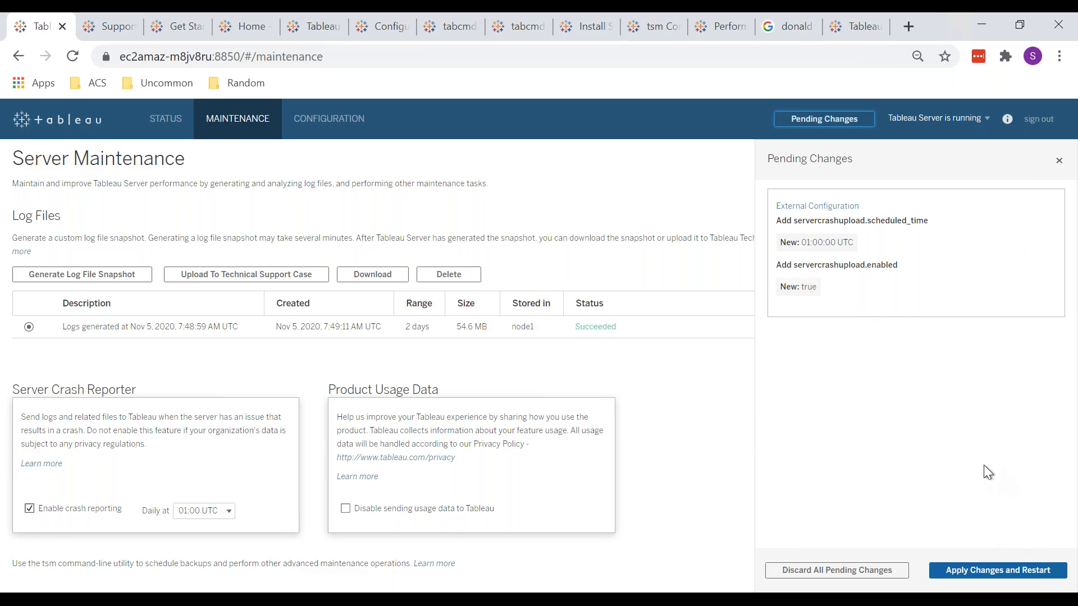
{"action": "left_click", "coordinate": [824, 566]}
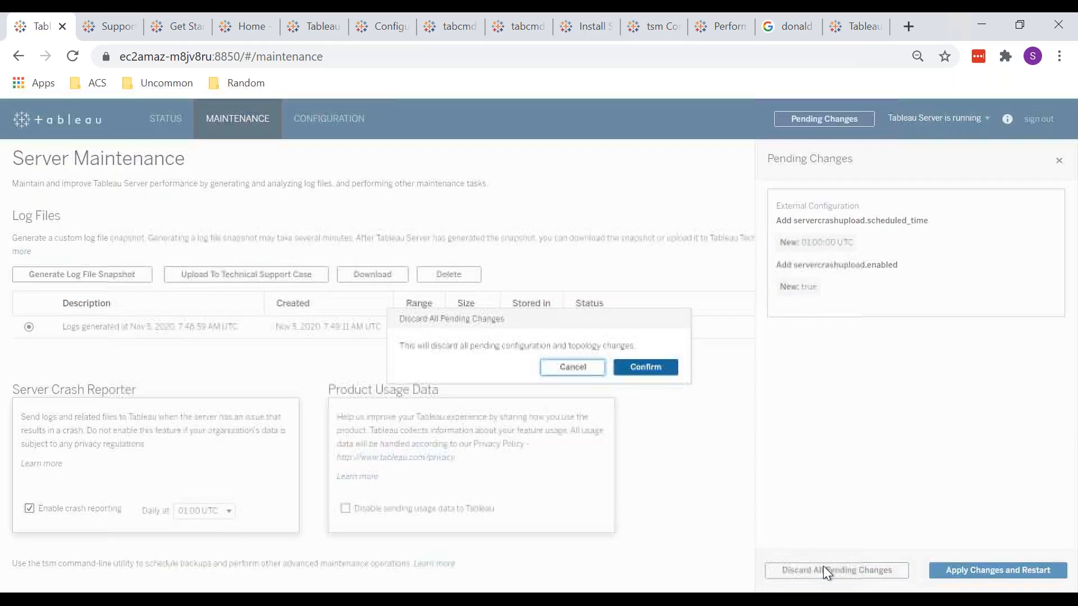
{"action": "left_click", "coordinate": [641, 372]}
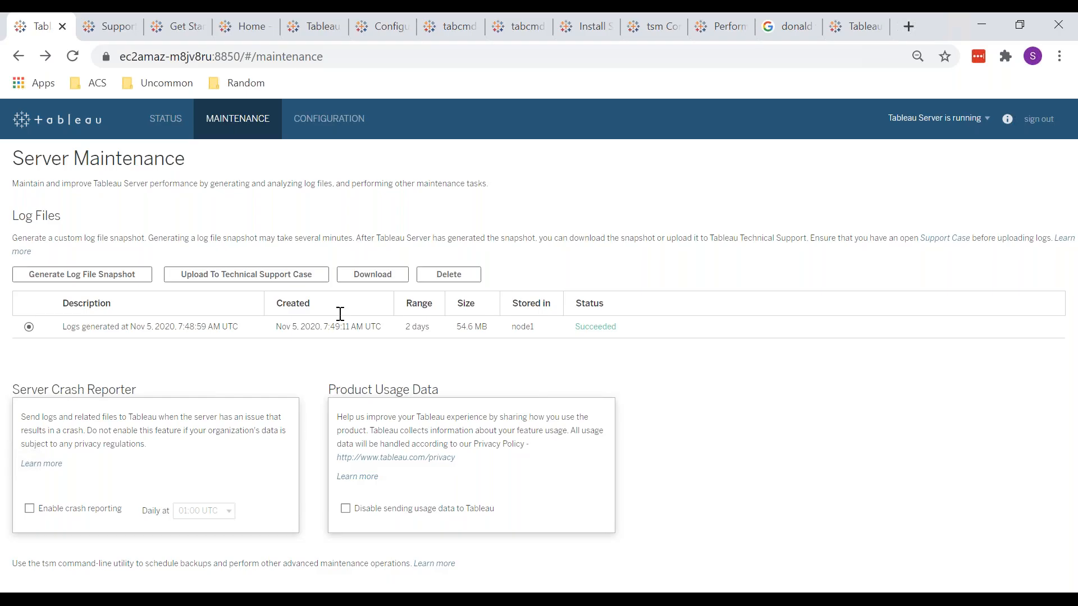
Delete the log file snapshot generated on Nov 5, 2020 from the Log Files list
{"action": "left_click", "coordinate": [446, 271]}
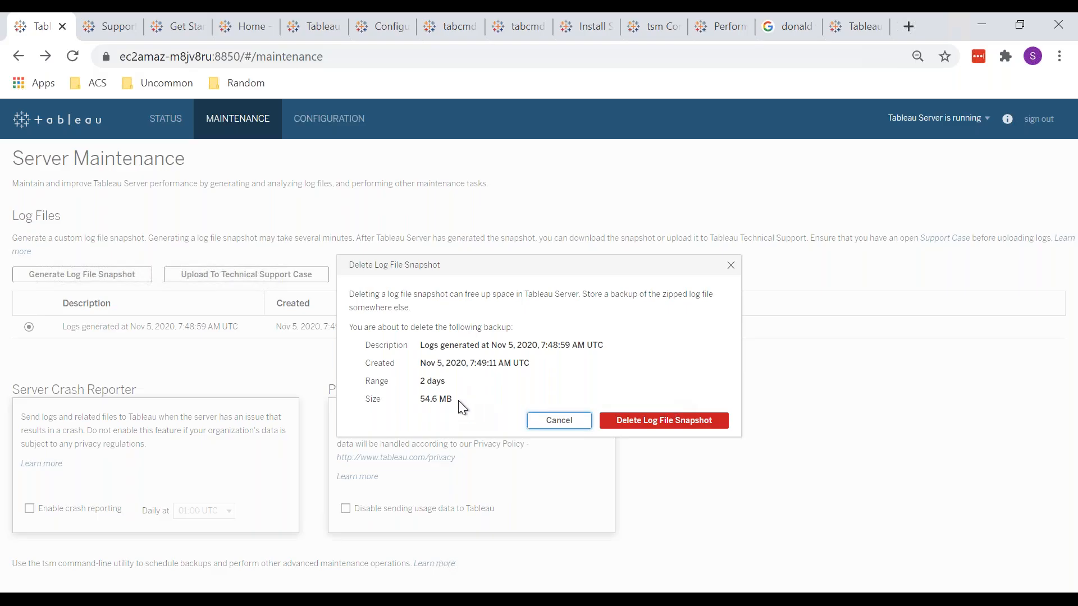
{"action": "left_click", "coordinate": [568, 370]}
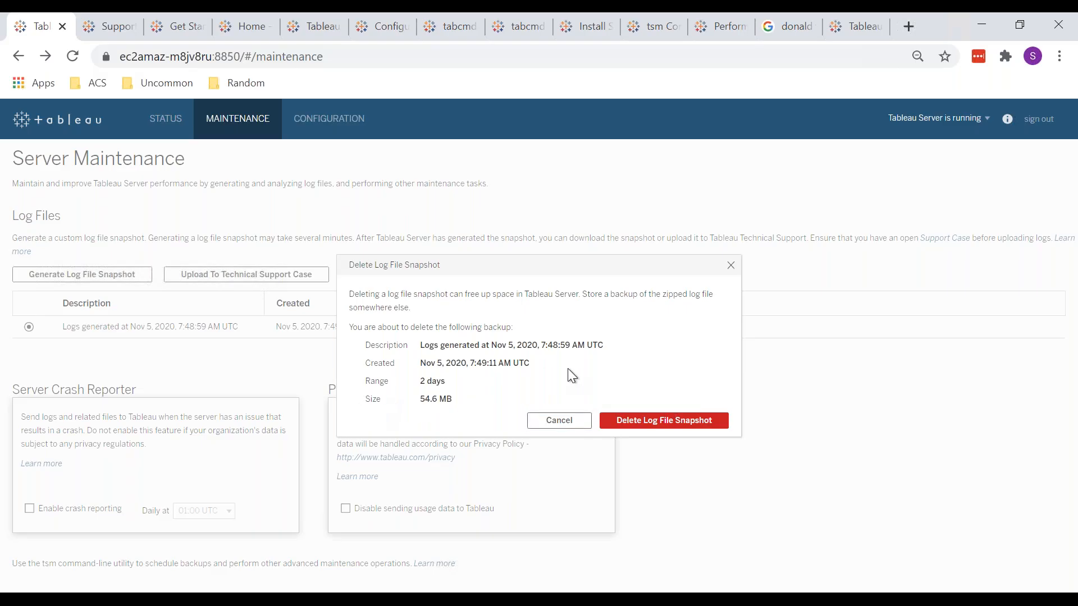
{"action": "left_click", "coordinate": [655, 419]}
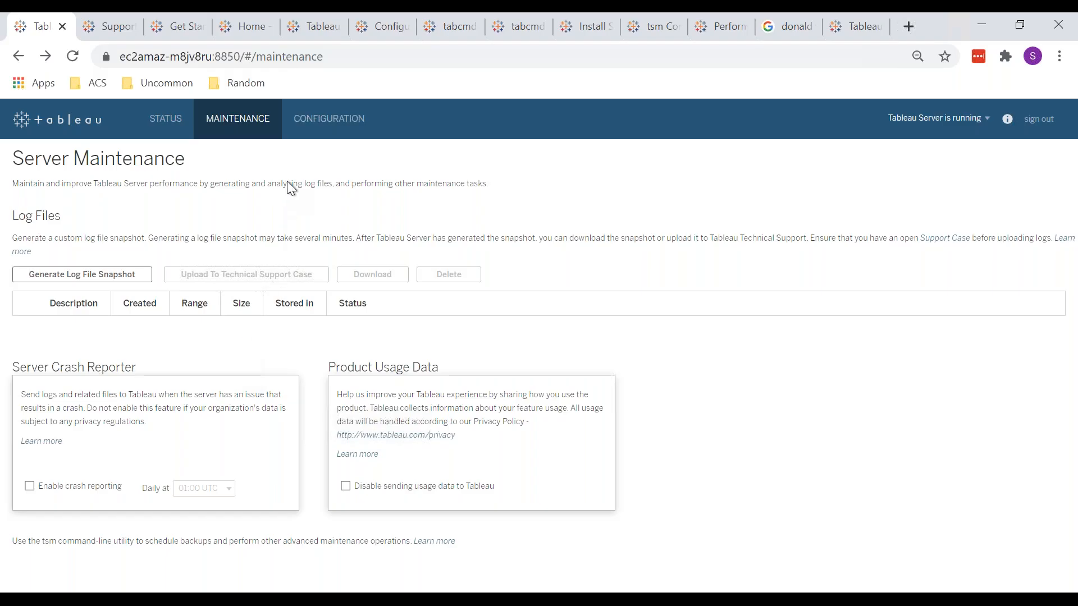
Review the node1 processes in the Topology configuration and download the bootstrap file for a new node with temporary credentials included
{"action": "left_click", "coordinate": [329, 126]}
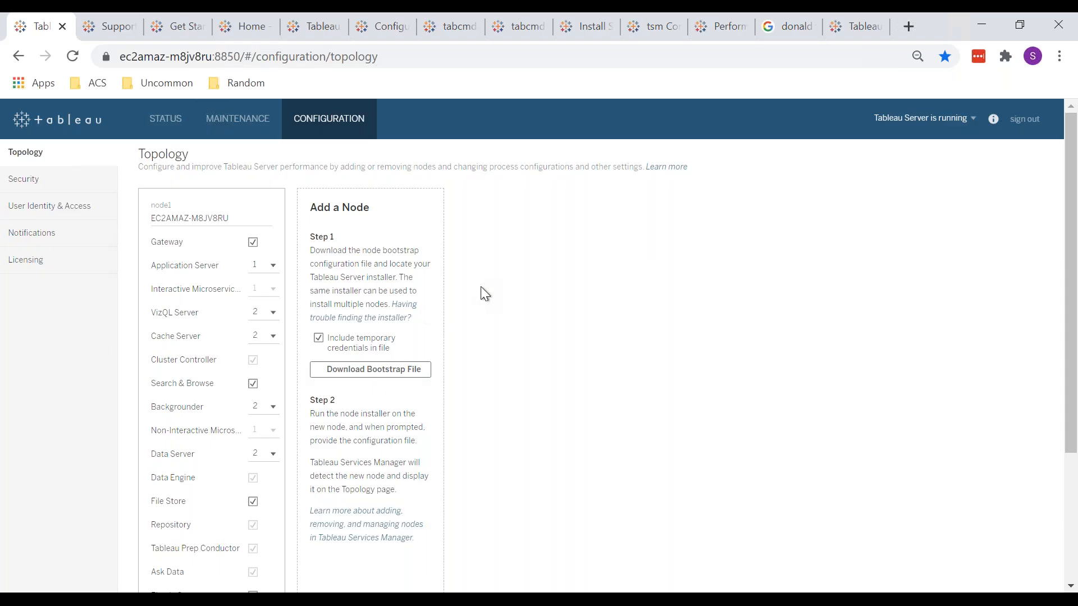
{"action": "scroll", "coordinate": [480, 286], "scroll_direction": "down", "scroll_amount": 3}
{"action": "scroll", "coordinate": [482, 359], "scroll_direction": "up", "scroll_amount": 1}
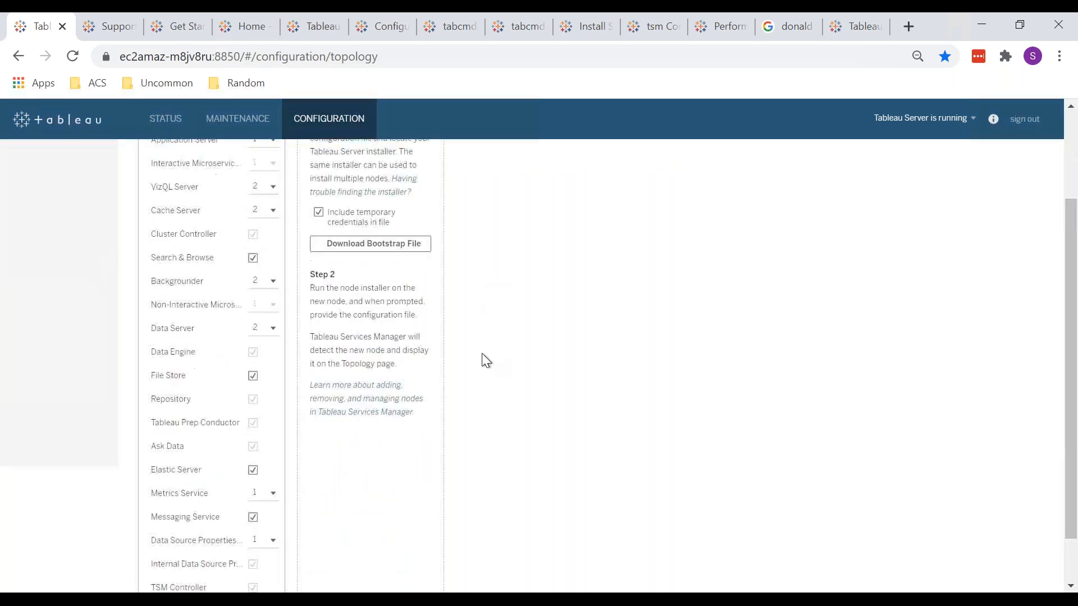
{"action": "scroll", "coordinate": [483, 359], "scroll_direction": "up", "scroll_amount": 2}
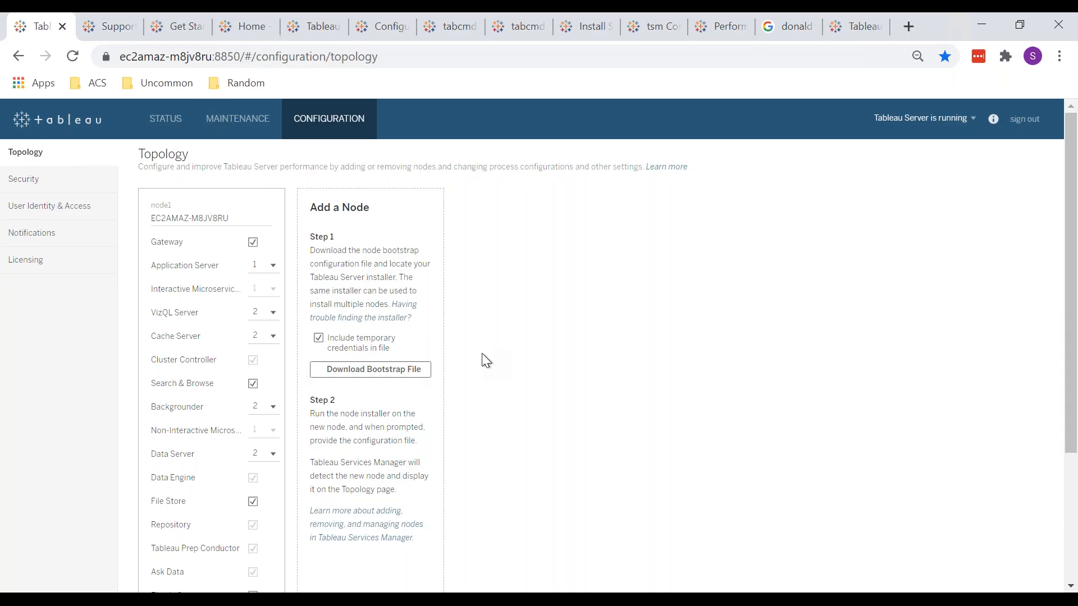
{"action": "left_click", "coordinate": [402, 368]}
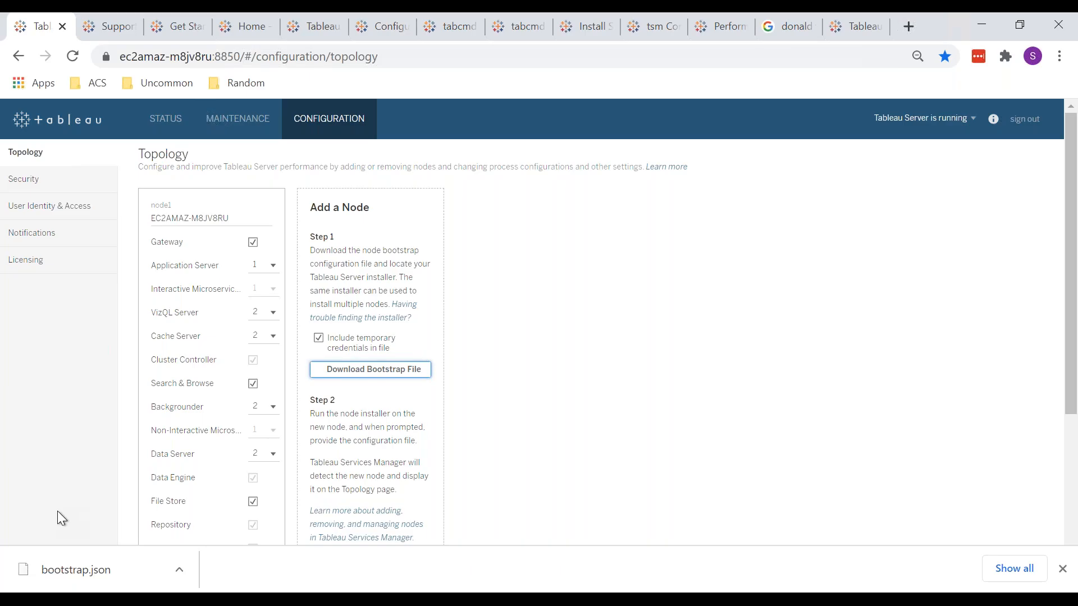
Open the installer help link for adding a node and look through the Tableau Server 2020.3.1 release page, including its installer downloads
{"action": "left_click", "coordinate": [335, 318]}
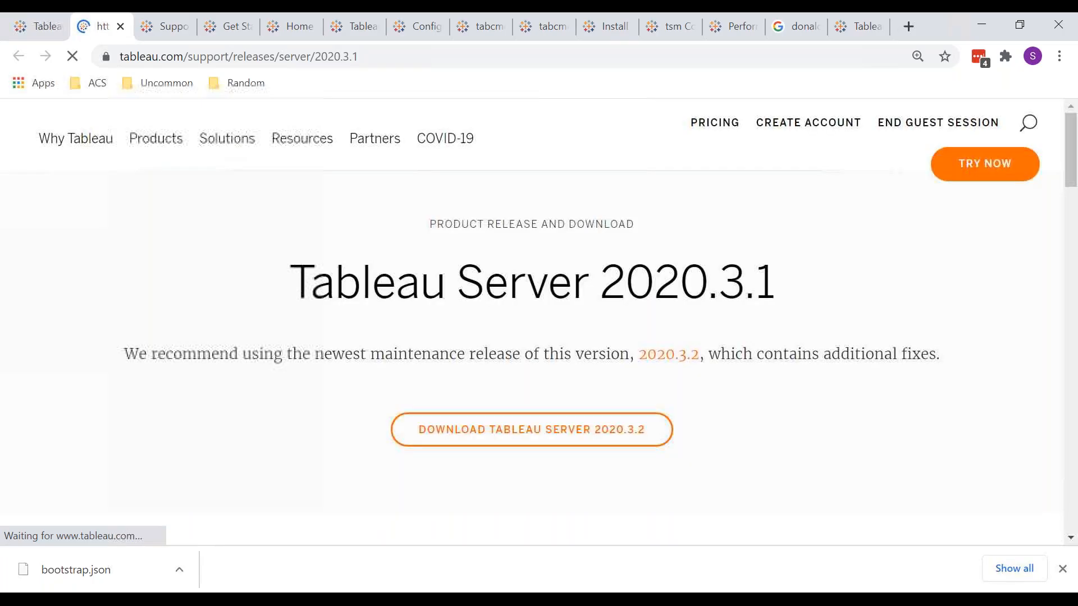
{"action": "scroll", "coordinate": [348, 293], "scroll_direction": "down", "scroll_amount": 6}
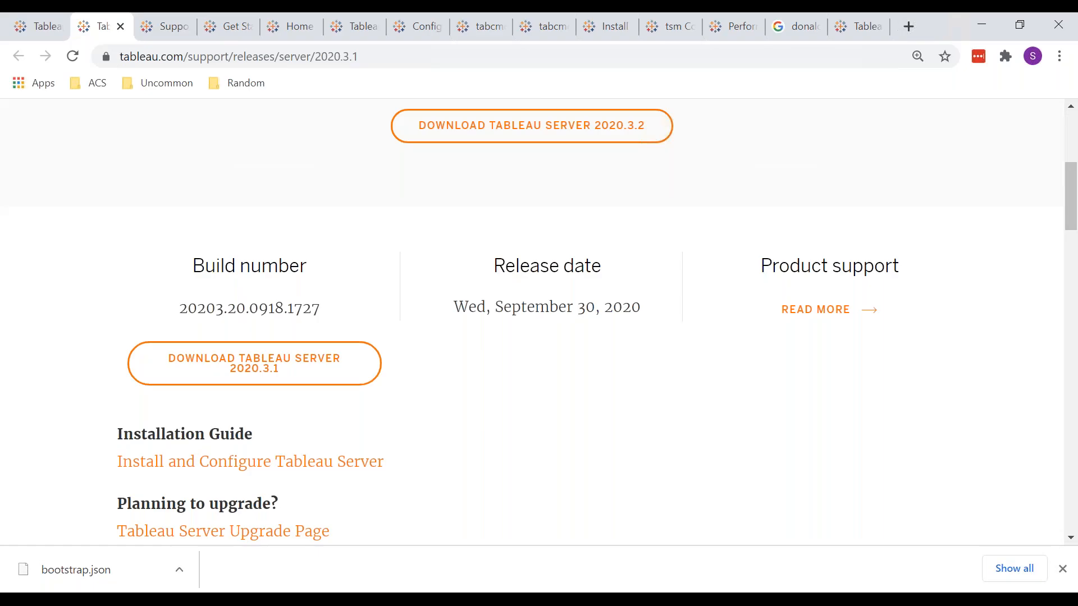
{"action": "scroll", "coordinate": [539, 320], "scroll_direction": "down", "scroll_amount": 7}
{"action": "scroll", "coordinate": [538, 320], "scroll_direction": "down", "scroll_amount": 5}
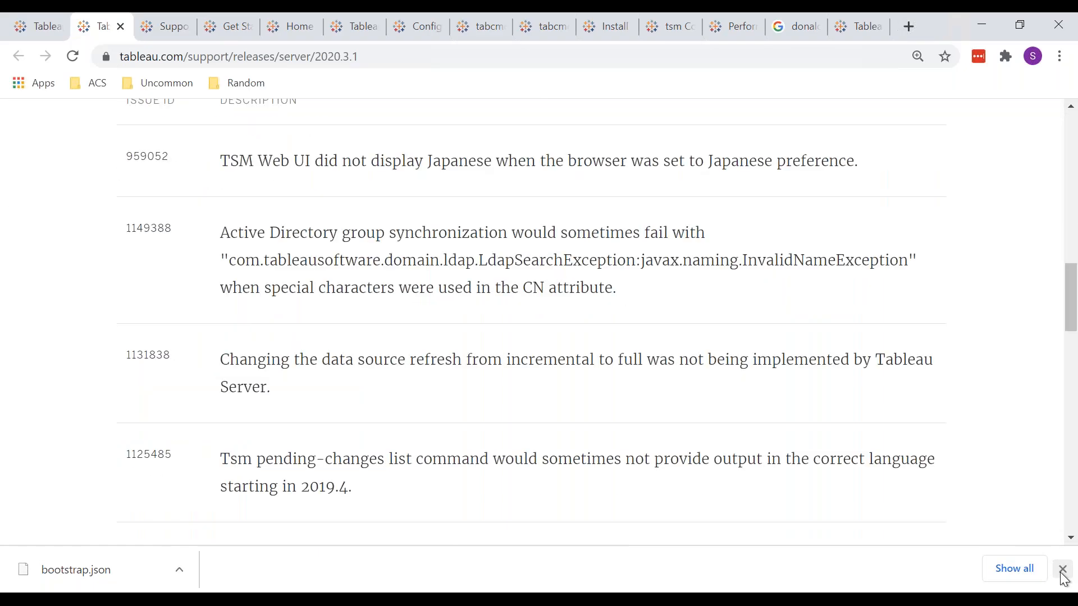
{"action": "left_click", "coordinate": [1062, 569]}
{"action": "scroll", "coordinate": [557, 401], "scroll_direction": "down", "scroll_amount": 17}
{"action": "scroll", "coordinate": [558, 402], "scroll_direction": "down", "scroll_amount": 1}
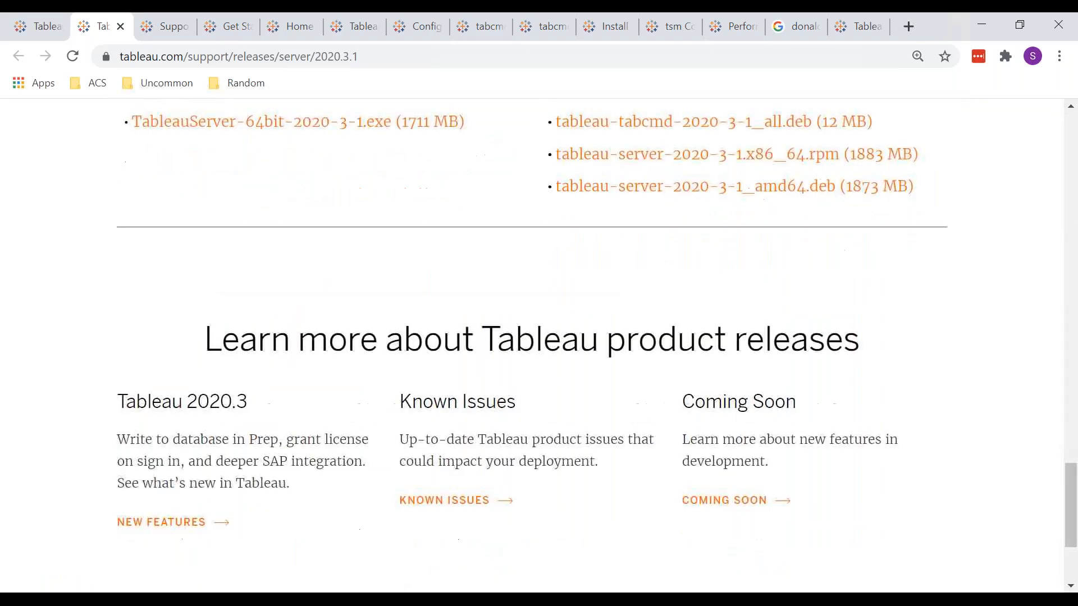
{"action": "scroll", "coordinate": [539, 345], "scroll_direction": "down", "scroll_amount": 2}
{"action": "scroll", "coordinate": [539, 346], "scroll_direction": "down", "scroll_amount": 1}
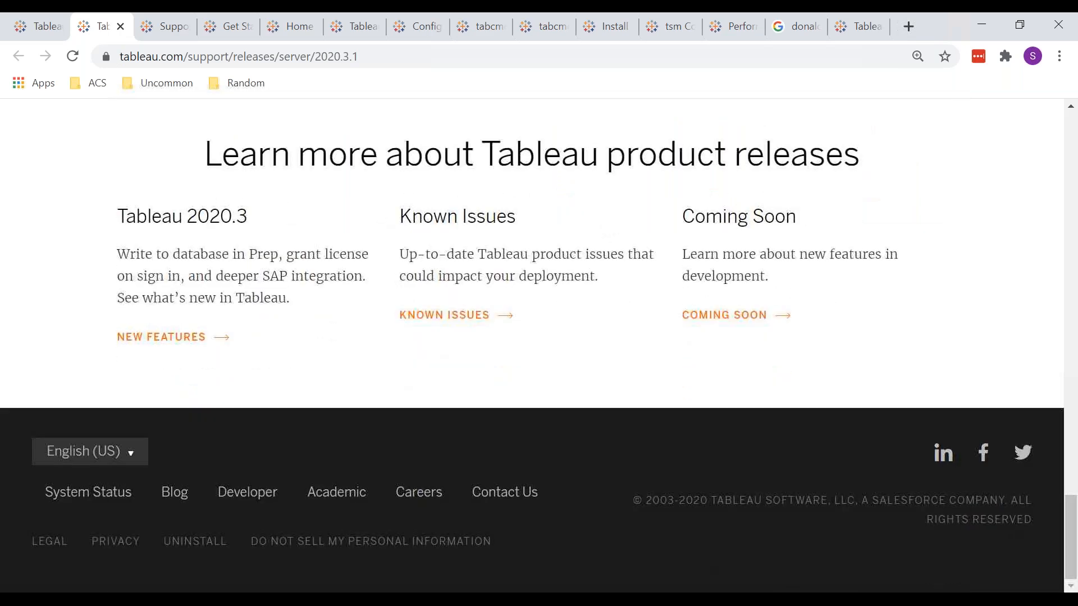
Return to the Topology page and open the Tableau Server 2020.3.1 release page again
{"action": "left_click", "coordinate": [39, 28]}
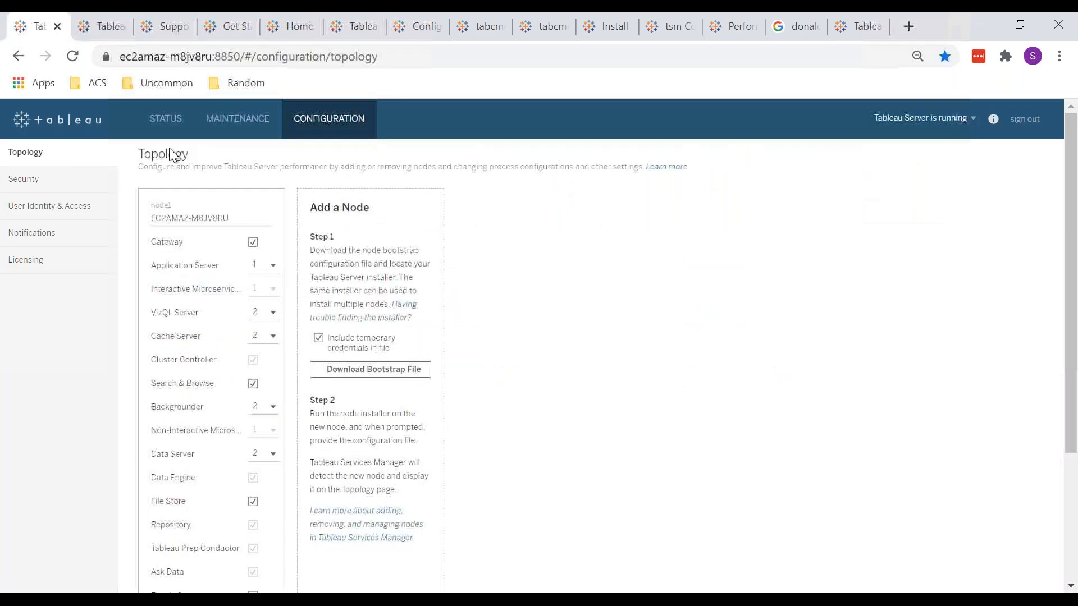
{"action": "key", "text": "ctrl+shift+t"}
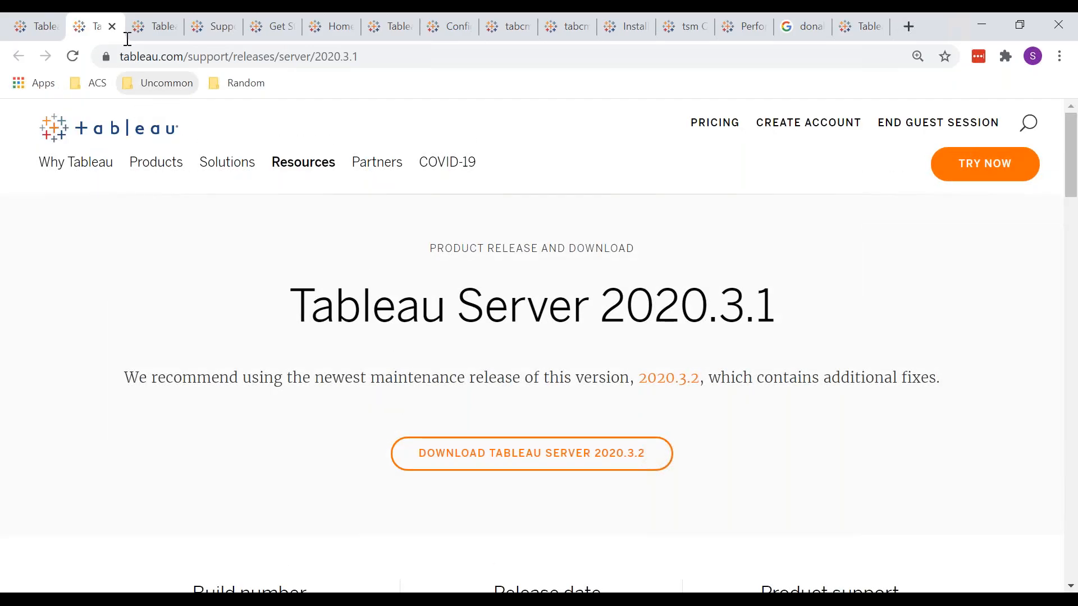
Close both Tableau Server 2020.3.1 release pages and reread the Step 1 instructions for adding a node on the Topology page
{"action": "left_click", "coordinate": [112, 27]}
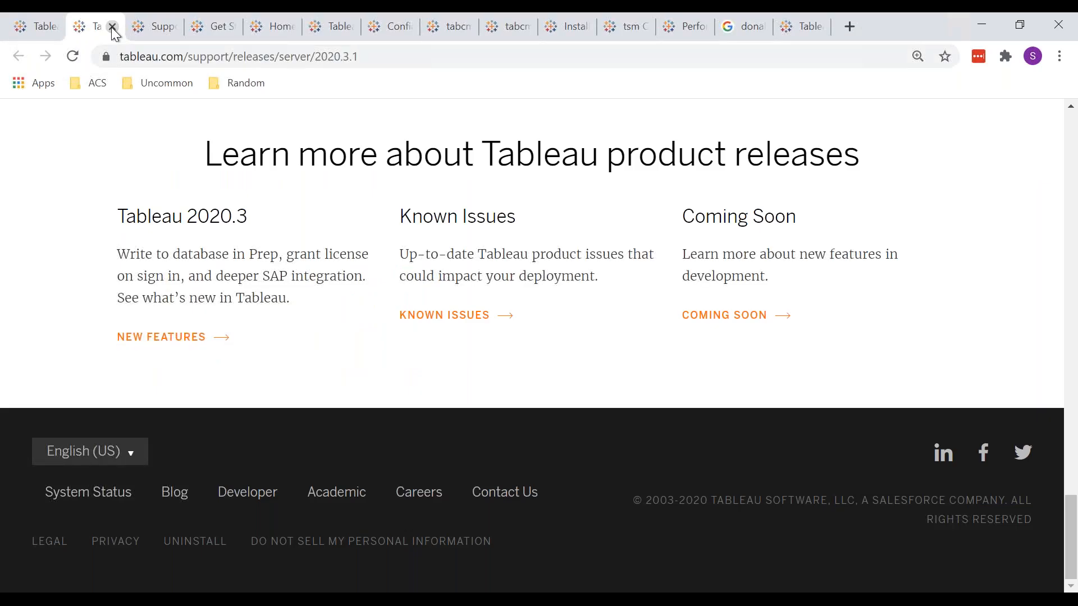
{"action": "left_click", "coordinate": [112, 27]}
{"action": "left_click", "coordinate": [41, 26]}
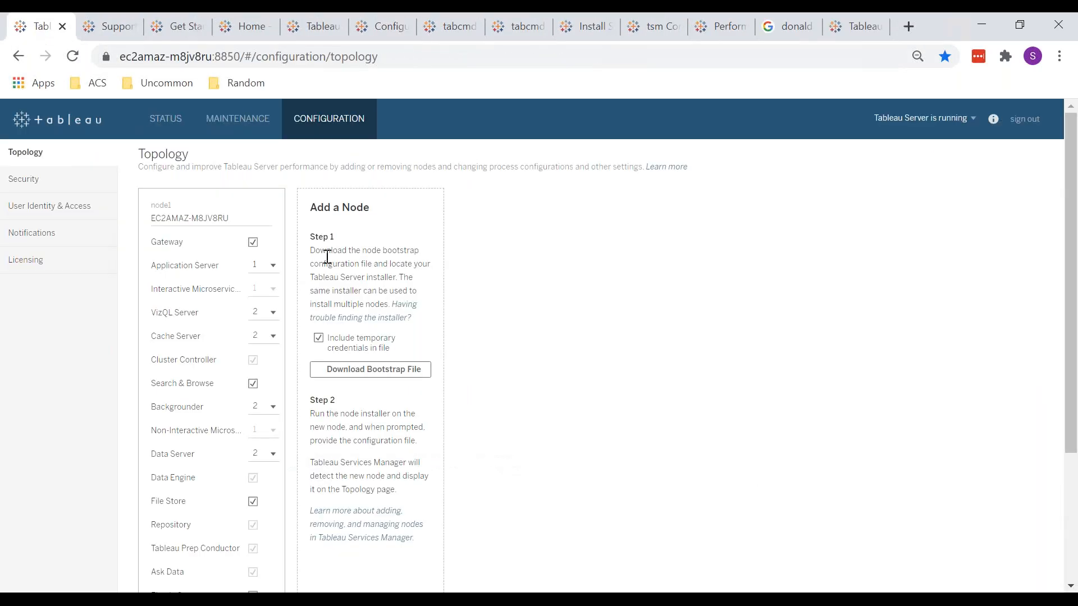
{"action": "left_click_drag", "start_coordinate": [316, 250], "coordinate": [388, 279]}
{"action": "left_click_drag", "start_coordinate": [318, 291], "coordinate": [390, 305]}
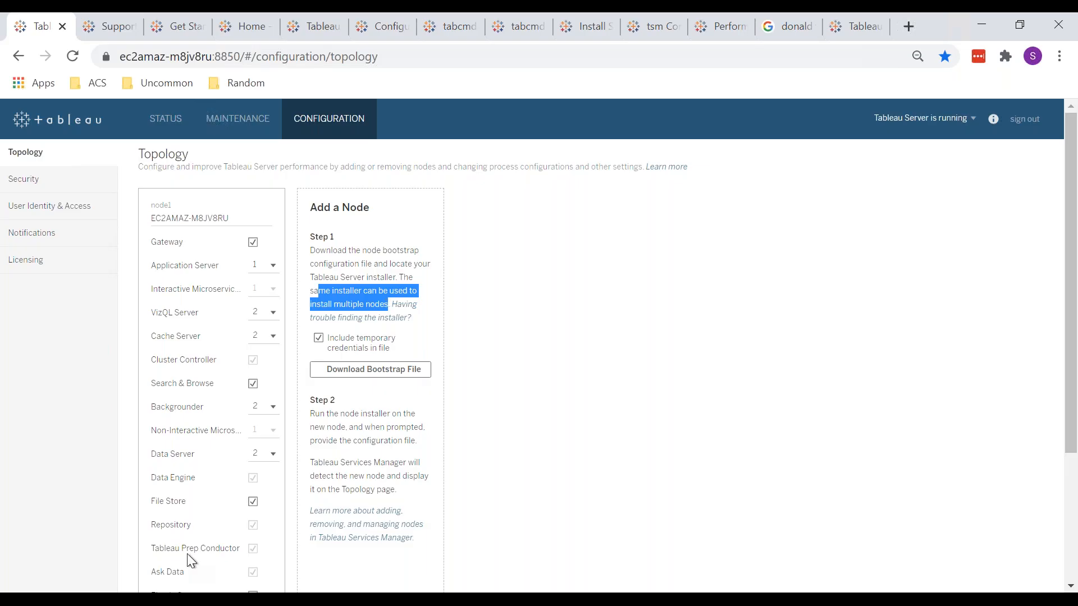
Switch to File Explorer, locate the TableauServer-64bit-2020-3-1.exe installer in the Downloads folder, and return to the browser
{"action": "key", "text": "alt+Tab"}
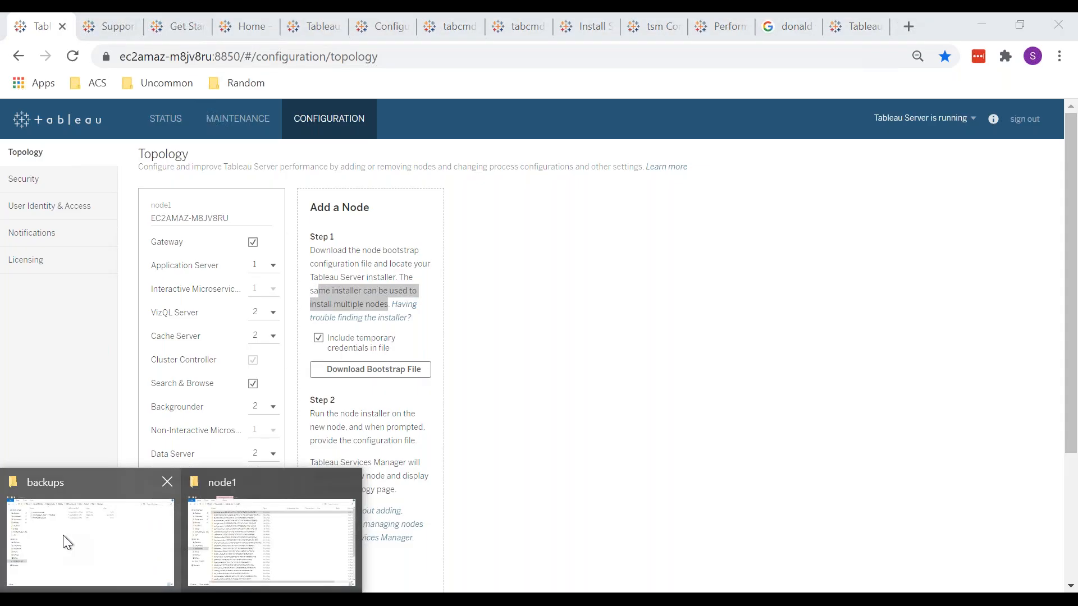
{"action": "left_click", "coordinate": [63, 534]}
{"action": "left_click", "coordinate": [84, 144]}
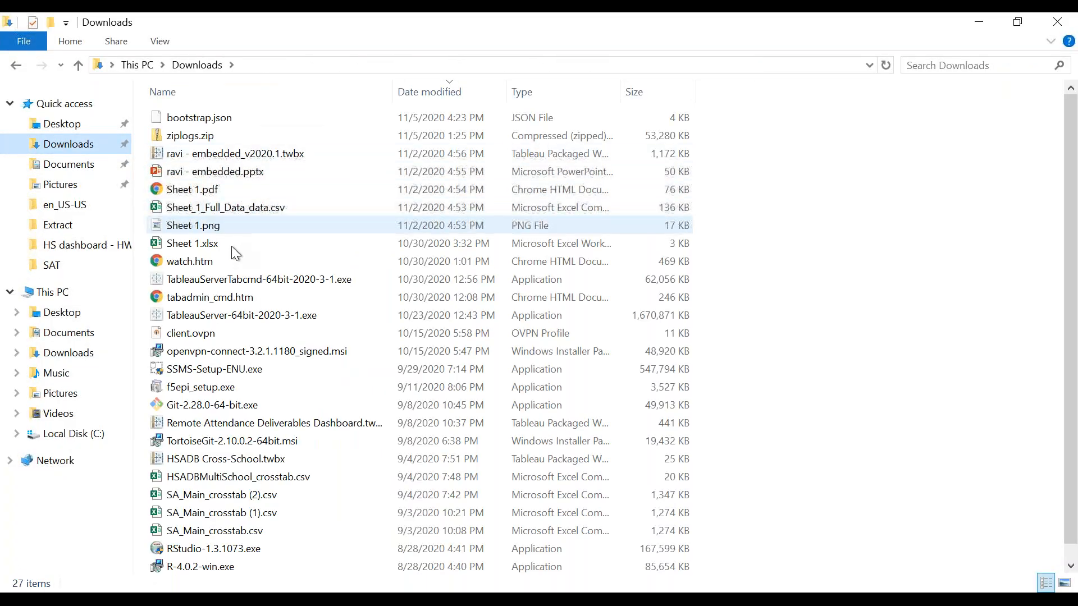
{"action": "left_click", "coordinate": [242, 296]}
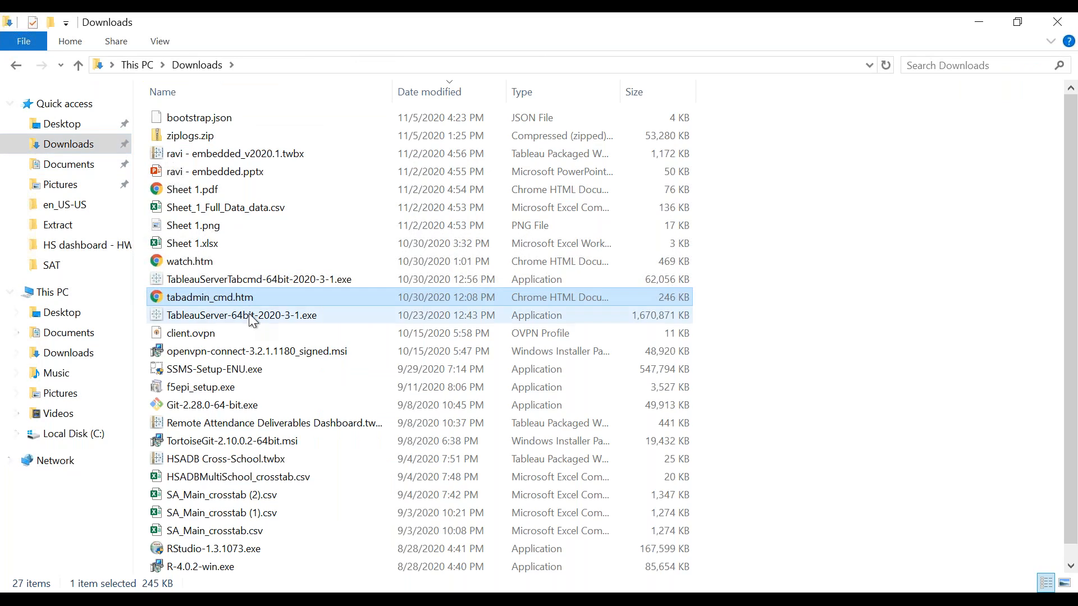
{"action": "left_click", "coordinate": [285, 318]}
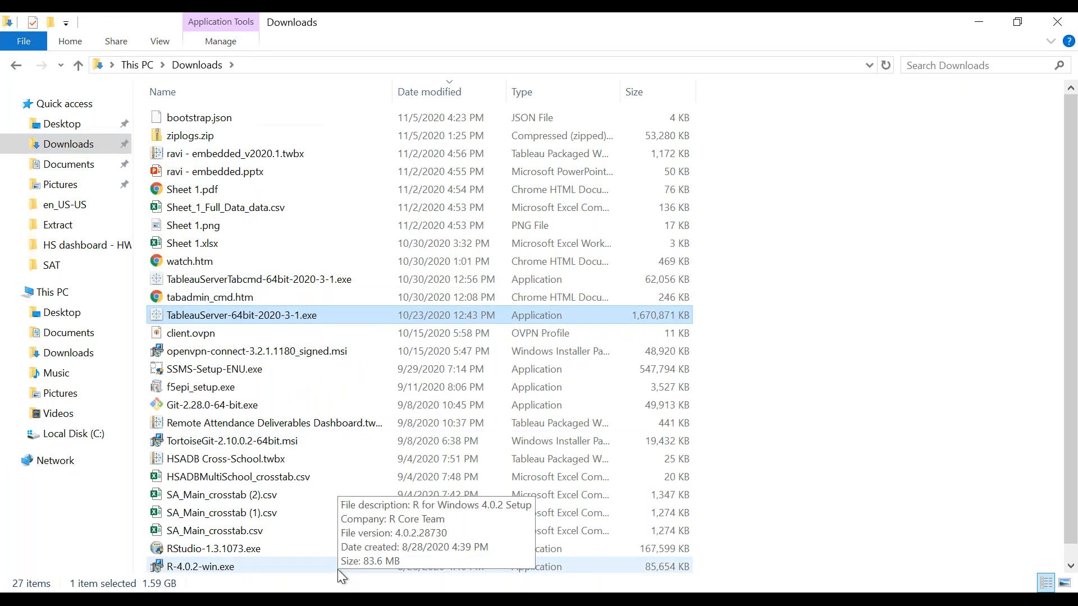
{"action": "left_click", "coordinate": [152, 533]}
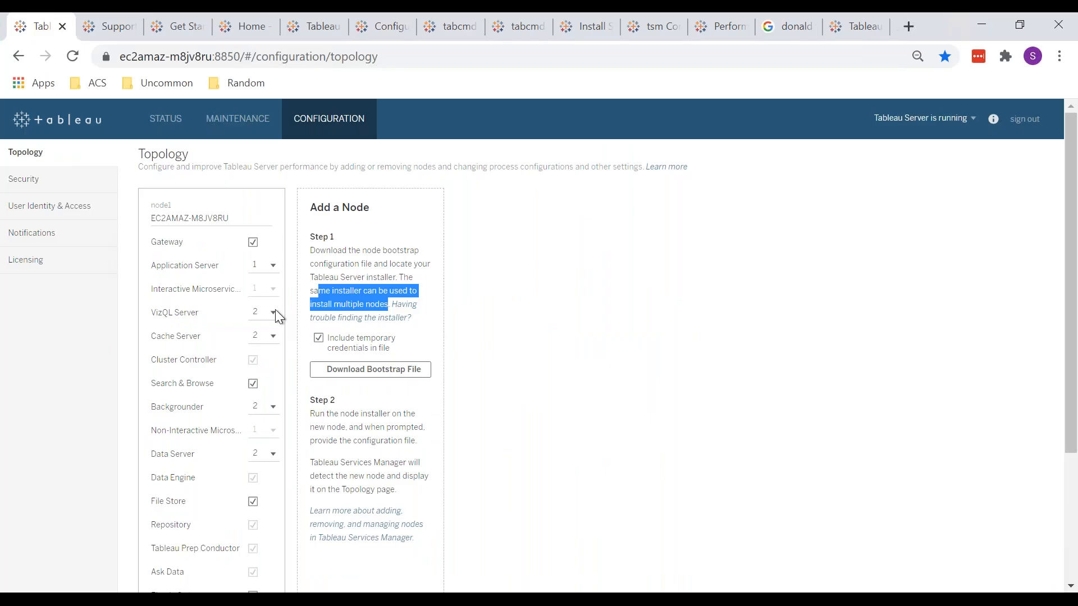
Read the Step 2 instructions for running the node installer, and check where nodes are listed on the Status page
{"action": "left_click_drag", "start_coordinate": [313, 413], "coordinate": [413, 430]}
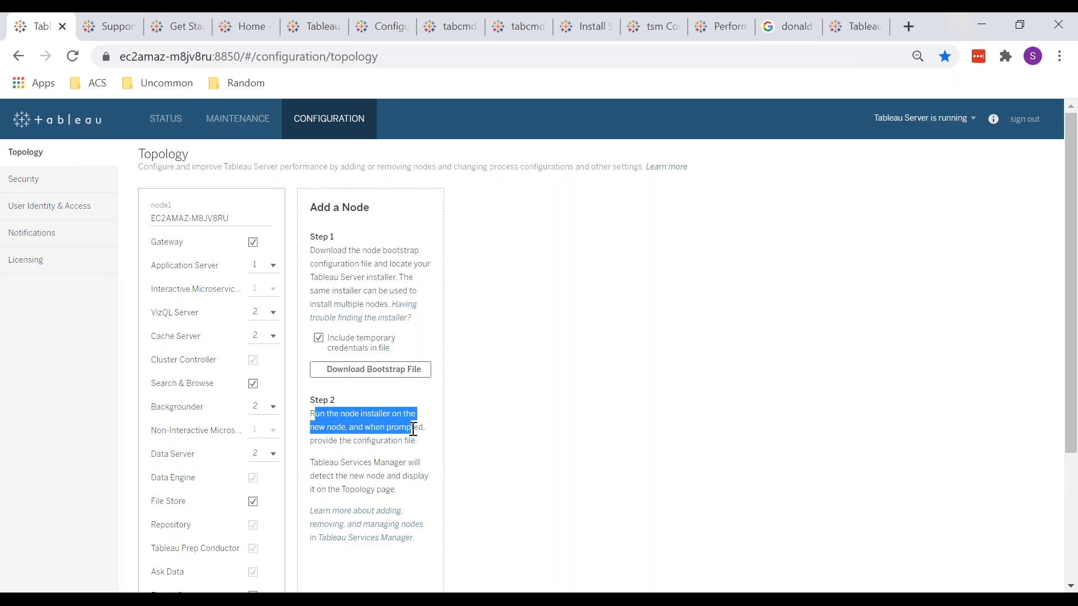
{"action": "scroll", "coordinate": [413, 428], "scroll_direction": "down", "scroll_amount": 2}
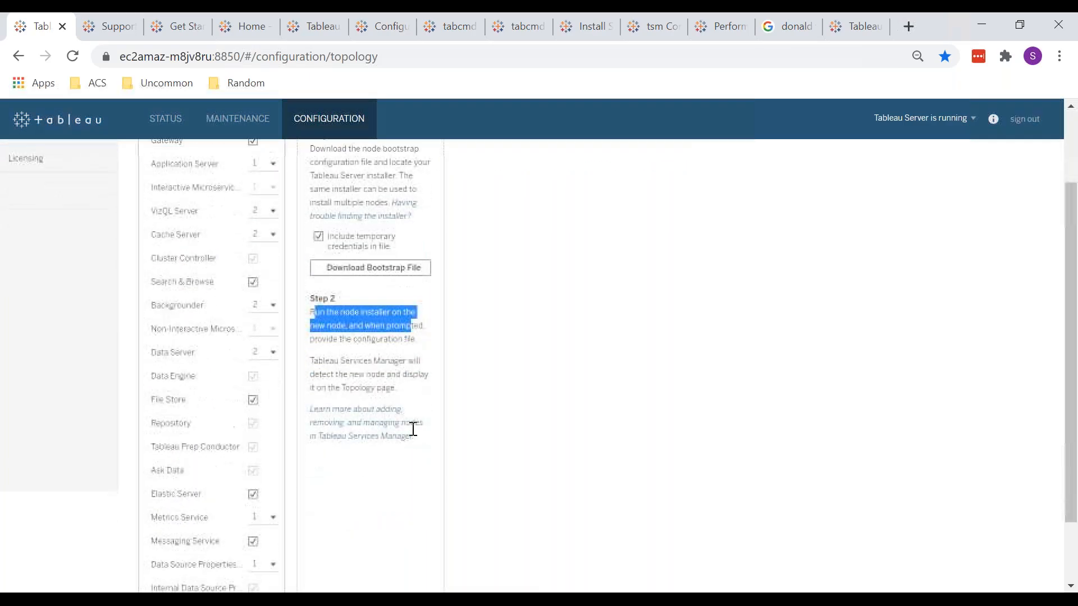
{"action": "left_click_drag", "start_coordinate": [318, 353], "coordinate": [393, 380]}
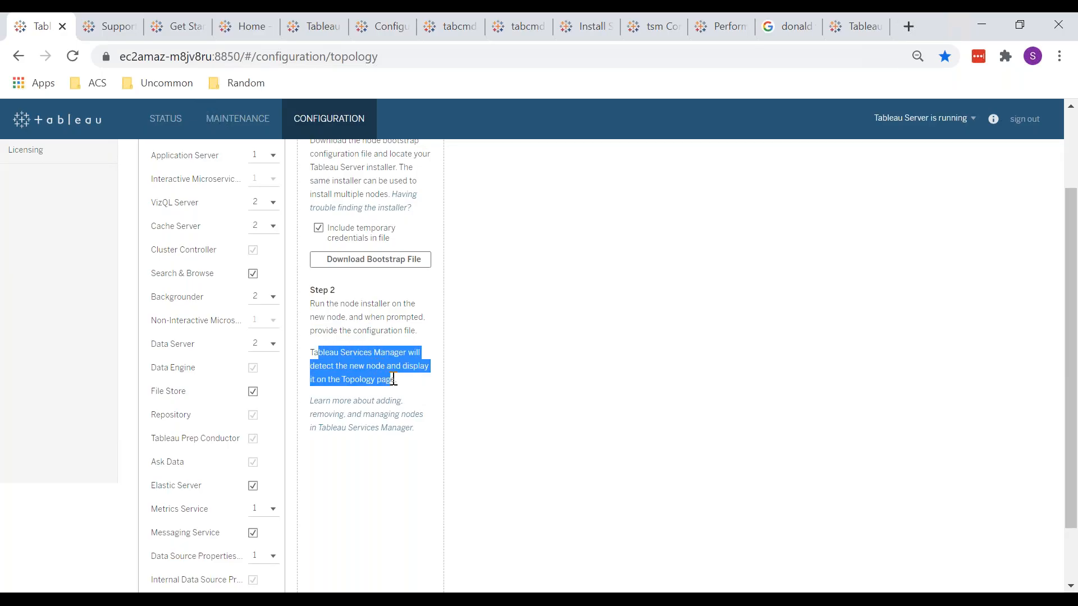
{"action": "left_click", "coordinate": [155, 129]}
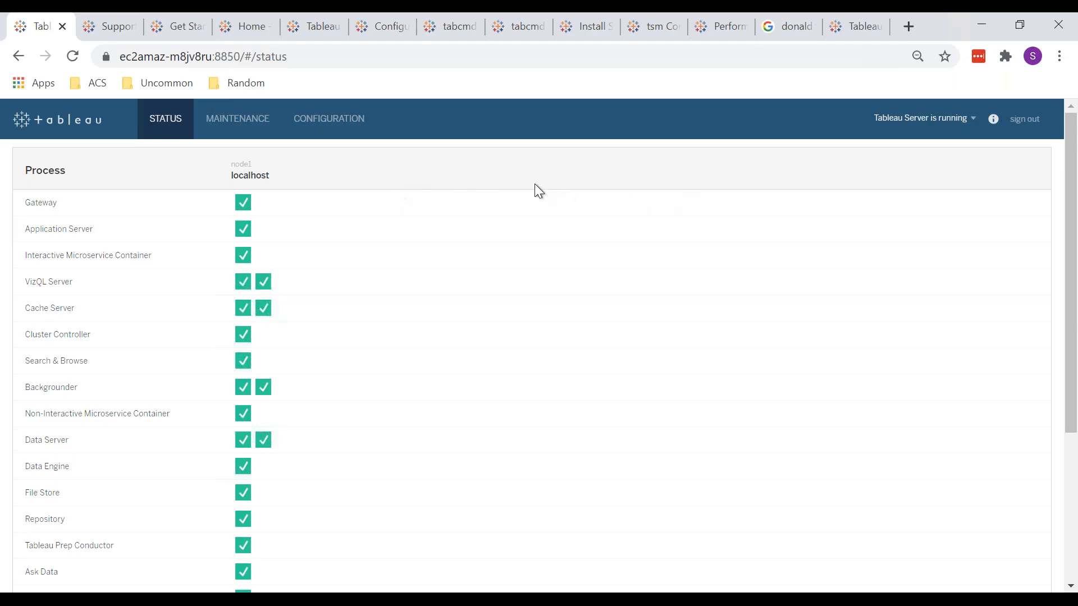
Return to the Topology configuration and set the Cache Server process count on node1 to 4
{"action": "left_click", "coordinate": [326, 130]}
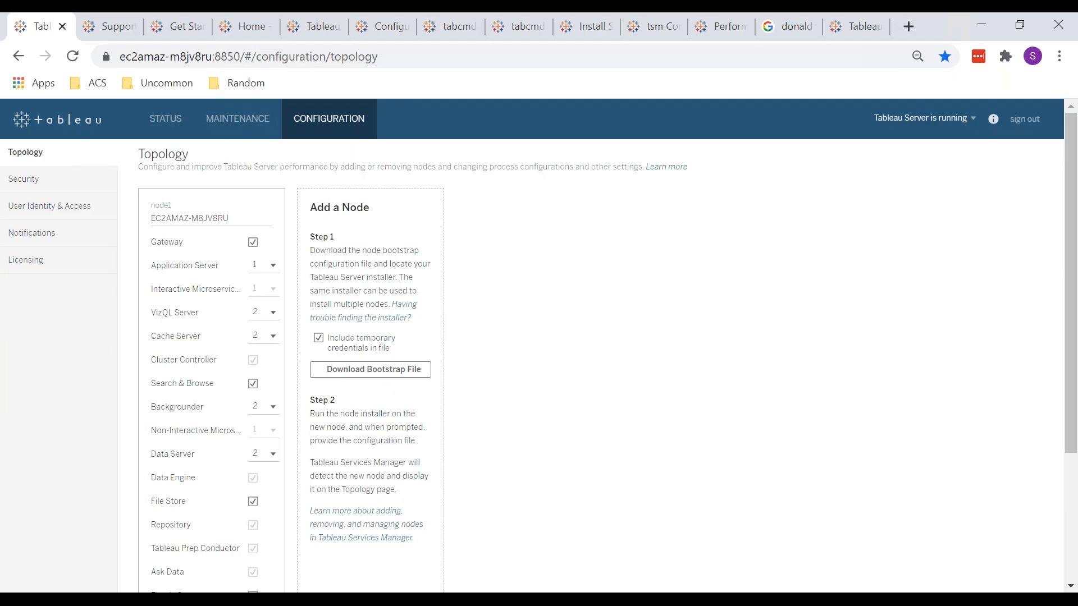
{"action": "left_click", "coordinate": [266, 269]}
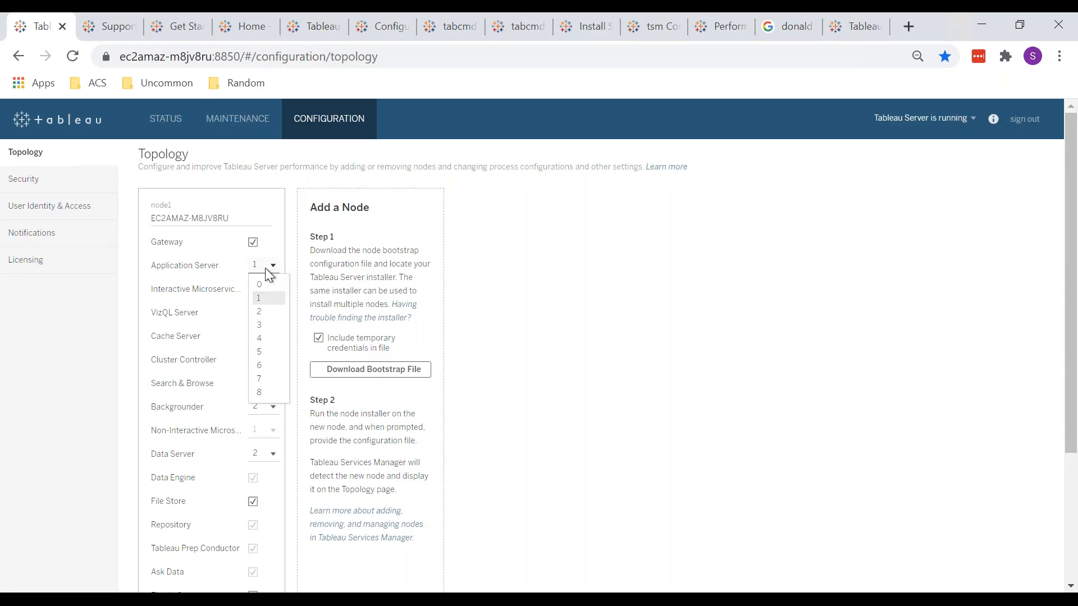
{"action": "left_click", "coordinate": [197, 300]}
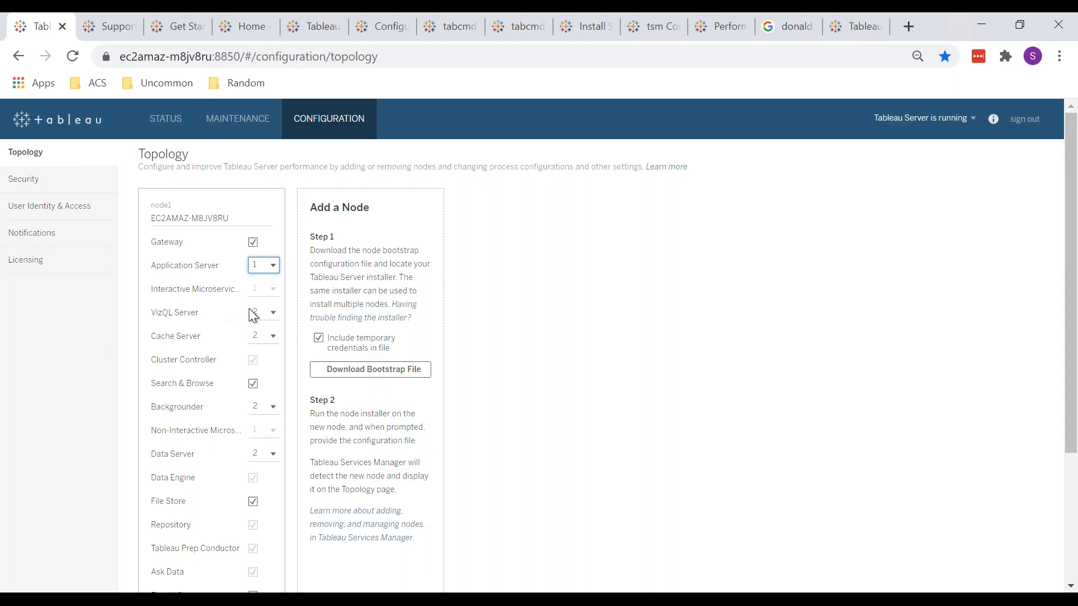
{"action": "left_click", "coordinate": [265, 316]}
{"action": "left_click", "coordinate": [224, 317]}
{"action": "left_click", "coordinate": [262, 341]}
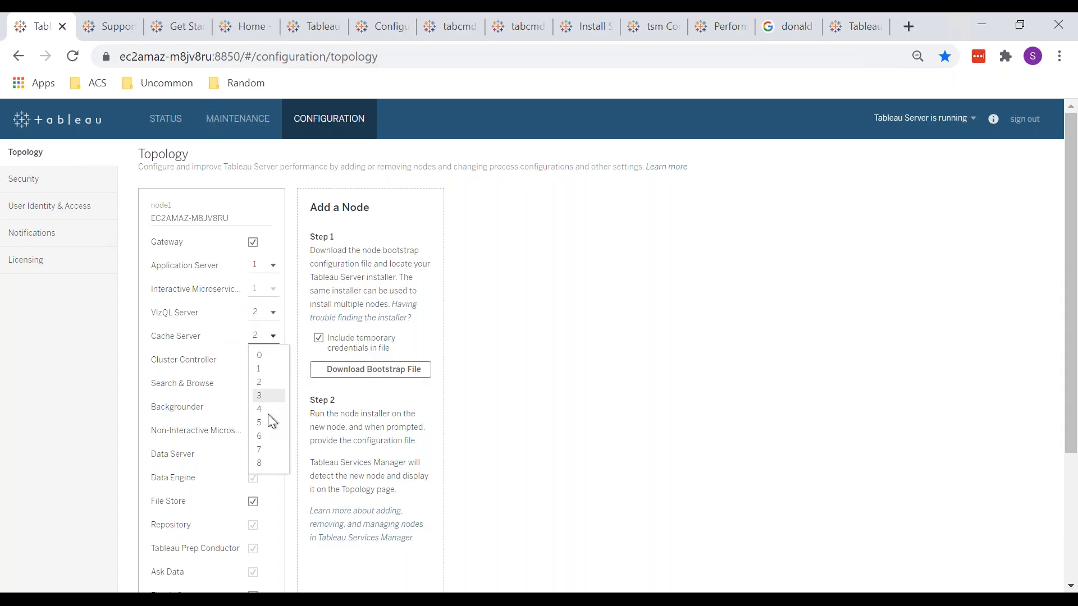
{"action": "key", "text": "Escape"}
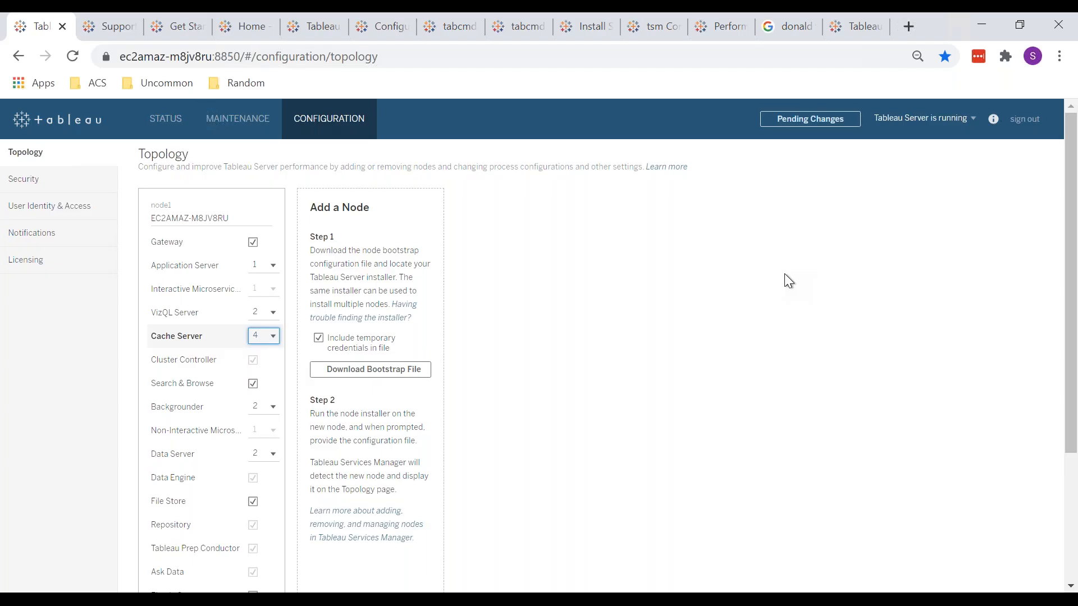
Review the available Application Server process counts and the rest of the node1 process list without changing anything
{"action": "left_click", "coordinate": [268, 266]}
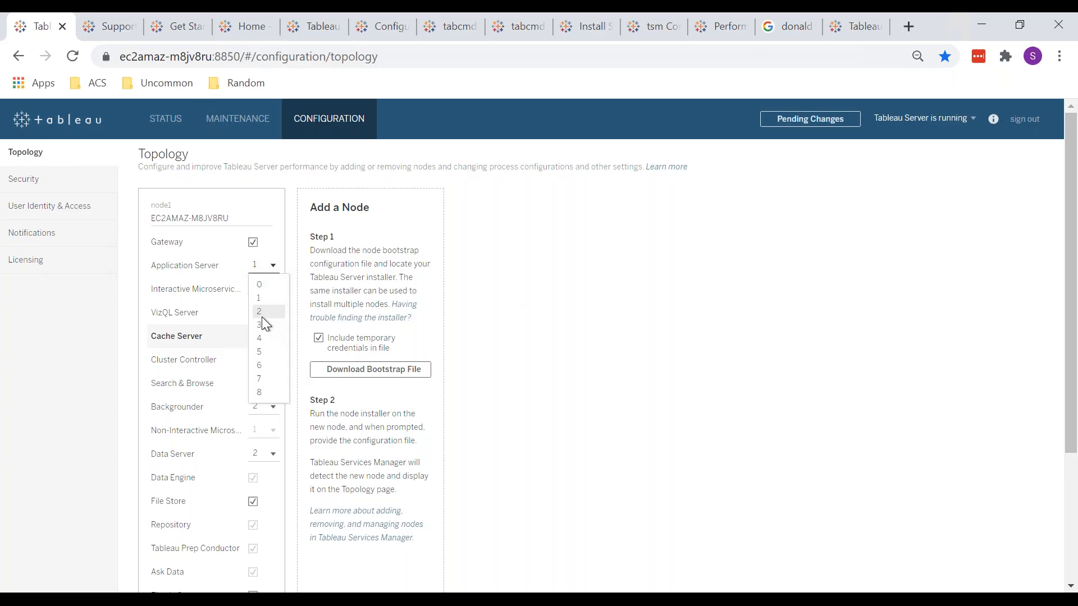
{"action": "left_click", "coordinate": [190, 304]}
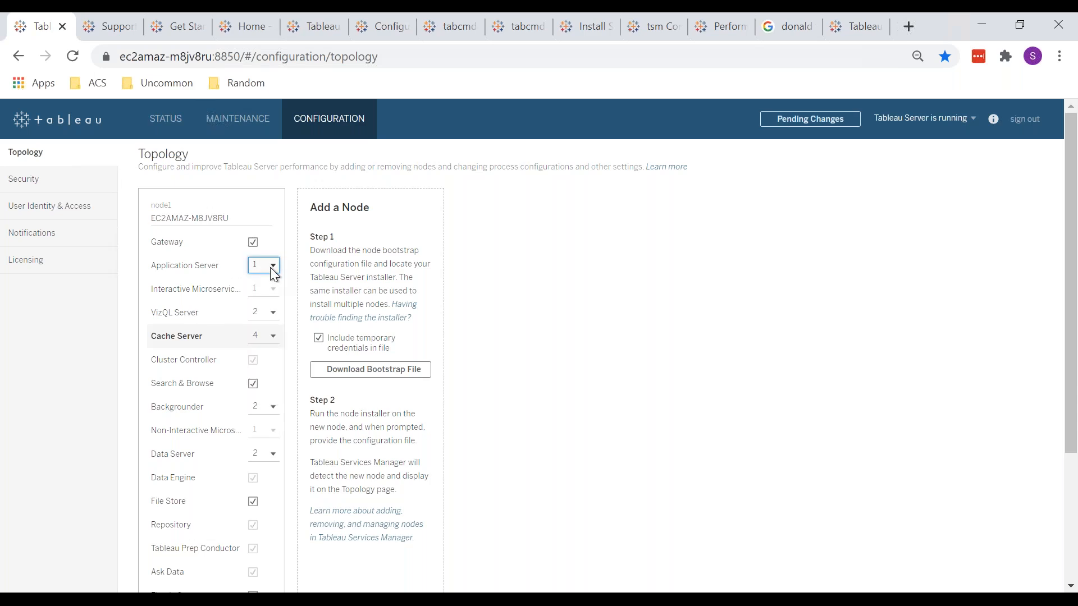
{"action": "scroll", "coordinate": [219, 335], "scroll_direction": "down", "scroll_amount": 3}
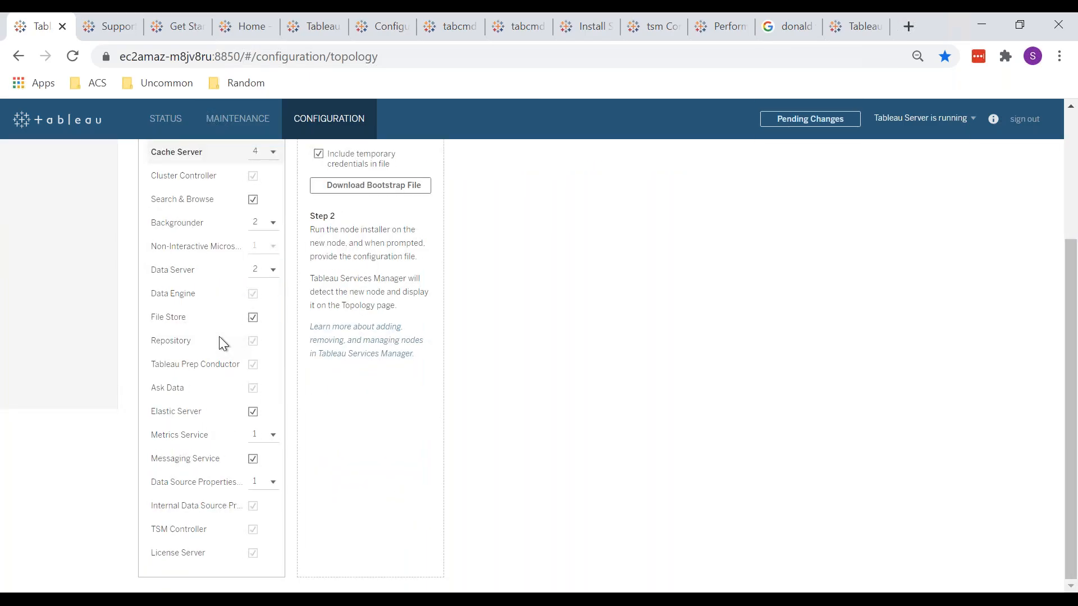
{"action": "scroll", "coordinate": [219, 339], "scroll_direction": "up", "scroll_amount": 2}
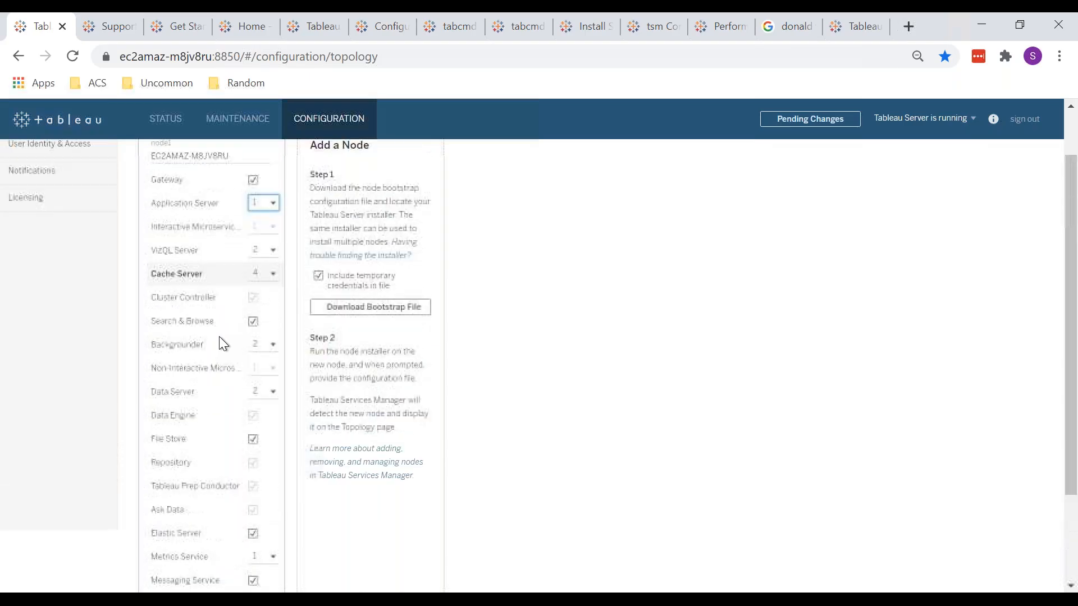
{"action": "scroll", "coordinate": [219, 336], "scroll_direction": "up", "scroll_amount": 1}
{"action": "scroll", "coordinate": [219, 335], "scroll_direction": "up", "scroll_amount": 1}
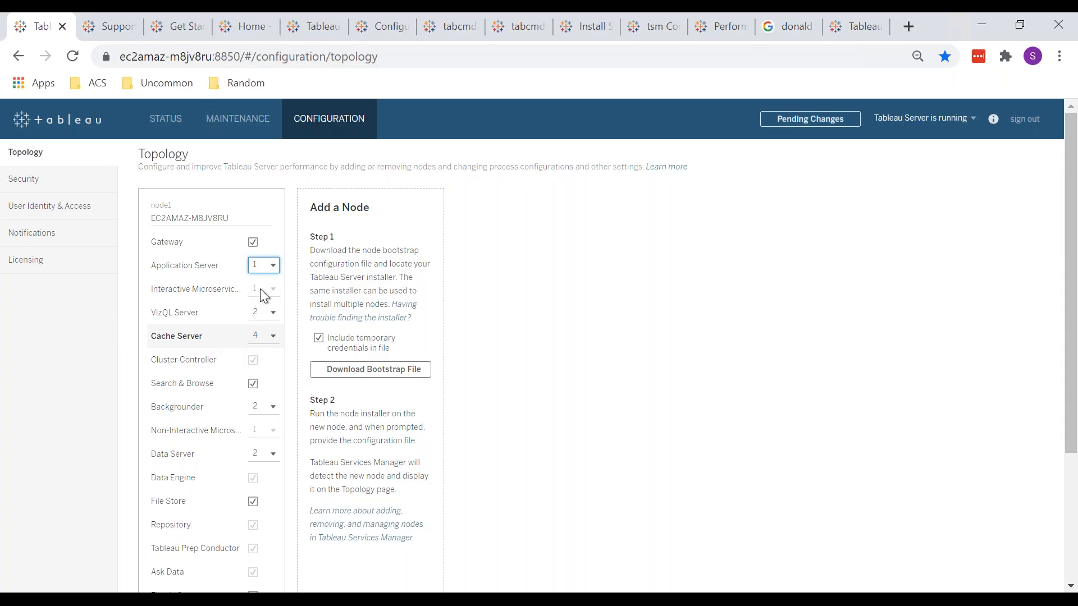
{"action": "left_click", "coordinate": [269, 264]}
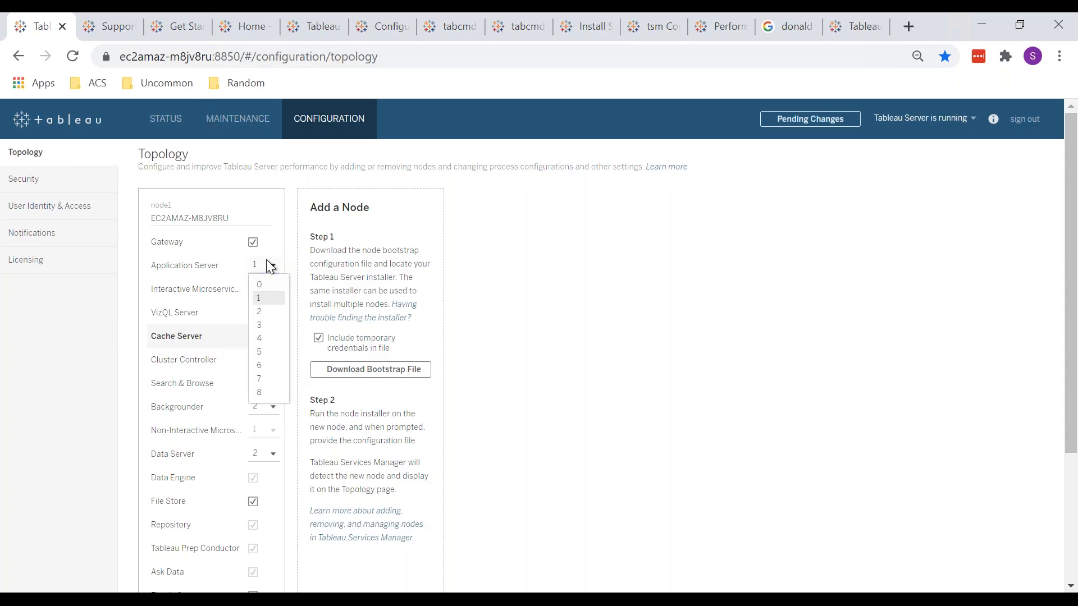
{"action": "left_click", "coordinate": [266, 259]}
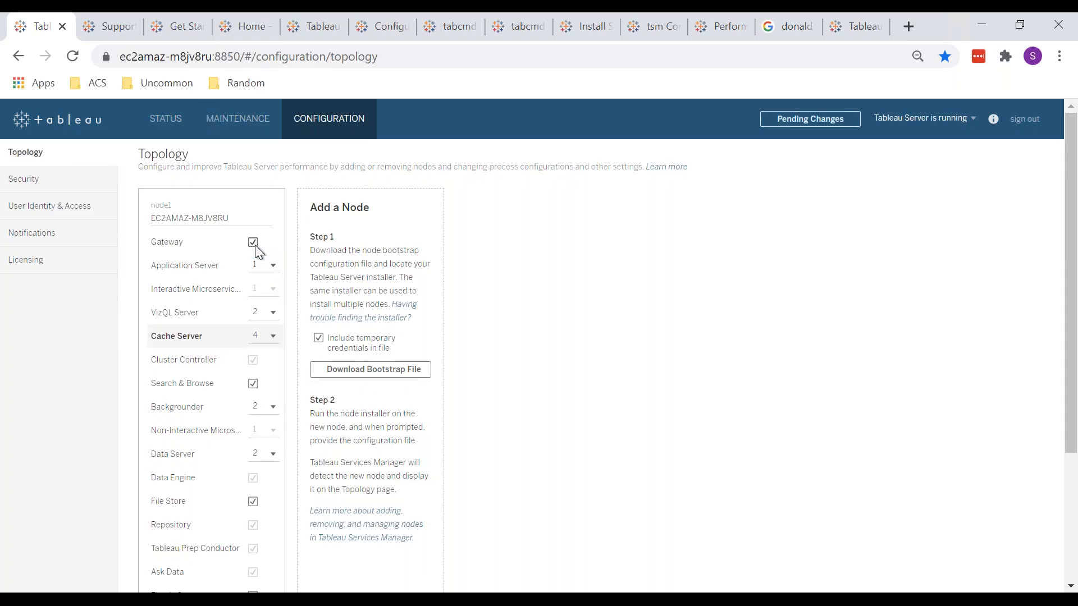
Disable the Gateway process on node1, enable it again, and highlight the node's host name
{"action": "left_click", "coordinate": [254, 243]}
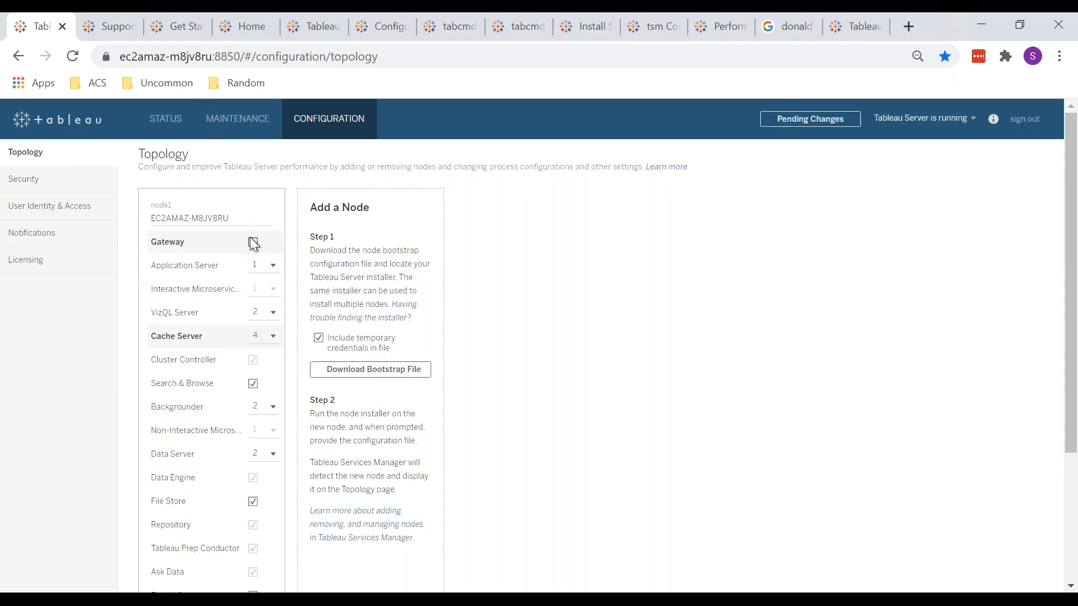
{"action": "left_click", "coordinate": [253, 243]}
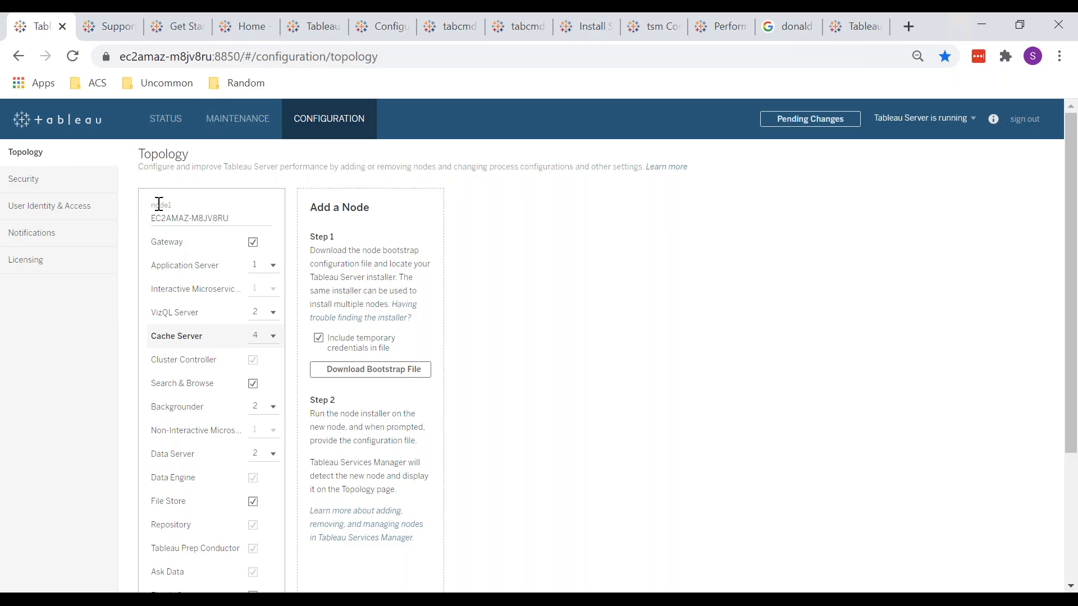
{"action": "left_click_drag", "start_coordinate": [232, 217], "coordinate": [145, 217]}
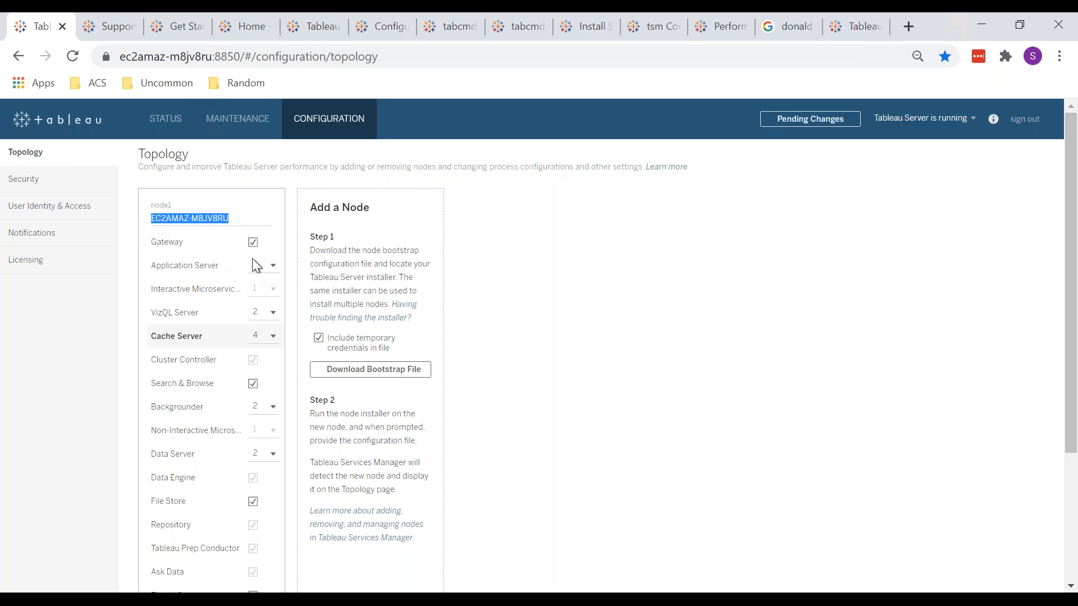
Set the Application Server process count on node1 to 2
{"action": "left_click", "coordinate": [269, 266]}
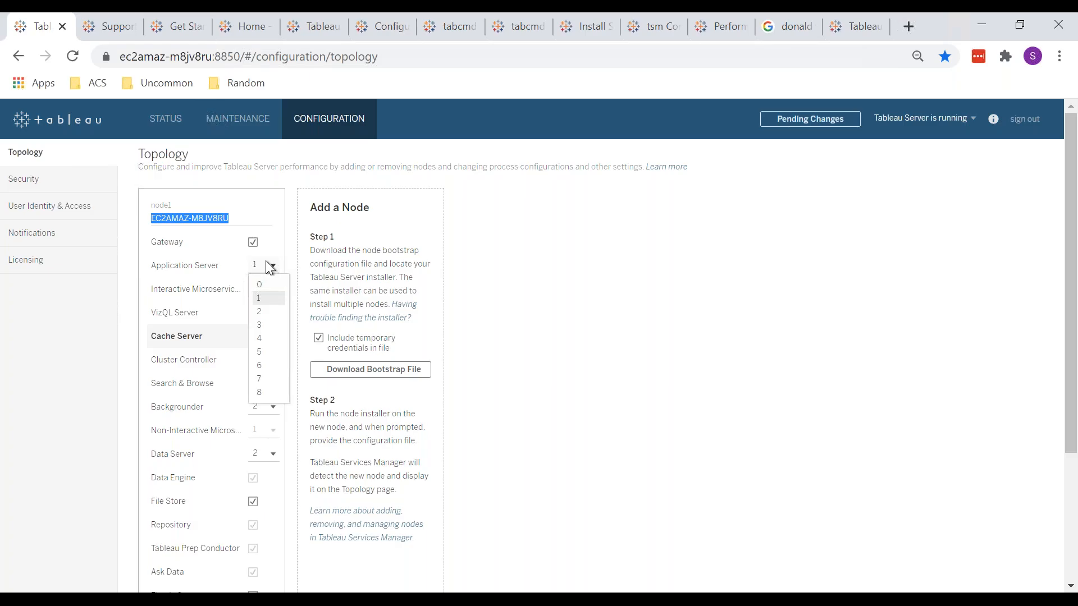
{"action": "left_click", "coordinate": [631, 205]}
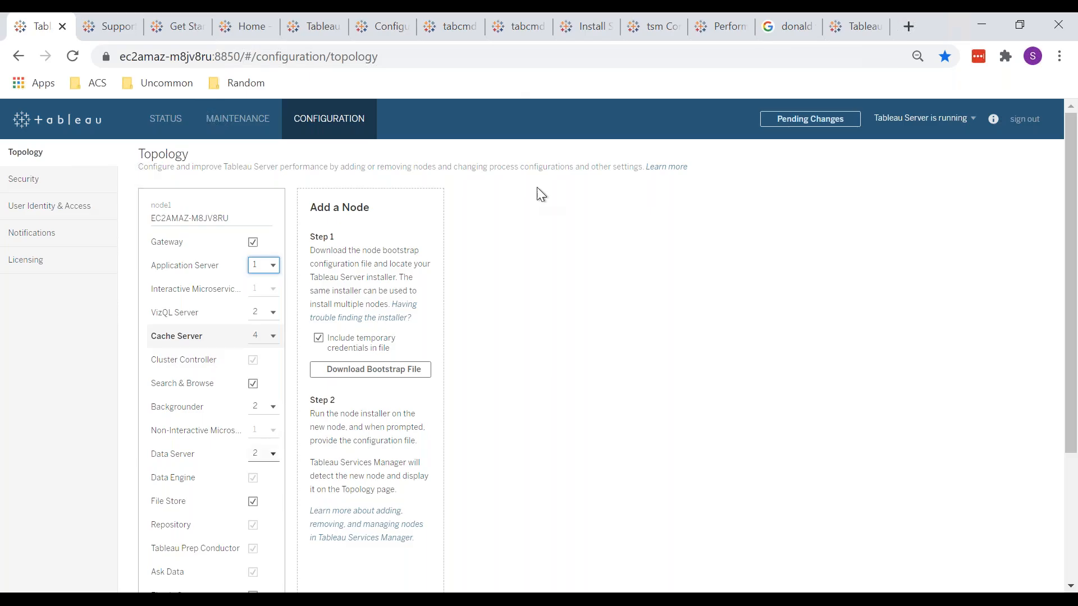
{"action": "left_click", "coordinate": [262, 266]}
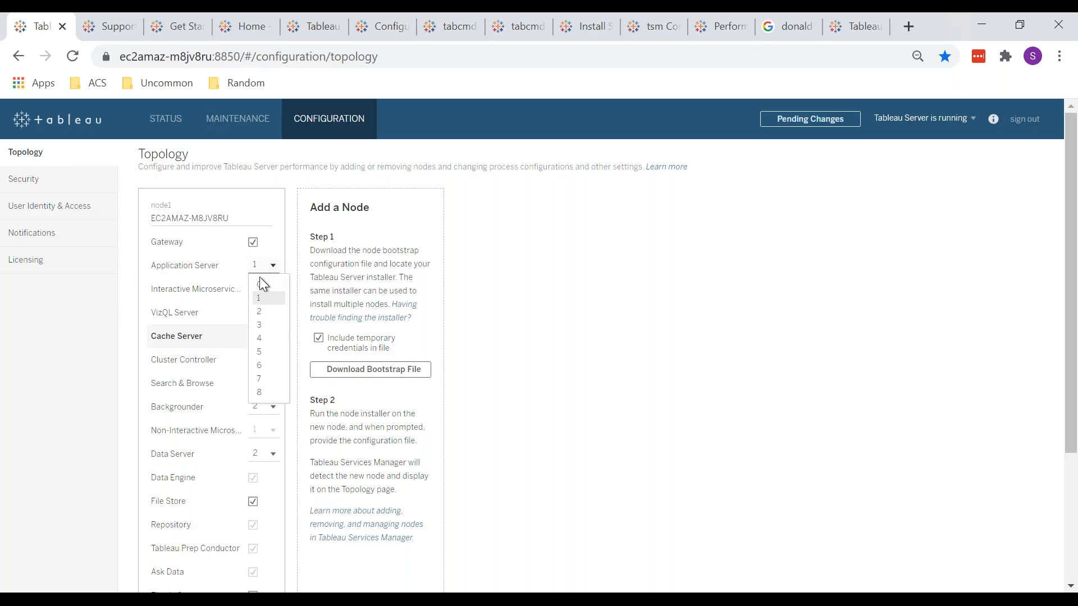
{"action": "left_click", "coordinate": [268, 311]}
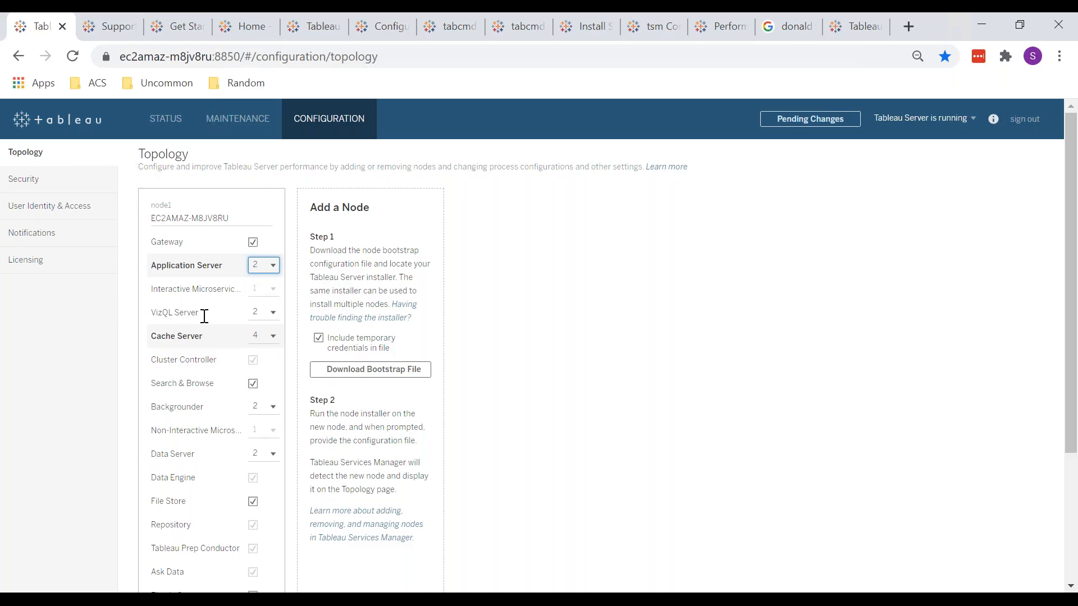
Open the process count choices for VizQL Server on node1
{"action": "left_click", "coordinate": [268, 315]}
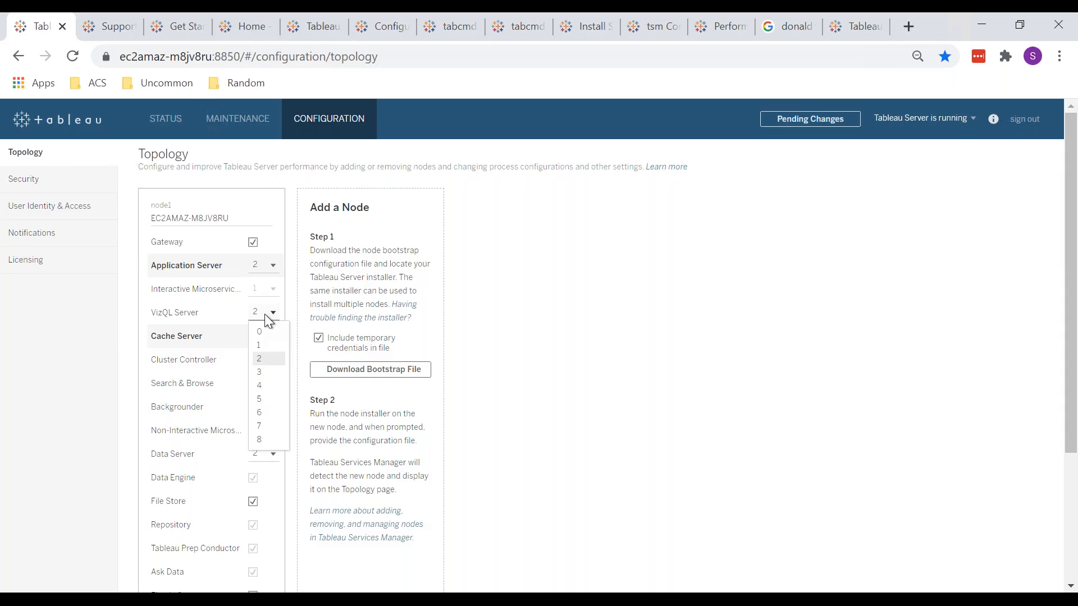
Search Google for "vizQL" in a new browser tab
{"action": "left_click", "coordinate": [907, 31]}
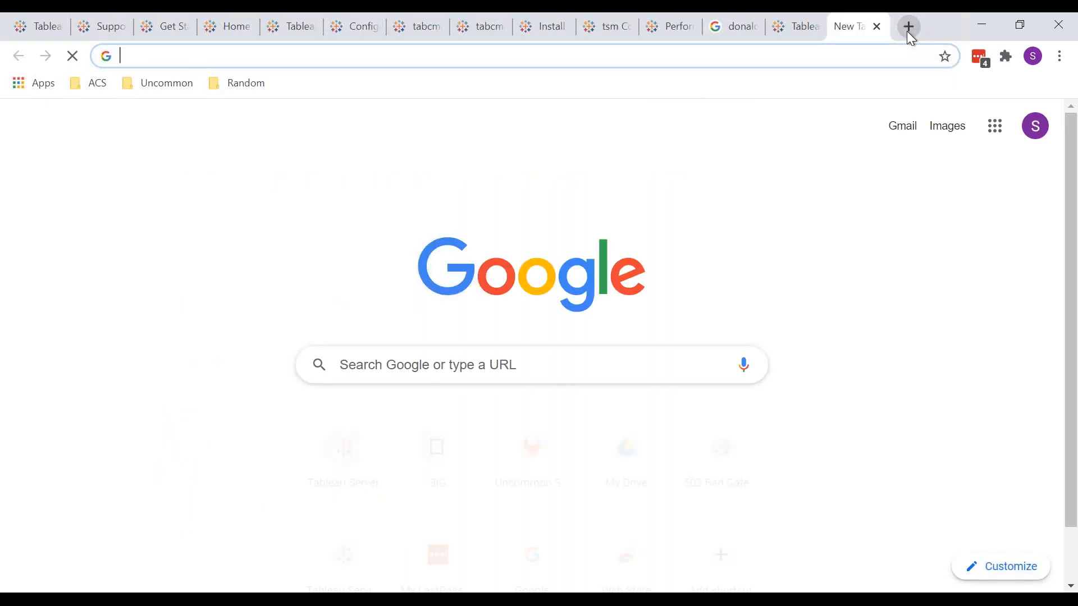
{"action": "type", "text": "vi"}
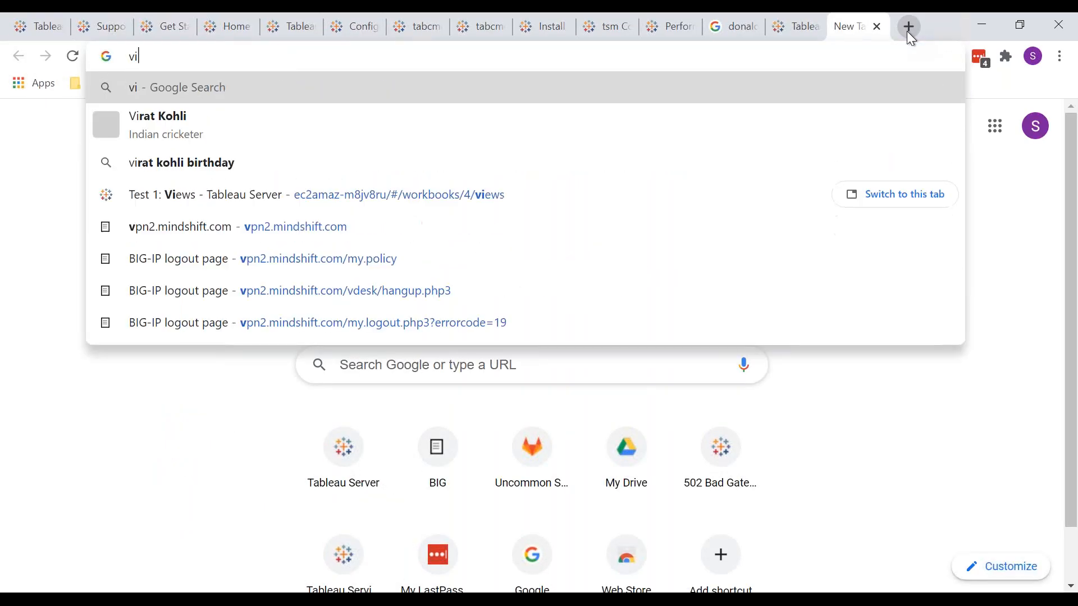
{"action": "type", "text": "zQL"}
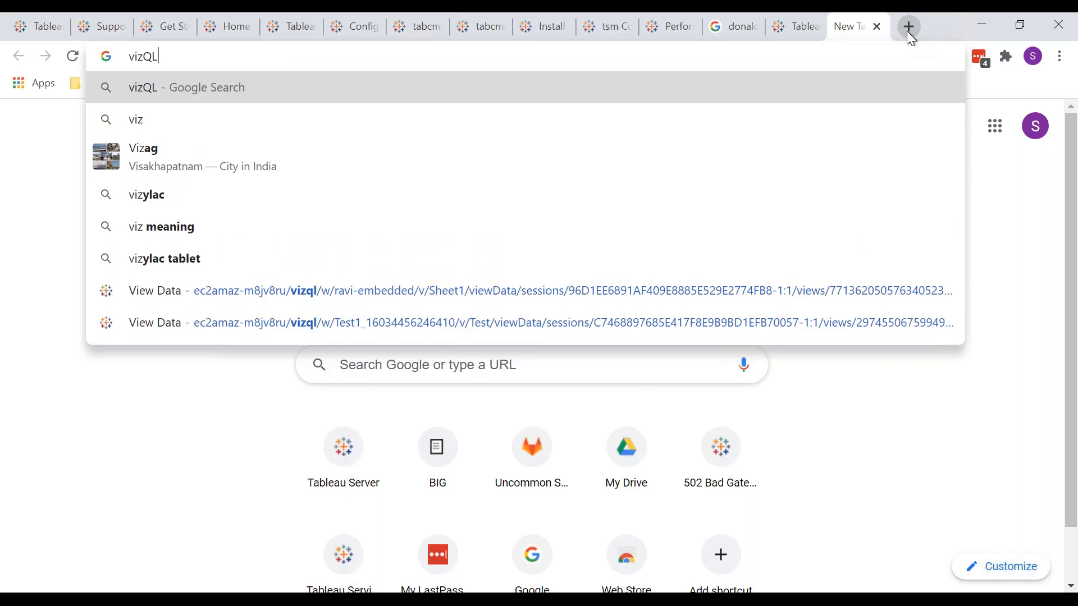
{"action": "key", "text": "Return"}
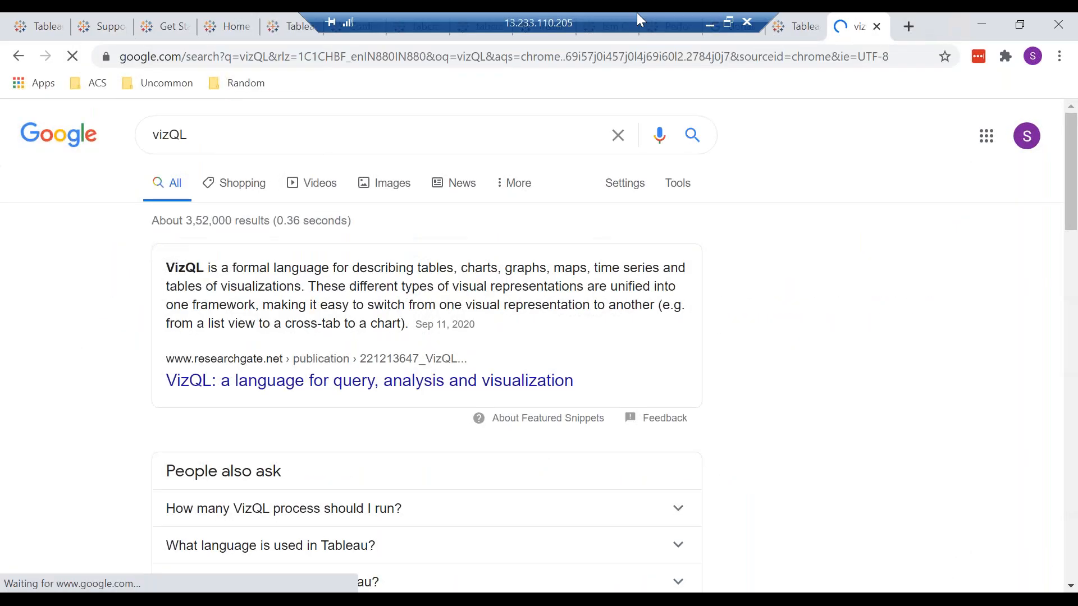
Glance back at the Topology page, and open the Core Tableau Technology page from the vizQL search results
{"action": "left_click", "coordinate": [48, 35]}
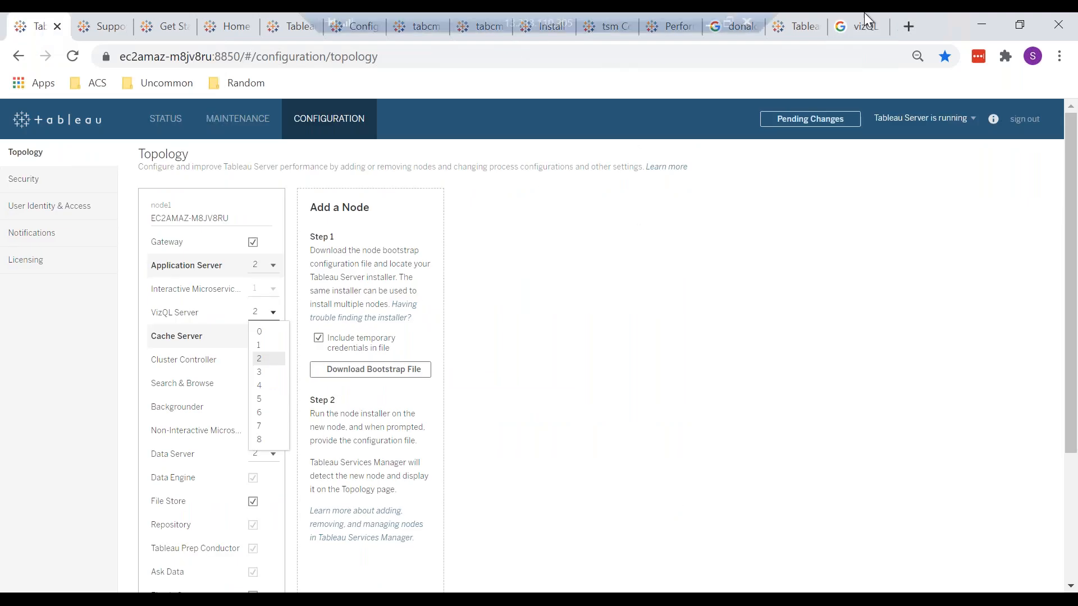
{"action": "left_click", "coordinate": [861, 27]}
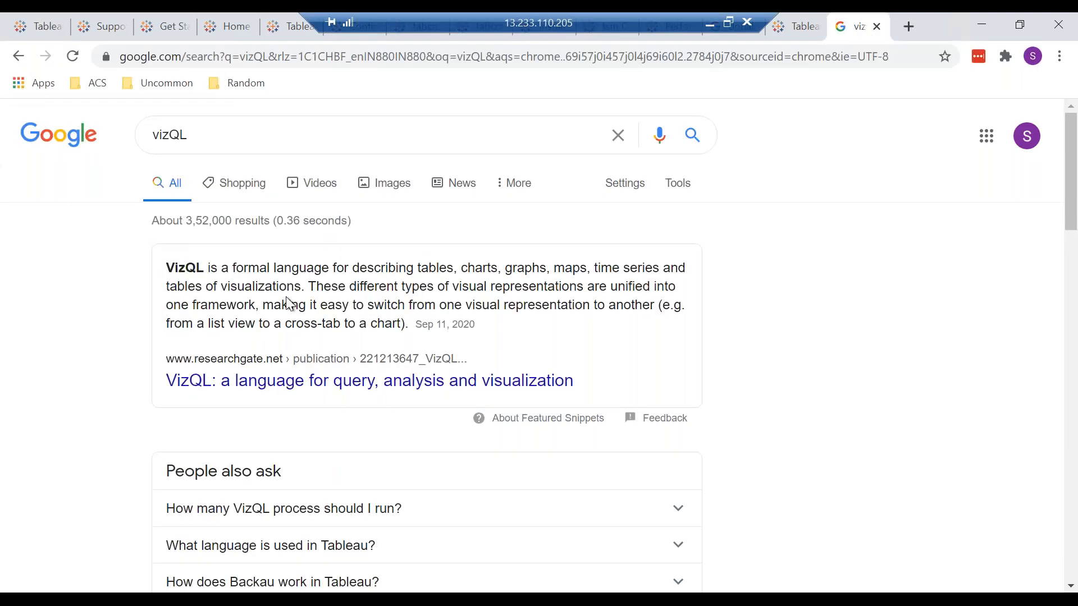
{"action": "scroll", "coordinate": [289, 303], "scroll_direction": "down", "scroll_amount": 4}
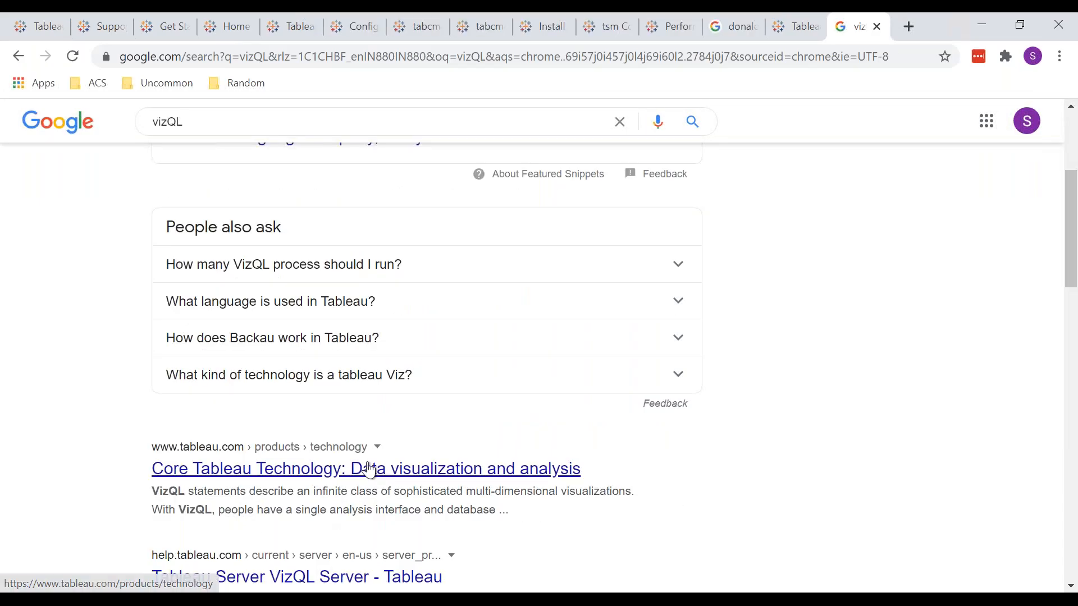
{"action": "left_click", "coordinate": [364, 477]}
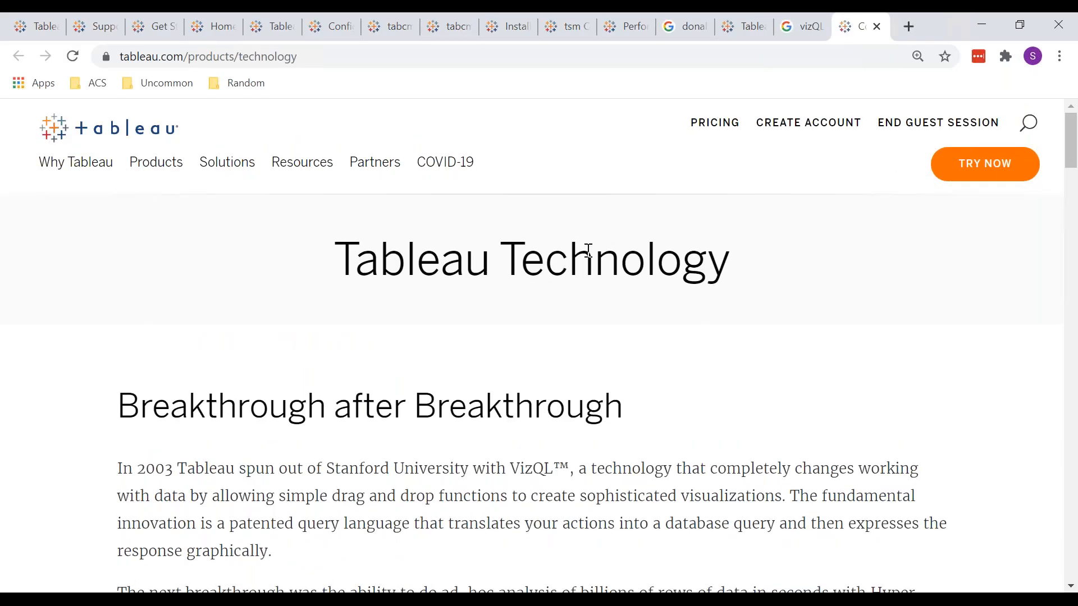
Read through the introduction and the Hyper sections of the Tableau Technology page as far as the VizQL heading
{"action": "scroll", "coordinate": [588, 251], "scroll_direction": "down", "scroll_amount": 1}
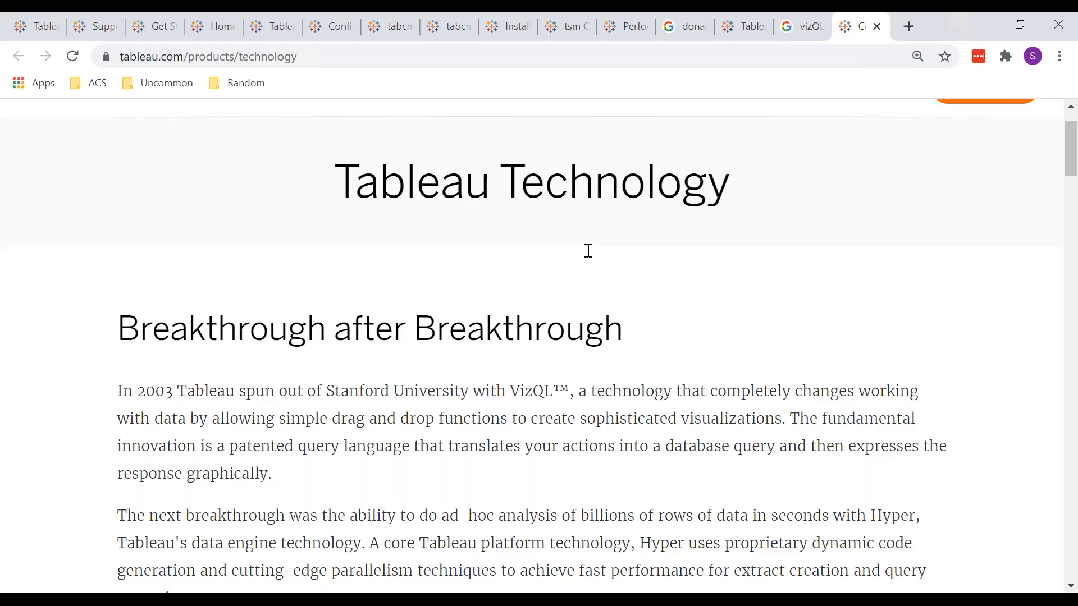
{"action": "scroll", "coordinate": [588, 250], "scroll_direction": "down", "scroll_amount": 4}
{"action": "scroll", "coordinate": [588, 251], "scroll_direction": "up", "scroll_amount": 2}
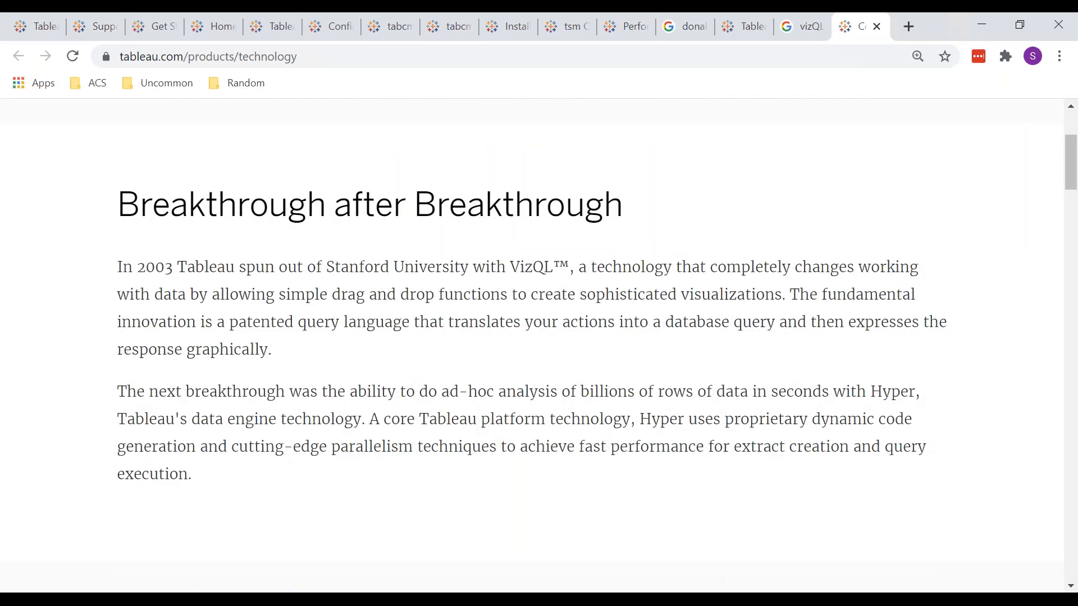
{"action": "scroll", "coordinate": [588, 251], "scroll_direction": "down", "scroll_amount": 8}
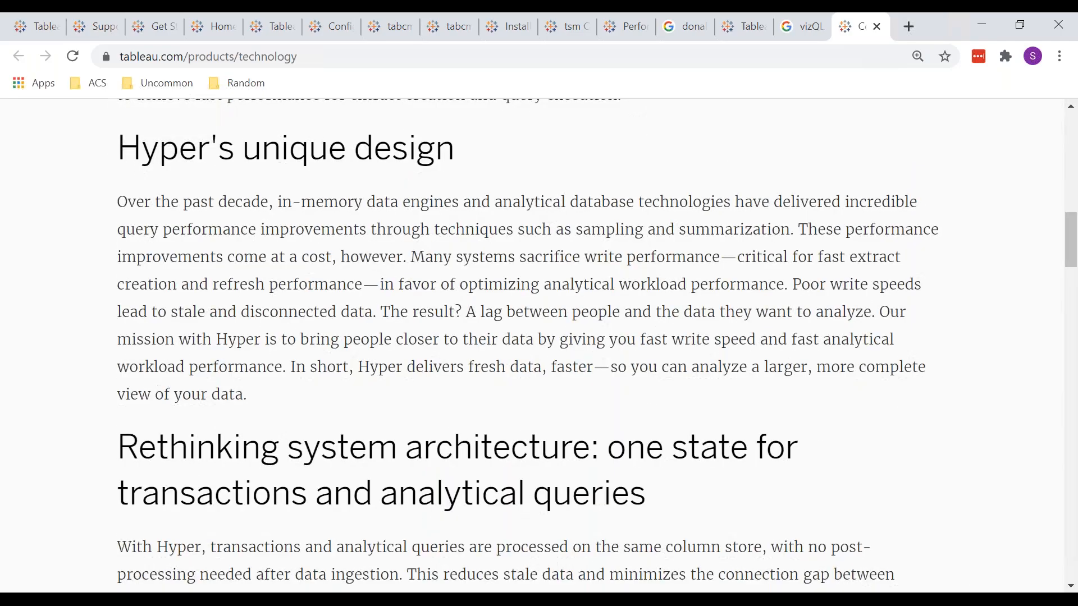
{"action": "scroll", "coordinate": [533, 345], "scroll_direction": "up", "scroll_amount": 3}
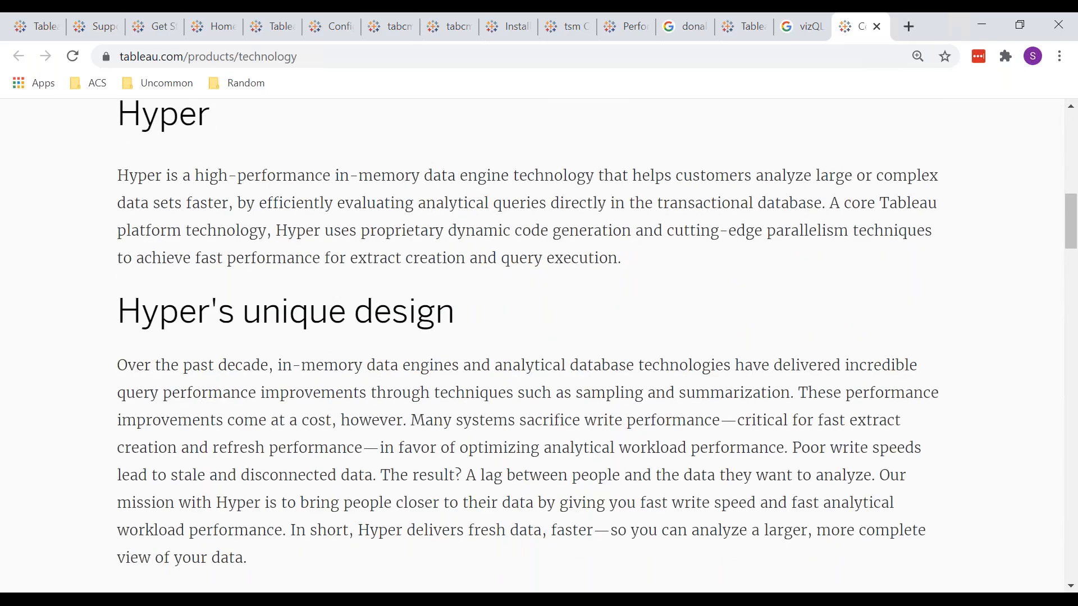
{"action": "scroll", "coordinate": [538, 345], "scroll_direction": "down", "scroll_amount": 2}
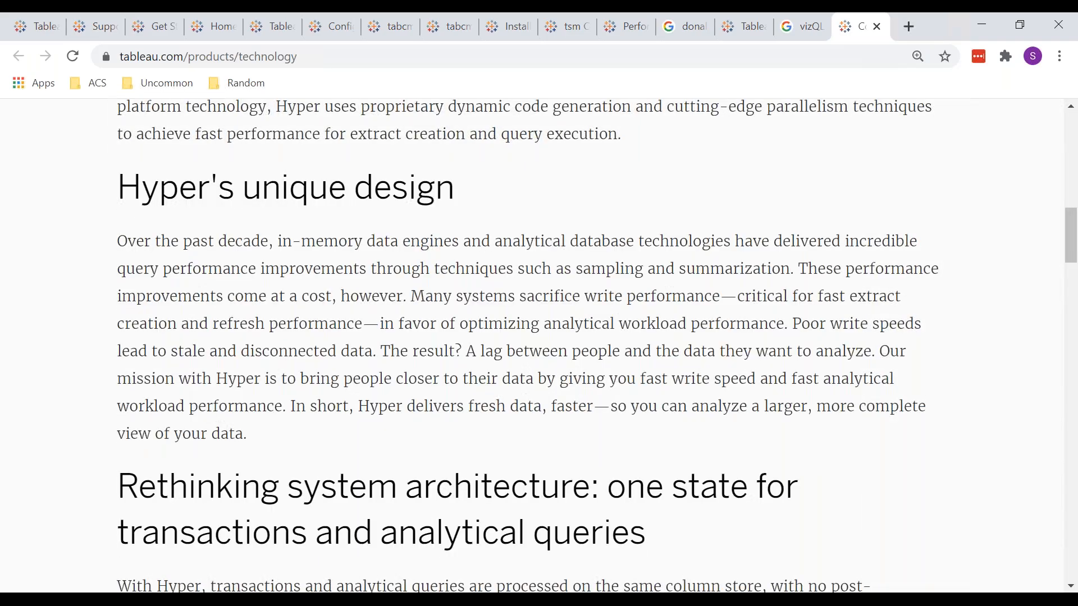
{"action": "scroll", "coordinate": [539, 345], "scroll_direction": "down", "scroll_amount": 10}
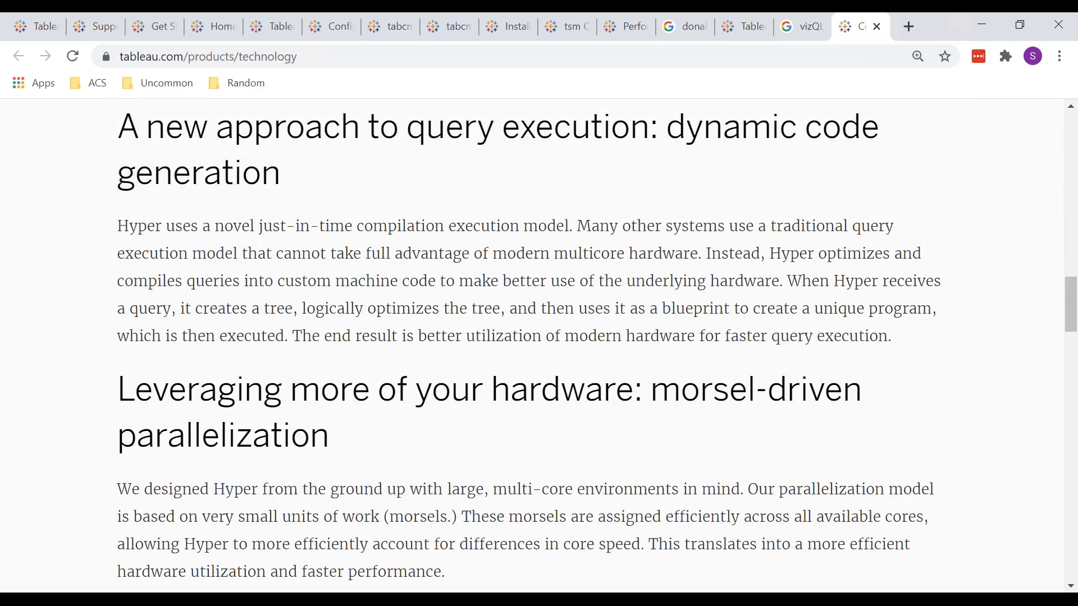
{"action": "scroll", "coordinate": [538, 345], "scroll_direction": "down", "scroll_amount": 5}
{"action": "scroll", "coordinate": [539, 345], "scroll_direction": "down", "scroll_amount": 4}
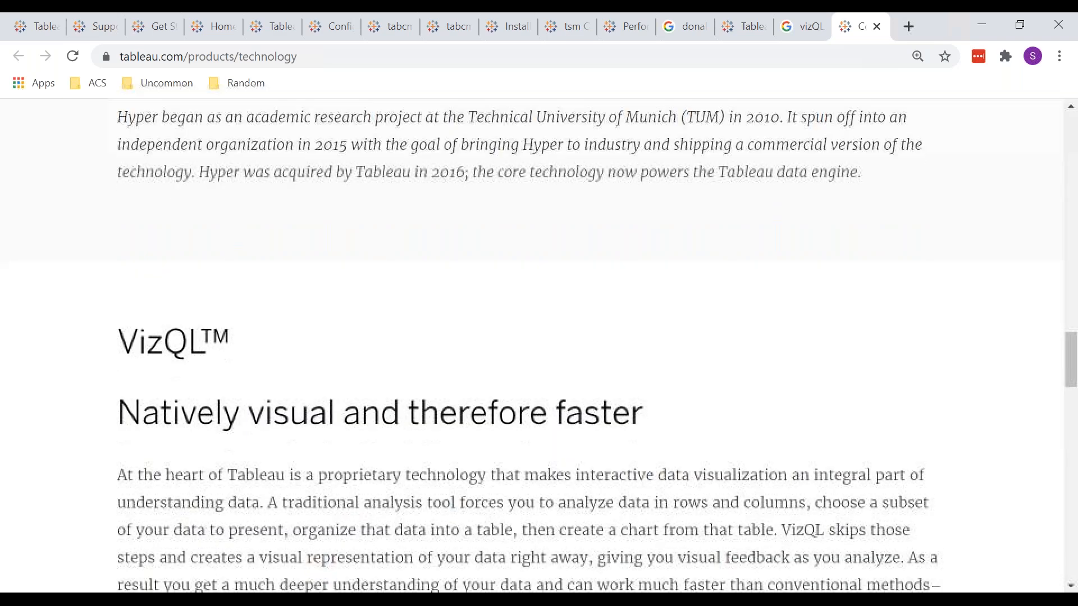
Read the VizQL section of the Tableau Technology page, from its visual analysis explanation and example chart to its closing paragraphs
{"action": "scroll", "coordinate": [212, 325], "scroll_direction": "down", "scroll_amount": 1}
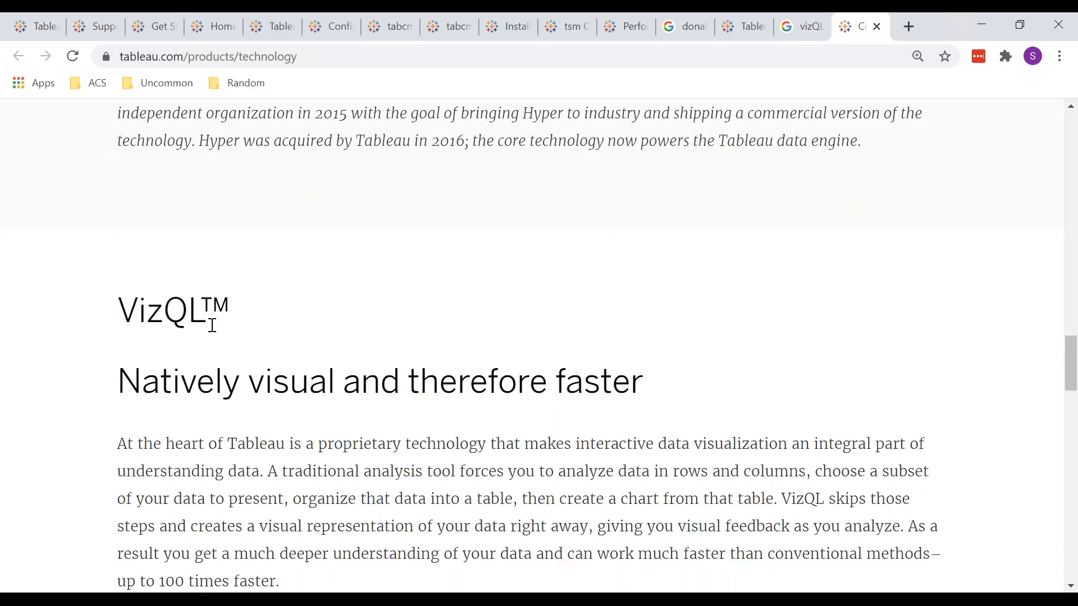
{"action": "scroll", "coordinate": [212, 325], "scroll_direction": "down", "scroll_amount": 1}
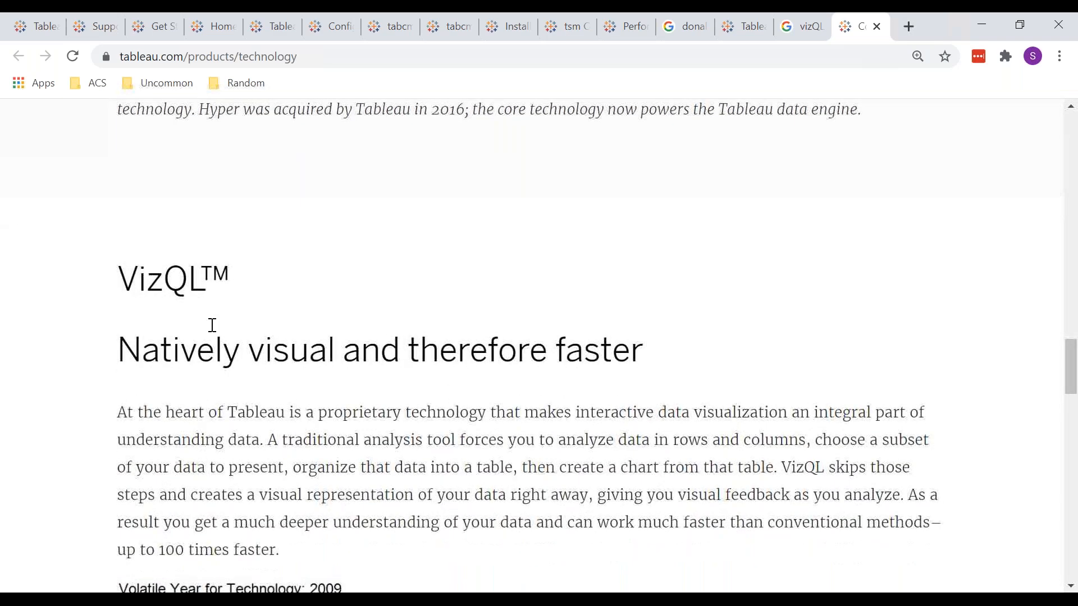
{"action": "scroll", "coordinate": [212, 325], "scroll_direction": "down", "scroll_amount": 1}
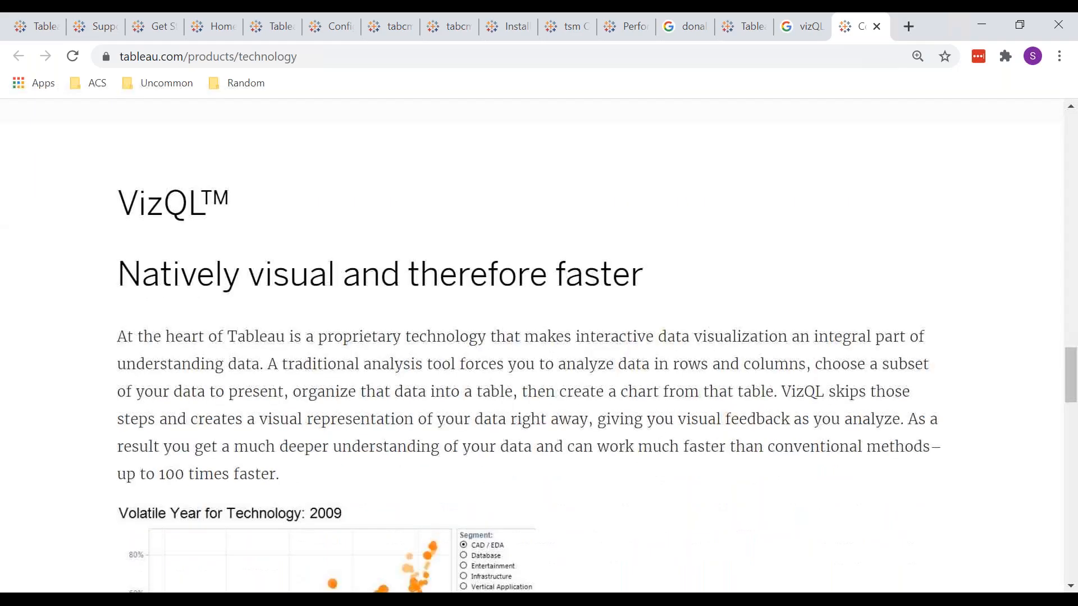
{"action": "scroll", "coordinate": [532, 346], "scroll_direction": "down", "scroll_amount": 1}
{"action": "scroll", "coordinate": [532, 345], "scroll_direction": "down", "scroll_amount": 1}
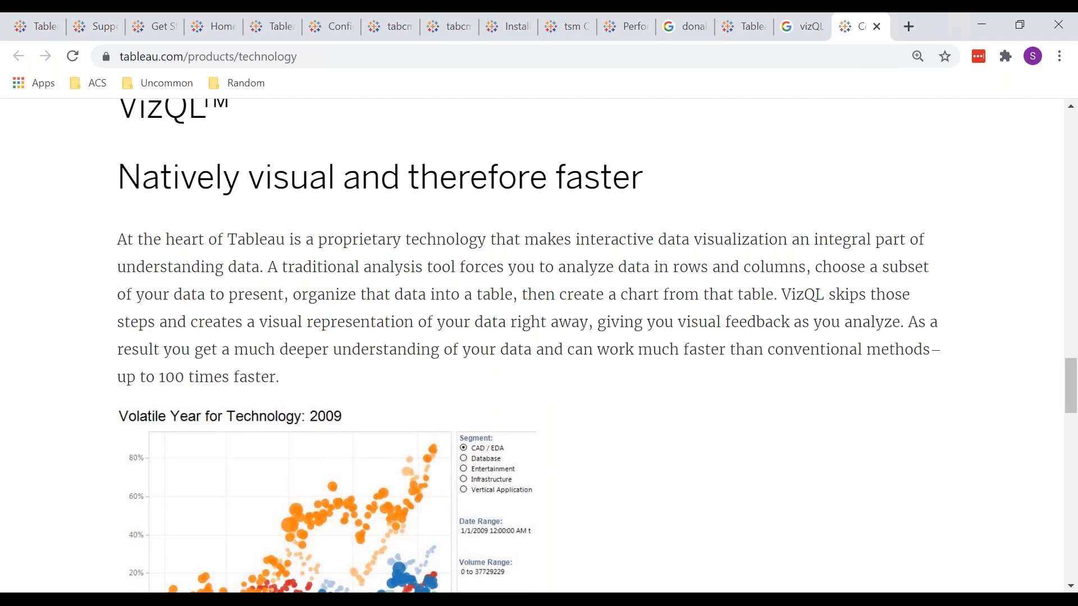
{"action": "scroll", "coordinate": [532, 345], "scroll_direction": "down", "scroll_amount": 1}
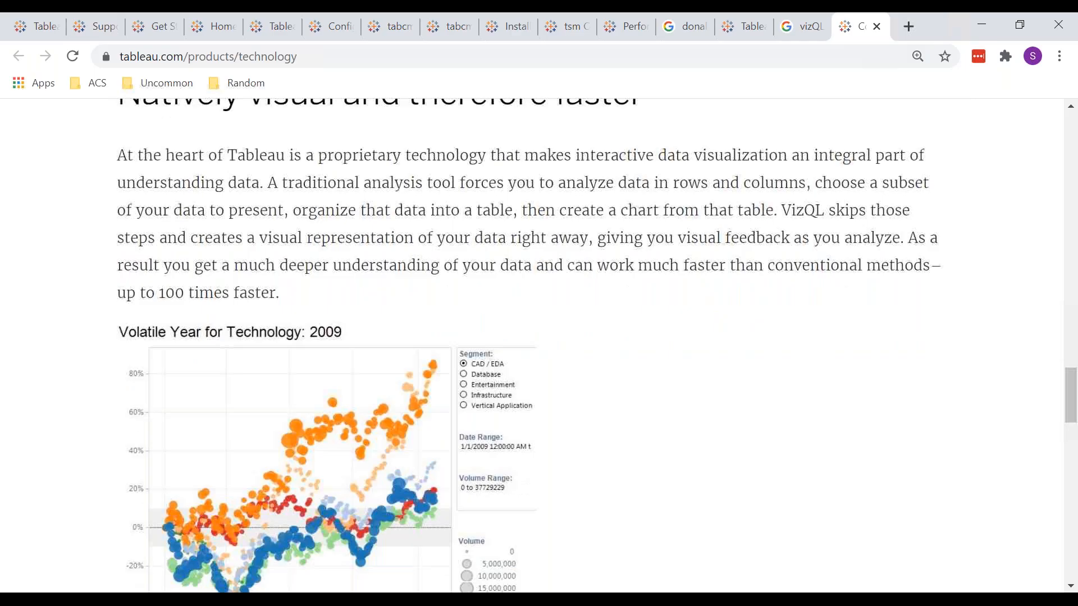
{"action": "scroll", "coordinate": [532, 345], "scroll_direction": "down", "scroll_amount": 2}
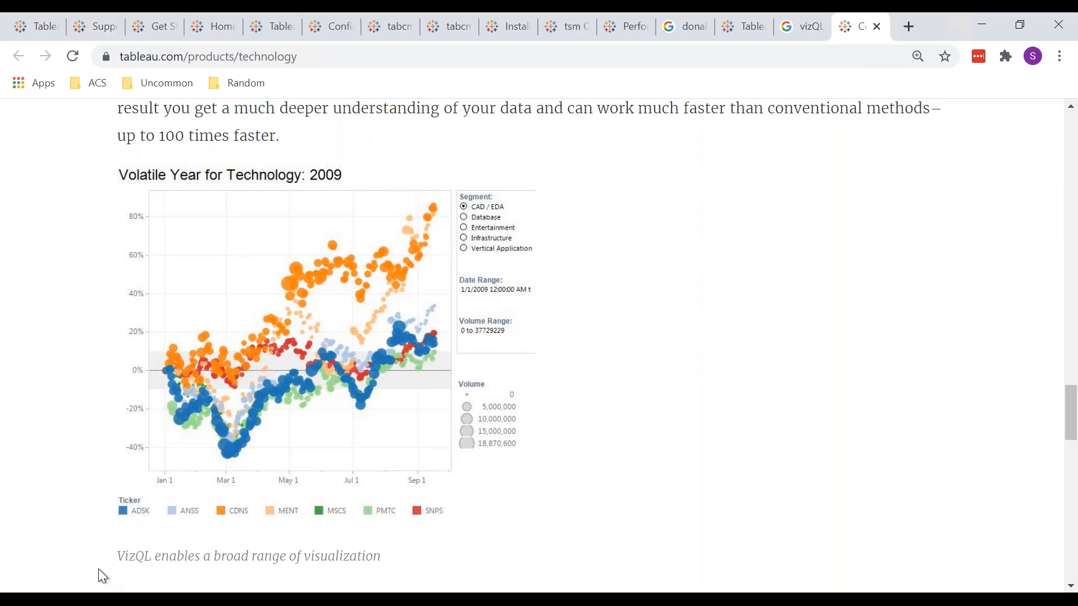
{"action": "scroll", "coordinate": [74, 424], "scroll_direction": "down", "scroll_amount": 2}
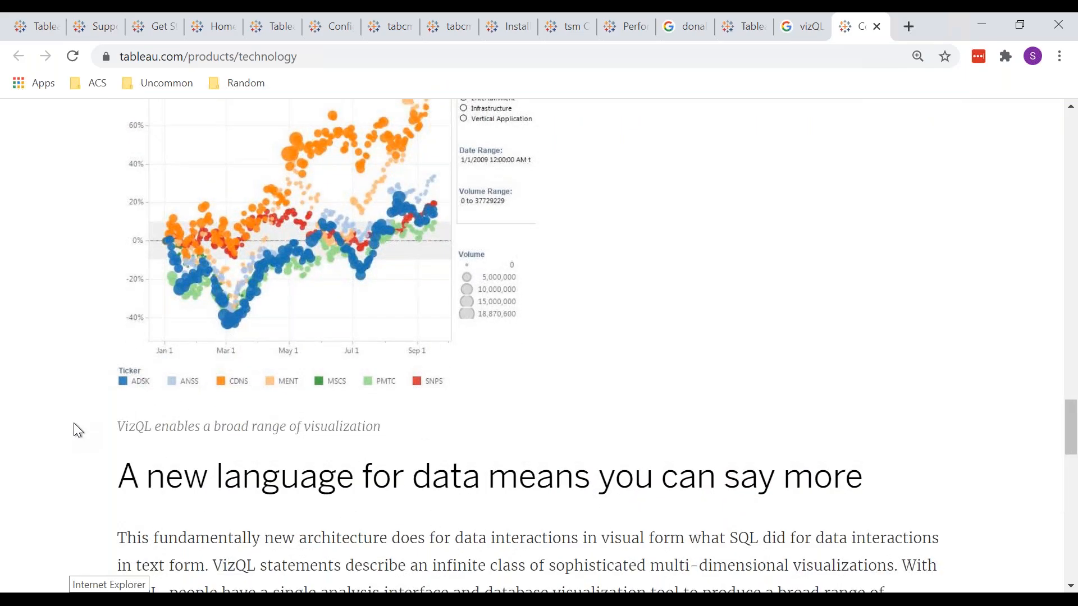
{"action": "scroll", "coordinate": [74, 425], "scroll_direction": "down", "scroll_amount": 3}
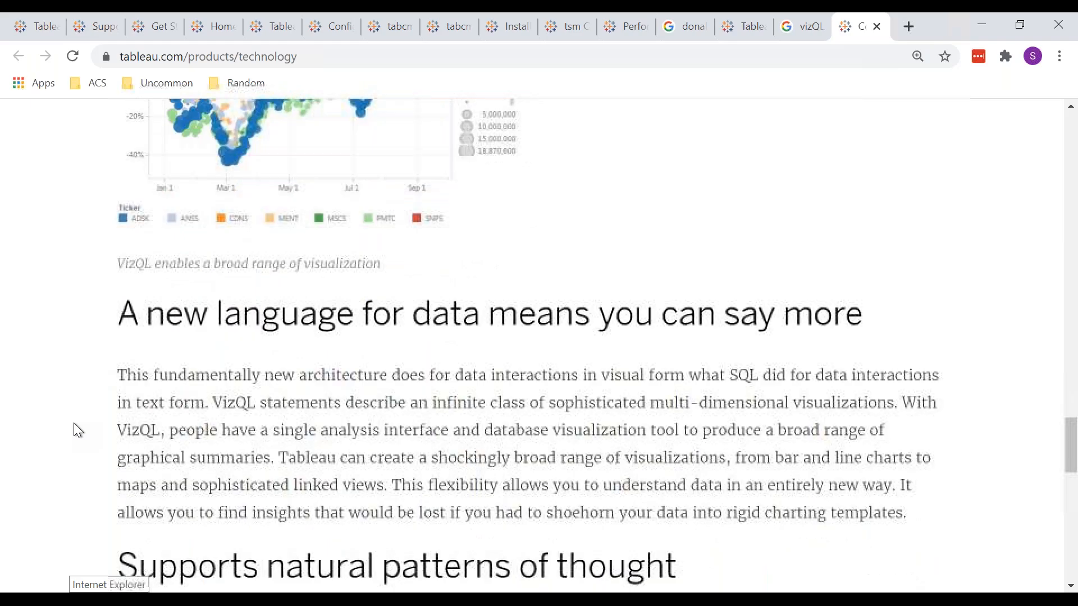
{"action": "scroll", "coordinate": [74, 424], "scroll_direction": "down", "scroll_amount": 2}
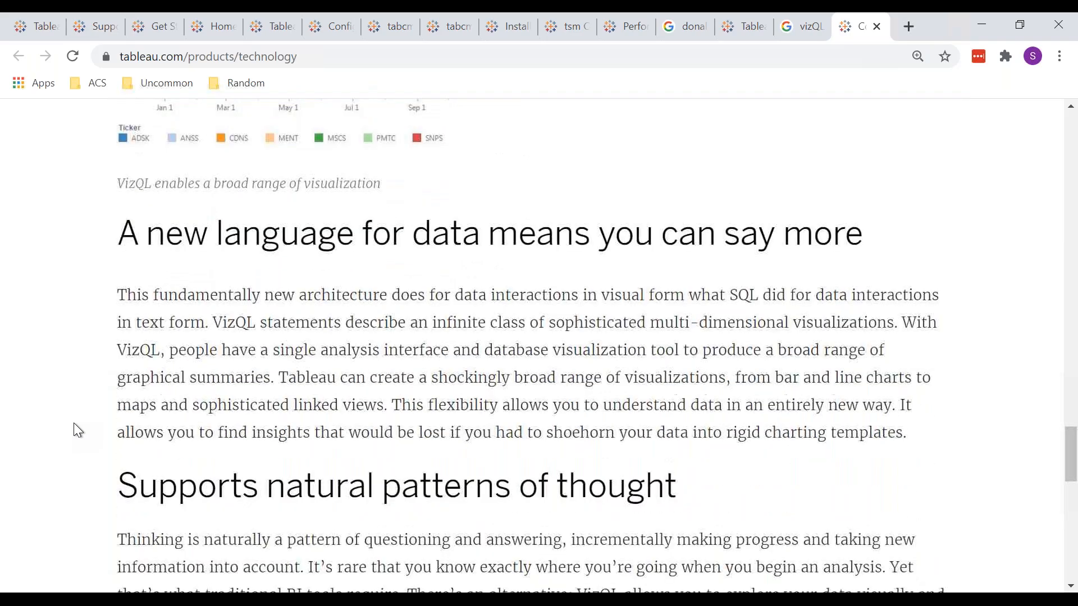
{"action": "scroll", "coordinate": [74, 424], "scroll_direction": "down", "scroll_amount": 5}
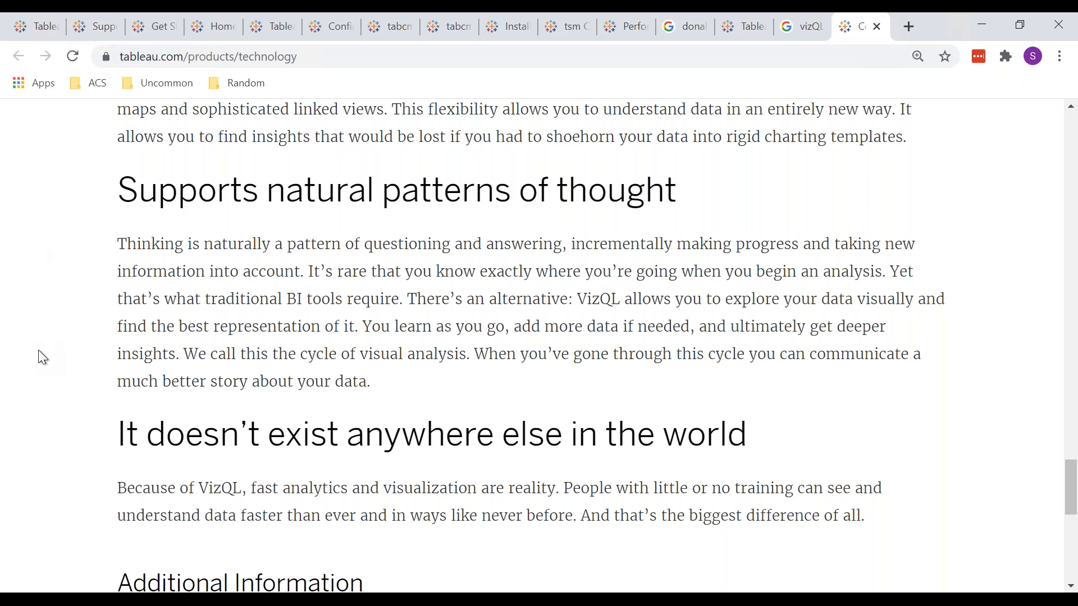
{"action": "scroll", "coordinate": [38, 349], "scroll_direction": "down", "scroll_amount": 4}
{"action": "scroll", "coordinate": [39, 352], "scroll_direction": "up", "scroll_amount": 4}
Return to the Tableau Services Manager Topology page and review the VizQL Server process count choices on node1 without changing the count
{"action": "left_click", "coordinate": [22, 28]}
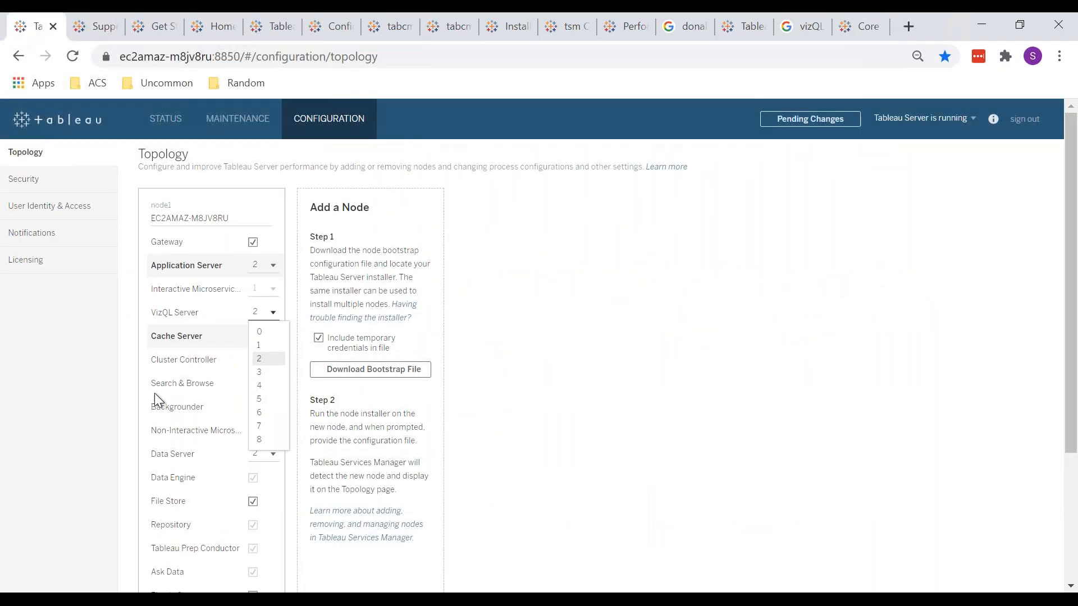
{"action": "left_click", "coordinate": [193, 312]}
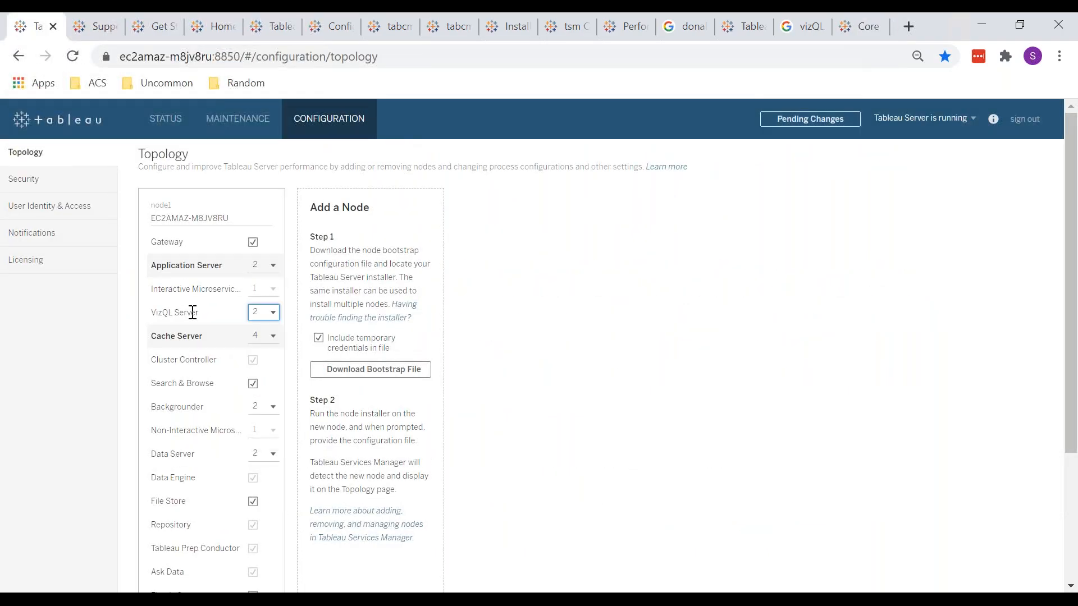
{"action": "left_click", "coordinate": [259, 314]}
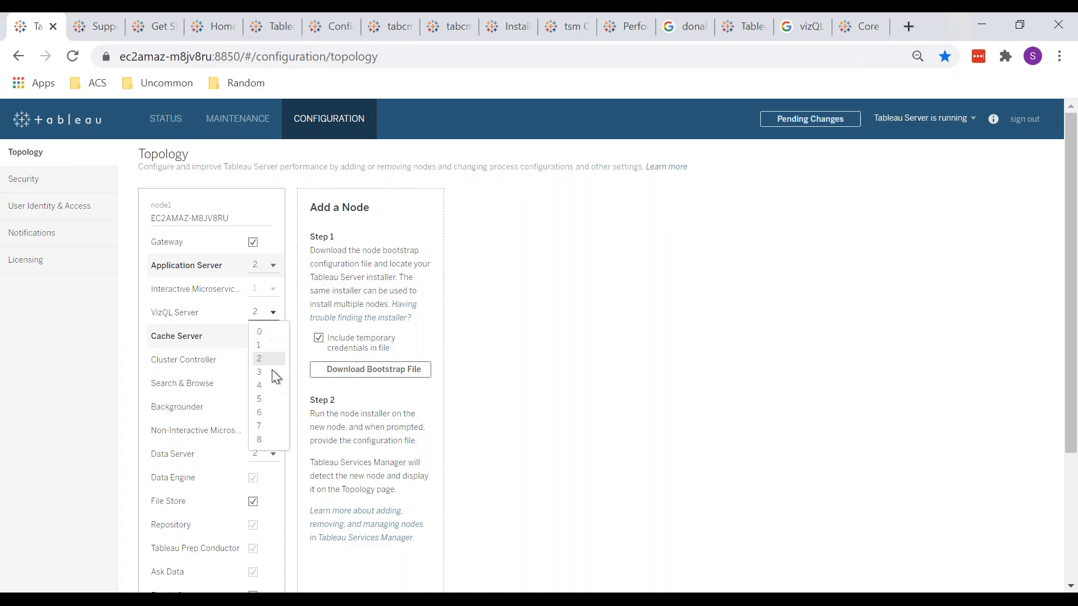
{"action": "left_click", "coordinate": [202, 338]}
{"action": "left_click", "coordinate": [260, 315]}
{"action": "left_click", "coordinate": [221, 311]}
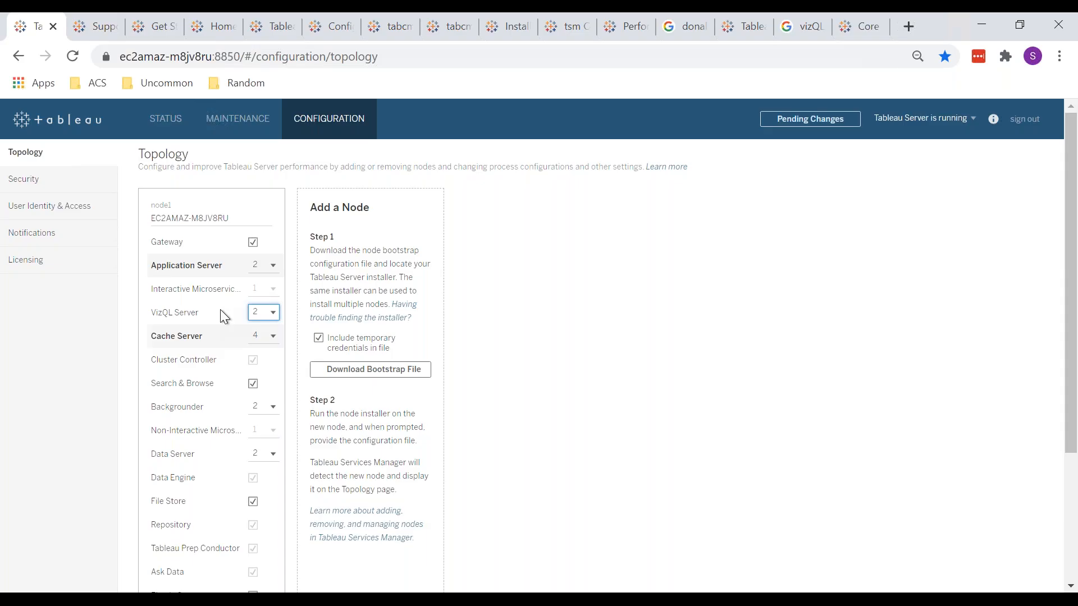
{"action": "left_click", "coordinate": [274, 312]}
{"action": "key", "text": "Escape"}
Check the Data Server process count choices on node1 without changing them, and review the remaining processes down to License Server
{"action": "left_click", "coordinate": [265, 456]}
{"action": "left_click", "coordinate": [221, 453]}
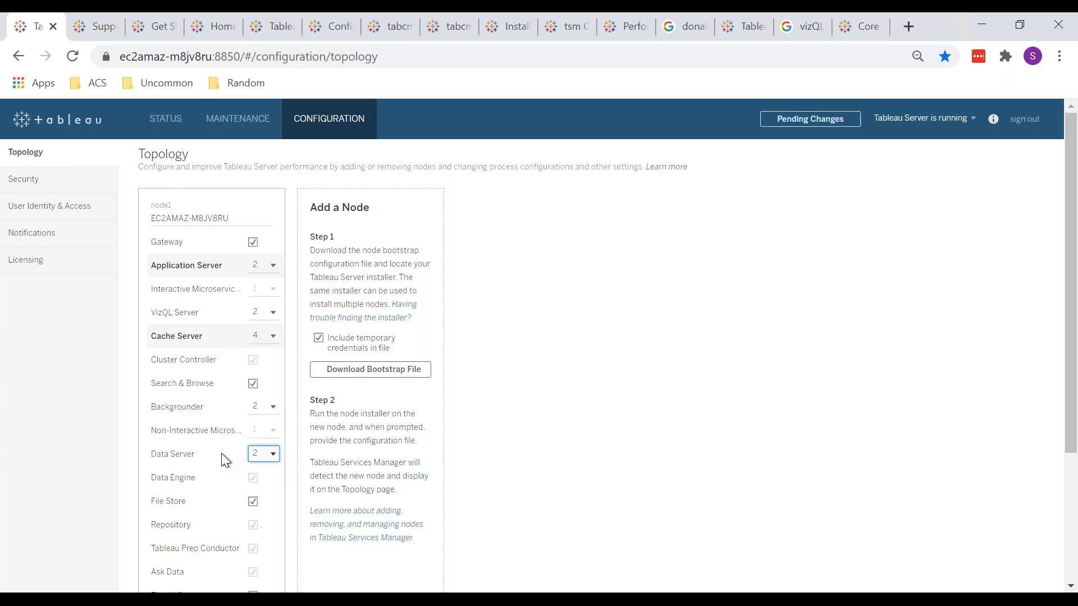
{"action": "scroll", "coordinate": [171, 454], "scroll_direction": "down", "scroll_amount": 3}
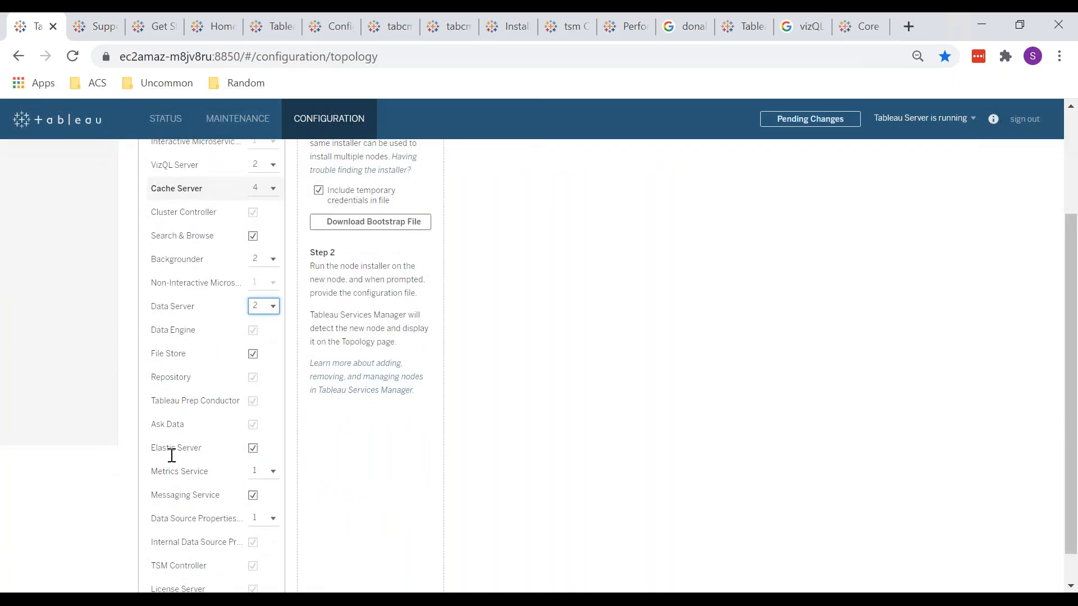
{"action": "scroll", "coordinate": [216, 185], "scroll_direction": "down", "scroll_amount": 1}
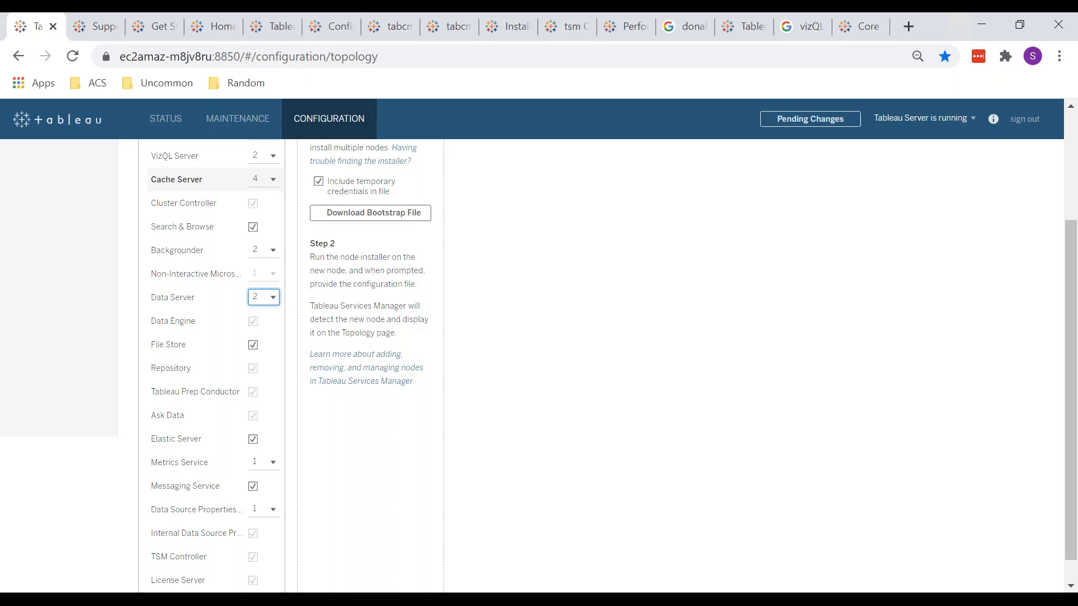
{"action": "scroll", "coordinate": [216, 337], "scroll_direction": "down", "scroll_amount": 1}
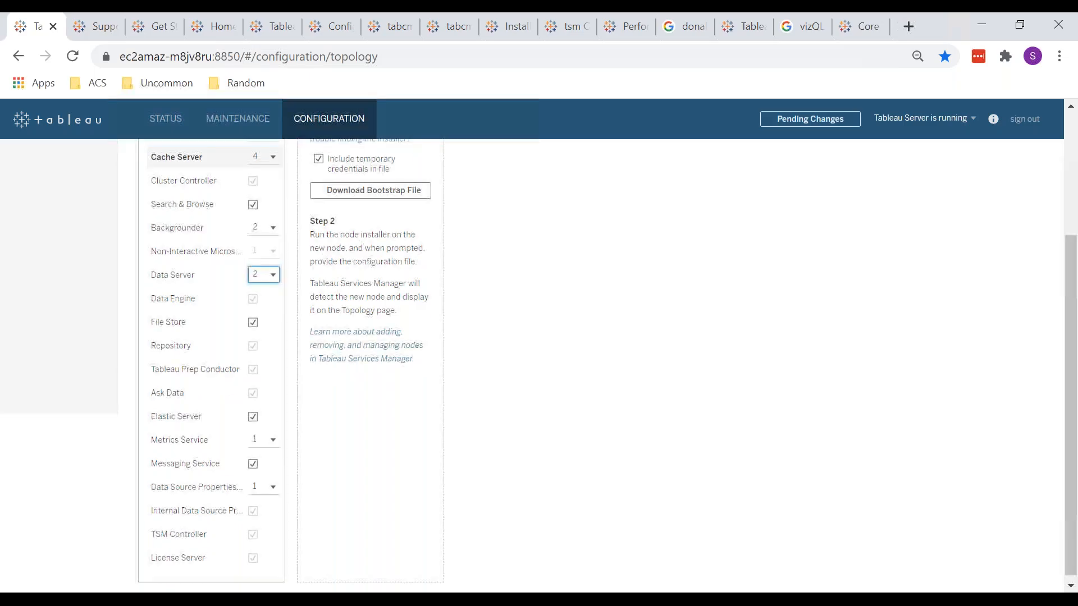
{"action": "scroll", "coordinate": [216, 337], "scroll_direction": "down", "scroll_amount": 1}
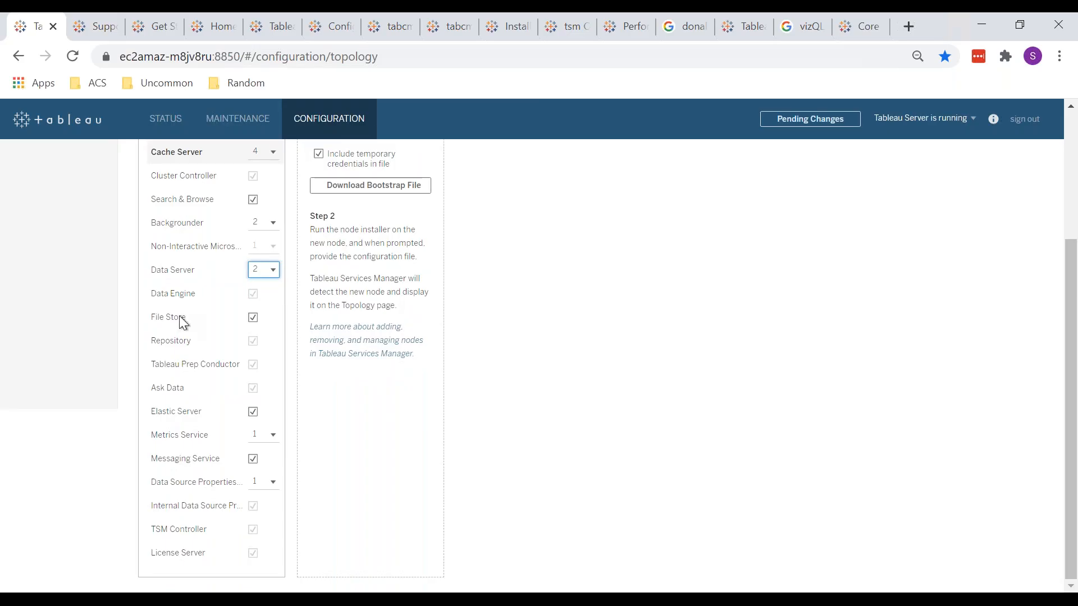
Review the full list of node1 processes on the Topology page, from Gateway down to License Server
{"action": "scroll", "coordinate": [184, 323], "scroll_direction": "up", "scroll_amount": 4}
{"action": "left_click_drag", "start_coordinate": [150, 242], "coordinate": [85, 429]}
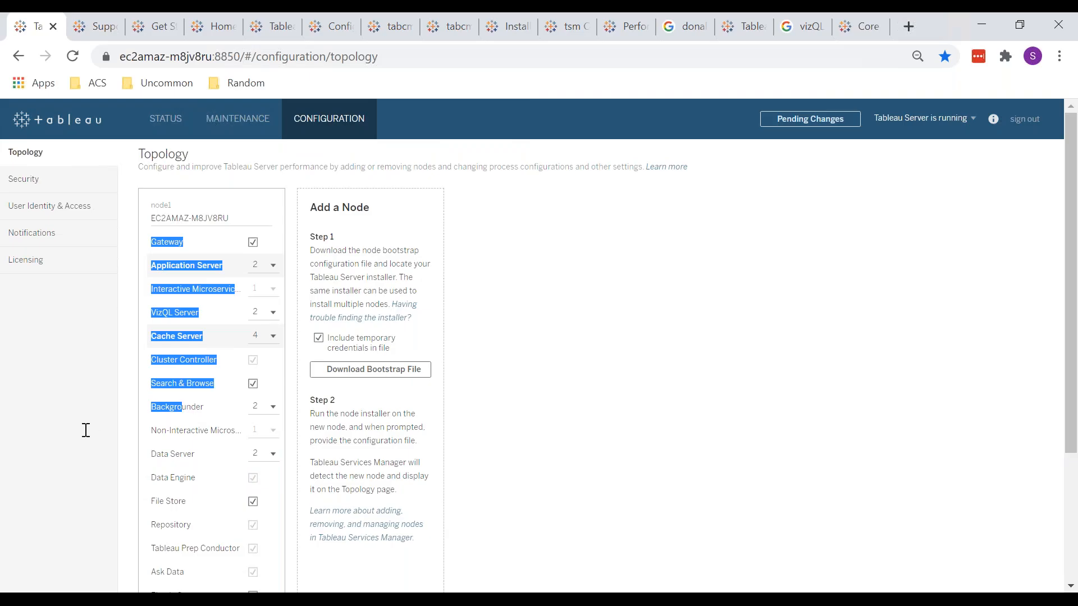
{"action": "left_click", "coordinate": [85, 428]}
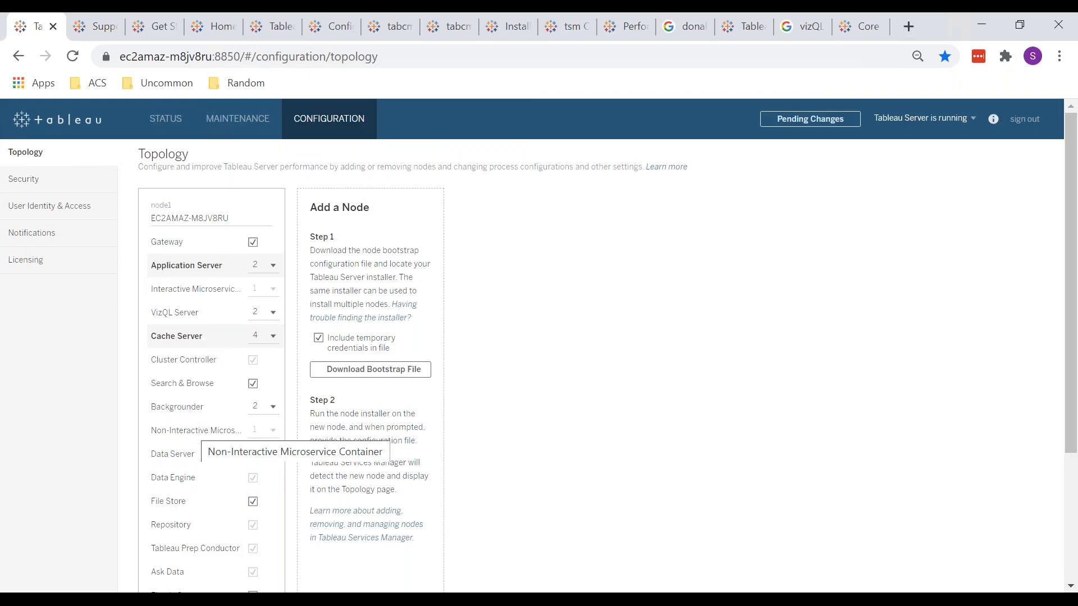
{"action": "scroll", "coordinate": [193, 435], "scroll_direction": "down", "scroll_amount": 3}
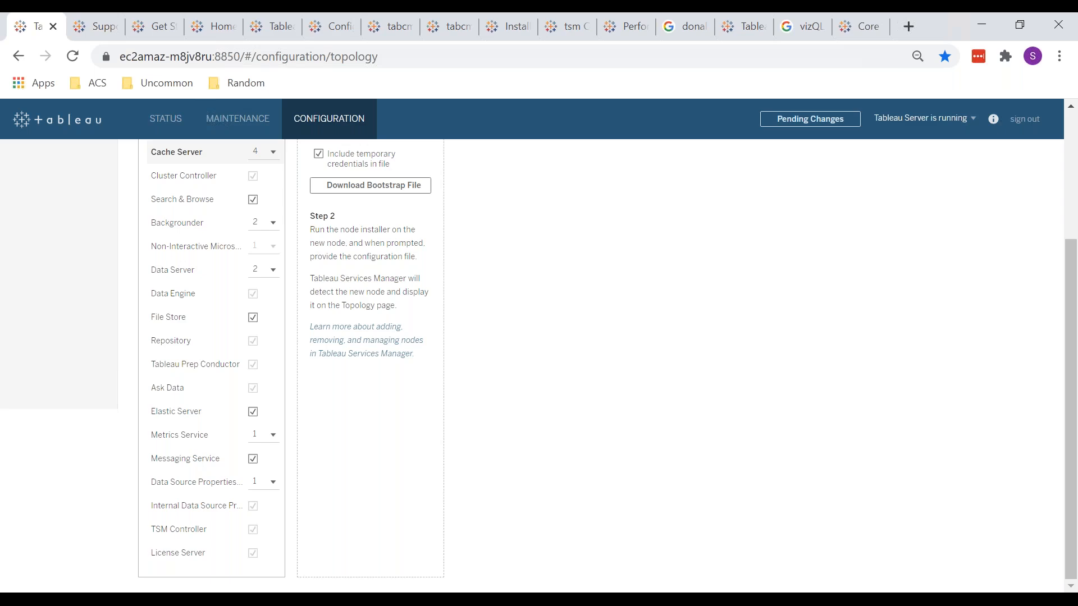
{"action": "scroll", "coordinate": [280, 364], "scroll_direction": "up", "scroll_amount": 3}
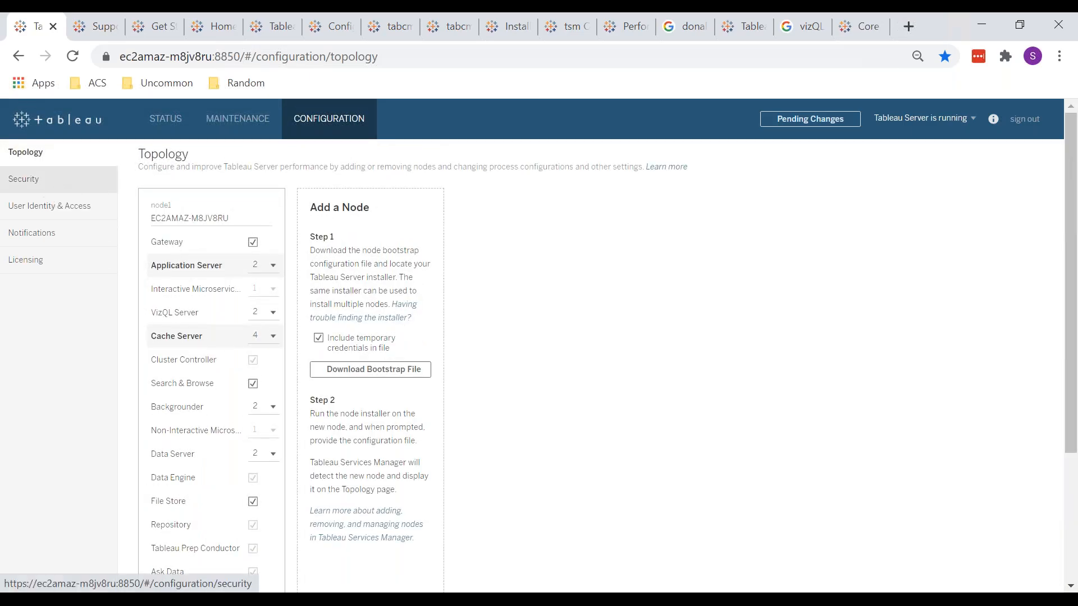
Open the Security settings, read the Run As Service Account description, and preview the User Account option before returning to NT AUTHORITY\NetworkService
{"action": "left_click", "coordinate": [49, 196]}
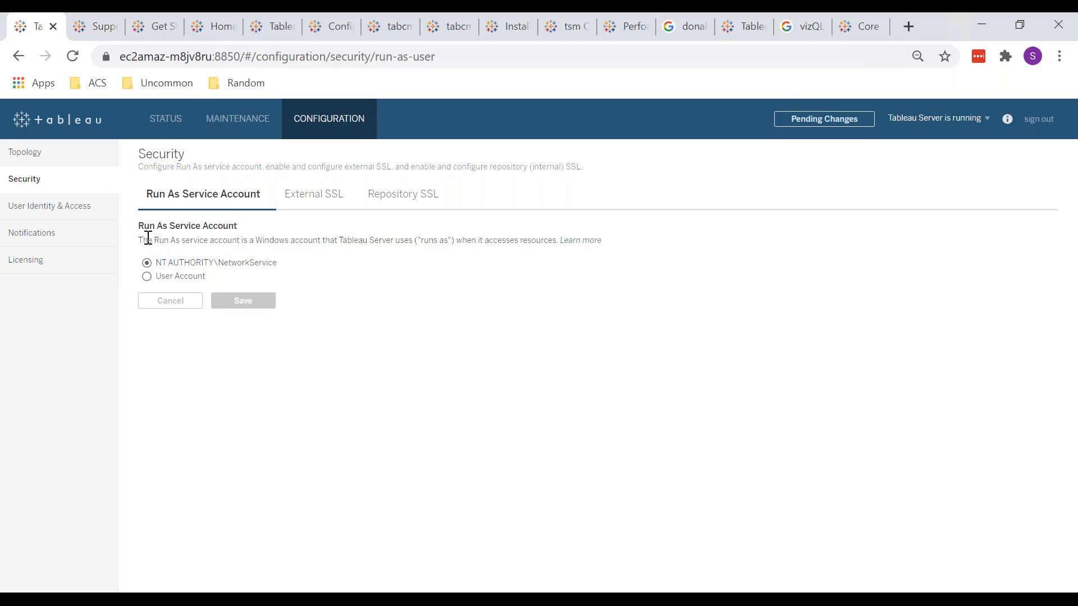
{"action": "left_click_drag", "start_coordinate": [147, 238], "coordinate": [327, 241]}
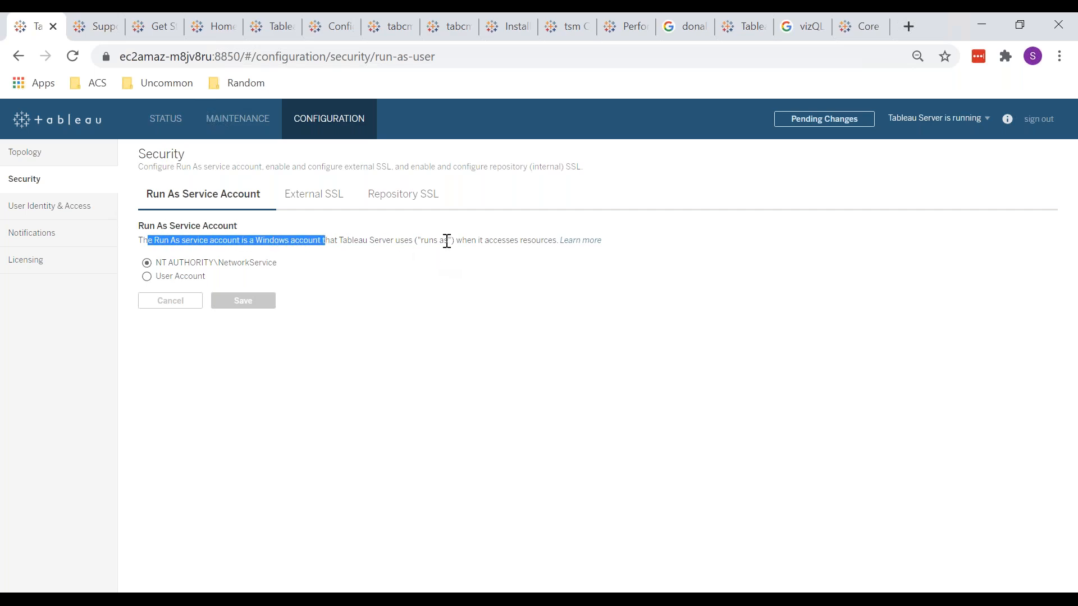
{"action": "left_click", "coordinate": [336, 284]}
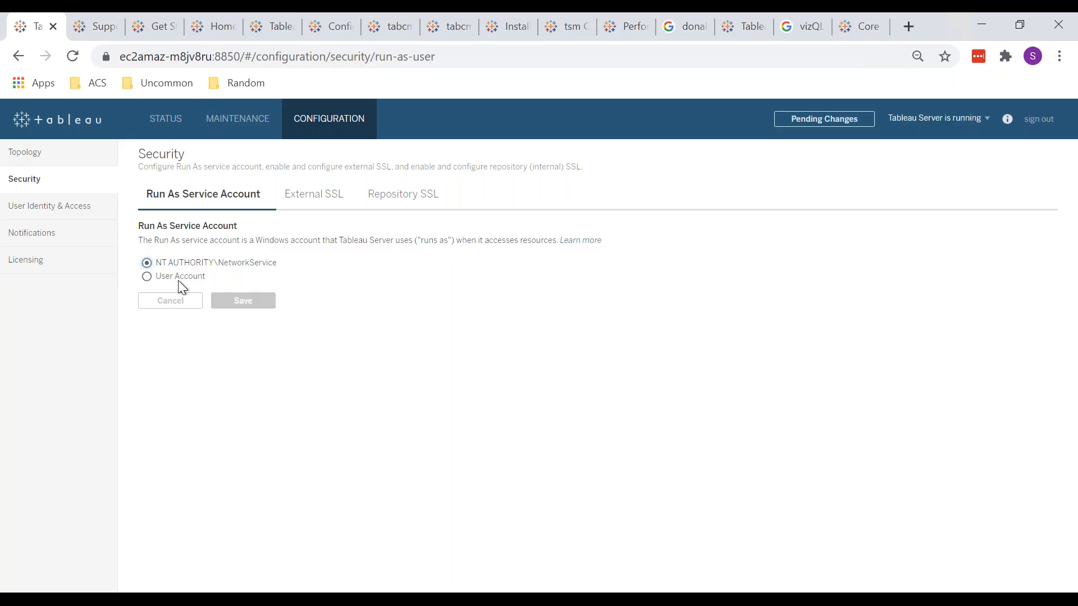
{"action": "left_click", "coordinate": [147, 277]}
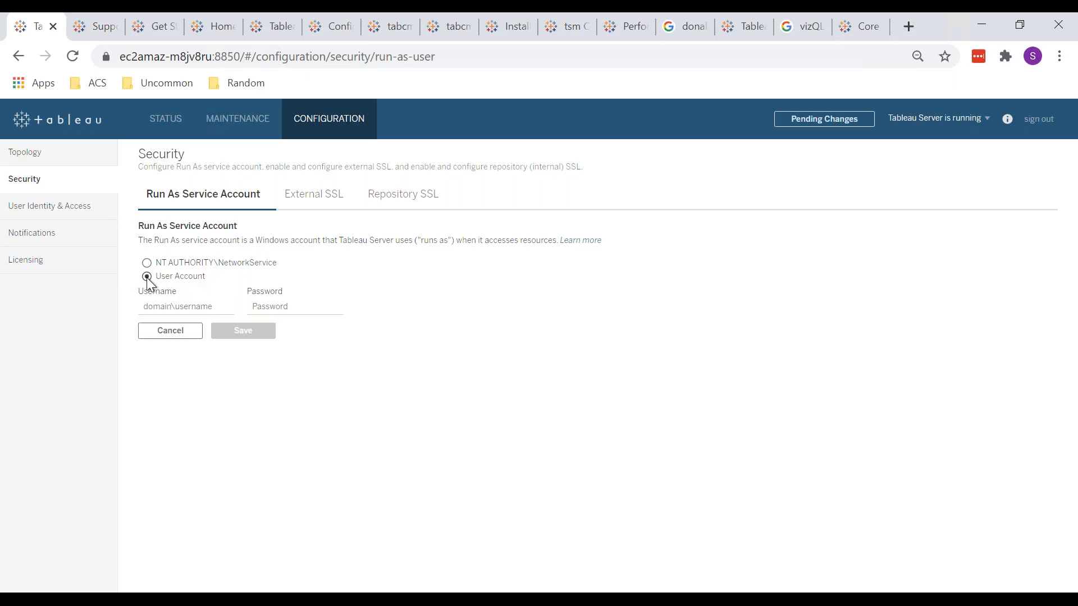
{"action": "left_click", "coordinate": [261, 300]}
{"action": "left_click", "coordinate": [147, 262]}
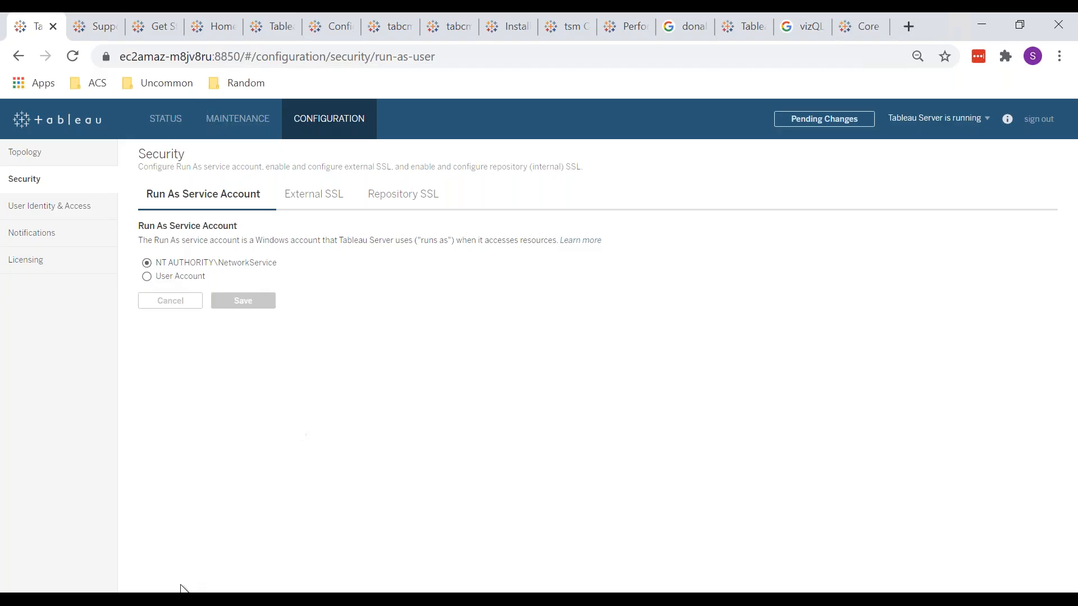
Show the username and password fields for a User Account run-as identity again, and restore NT AUTHORITY\NetworkService without saving
{"action": "mouse_move", "coordinate": [174, 599]}
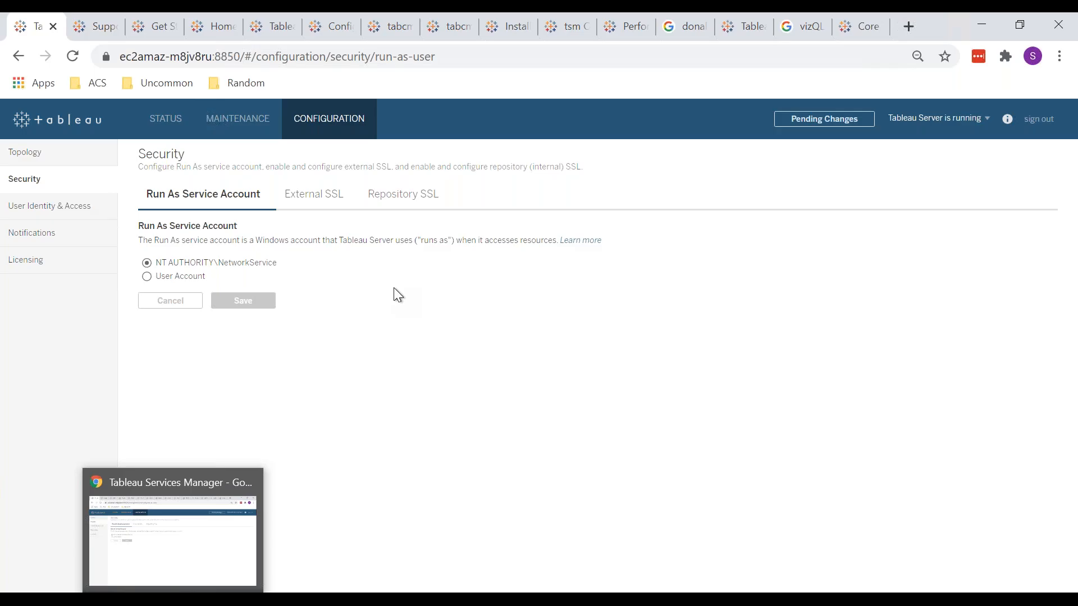
{"action": "left_click", "coordinate": [147, 276]}
{"action": "left_click", "coordinate": [158, 300]}
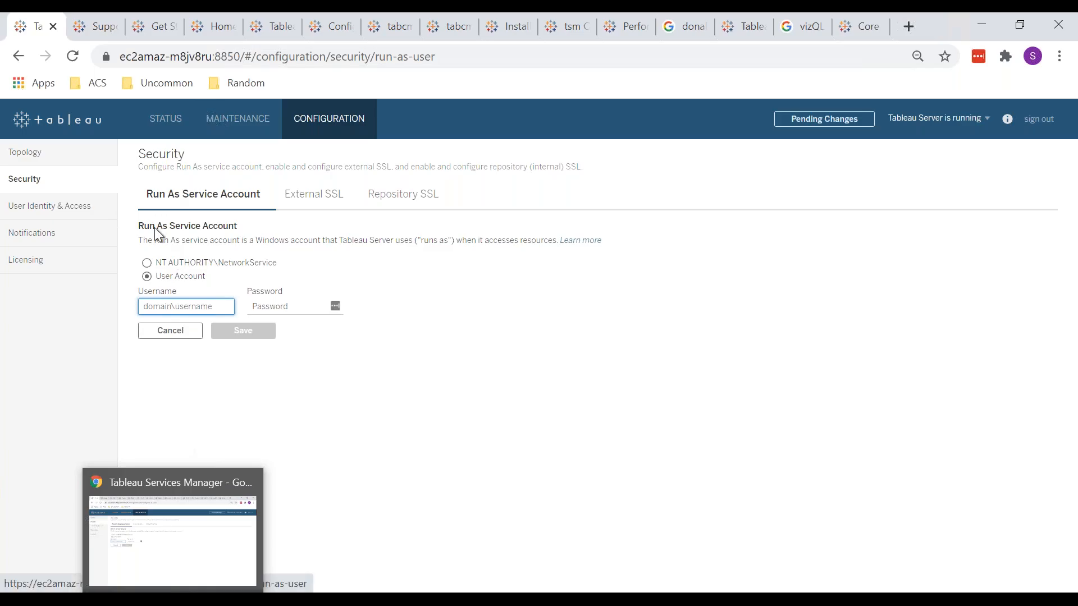
{"action": "left_click", "coordinate": [148, 269]}
{"action": "left_click", "coordinate": [147, 263]}
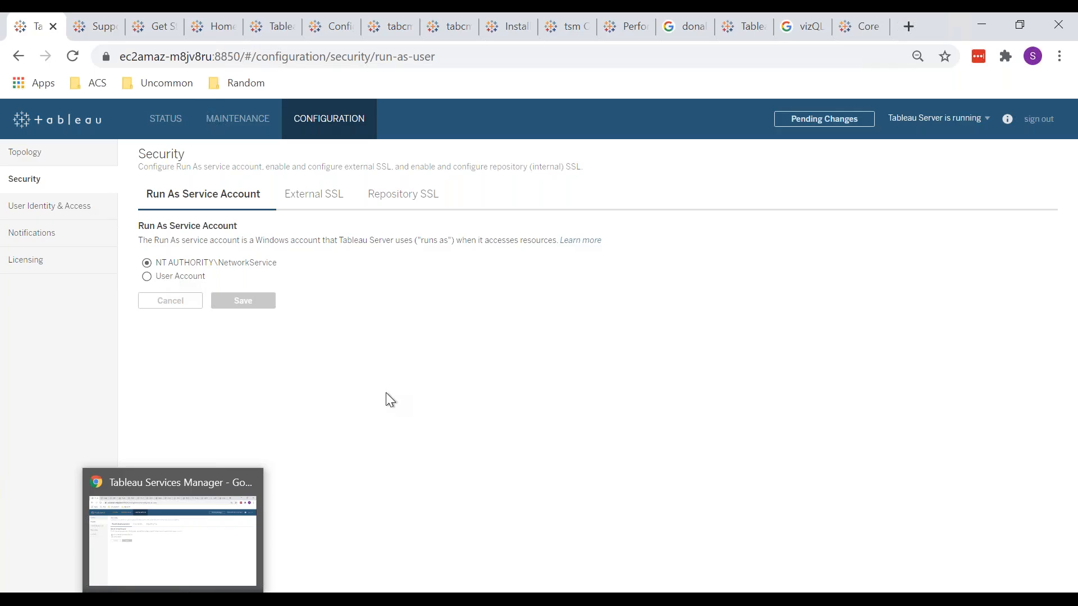
Review the External SSL settings with SSL for server communication ticked but unsaved, and view the Repository SSL options
{"action": "left_click", "coordinate": [312, 208]}
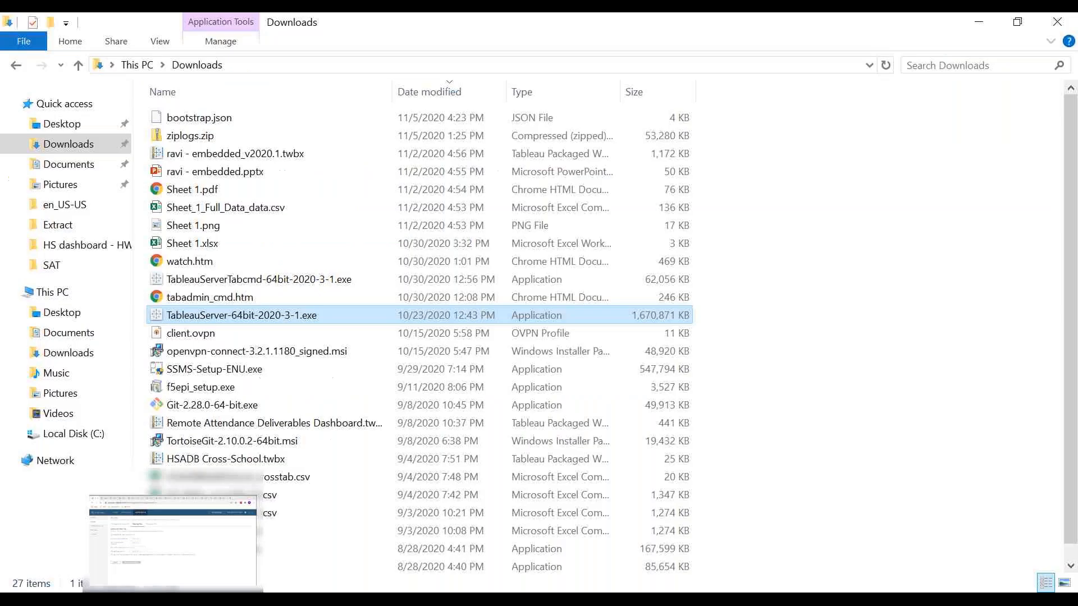
{"action": "left_click", "coordinate": [173, 599]}
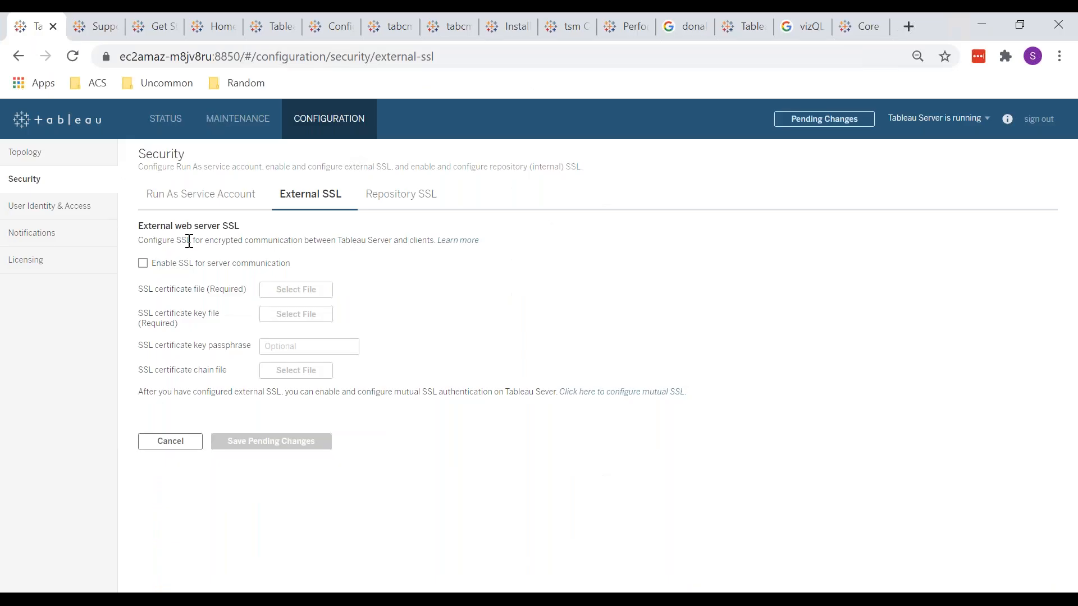
{"action": "left_click", "coordinate": [144, 264]}
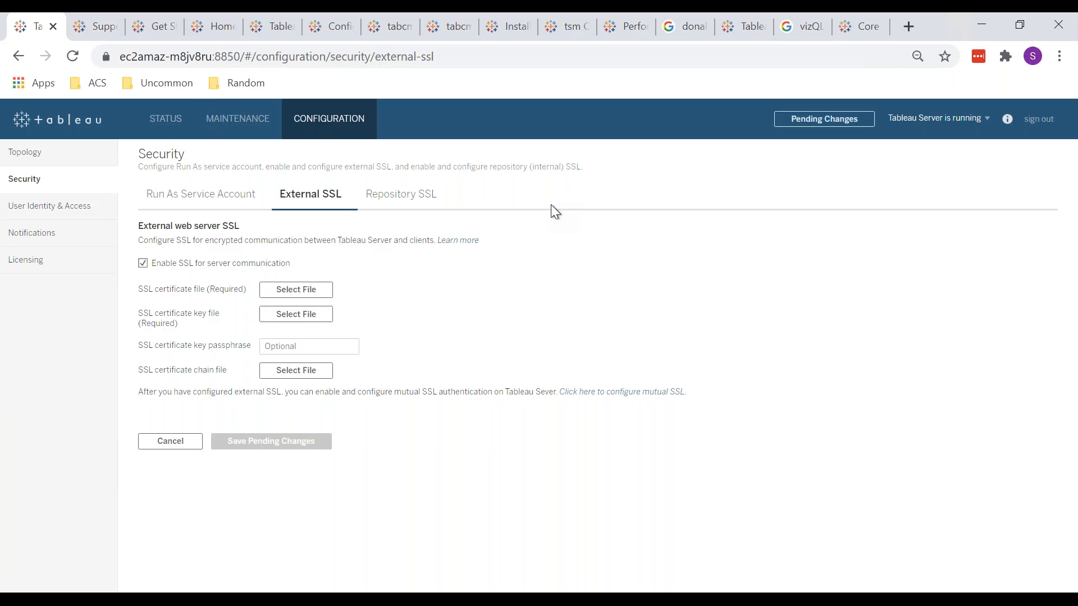
{"action": "left_click", "coordinate": [393, 208]}
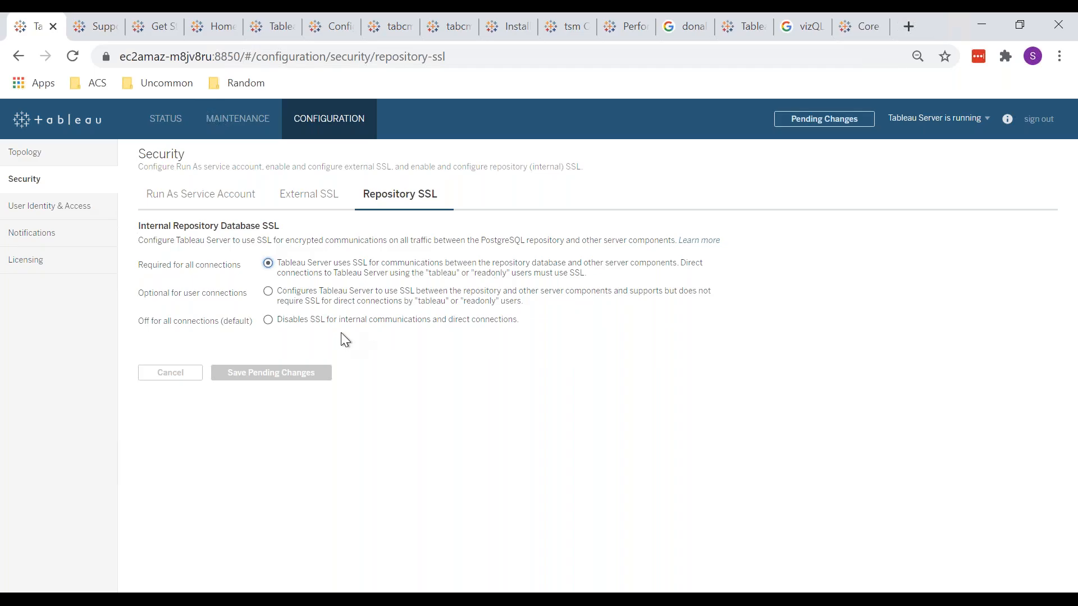
Open User Identity & Access and review the identity store, the authentication method choices and the local password policies
{"action": "left_click", "coordinate": [66, 218]}
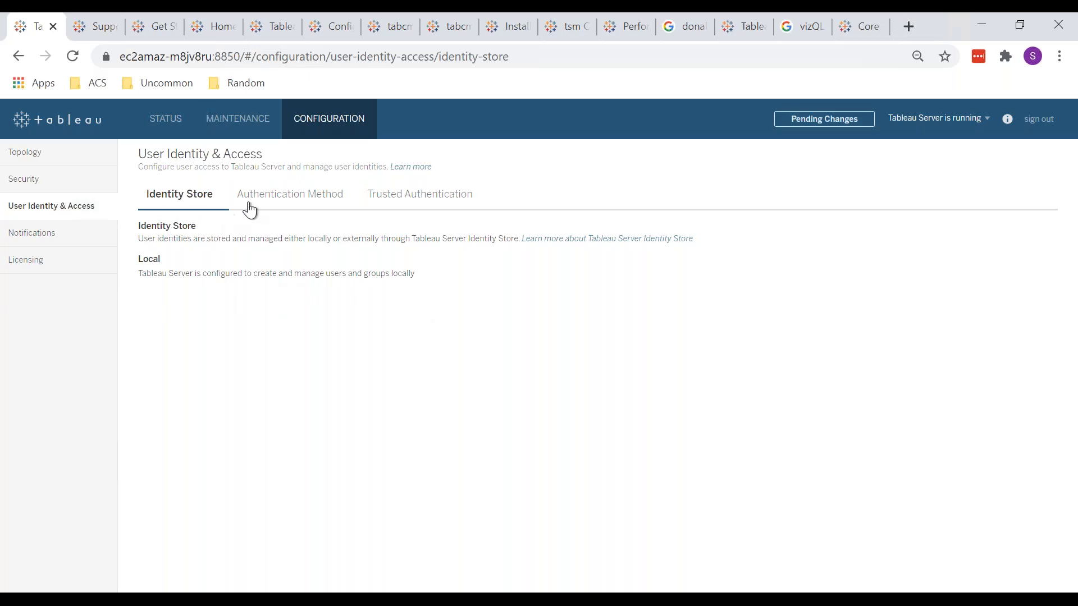
{"action": "left_click", "coordinate": [288, 206]}
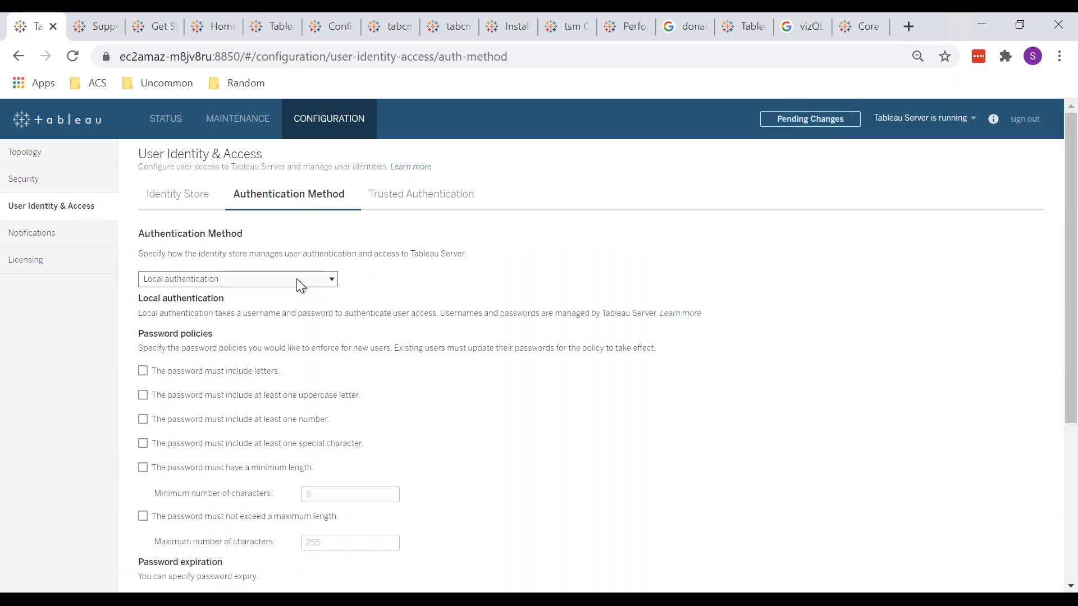
{"action": "left_click", "coordinate": [296, 279]}
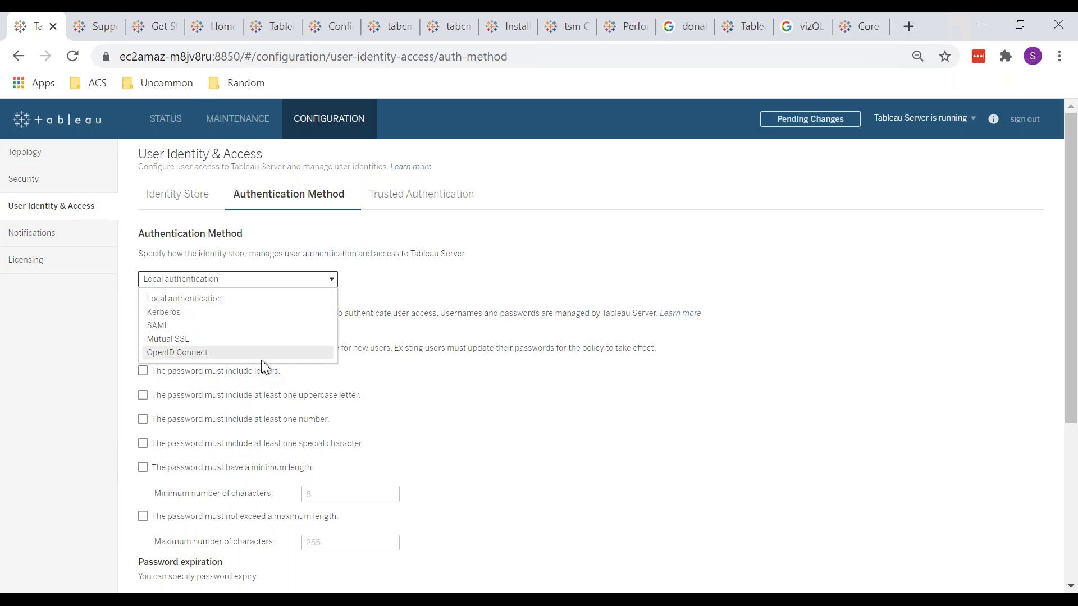
{"action": "left_click", "coordinate": [448, 318]}
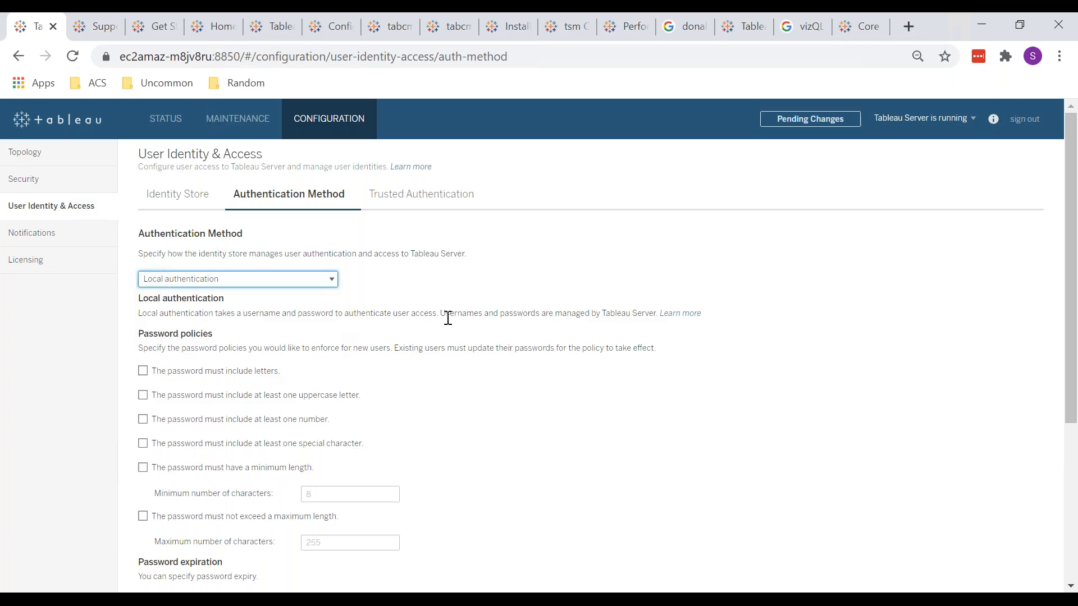
{"action": "scroll", "coordinate": [197, 409], "scroll_direction": "down", "scroll_amount": 3}
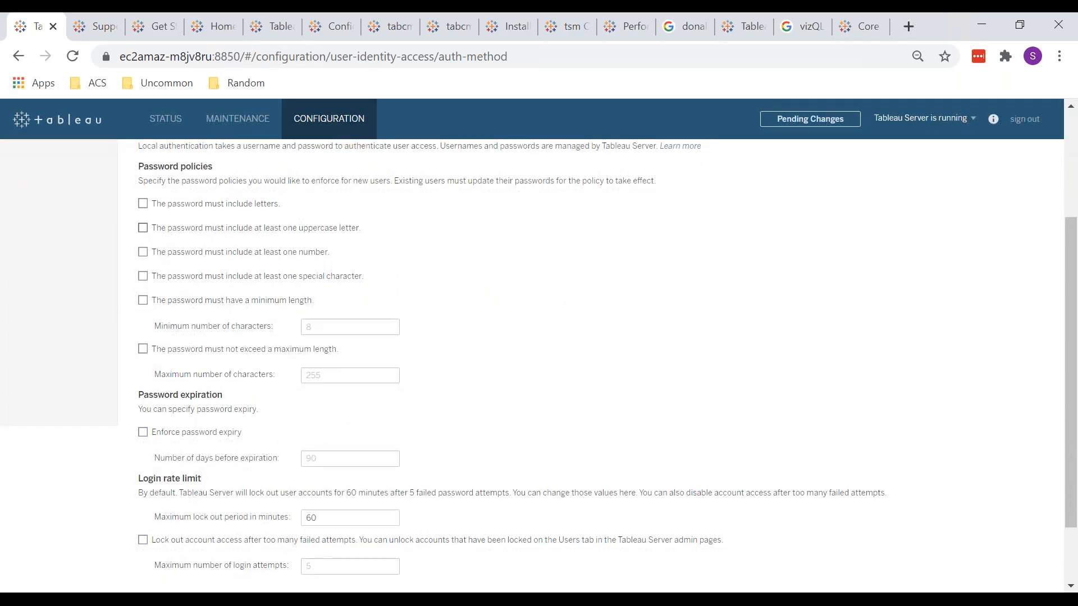
{"action": "scroll", "coordinate": [190, 364], "scroll_direction": "up", "scroll_amount": 3}
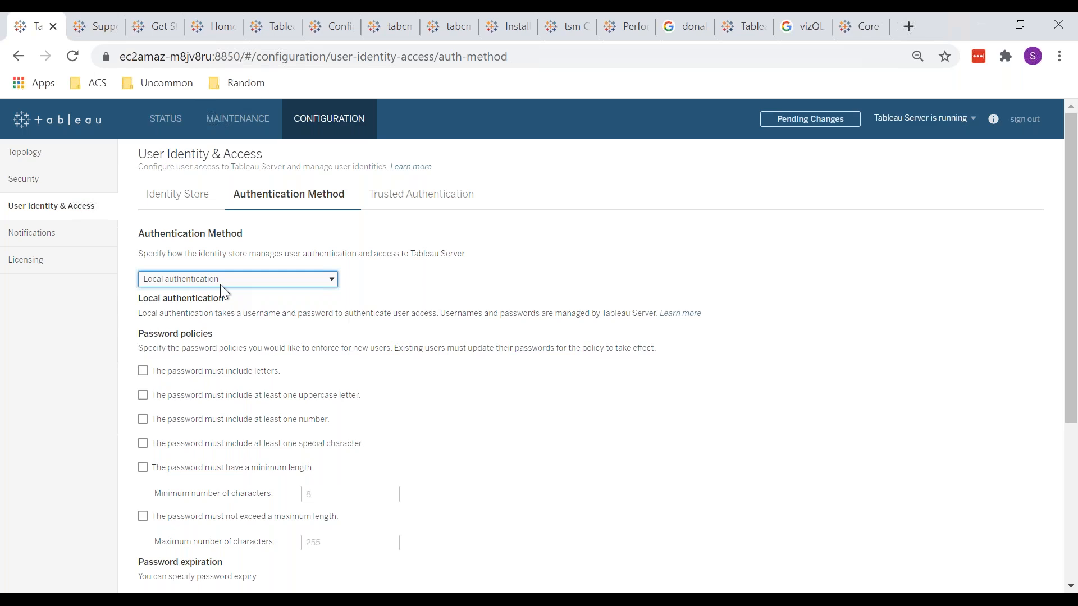
Recheck the alternatives to Local authentication, such as SAML, without changing the method, and look over the password expiration and login rate limit settings
{"action": "left_click", "coordinate": [220, 284]}
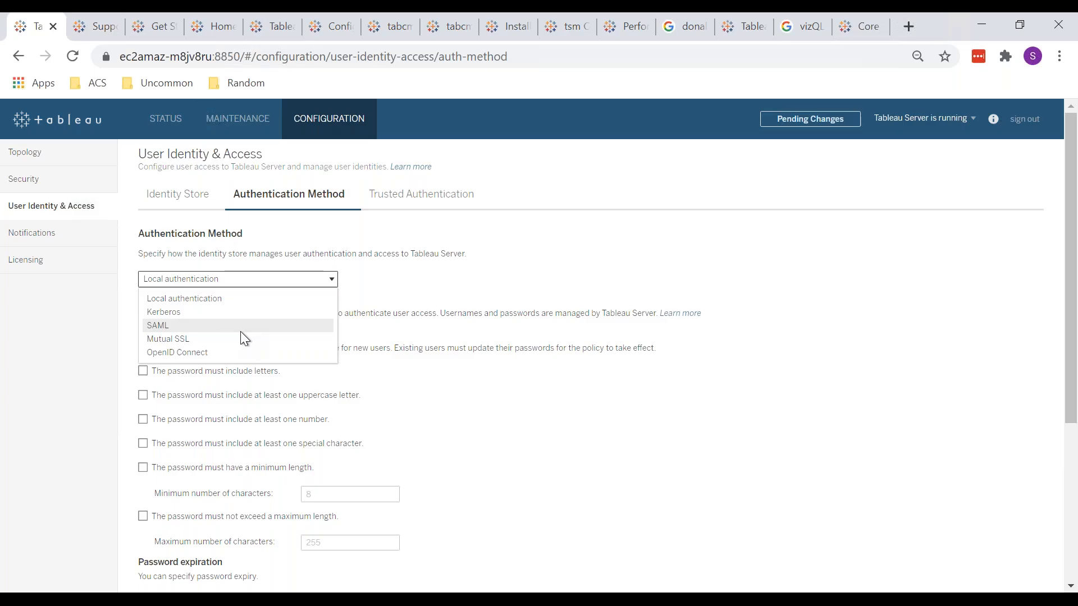
{"action": "left_click", "coordinate": [408, 365]}
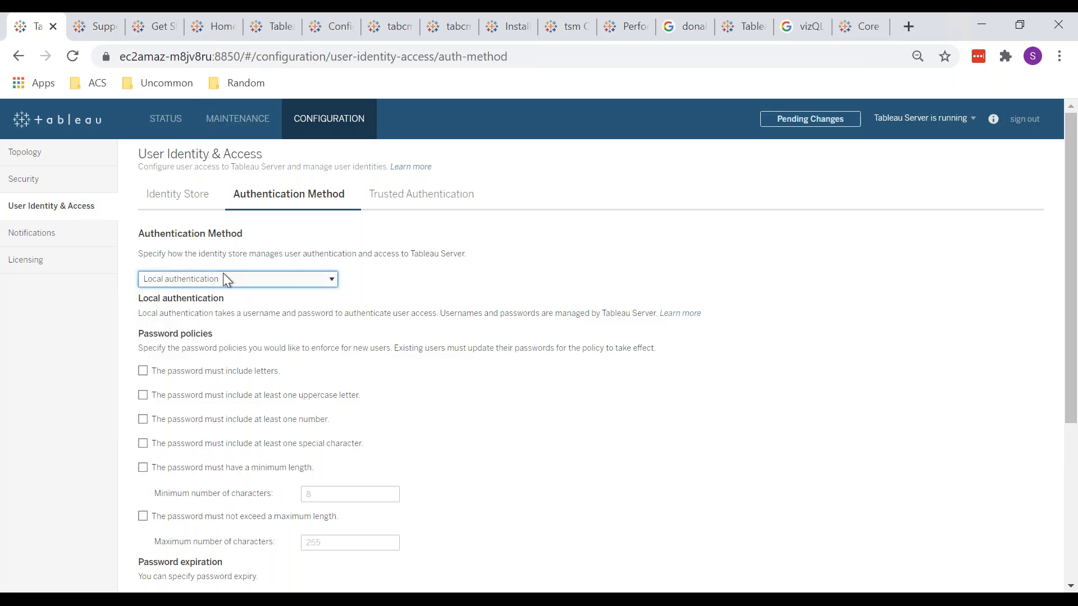
{"action": "left_click", "coordinate": [208, 278]}
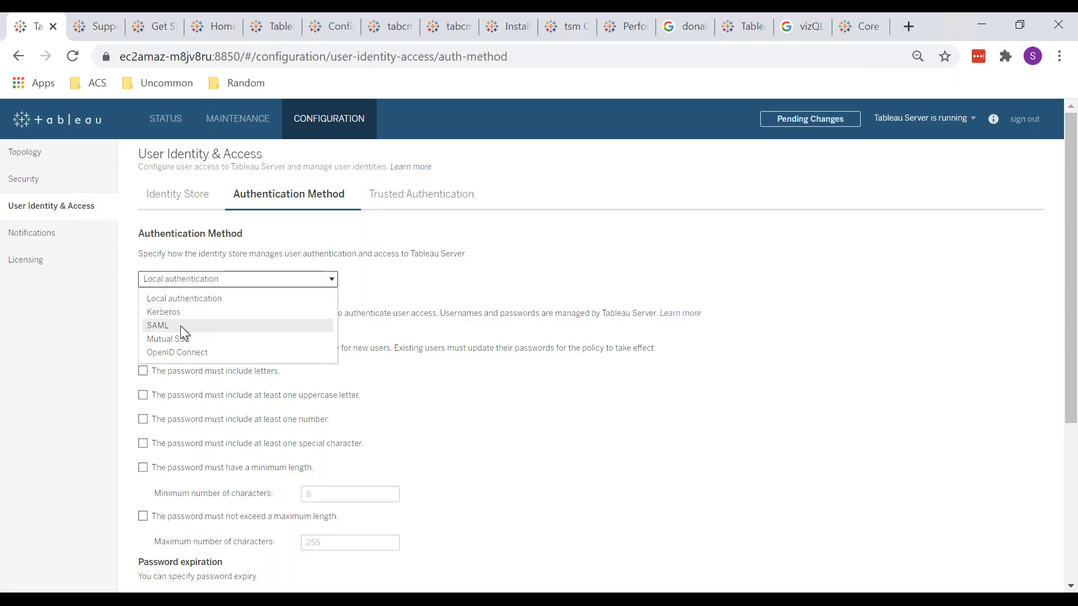
{"action": "left_click", "coordinate": [594, 422]}
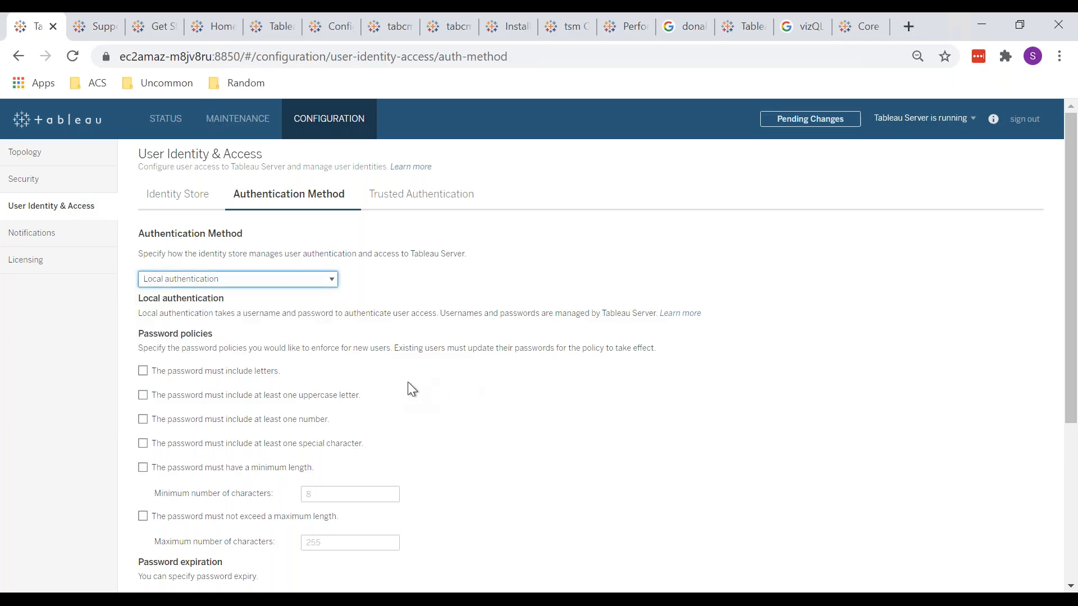
{"action": "scroll", "coordinate": [408, 384], "scroll_direction": "down", "scroll_amount": 2}
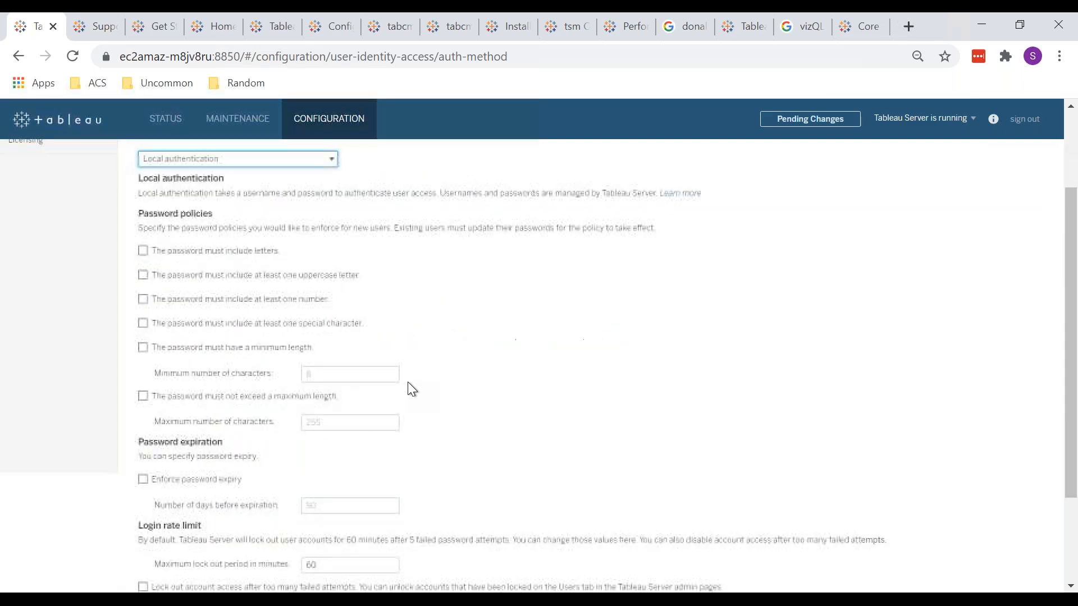
{"action": "scroll", "coordinate": [407, 382], "scroll_direction": "down", "scroll_amount": 2}
{"action": "scroll", "coordinate": [407, 382], "scroll_direction": "up", "scroll_amount": 1}
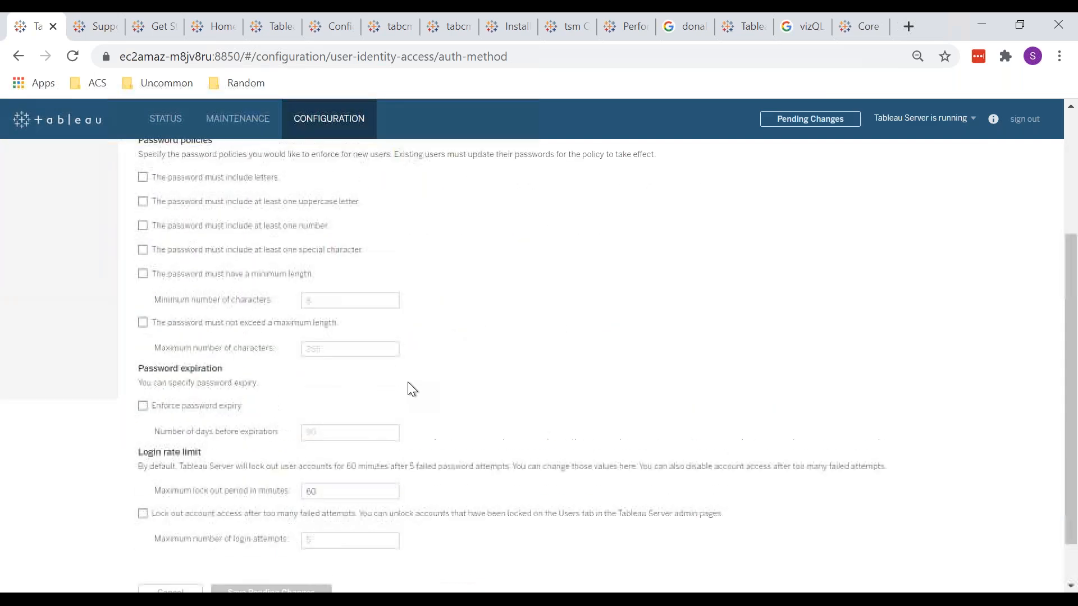
{"action": "scroll", "coordinate": [407, 382], "scroll_direction": "up", "scroll_amount": 3}
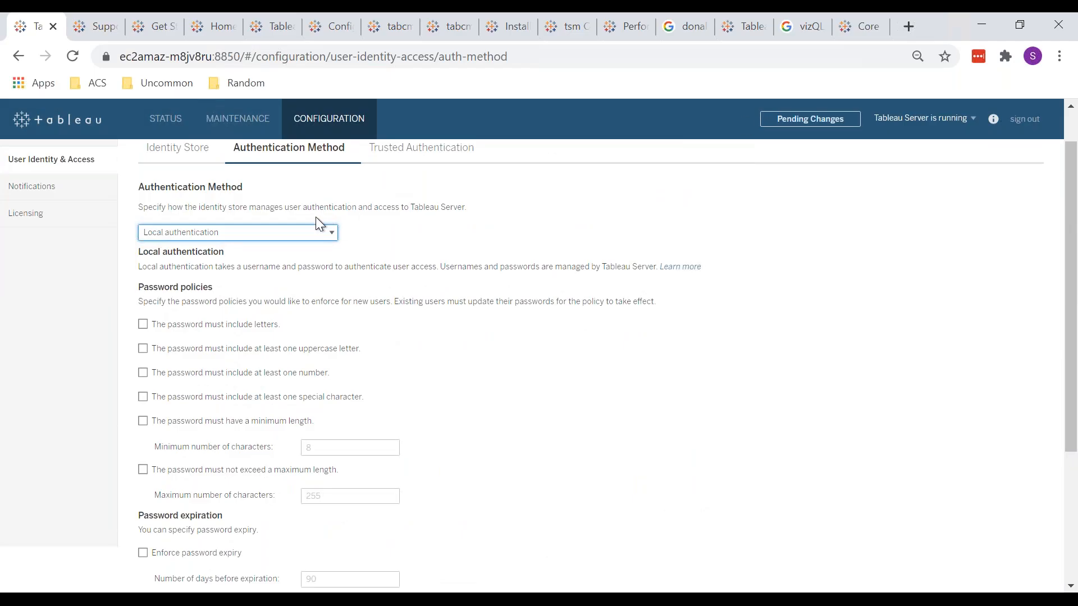
{"action": "scroll", "coordinate": [315, 216], "scroll_direction": "up", "scroll_amount": 1}
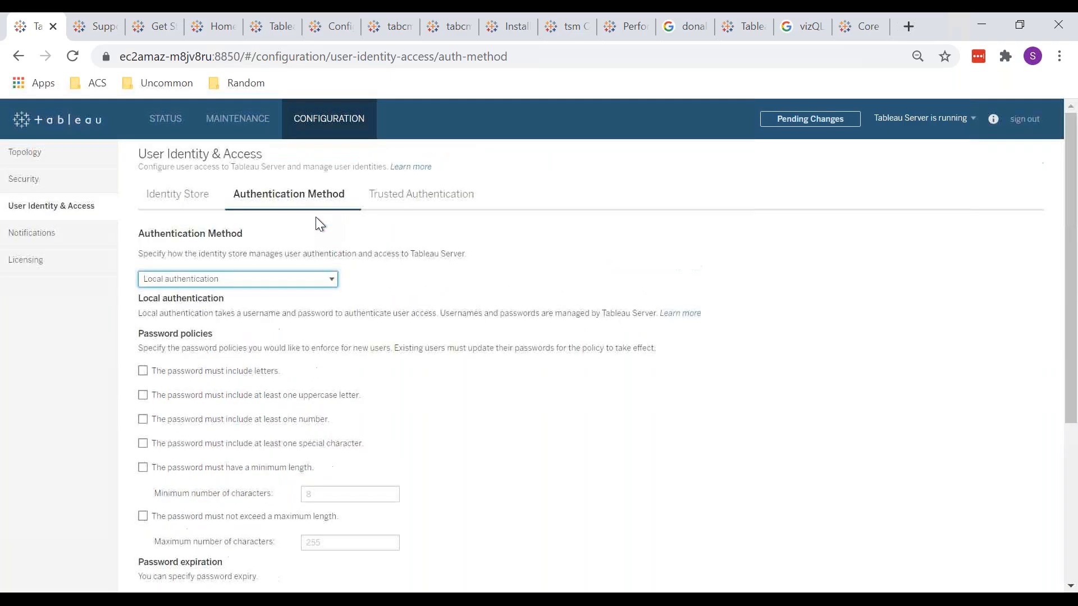
View the Trusted Authentication settings and inspect the trusted hosts and token length fields without changing them
{"action": "left_click", "coordinate": [423, 207]}
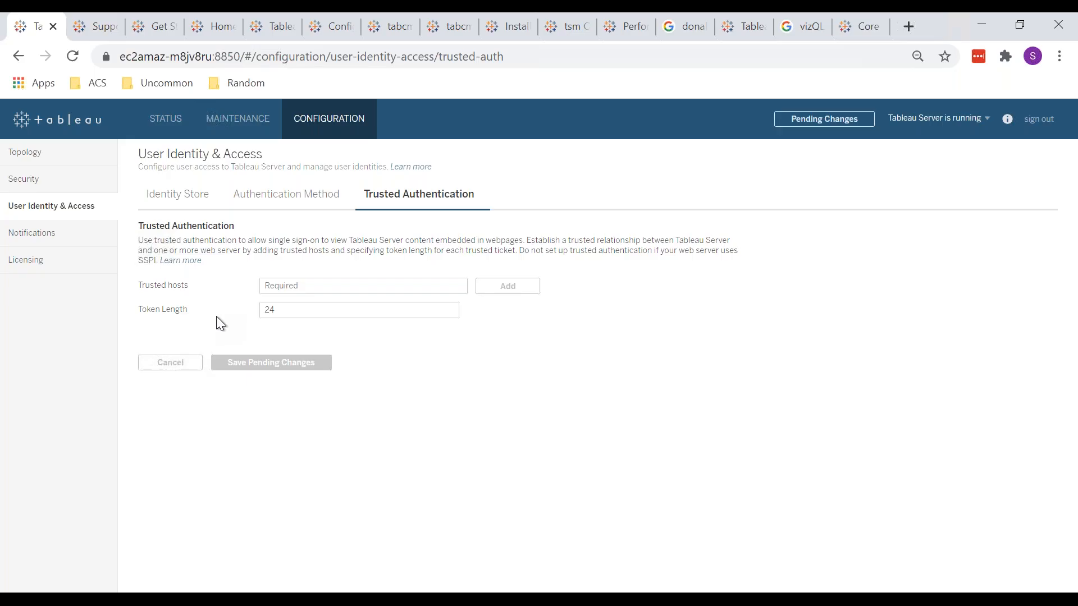
{"action": "left_click", "coordinate": [319, 286]}
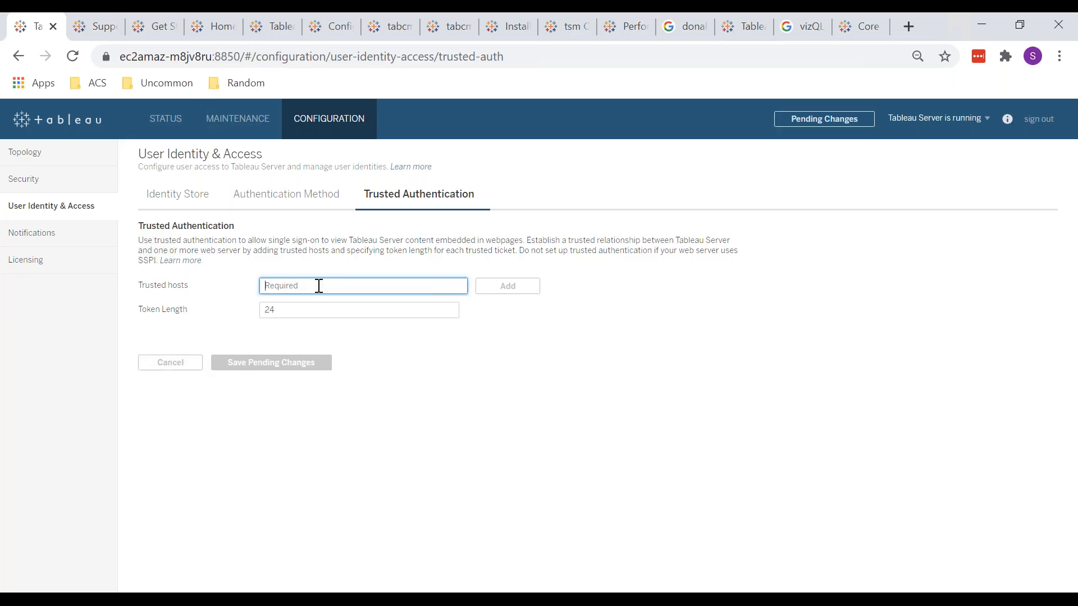
{"action": "left_click", "coordinate": [292, 312]}
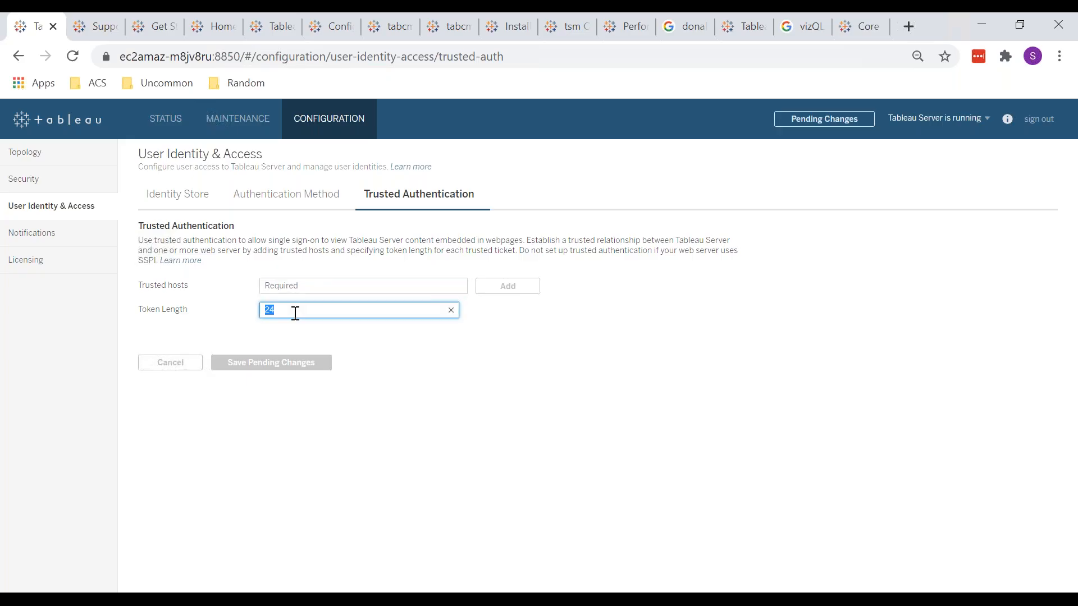
{"action": "left_click", "coordinate": [318, 417]}
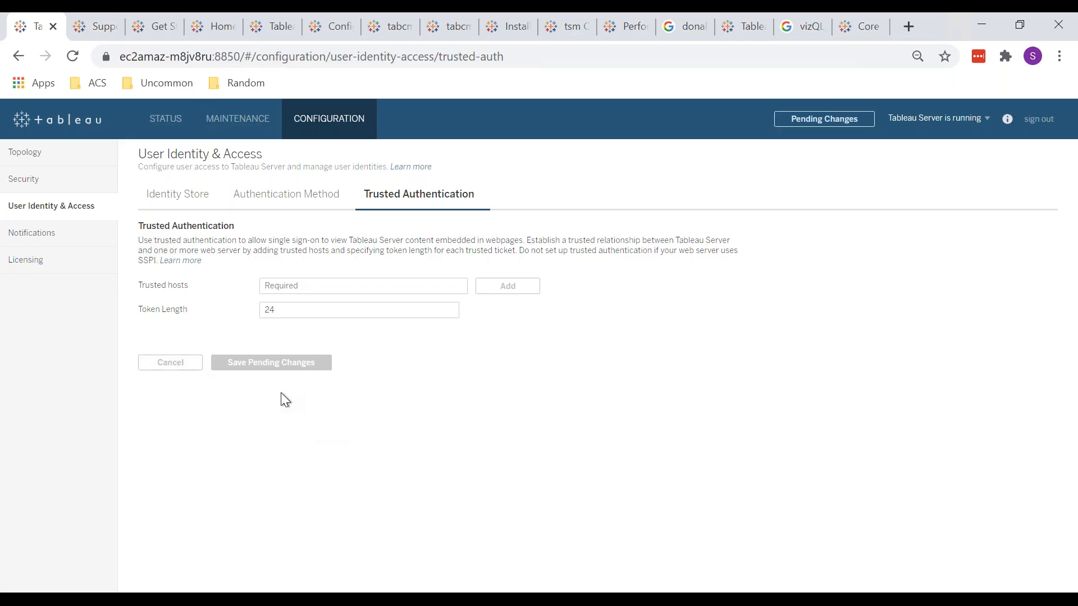
Glance at the Notifications page and return to the Trusted Authentication settings under User Identity & Access
{"action": "left_click", "coordinate": [52, 246]}
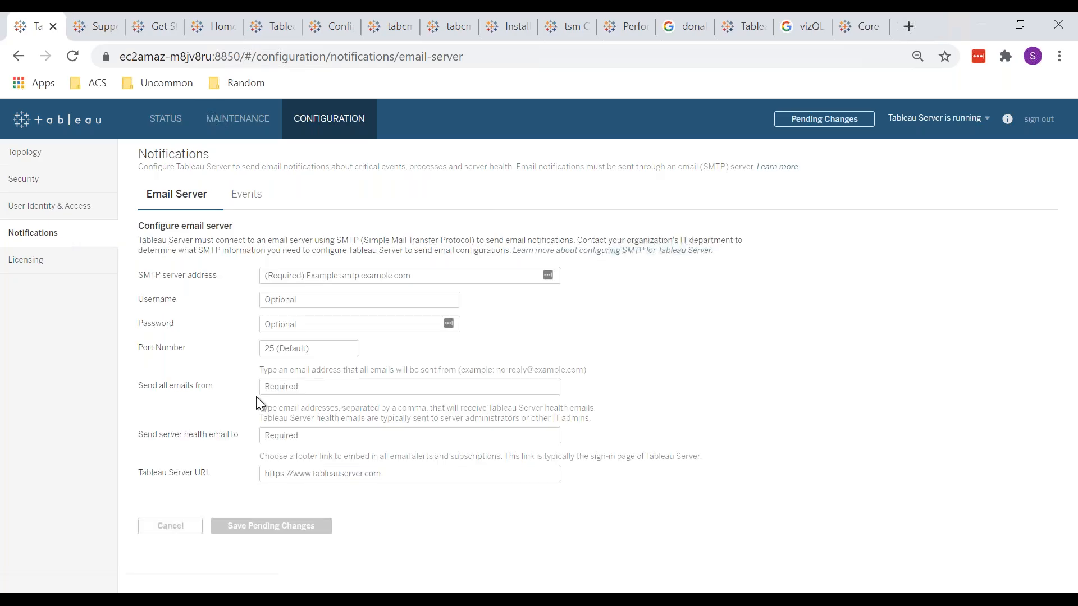
{"action": "left_click", "coordinate": [70, 207]}
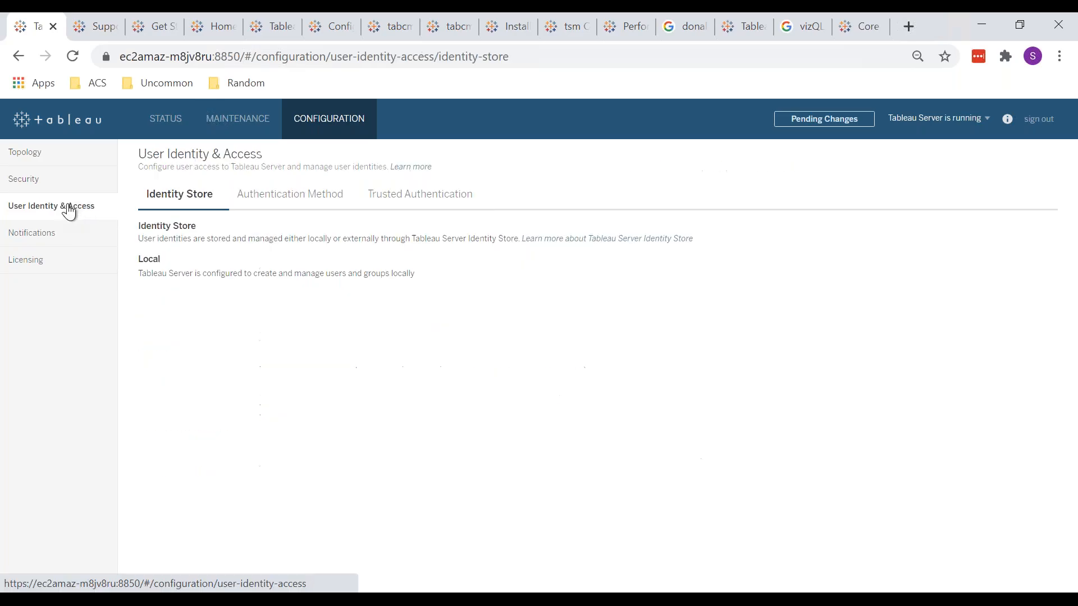
{"action": "left_click", "coordinate": [436, 209]}
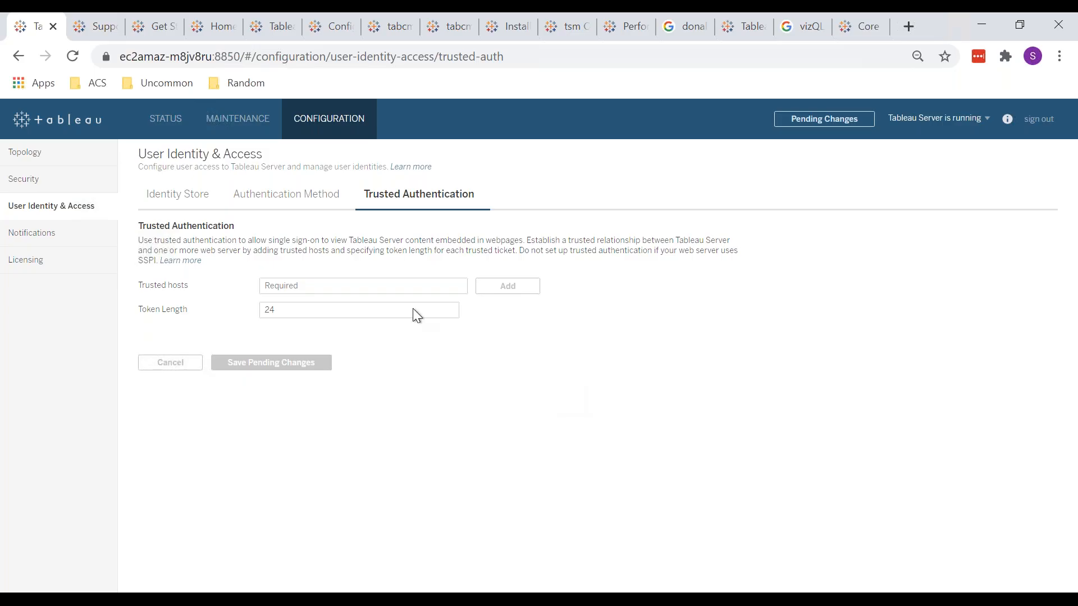
Open the Trusted Authentication help article and read its introduction, the SSPI paragraph and the note on third-party cookies
{"action": "left_click", "coordinate": [411, 166]}
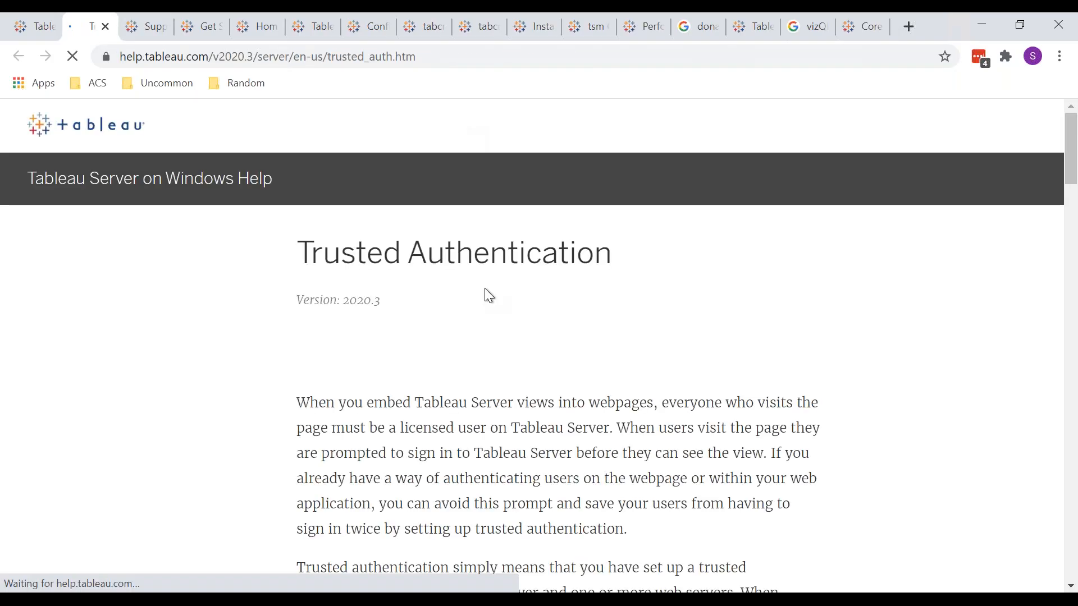
{"action": "scroll", "coordinate": [510, 356], "scroll_direction": "down", "scroll_amount": 3}
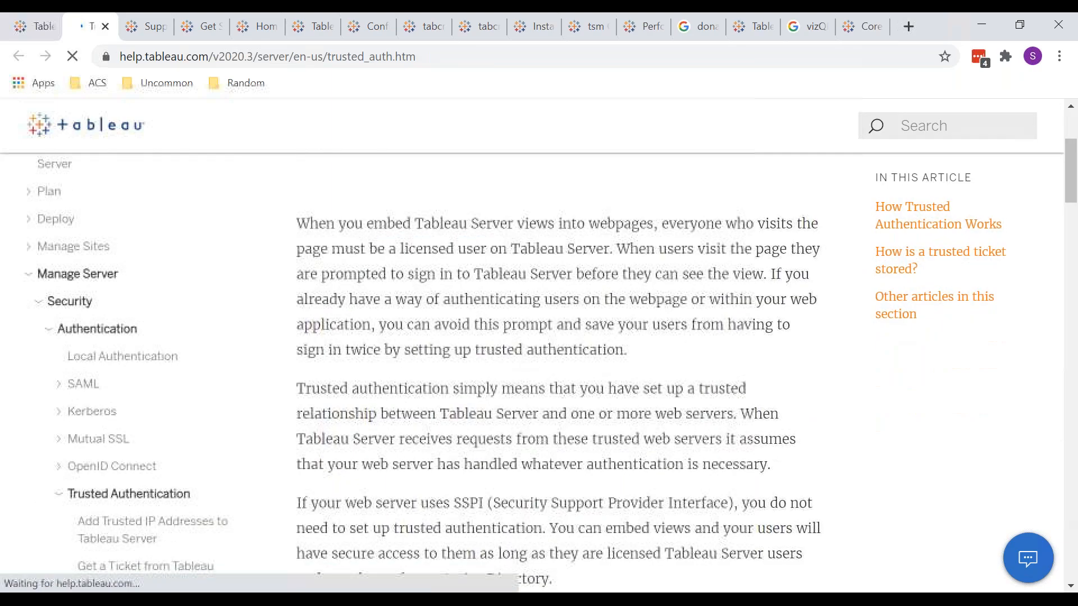
{"action": "scroll", "coordinate": [510, 356], "scroll_direction": "down", "scroll_amount": 1}
{"action": "left_click_drag", "start_coordinate": [493, 433], "coordinate": [728, 441]}
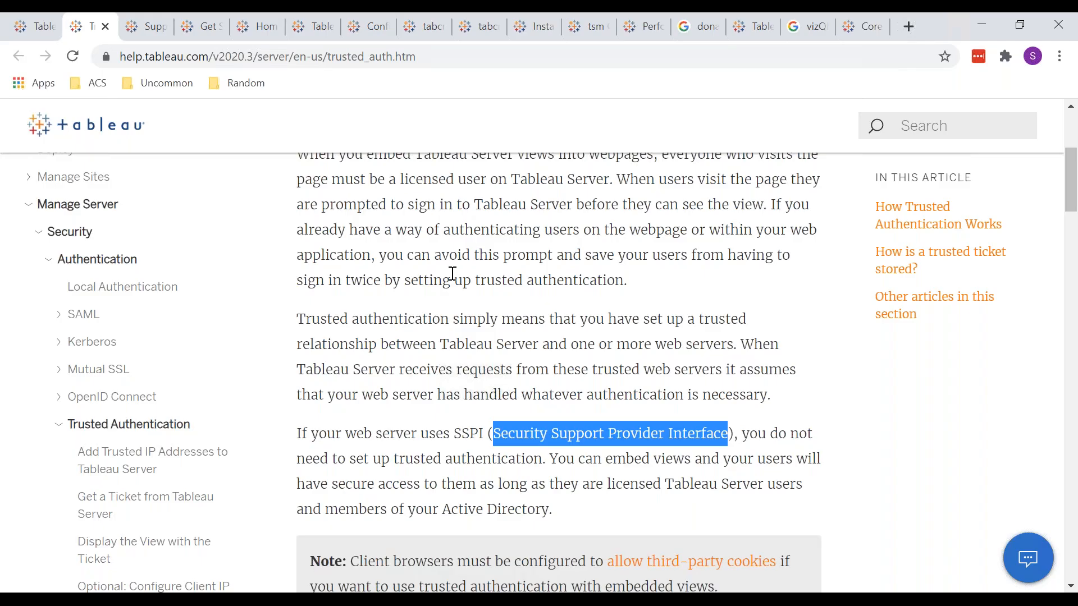
{"action": "scroll", "coordinate": [452, 274], "scroll_direction": "down", "scroll_amount": 1}
{"action": "scroll", "coordinate": [452, 273], "scroll_direction": "down", "scroll_amount": 1}
{"action": "scroll", "coordinate": [475, 333], "scroll_direction": "down", "scroll_amount": 3}
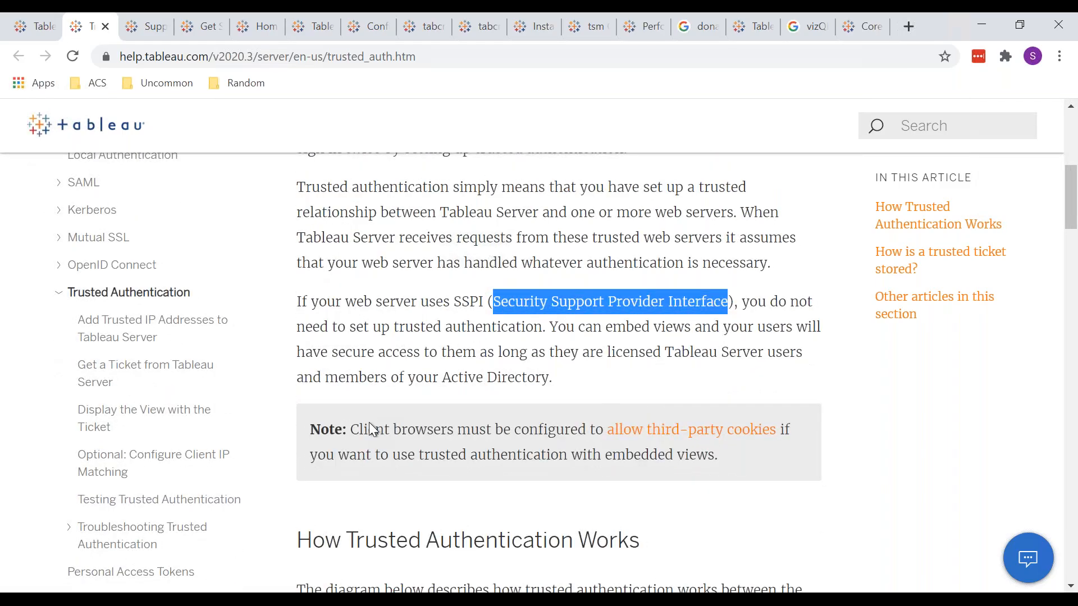
{"action": "left_click_drag", "start_coordinate": [363, 429], "coordinate": [505, 443]}
{"action": "left_click_drag", "start_coordinate": [580, 437], "coordinate": [713, 452]}
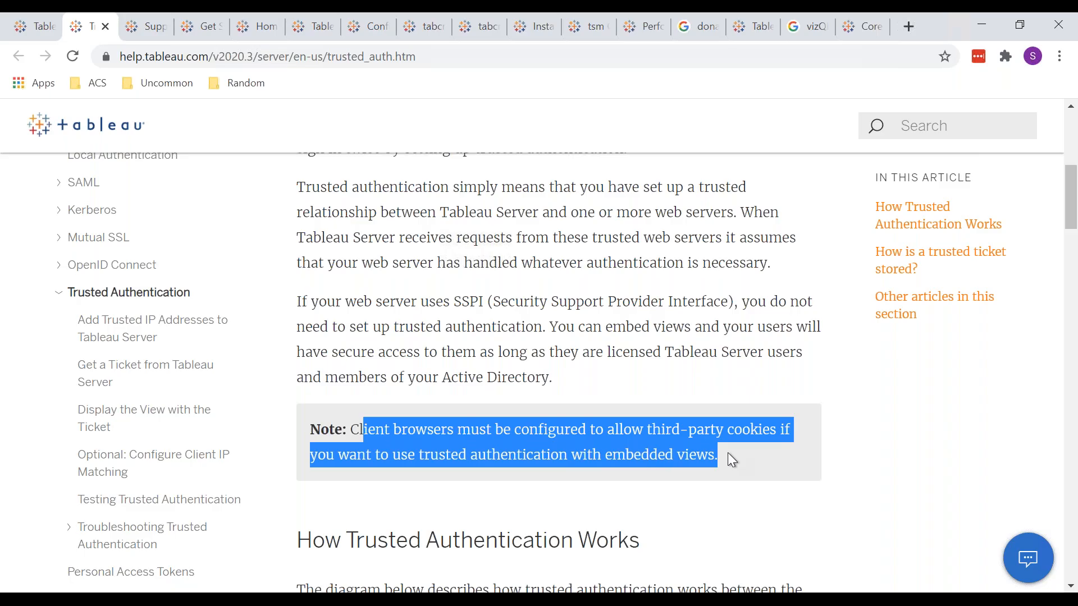
Read how trusted authentication works in the diagram and numbered steps, and how a trusted ticket is stored, down to the related articles
{"action": "scroll", "coordinate": [729, 455], "scroll_direction": "down", "scroll_amount": 3}
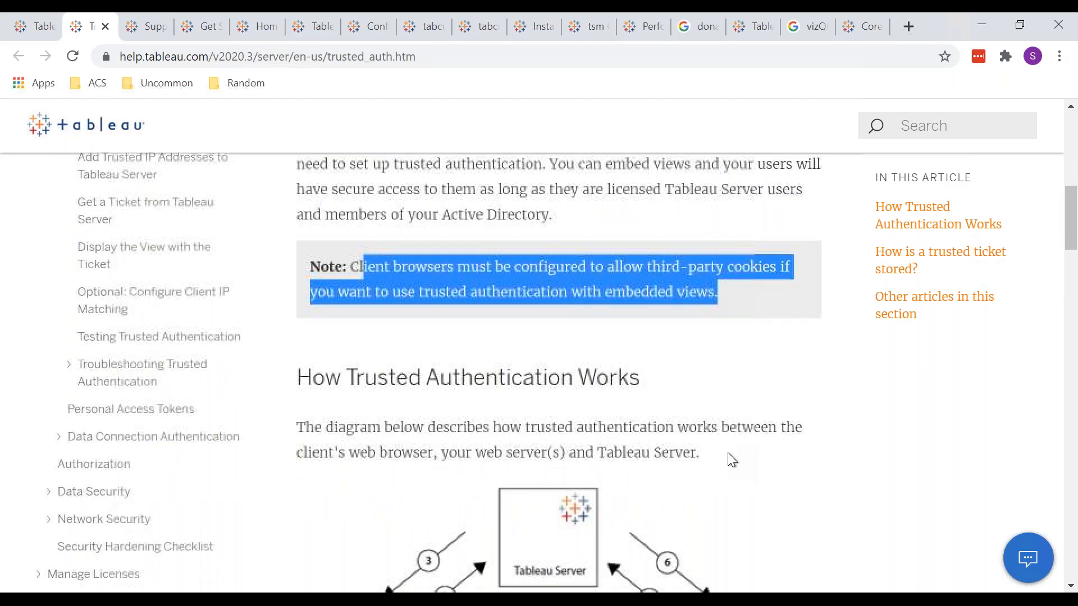
{"action": "scroll", "coordinate": [728, 455], "scroll_direction": "down", "scroll_amount": 1}
{"action": "scroll", "coordinate": [729, 455], "scroll_direction": "down", "scroll_amount": 1}
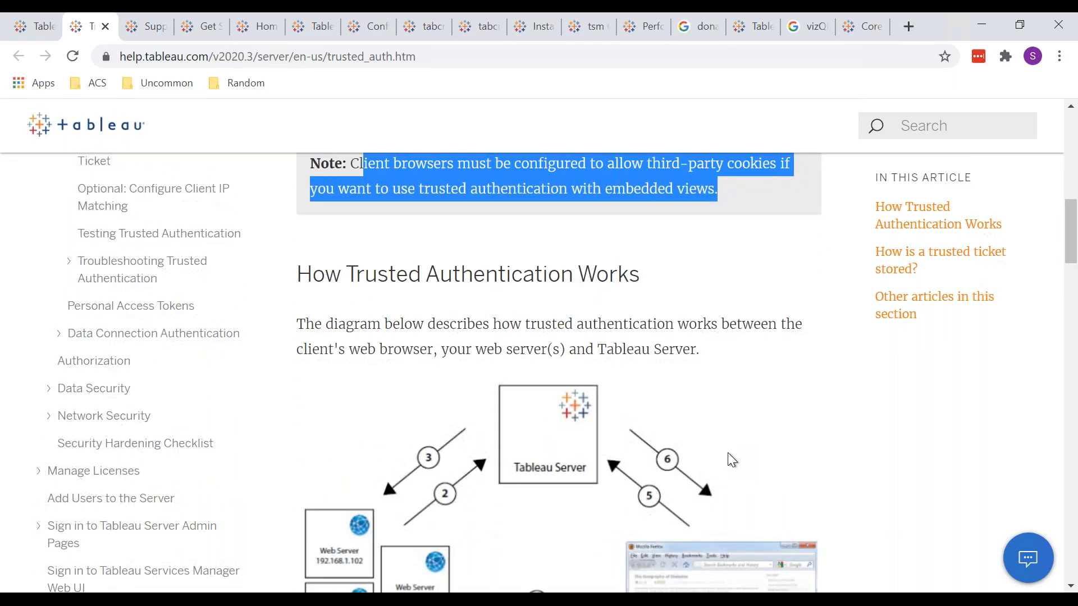
{"action": "scroll", "coordinate": [728, 455], "scroll_direction": "down", "scroll_amount": 3}
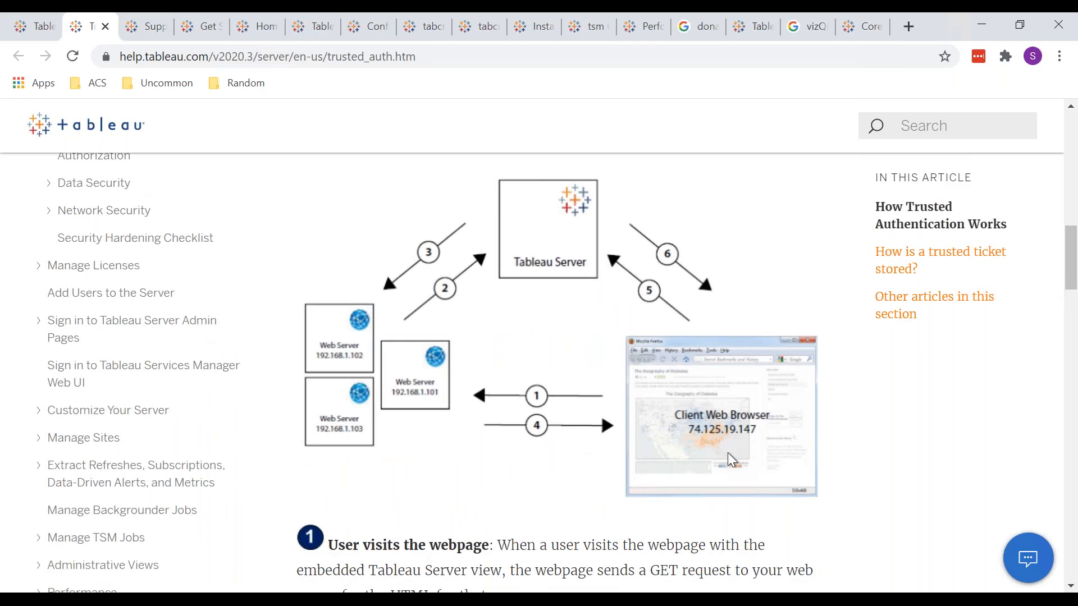
{"action": "scroll", "coordinate": [521, 387], "scroll_direction": "down", "scroll_amount": 4}
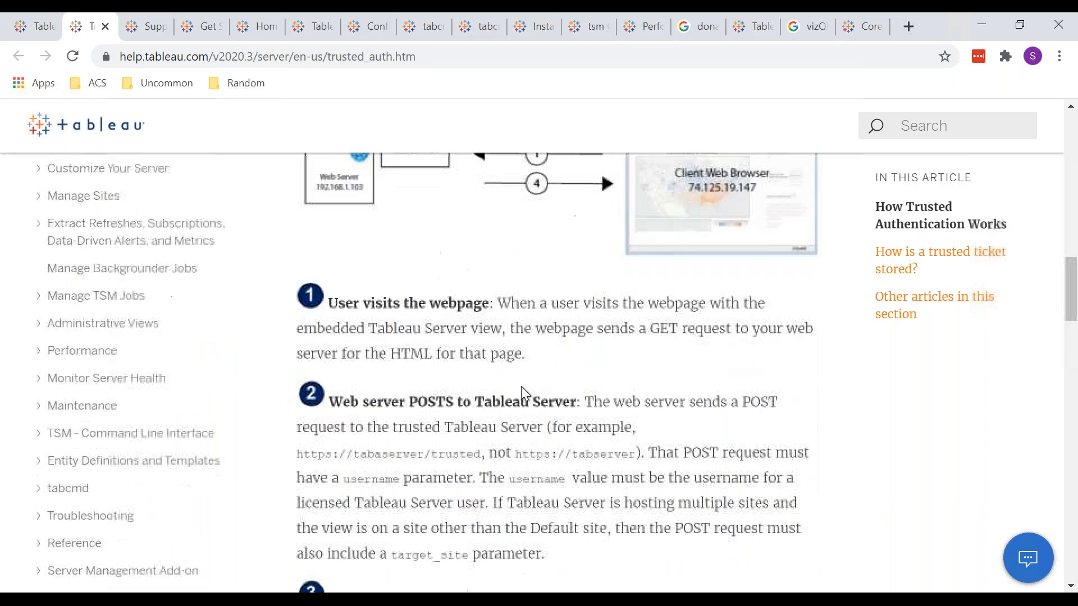
{"action": "scroll", "coordinate": [521, 386], "scroll_direction": "down", "scroll_amount": 2}
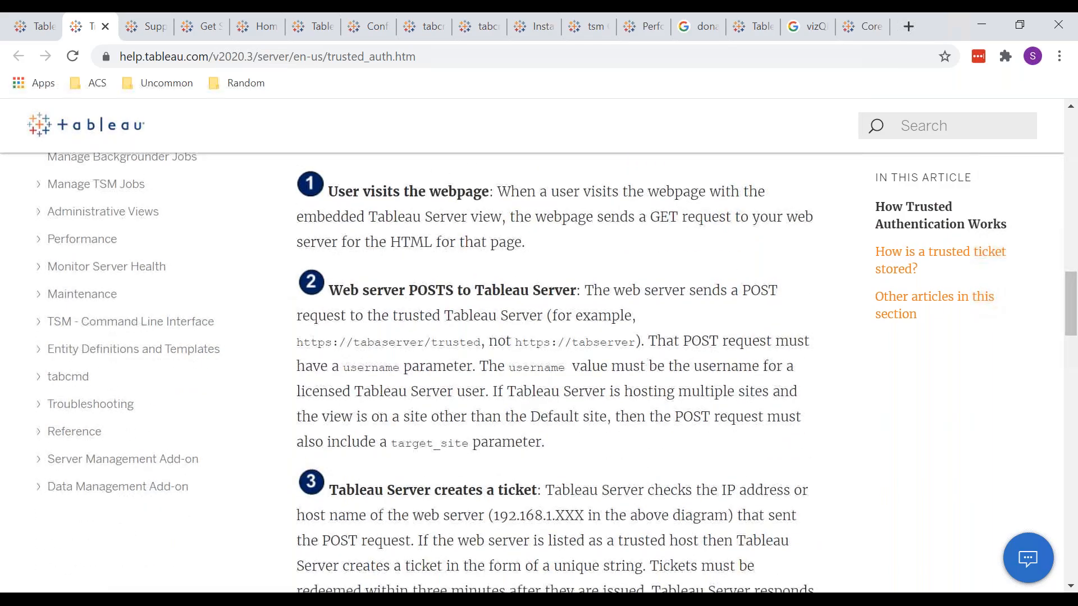
{"action": "scroll", "coordinate": [555, 370], "scroll_direction": "down", "scroll_amount": 5}
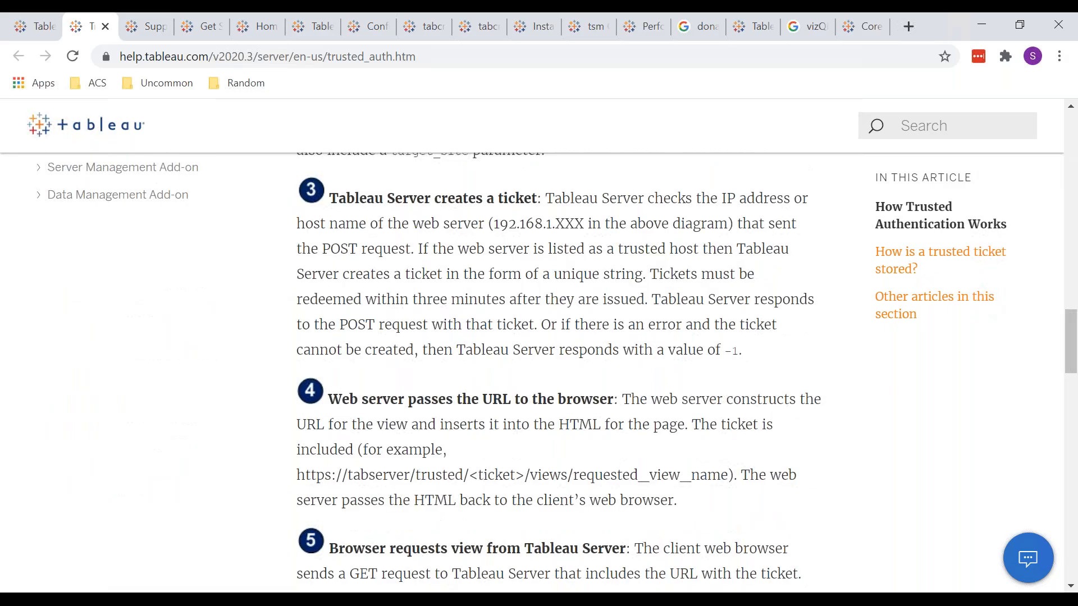
{"action": "scroll", "coordinate": [556, 370], "scroll_direction": "down", "scroll_amount": 4}
{"action": "scroll", "coordinate": [555, 371], "scroll_direction": "down", "scroll_amount": 10}
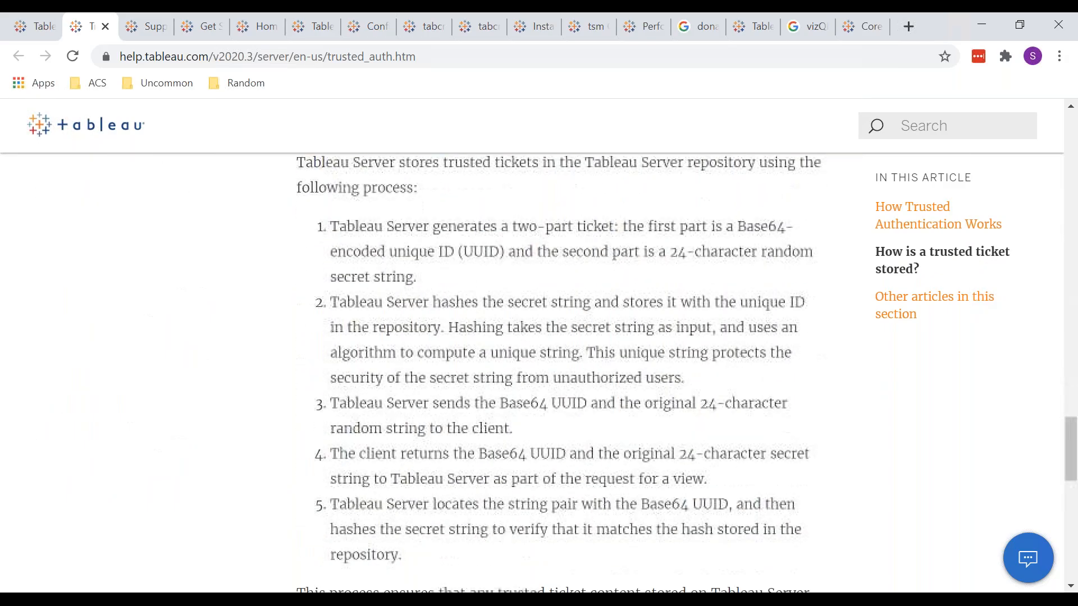
{"action": "scroll", "coordinate": [555, 371], "scroll_direction": "down", "scroll_amount": 7}
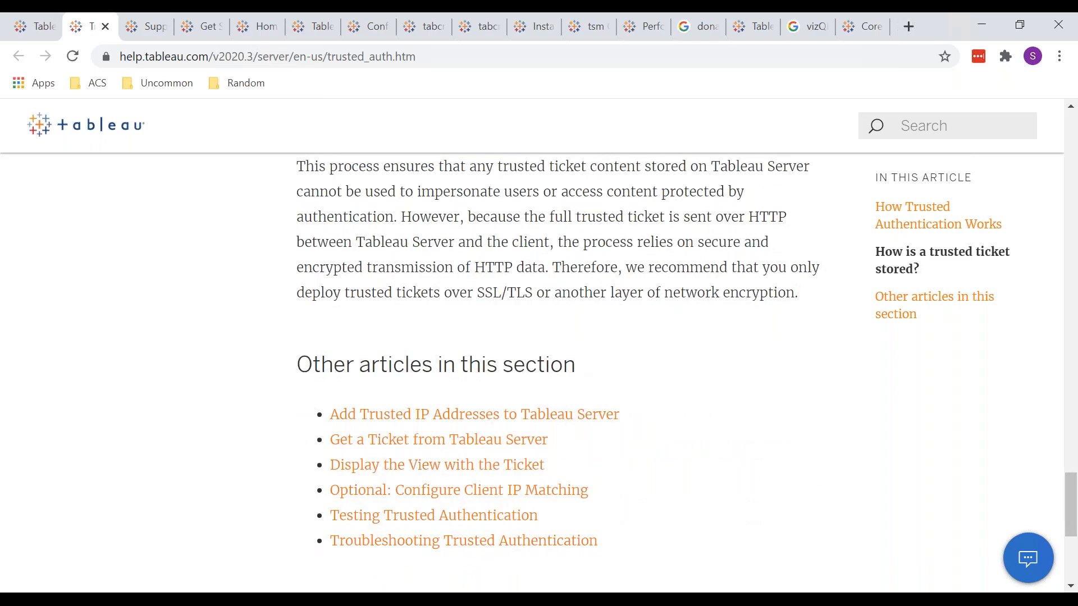
{"action": "scroll", "coordinate": [415, 394], "scroll_direction": "down", "scroll_amount": 1}
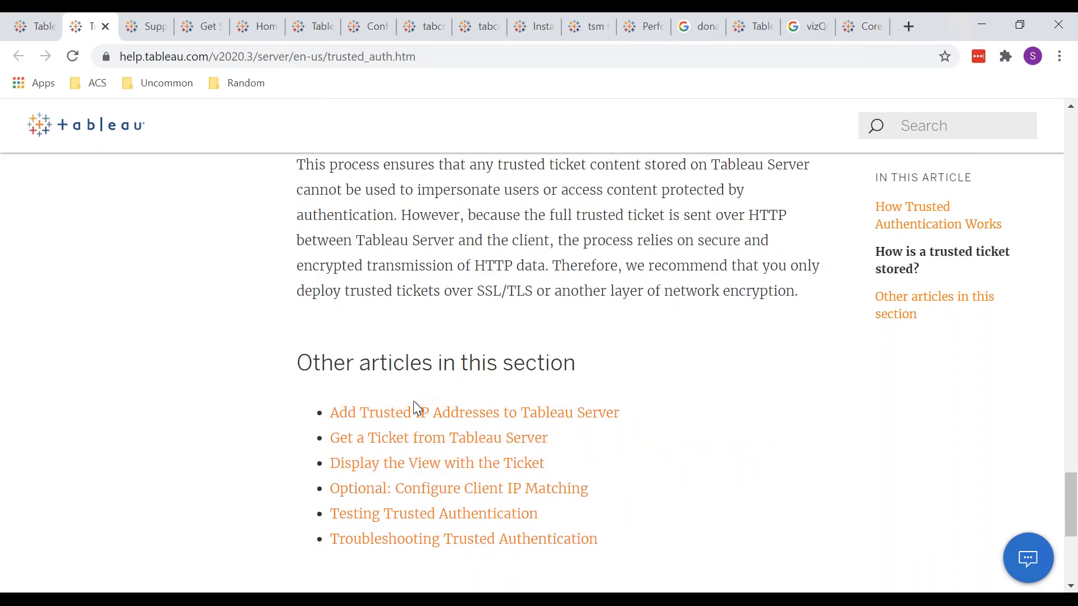
Open the article Add Trusted IP Addresses to Tableau Server and read the TSM web interface procedure, including trusted hosts, notes and token length
{"action": "left_click", "coordinate": [422, 414]}
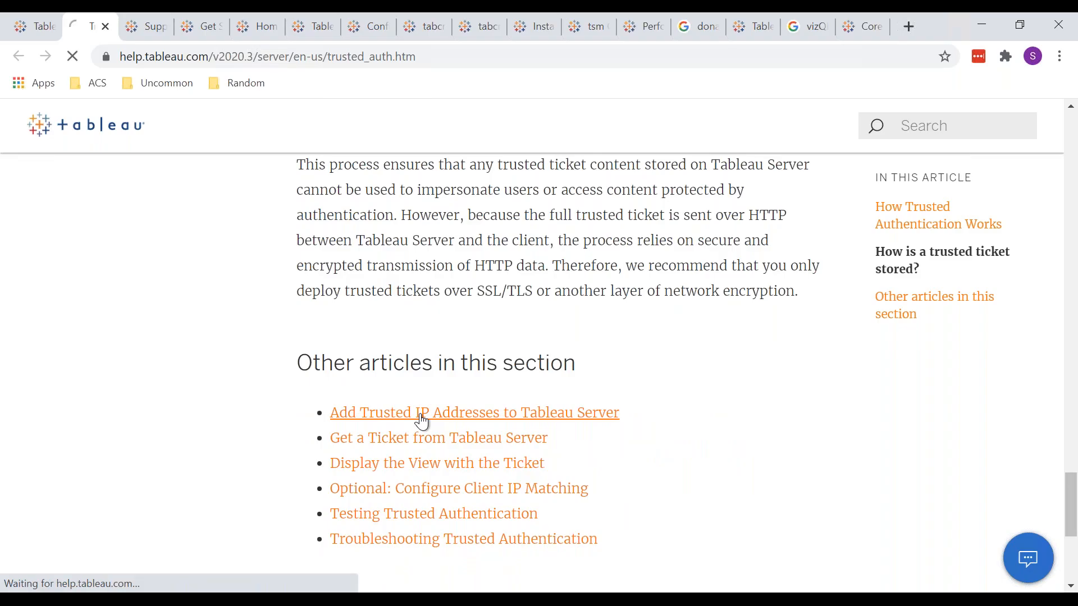
{"action": "scroll", "coordinate": [422, 421], "scroll_direction": "down", "scroll_amount": 5}
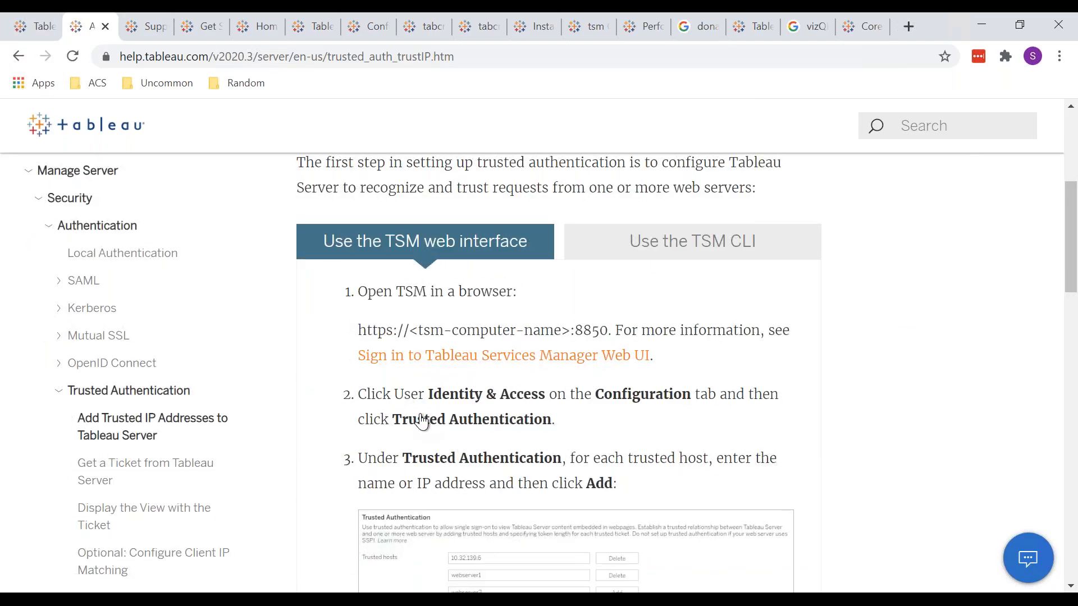
{"action": "scroll", "coordinate": [422, 421], "scroll_direction": "down", "scroll_amount": 2}
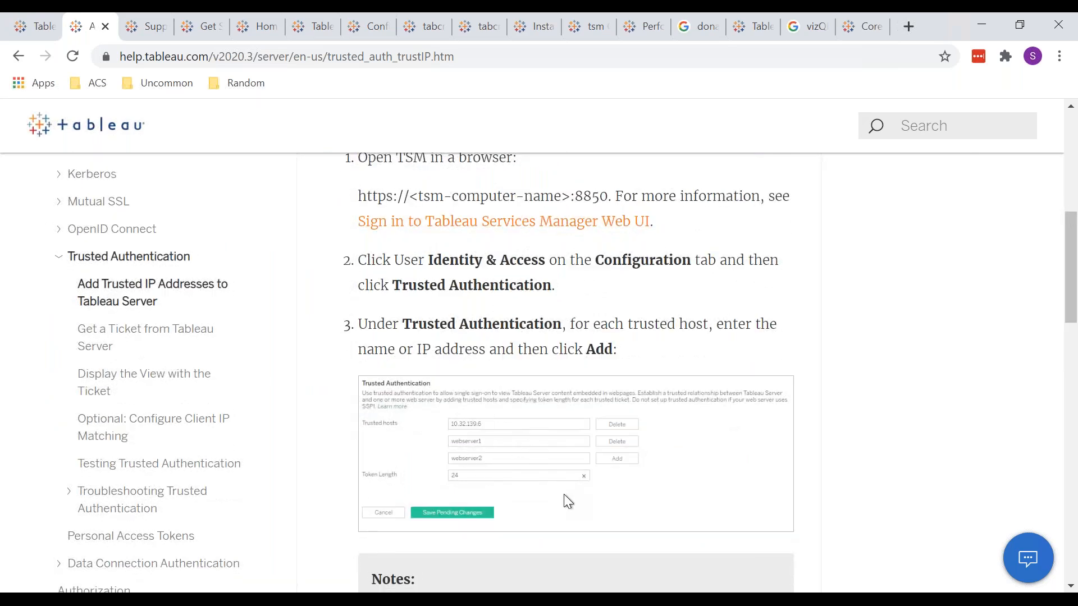
{"action": "scroll", "coordinate": [564, 493], "scroll_direction": "down", "scroll_amount": 1}
{"action": "scroll", "coordinate": [564, 494], "scroll_direction": "down", "scroll_amount": 1}
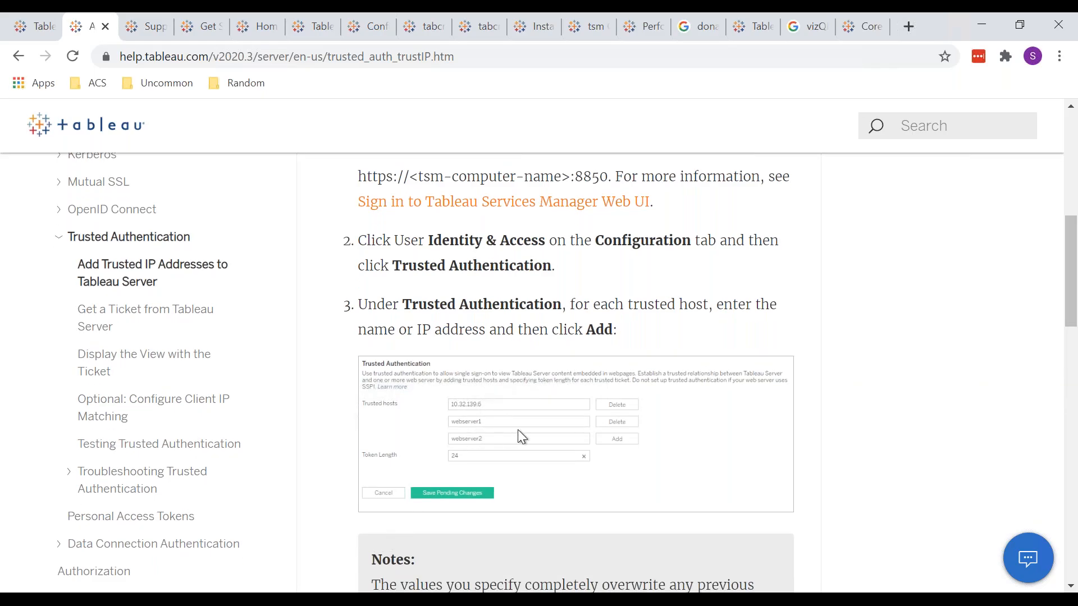
{"action": "scroll", "coordinate": [546, 485], "scroll_direction": "down", "scroll_amount": 1}
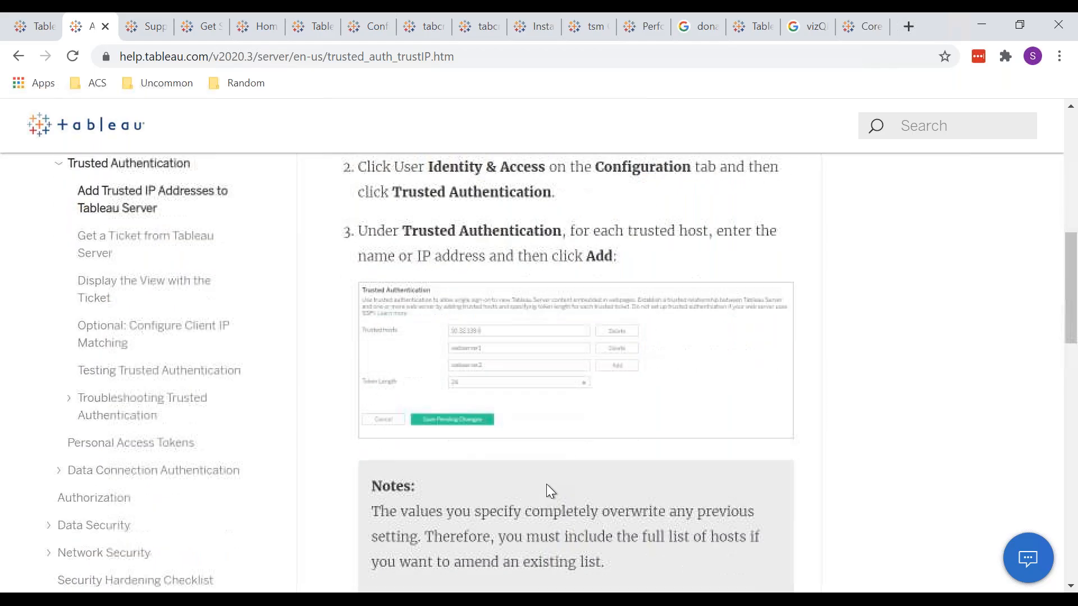
{"action": "scroll", "coordinate": [547, 485], "scroll_direction": "down", "scroll_amount": 2}
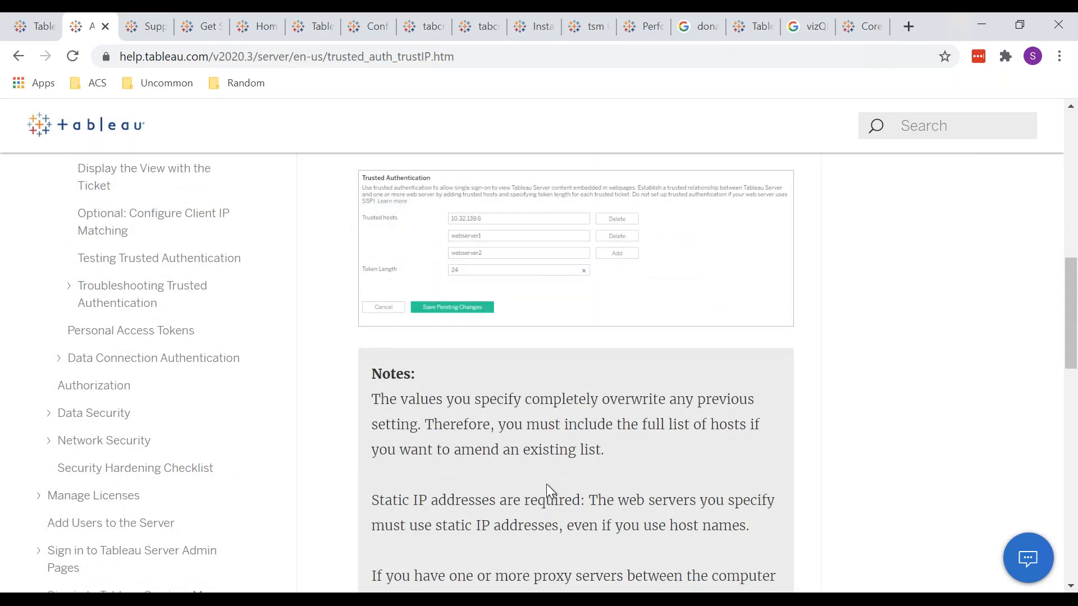
{"action": "scroll", "coordinate": [547, 484], "scroll_direction": "down", "scroll_amount": 5}
{"action": "scroll", "coordinate": [546, 484], "scroll_direction": "down", "scroll_amount": 5}
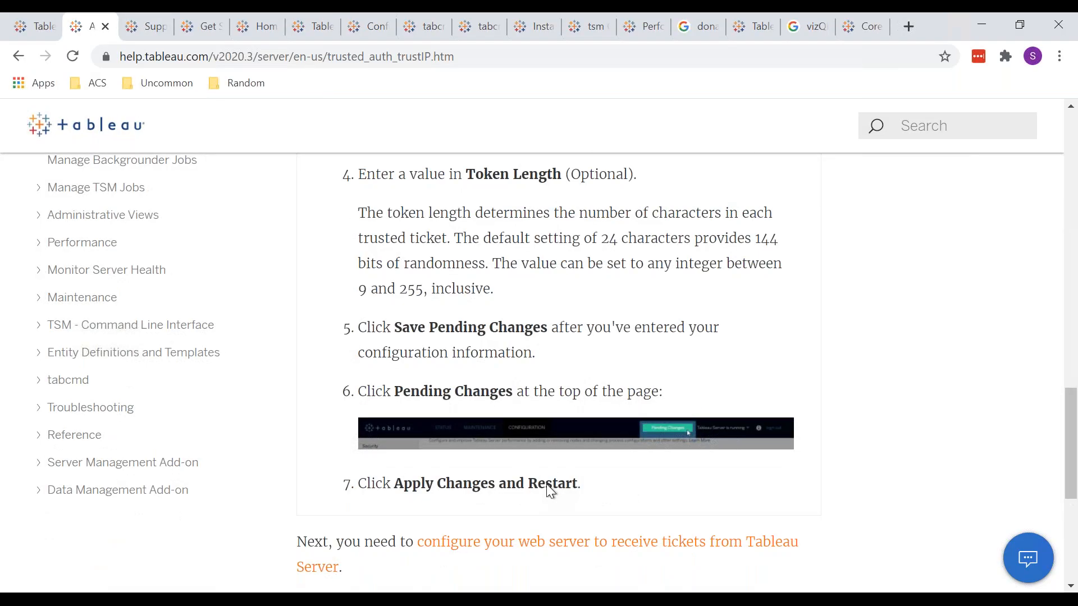
Return to Tableau Services Manager and view the email server notification settings, focusing on the server health email recipient field
{"action": "left_click", "coordinate": [38, 28]}
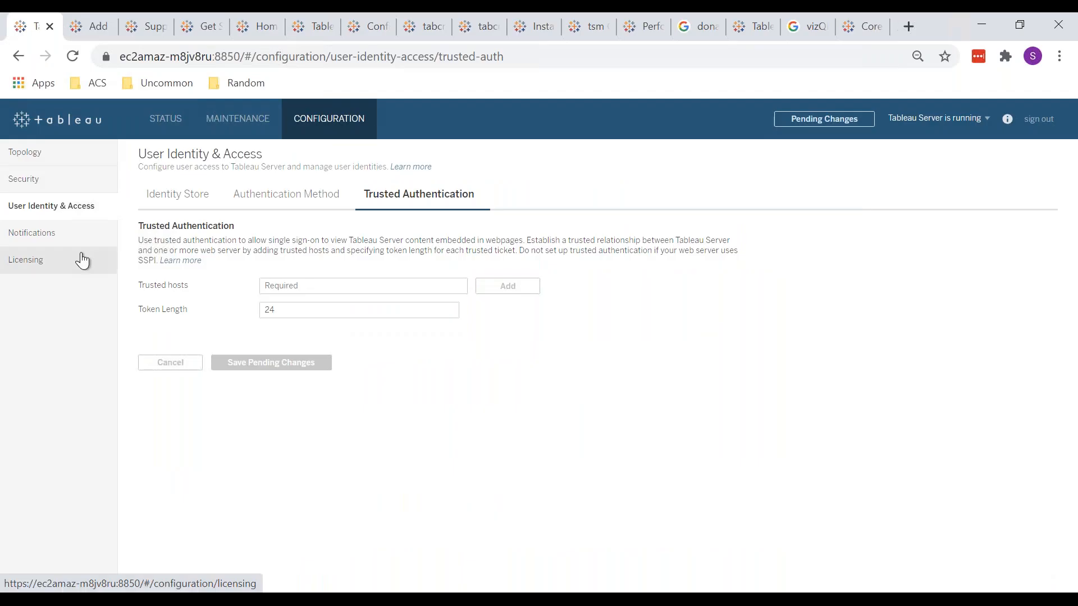
{"action": "left_click", "coordinate": [62, 244]}
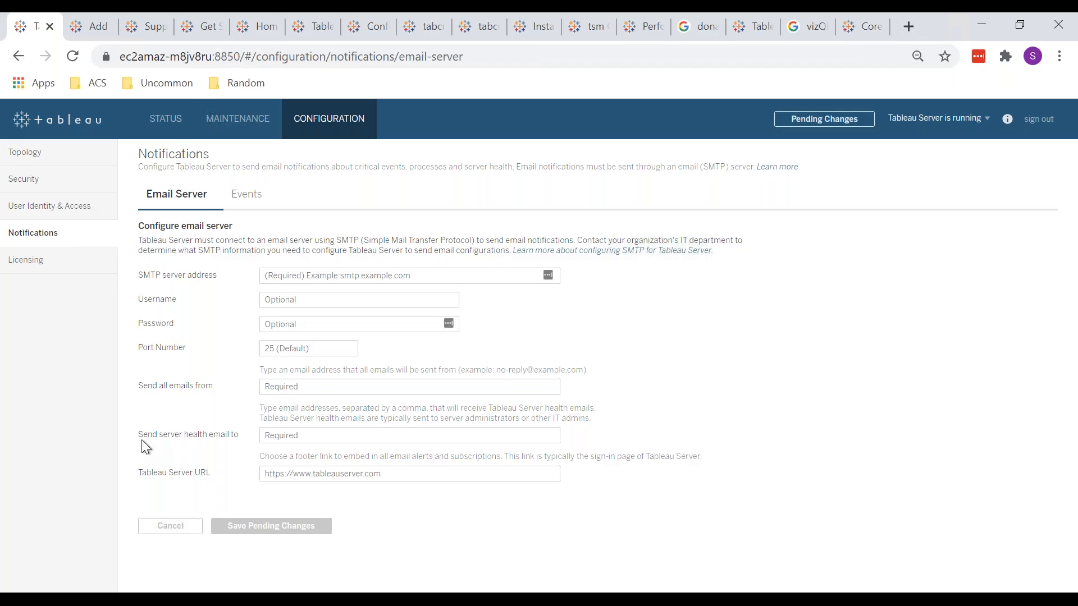
{"action": "left_click_drag", "start_coordinate": [140, 436], "coordinate": [239, 436]}
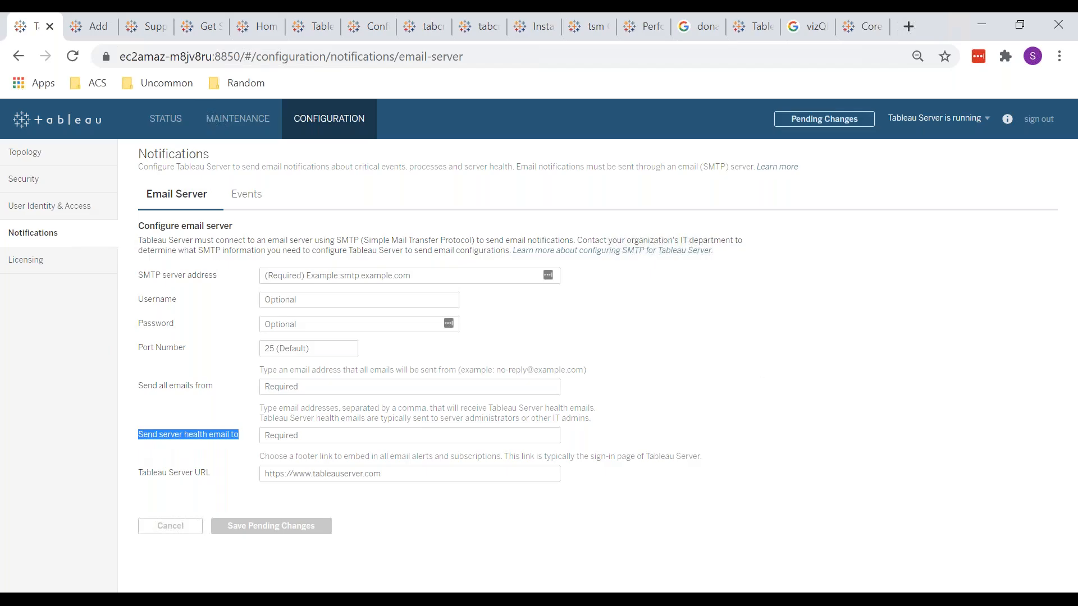
{"action": "left_click", "coordinate": [312, 432]}
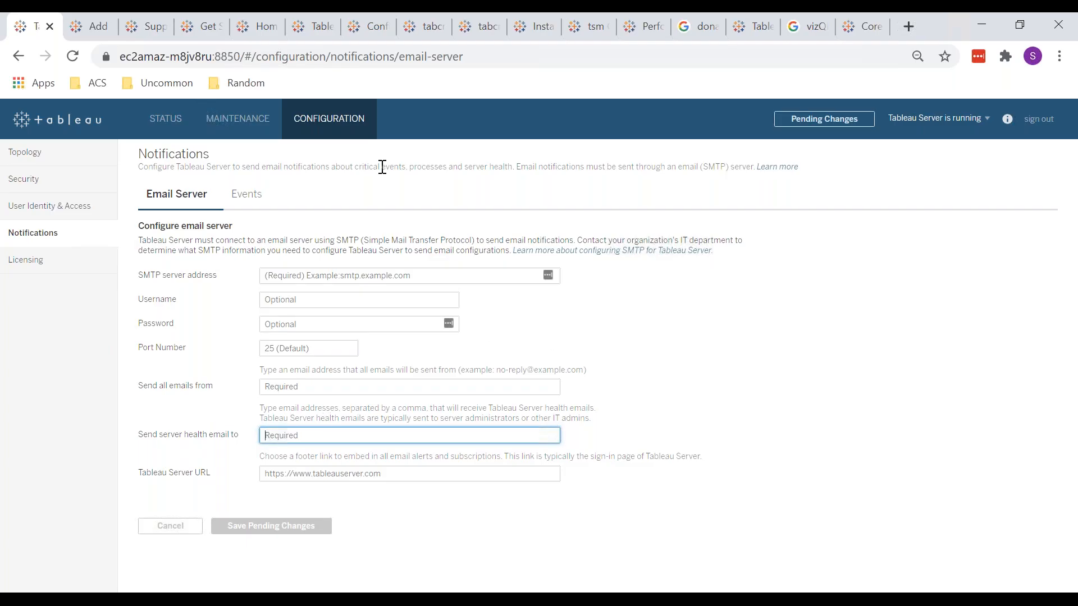
Review the notification events for content updates, server health monitoring and drive space, and go back to the email server settings
{"action": "left_click", "coordinate": [245, 195]}
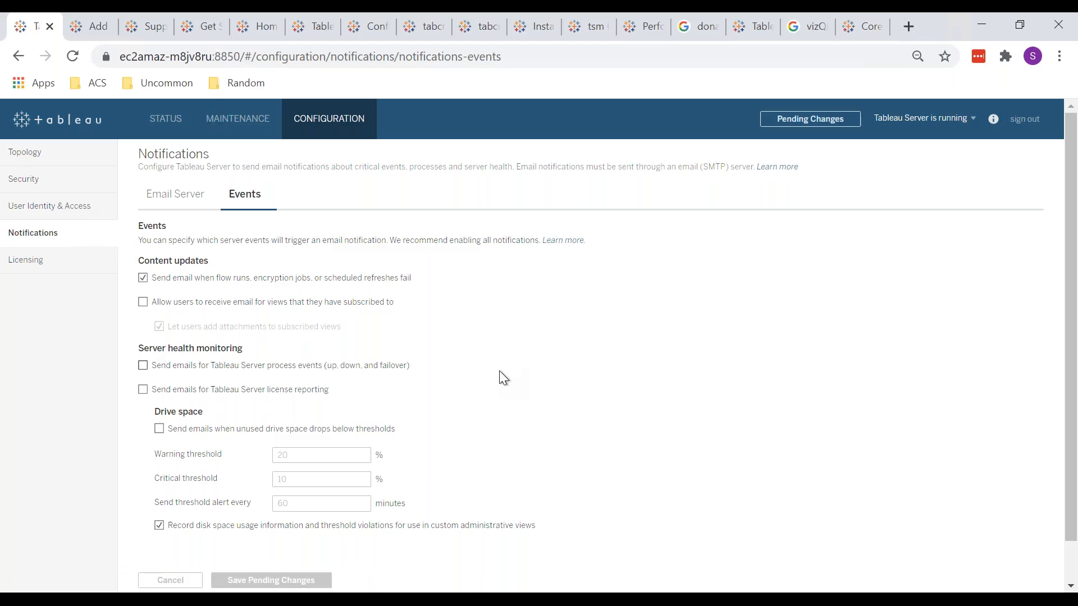
{"action": "scroll", "coordinate": [501, 374], "scroll_direction": "down", "scroll_amount": 1}
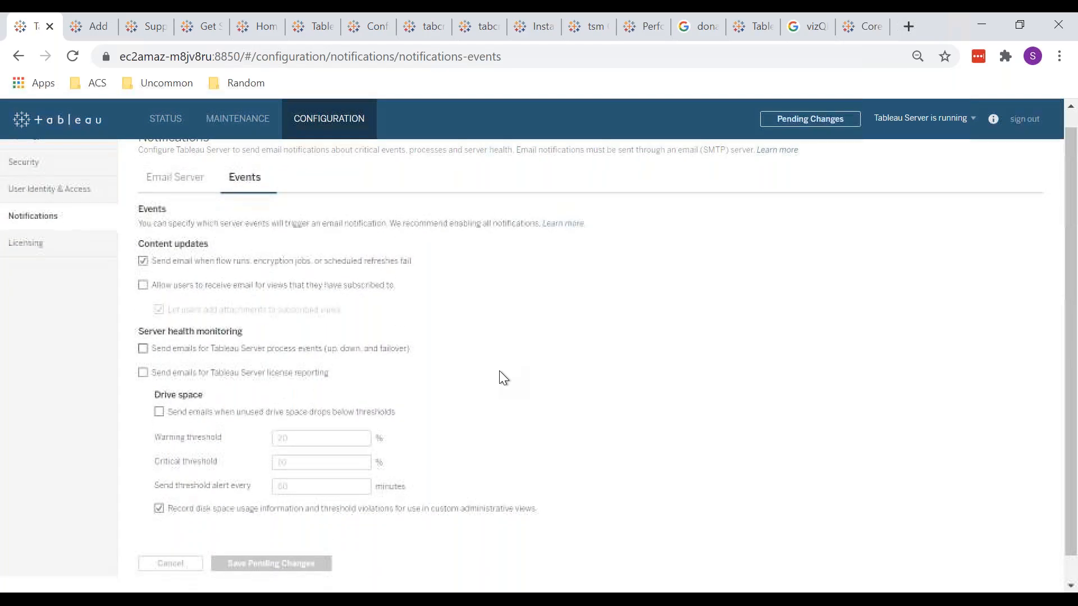
{"action": "scroll", "coordinate": [502, 377], "scroll_direction": "up", "scroll_amount": 1}
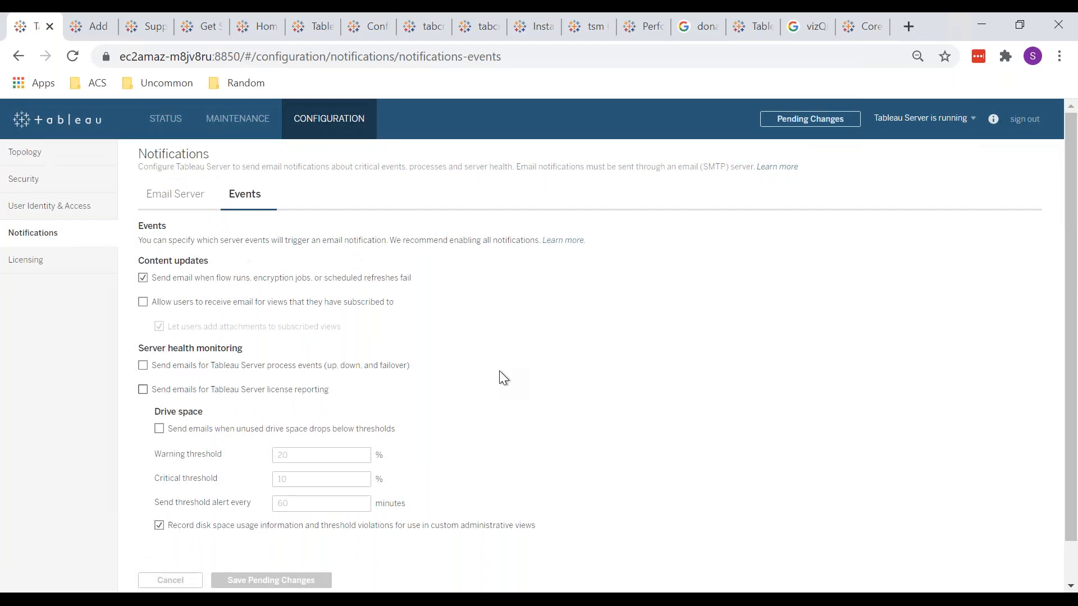
{"action": "left_click", "coordinate": [171, 216]}
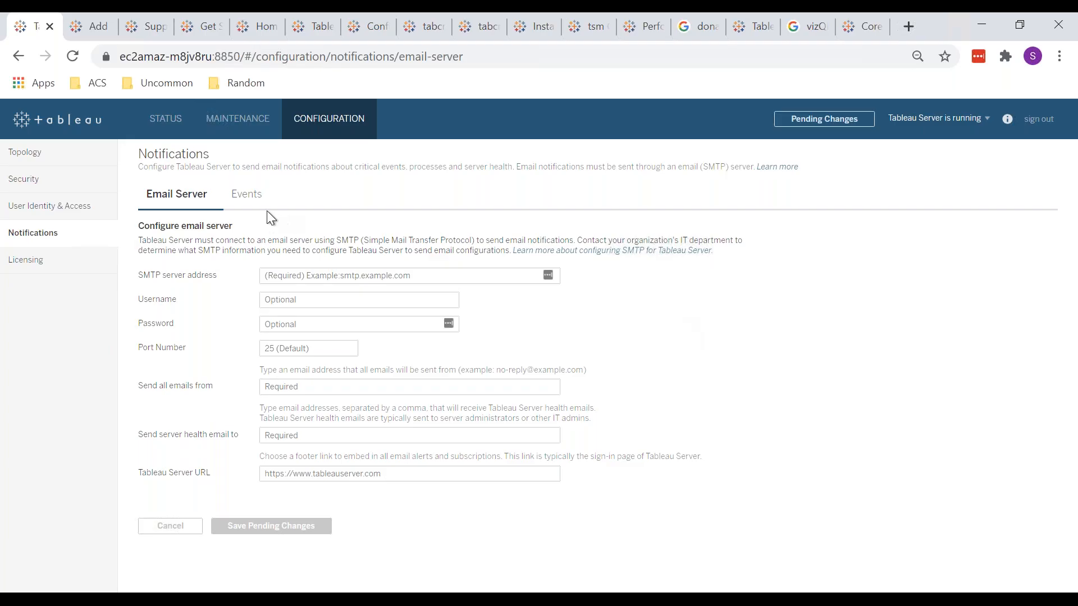
Reopen the notification events and read the recommendation on enabling notifications and the content updates options
{"action": "left_click", "coordinate": [253, 197]}
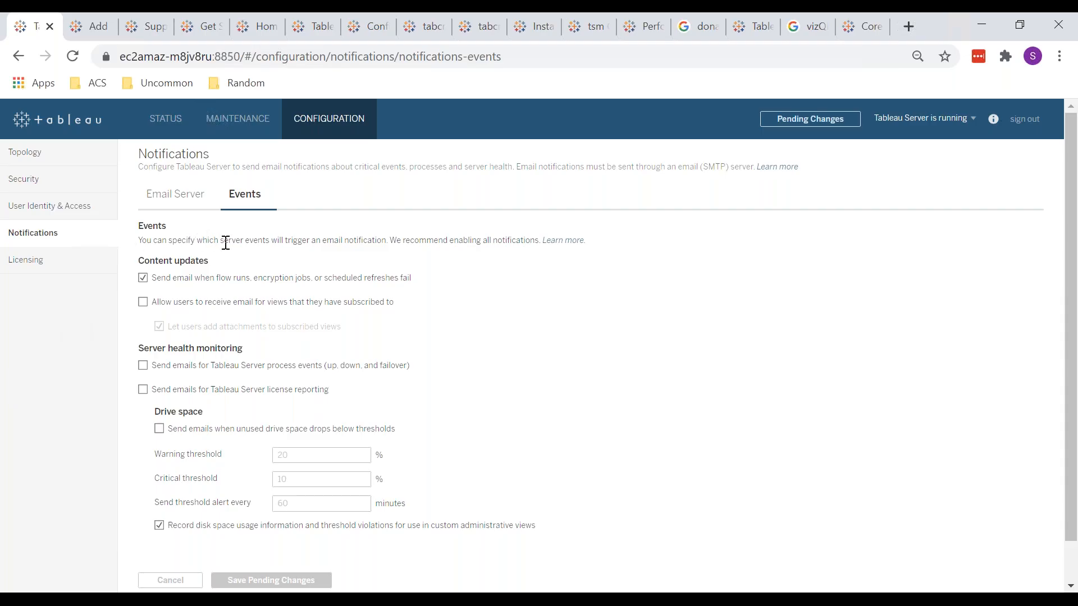
{"action": "left_click_drag", "start_coordinate": [223, 240], "coordinate": [531, 241]}
{"action": "left_click", "coordinate": [414, 243]}
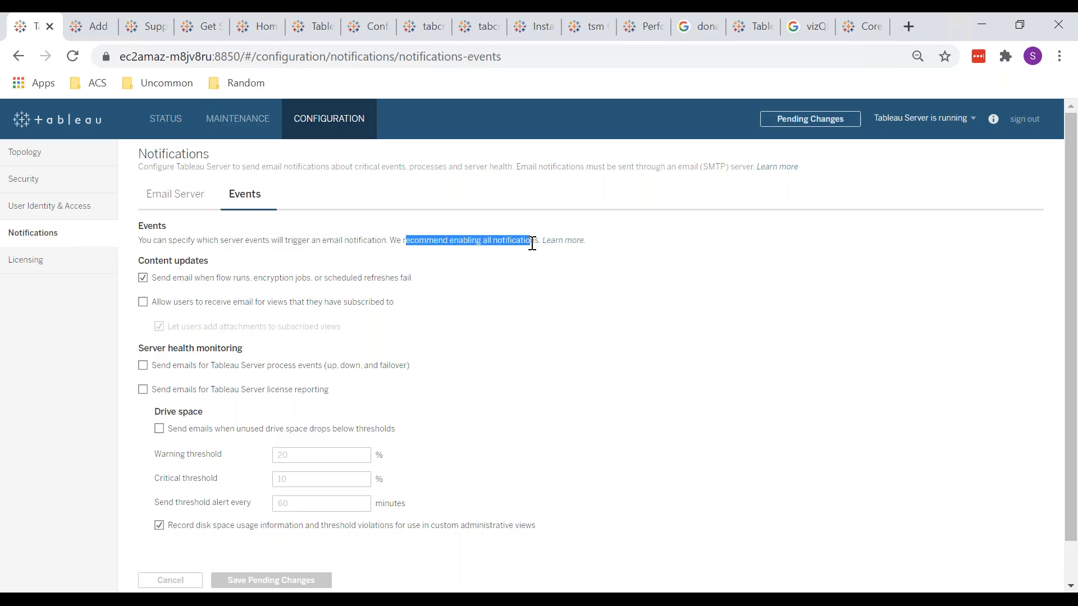
{"action": "left_click", "coordinate": [233, 270]}
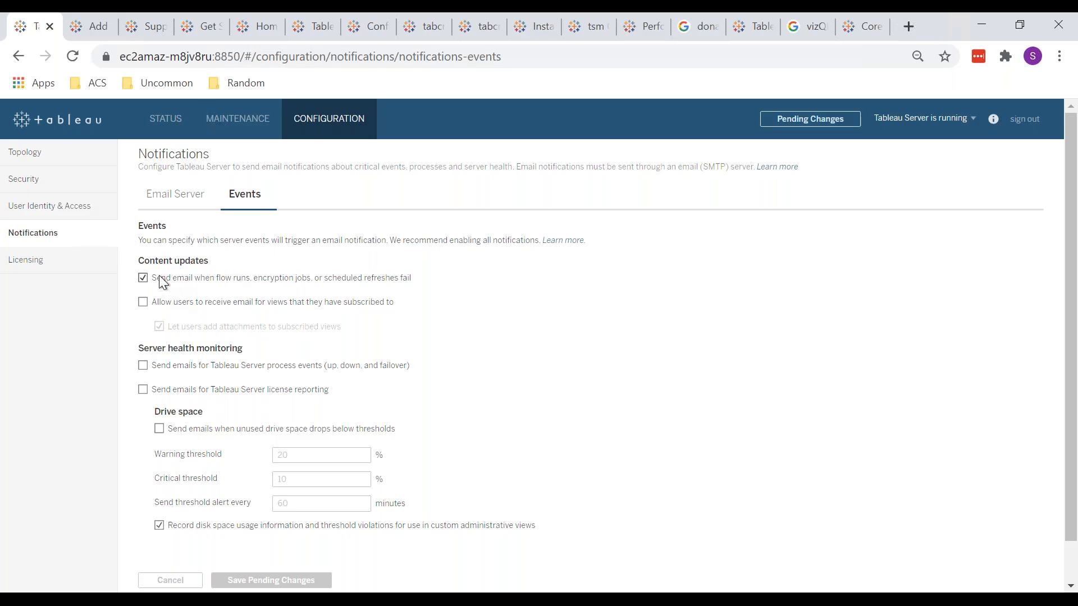
Toggle the failure emails for flow runs, encryption jobs and refreshes off and on, and allow emails for subscribed views
{"action": "left_click", "coordinate": [251, 281]}
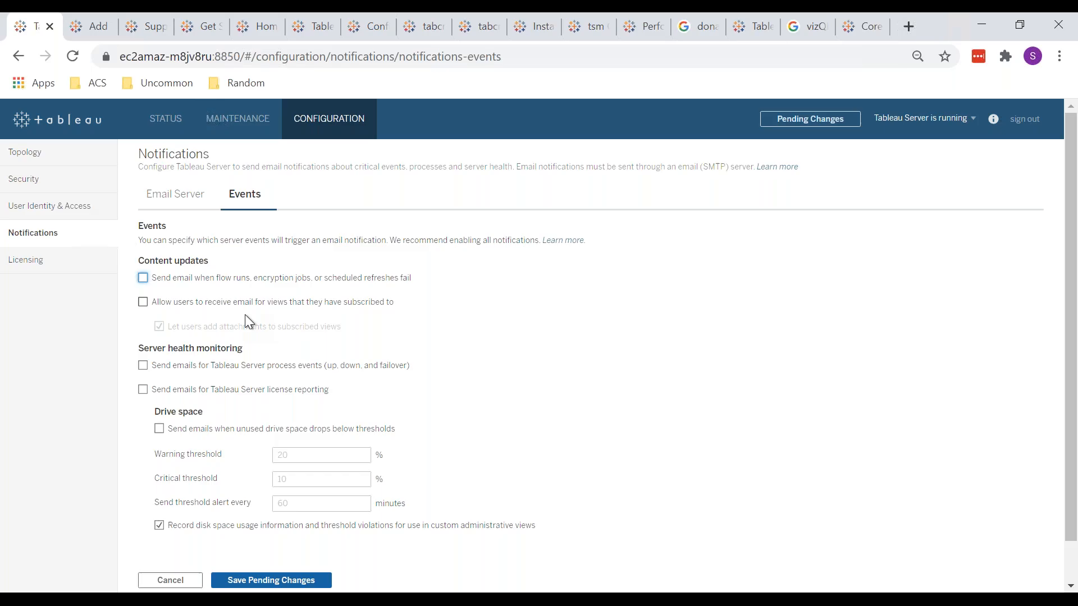
{"action": "left_click", "coordinate": [143, 302]}
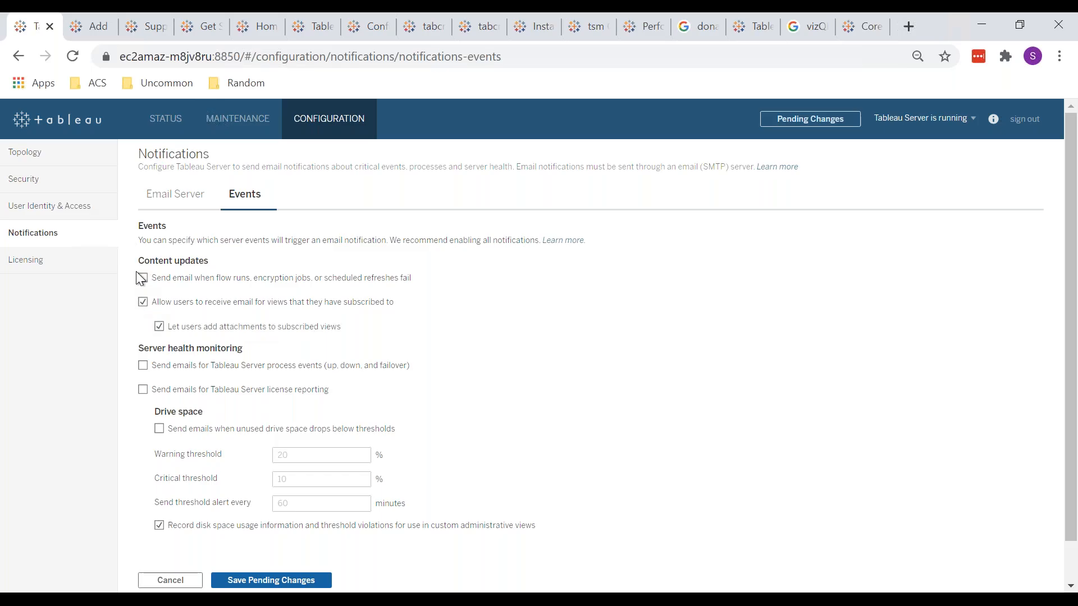
{"action": "left_click", "coordinate": [145, 280]}
Enable emails for unused drive space dropping below thresholds and review the warning, critical and alert interval fields
{"action": "scroll", "coordinate": [323, 379], "scroll_direction": "down", "scroll_amount": 1}
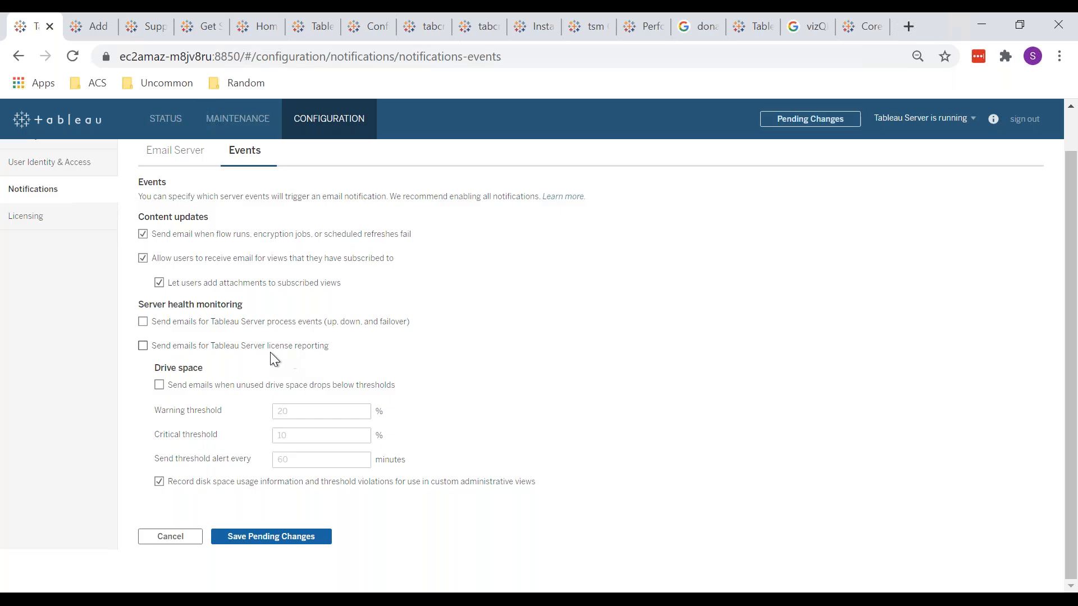
{"action": "left_click", "coordinate": [157, 386]}
{"action": "double_click", "coordinate": [312, 411]}
{"action": "double_click", "coordinate": [312, 444]}
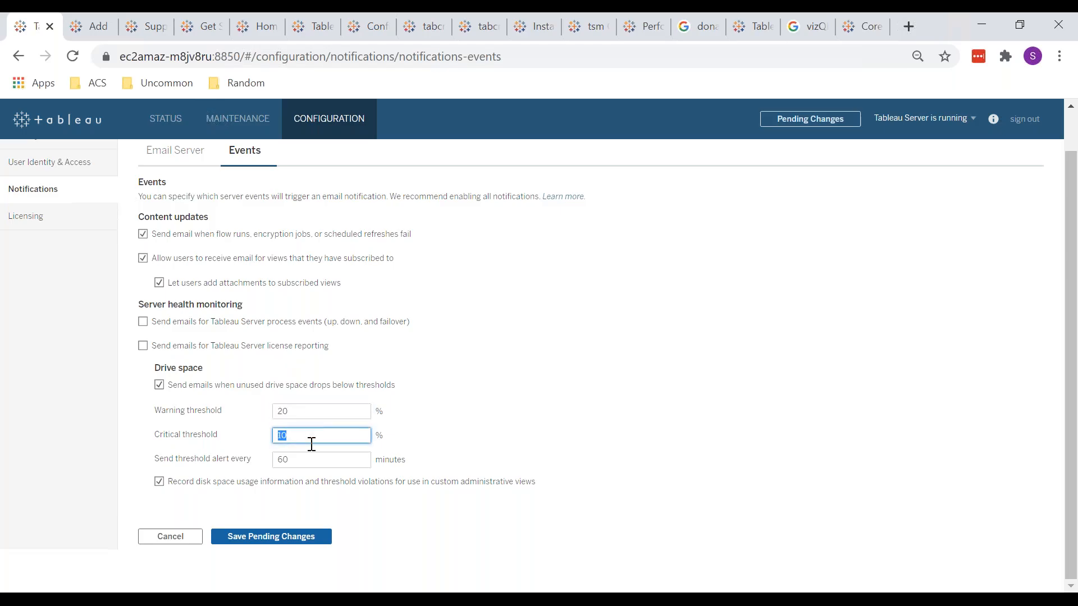
{"action": "double_click", "coordinate": [291, 462]}
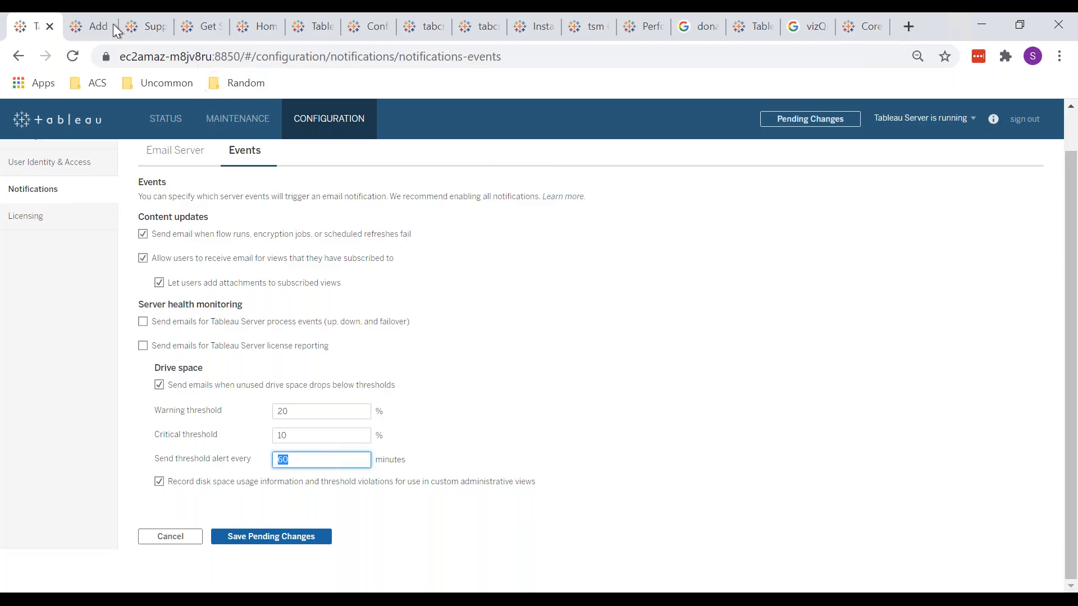
Check the Tableau Server home page, and turn off recording of disk space usage and threshold violations in the TSM notification events
{"action": "left_click", "coordinate": [81, 29]}
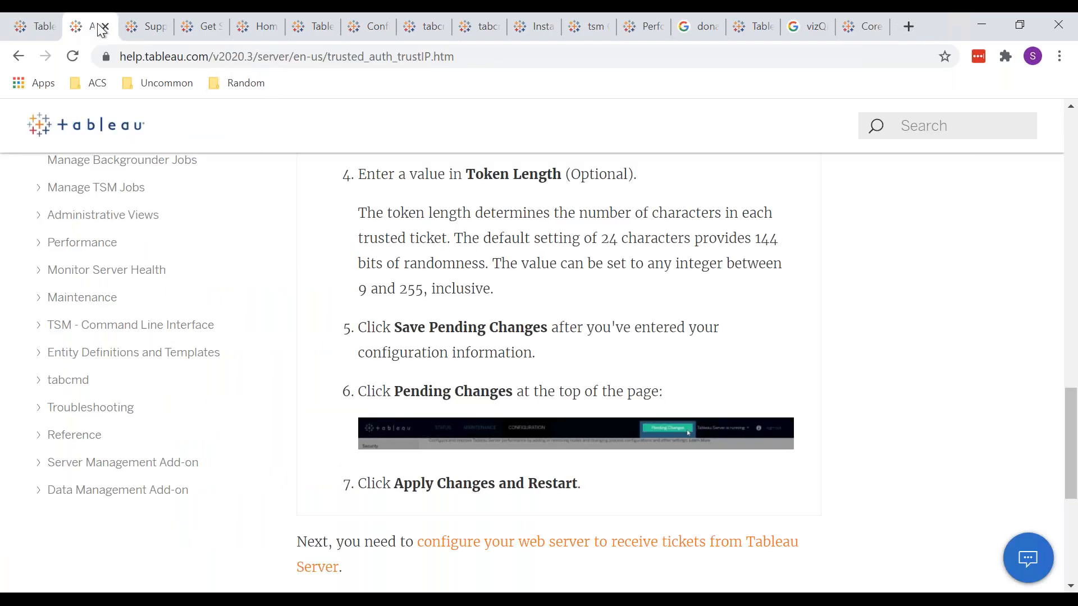
{"action": "left_click", "coordinate": [133, 32]}
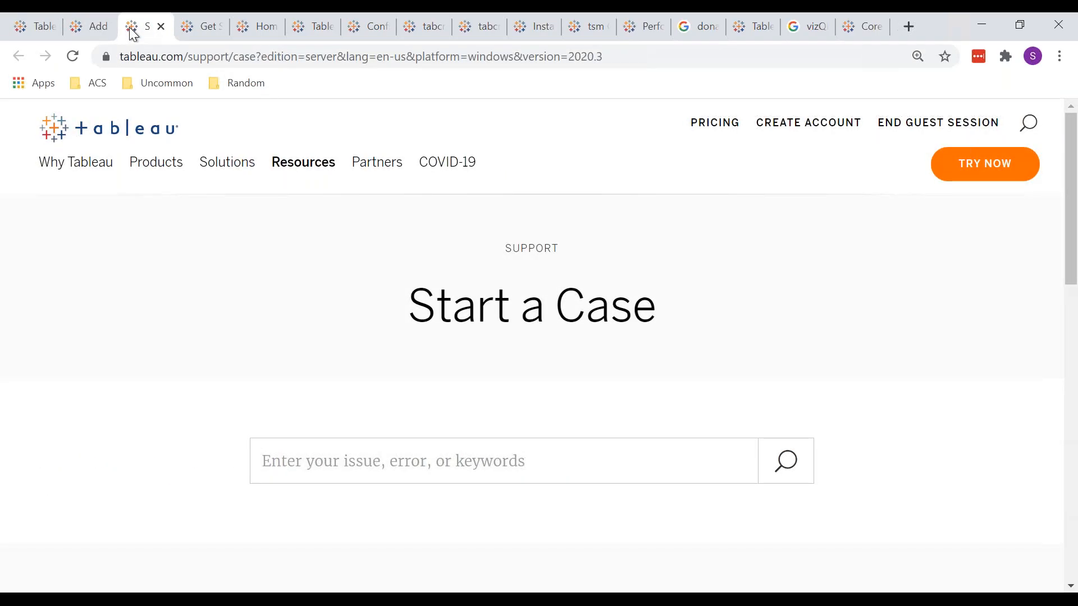
{"action": "left_click", "coordinate": [203, 35]}
{"action": "left_click", "coordinate": [249, 32]}
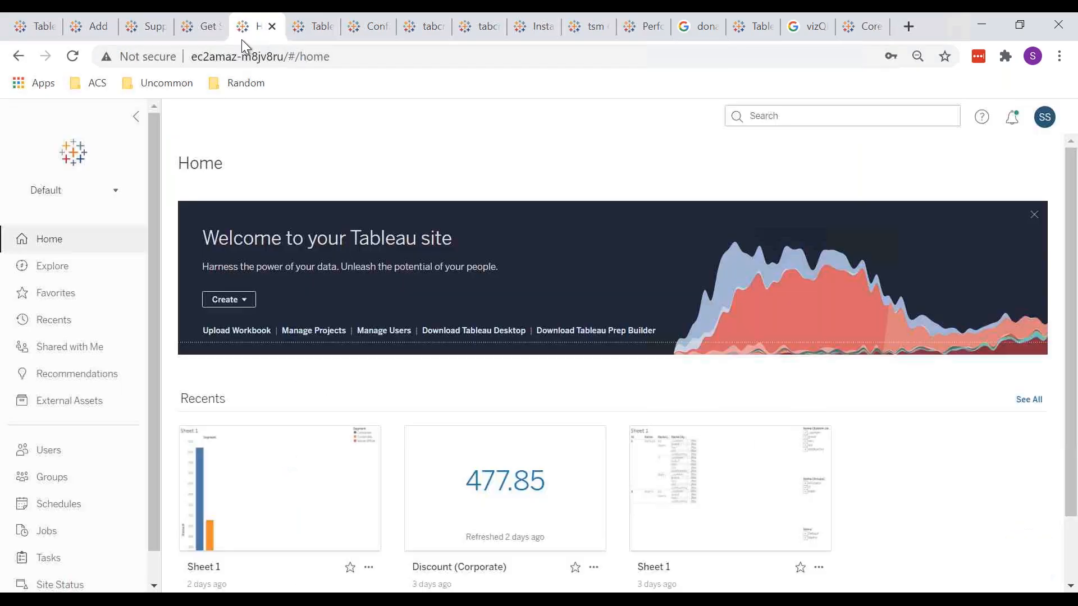
{"action": "left_click", "coordinate": [35, 29]}
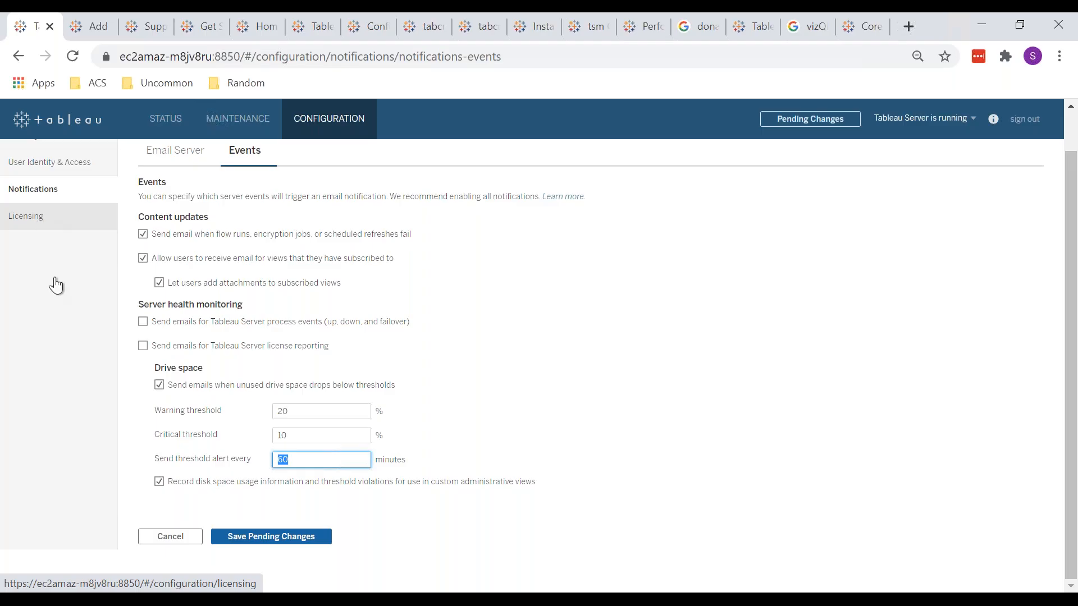
{"action": "left_click", "coordinate": [160, 481]}
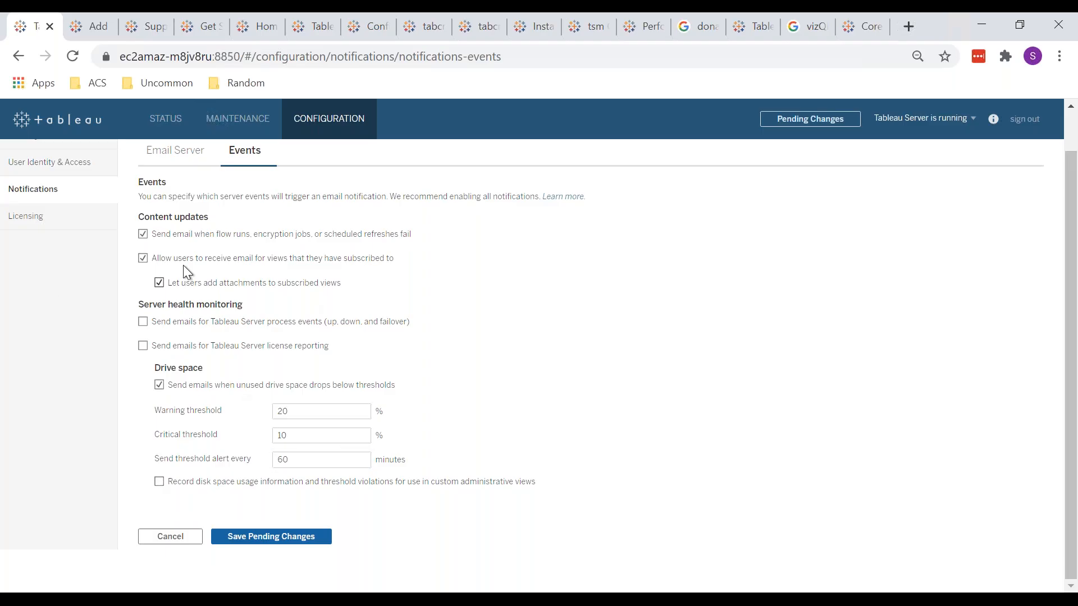
View the licensing configuration and compare the trial license's expiry date with the current date in the system calendar
{"action": "left_click", "coordinate": [52, 225]}
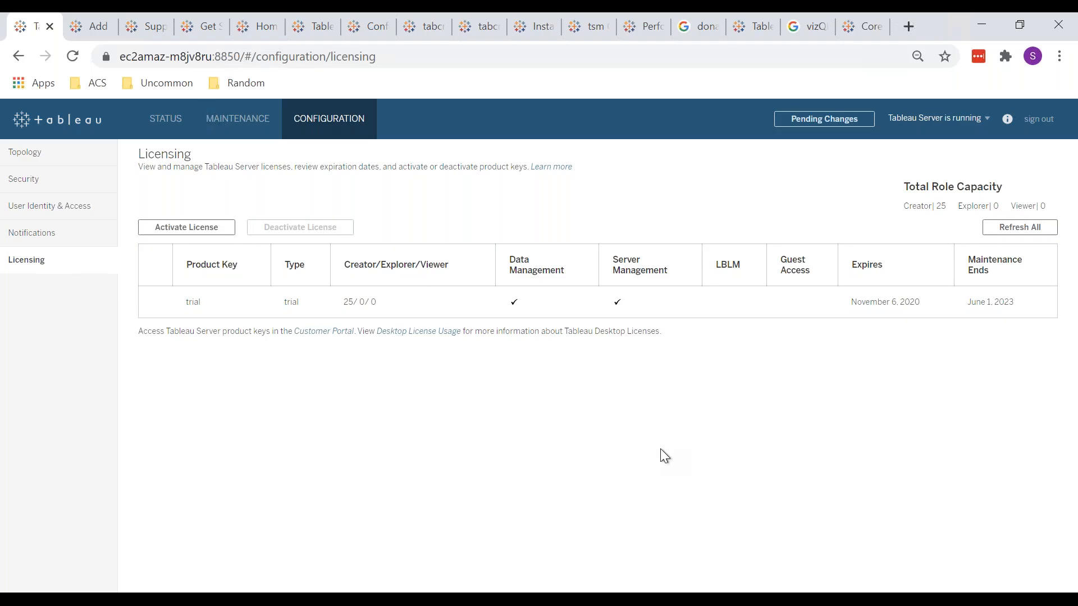
{"action": "left_click_drag", "start_coordinate": [920, 302], "coordinate": [852, 301]}
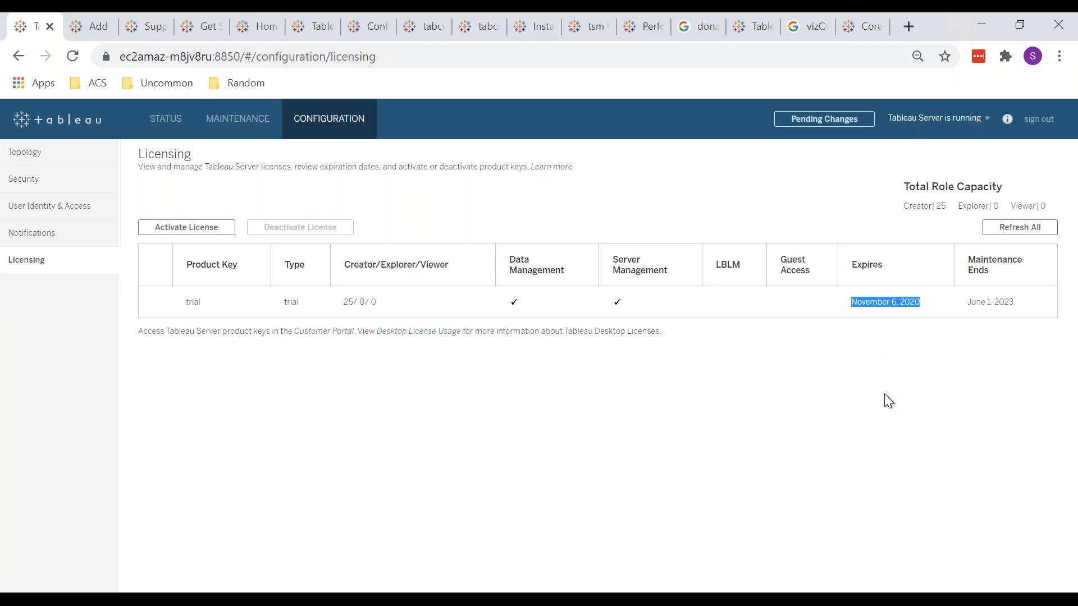
{"action": "left_click", "coordinate": [666, 385]}
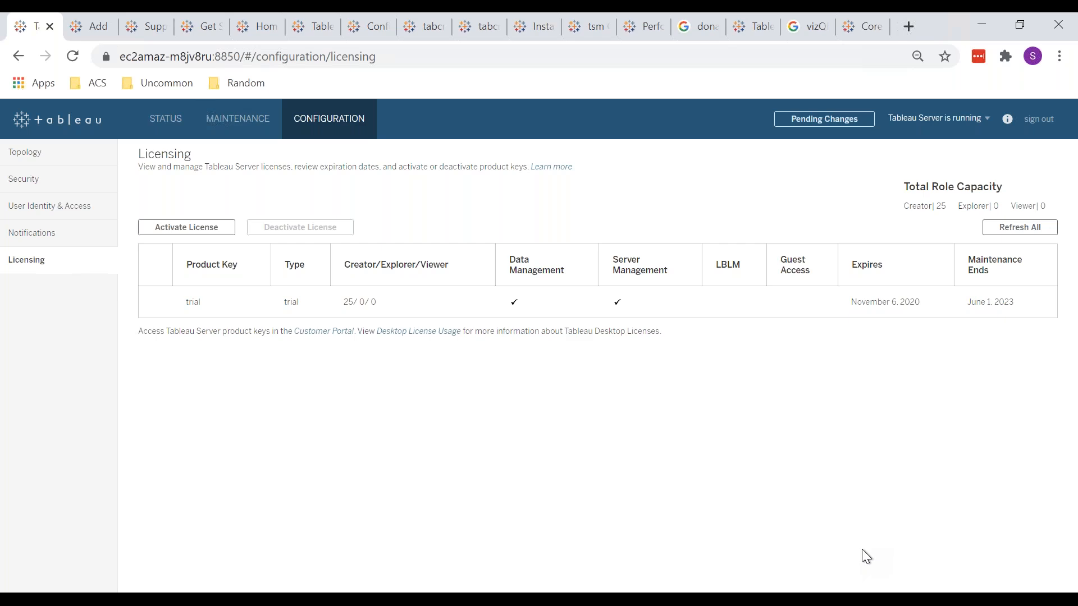
{"action": "left_click", "coordinate": [995, 593]}
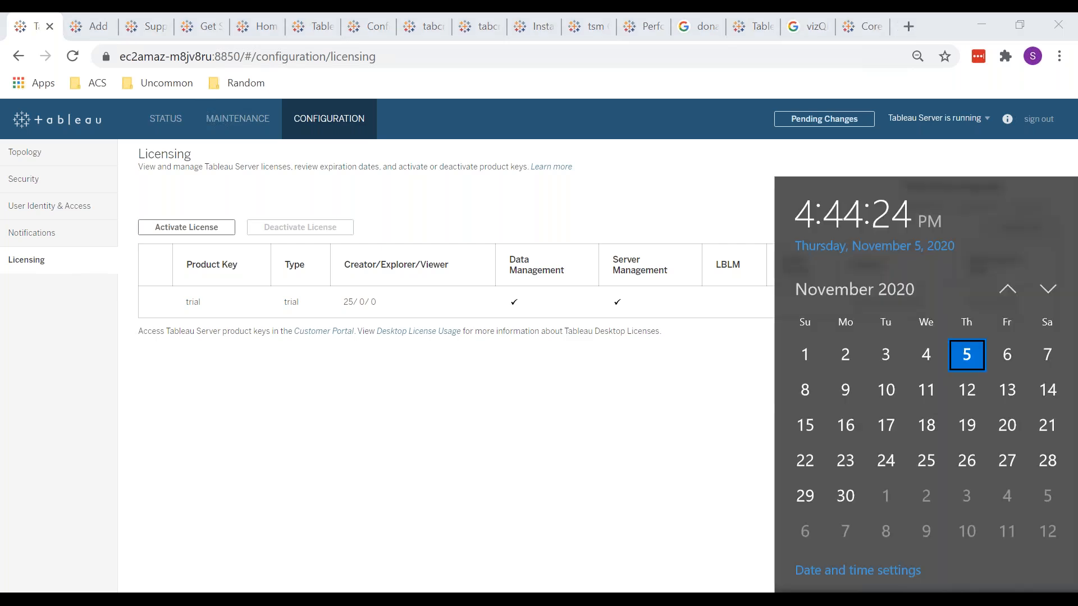
{"action": "left_click", "coordinate": [627, 394]}
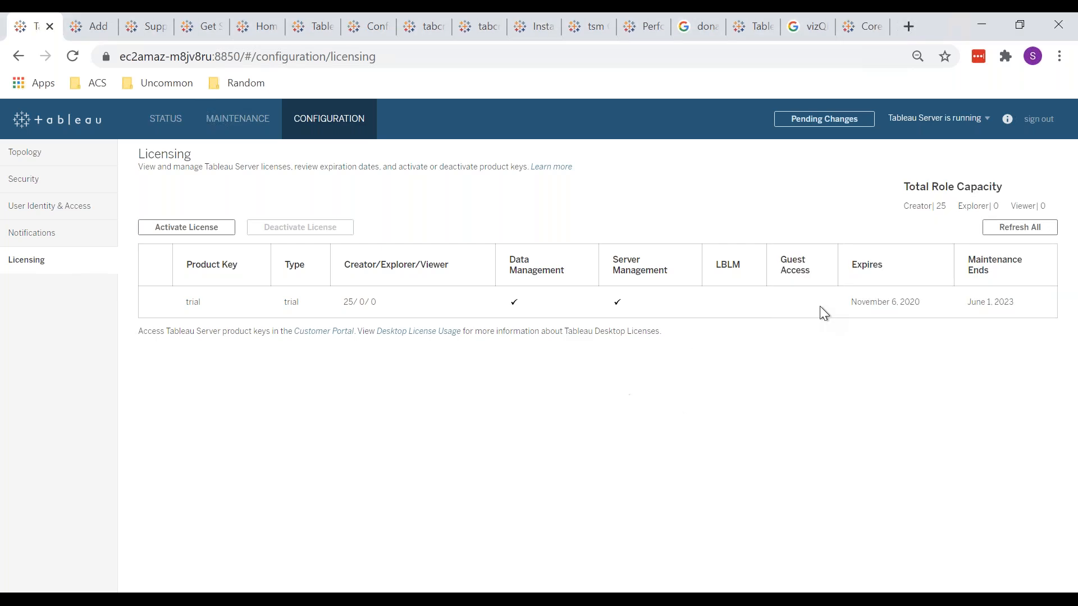
{"action": "left_click_drag", "start_coordinate": [924, 299], "coordinate": [845, 301]}
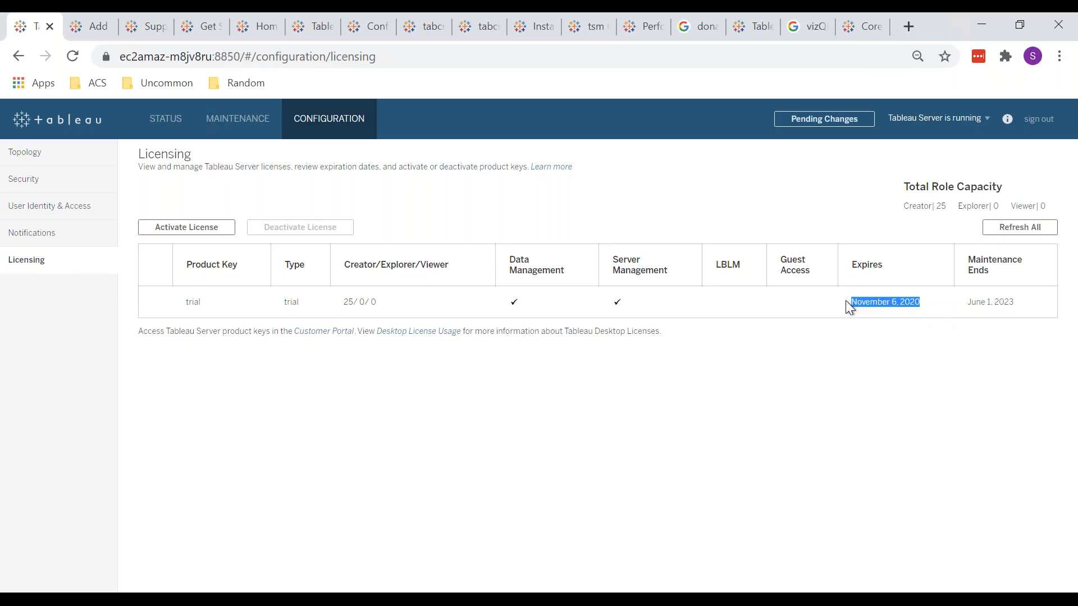
{"action": "left_click", "coordinate": [678, 423]}
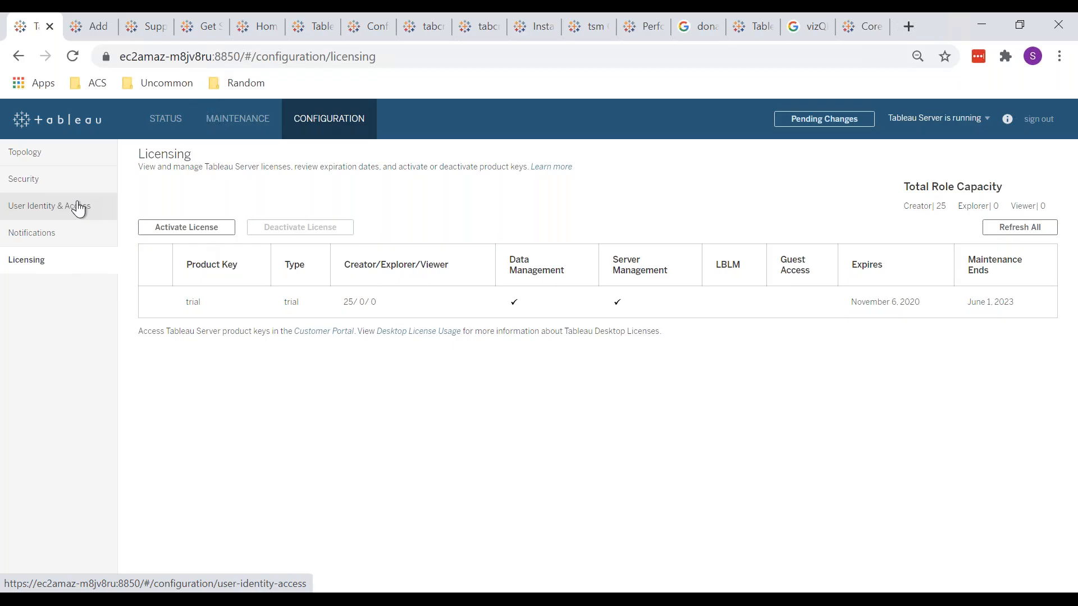
Open the security configuration, and switch to Notepad++ to copy the tsm login command line from the new 14 notes
{"action": "left_click", "coordinate": [50, 184]}
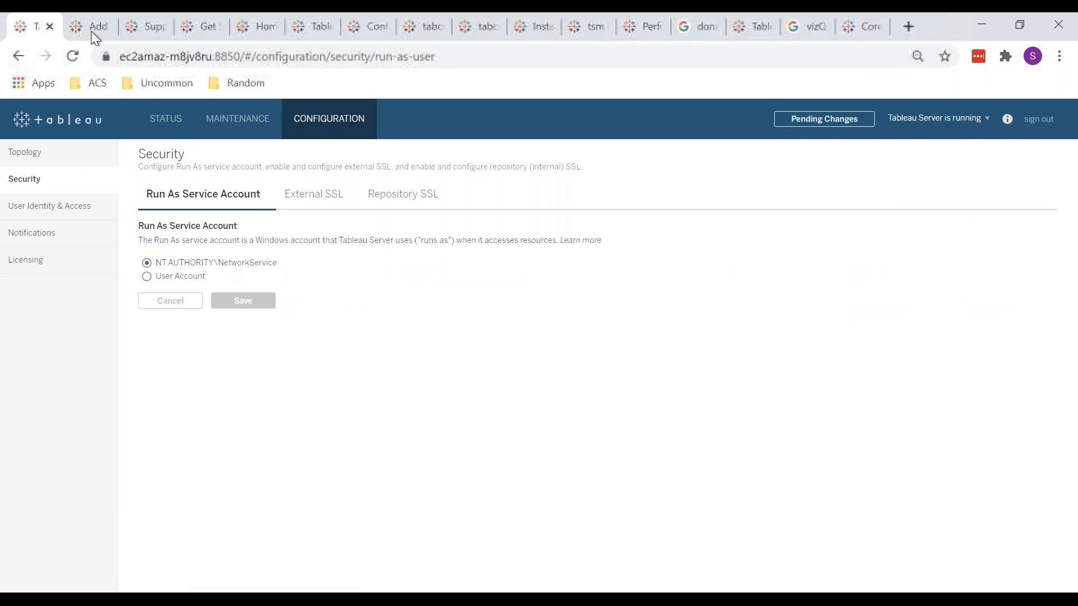
{"action": "left_click", "coordinate": [90, 29]}
{"action": "left_click", "coordinate": [158, 28]}
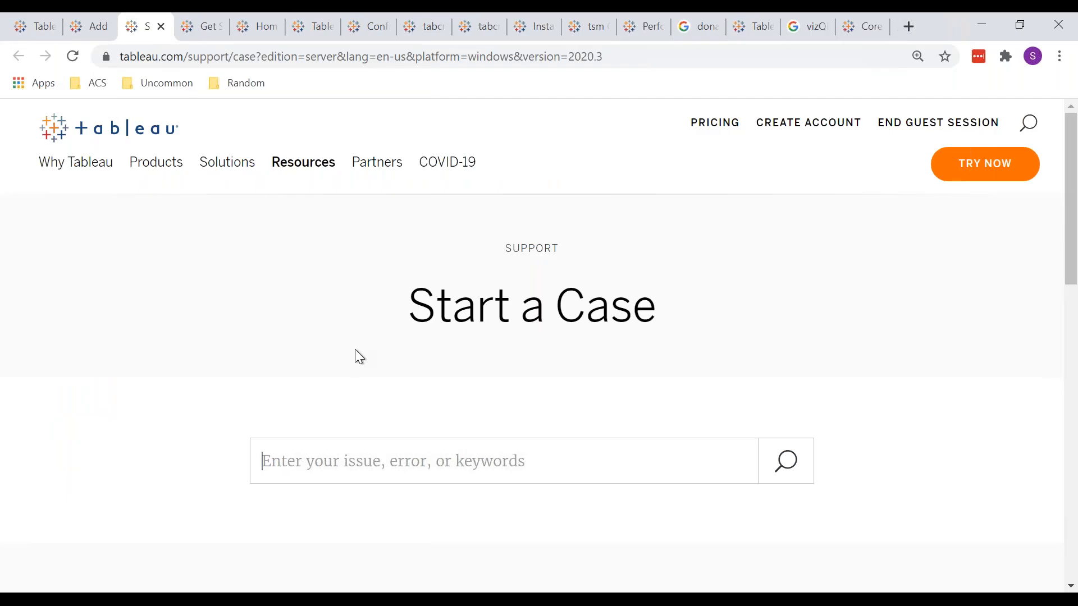
{"action": "mouse_move", "coordinate": [301, 601]}
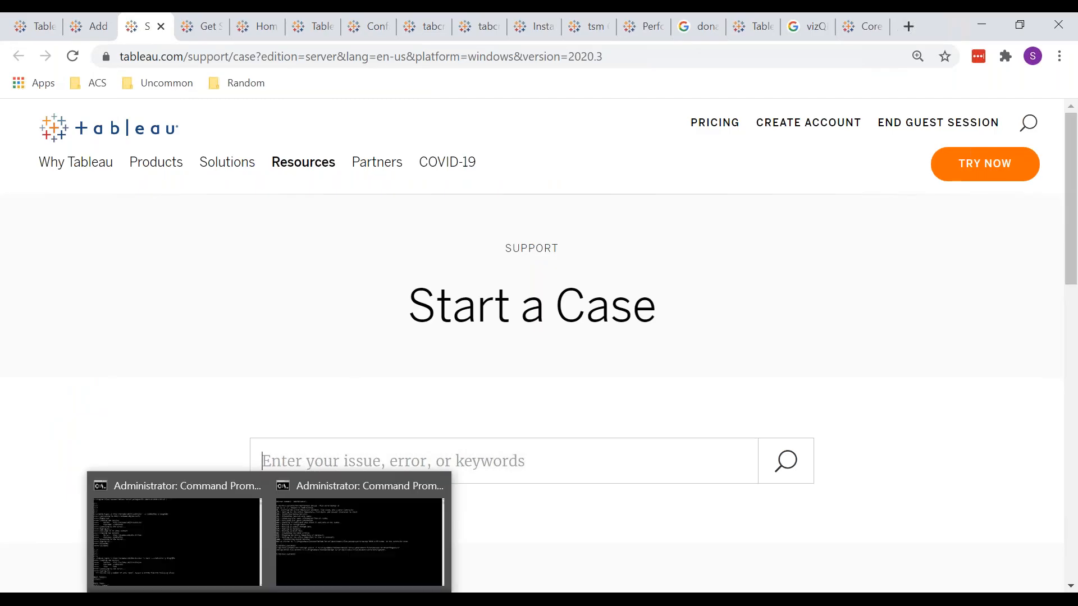
{"action": "mouse_move", "coordinate": [237, 601]}
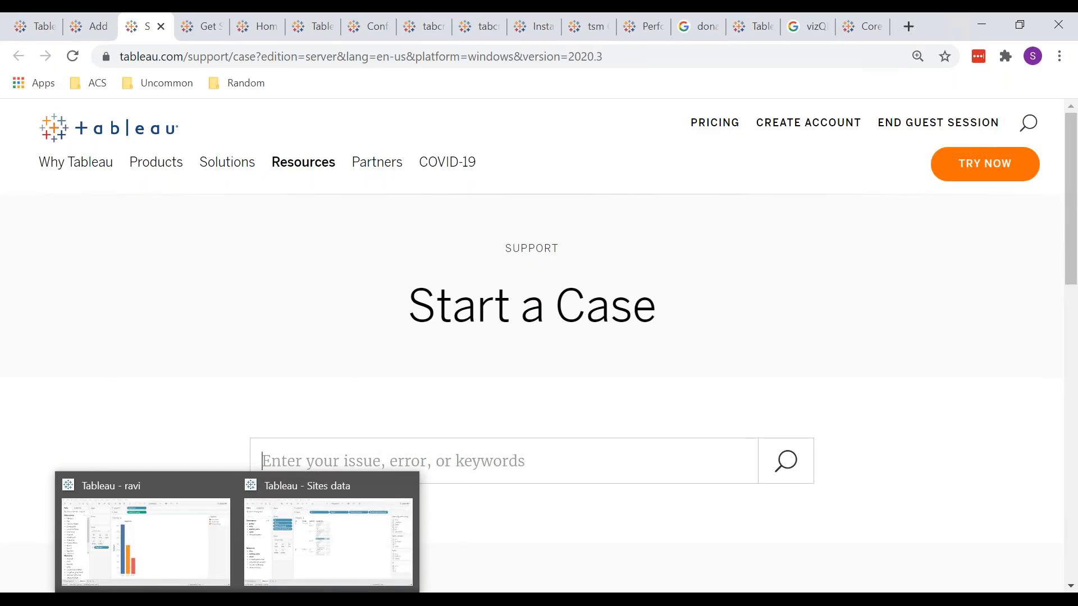
{"action": "key", "text": "ctrl+1"}
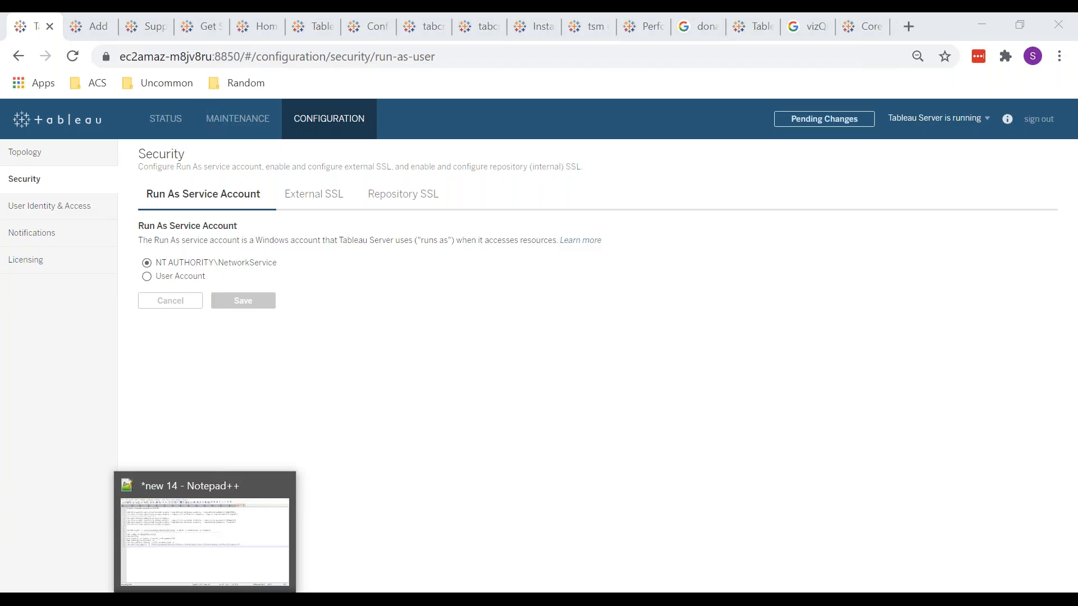
{"action": "left_click", "coordinate": [206, 592]}
{"action": "left_click_drag", "start_coordinate": [243, 265], "coordinate": [39, 263]}
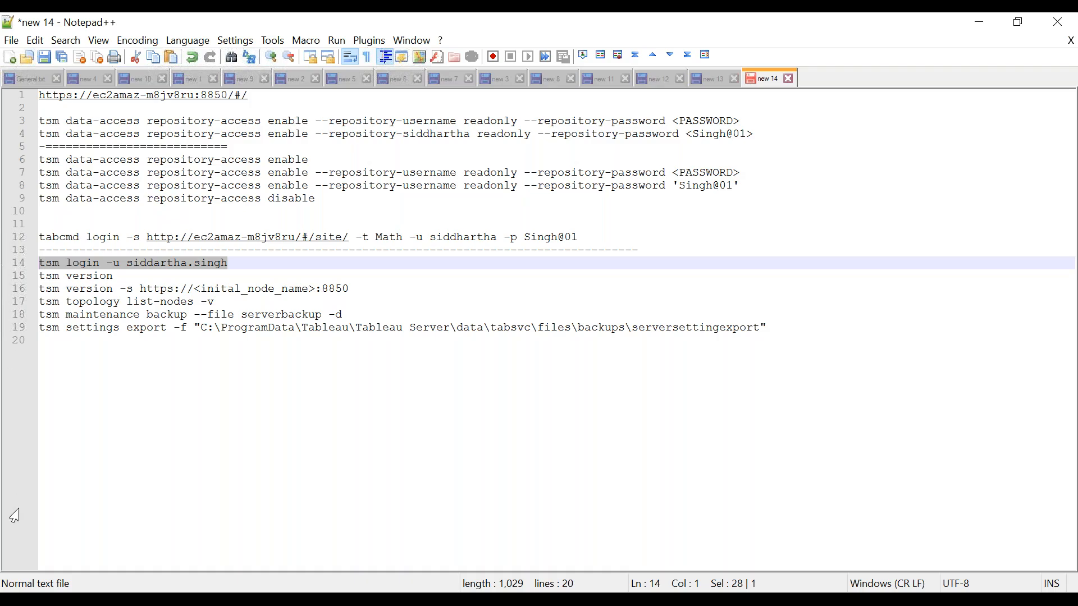
Open a new Command Prompt window with administrator rights
{"action": "key", "text": "super"}
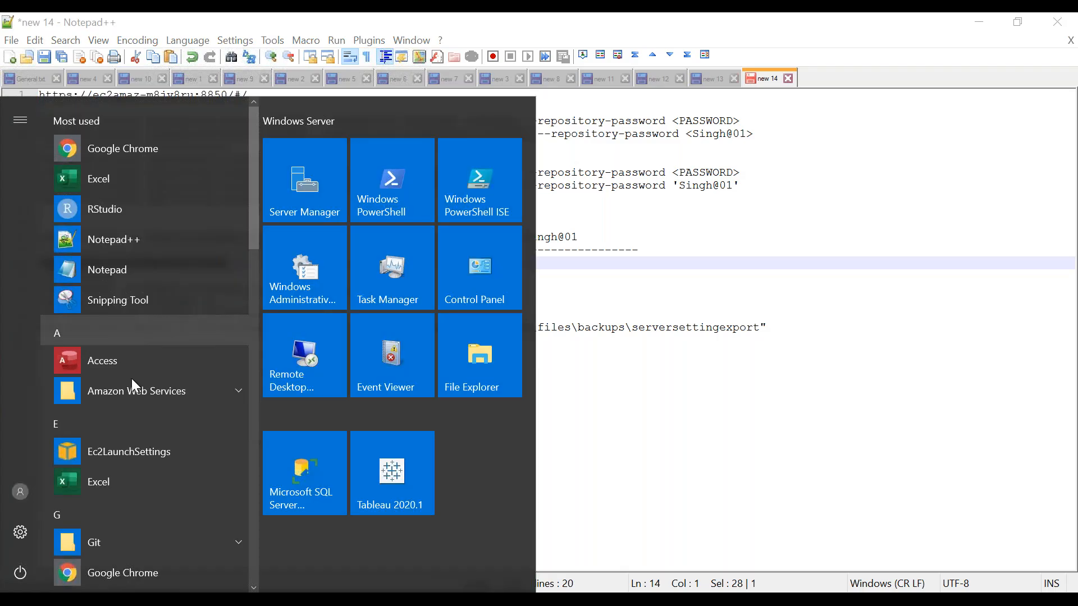
{"action": "key", "text": "super+x"}
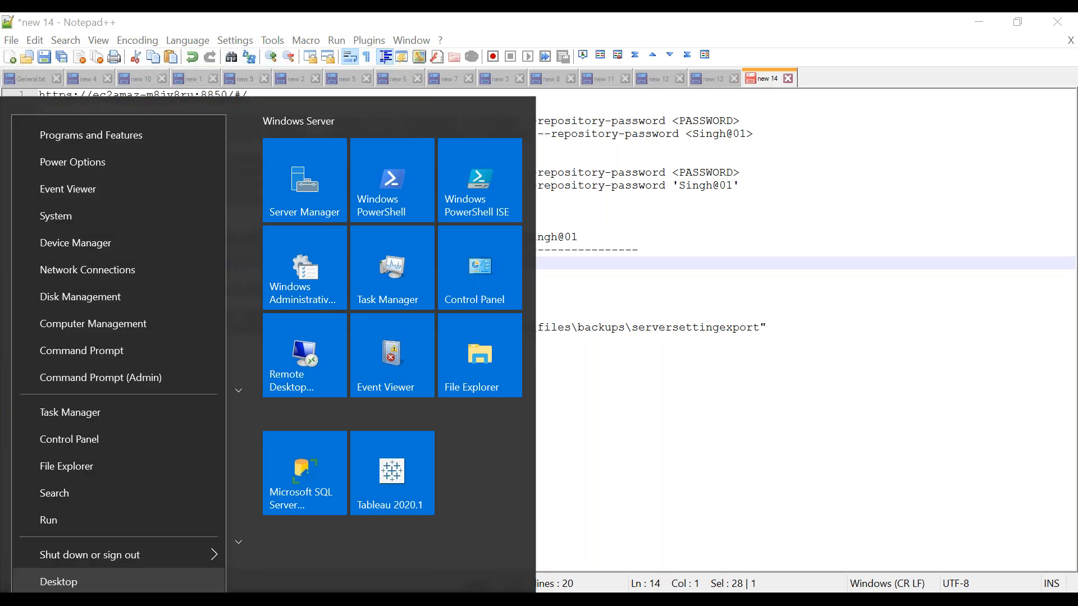
{"action": "left_click", "coordinate": [116, 377]}
{"action": "left_click", "coordinate": [438, 411]}
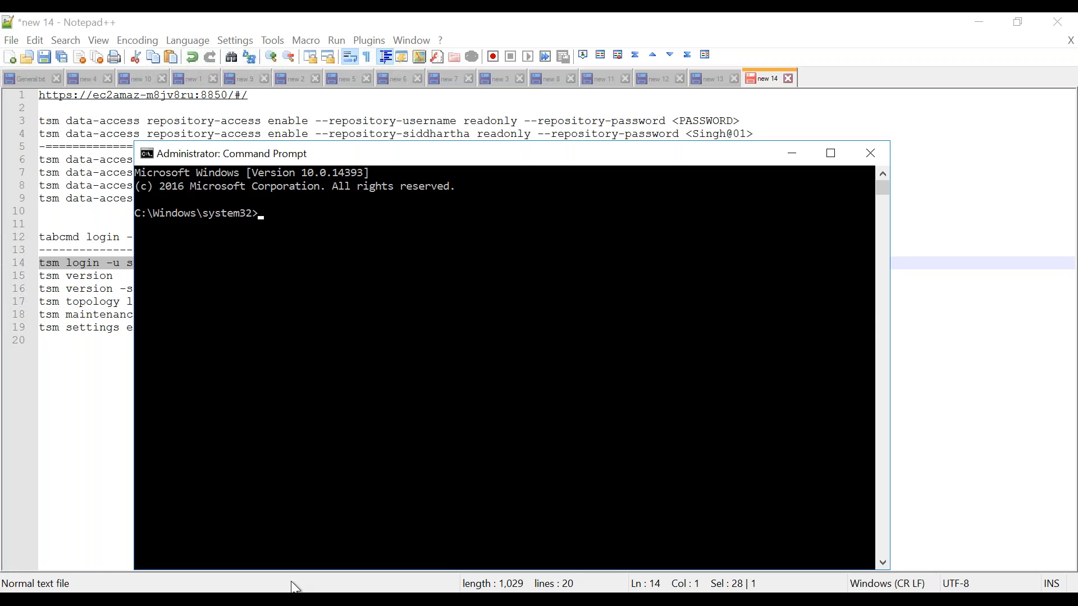
Run the copied tsm login command with the -u option and the administrator's username in the new Command Prompt
{"action": "mouse_move", "coordinate": [284, 567]}
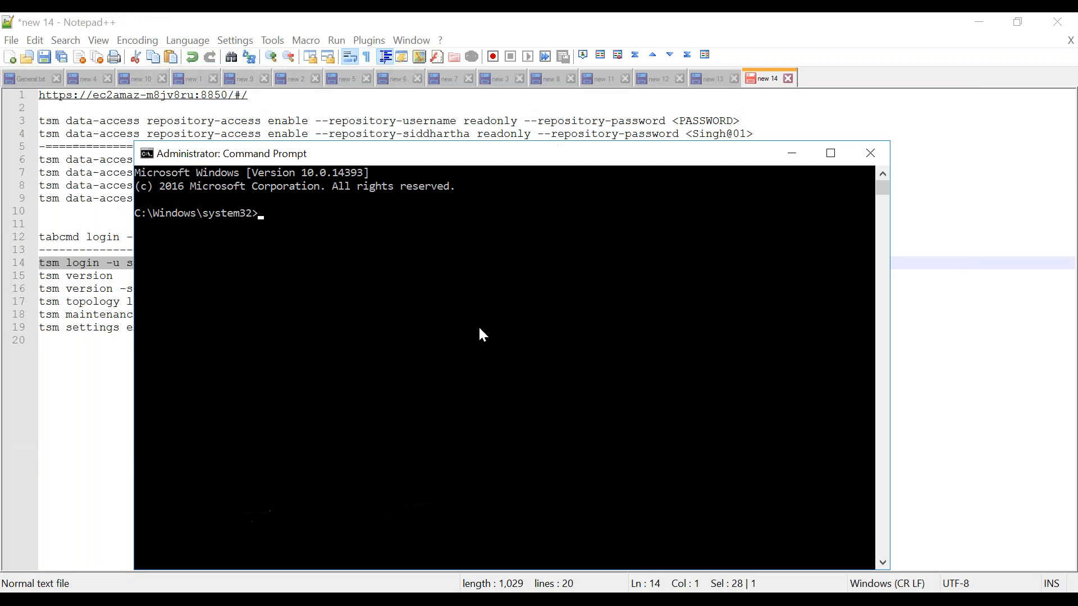
{"action": "left_click", "coordinate": [476, 329]}
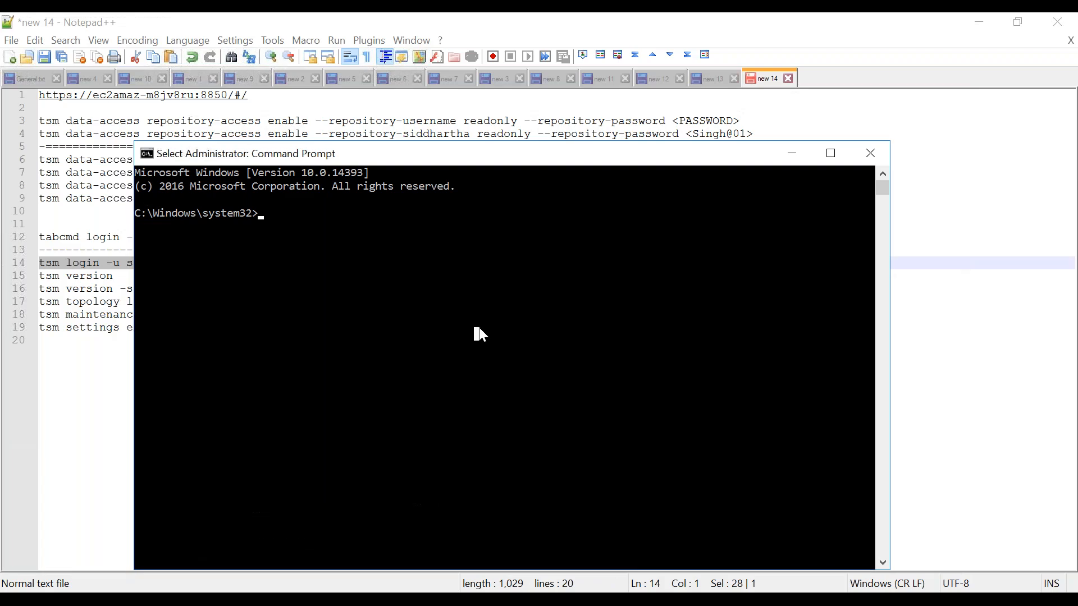
{"action": "right_click", "coordinate": [480, 335]}
{"action": "key", "text": "Return"}
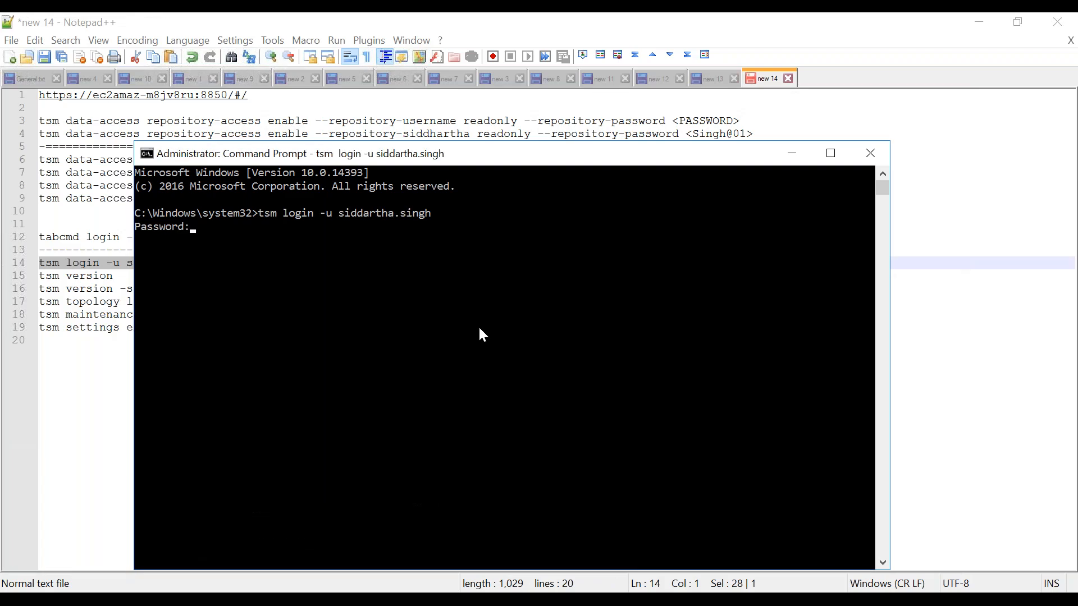
Search the password manager in Chrome for cloud, copy the account's password and submit it at the tsm login password prompt
{"action": "mouse_move", "coordinate": [173, 598]}
{"action": "left_click", "coordinate": [173, 539]}
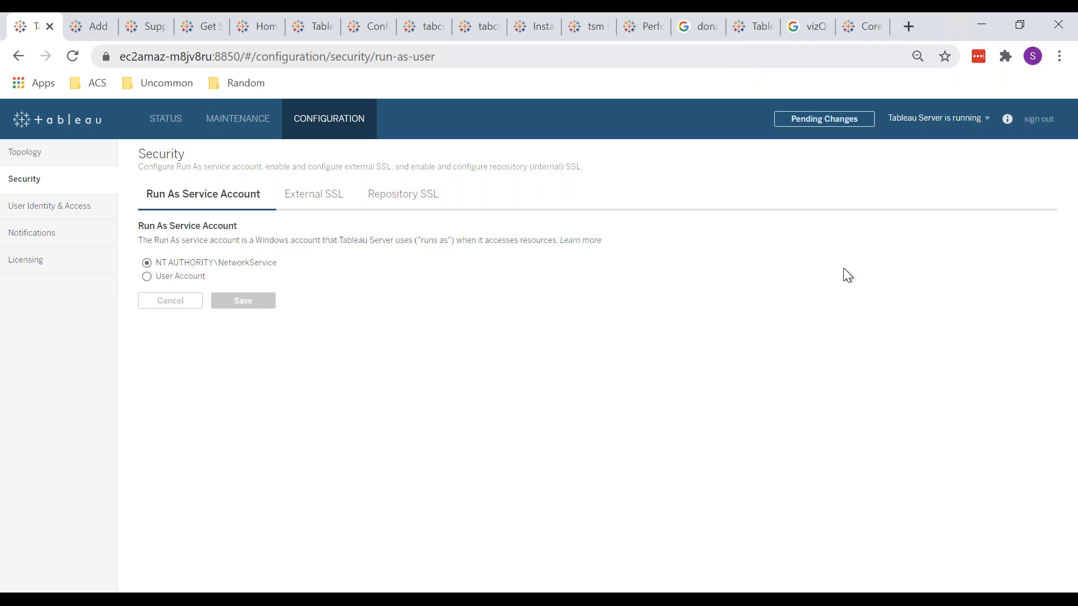
{"action": "left_click", "coordinate": [985, 54]}
{"action": "type", "text": "c"}
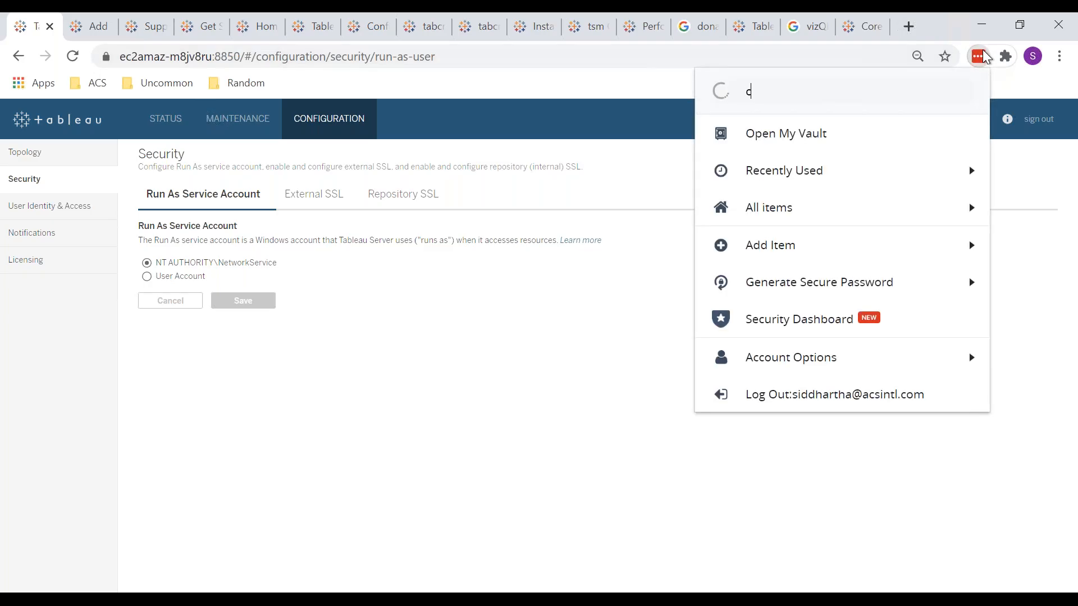
{"action": "type", "text": "loud"}
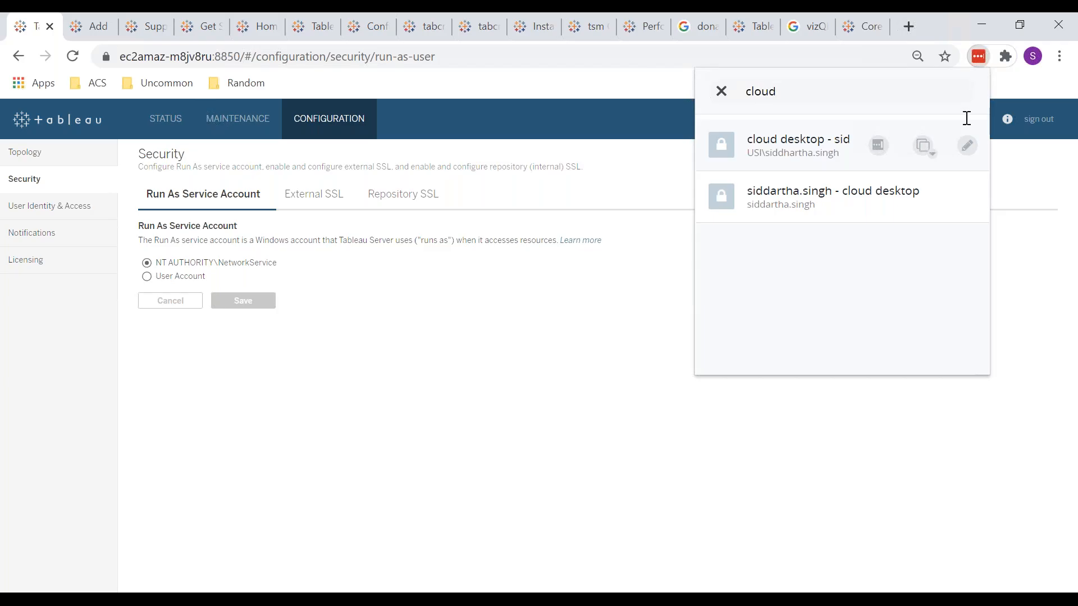
{"action": "left_click", "coordinate": [923, 197]}
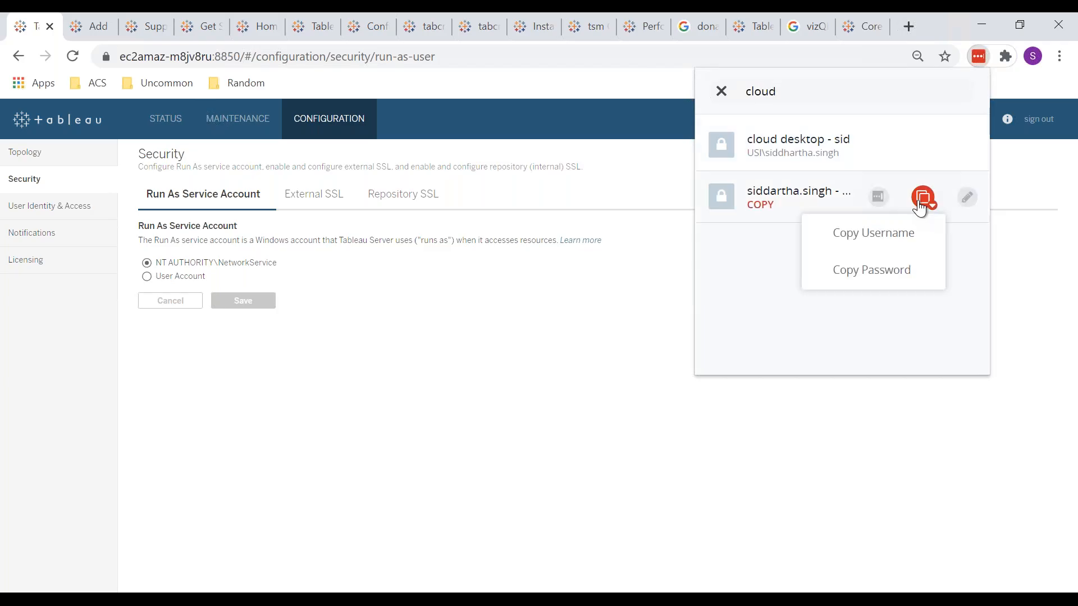
{"action": "left_click", "coordinate": [879, 280]}
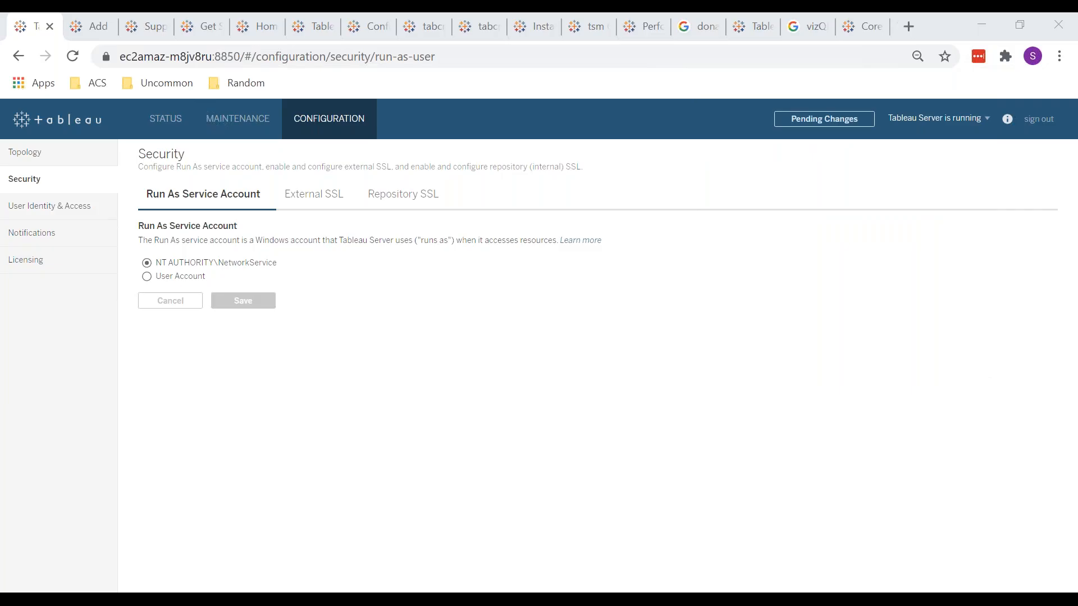
{"action": "key", "text": "alt+Tab"}
{"action": "key", "text": "Return"}
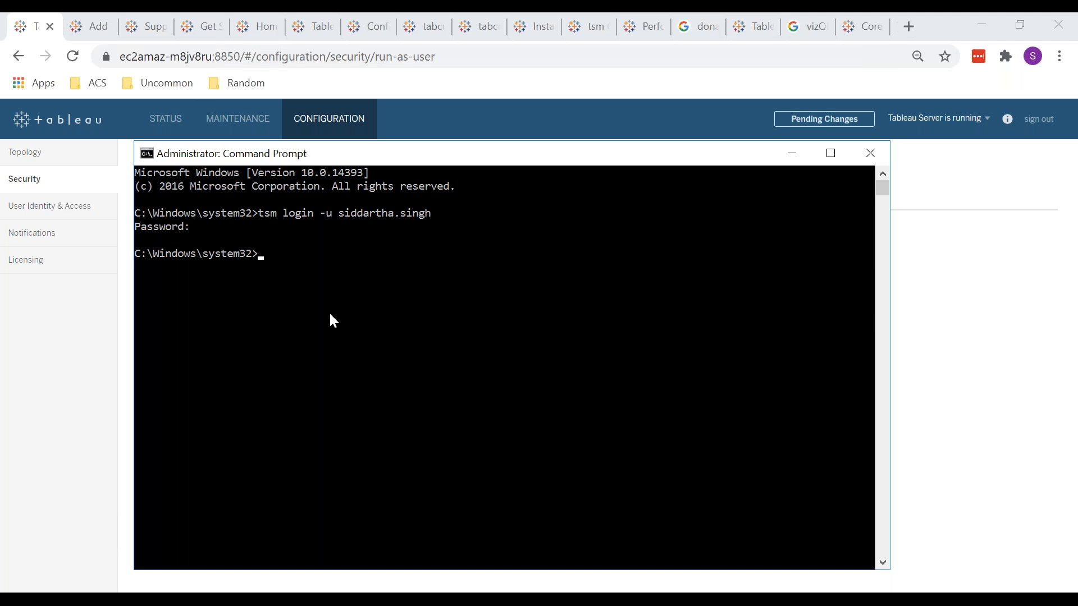
Copy the tsm version line from the Notepad++ notes and run it in the administrator Command Prompt
{"action": "key", "text": "alt+Tab"}
{"action": "key", "text": "alt+Tab"}
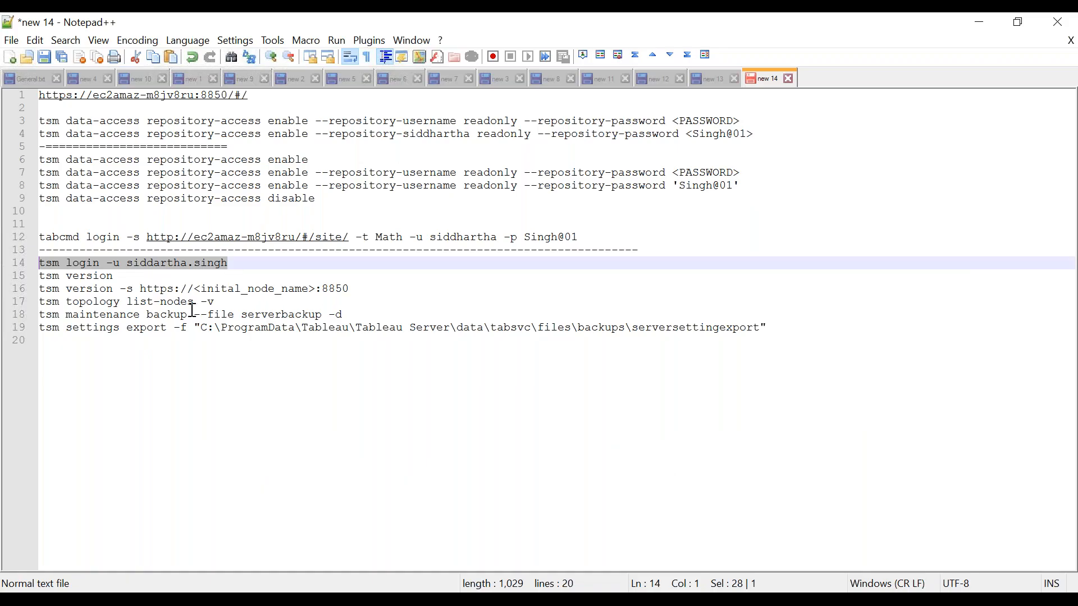
{"action": "left_click_drag", "start_coordinate": [130, 279], "coordinate": [11, 278]}
{"action": "key", "text": "ctrl+c"}
{"action": "key", "text": "alt+Tab"}
{"action": "key", "text": "ctrl+v"}
{"action": "key", "text": "Return"}
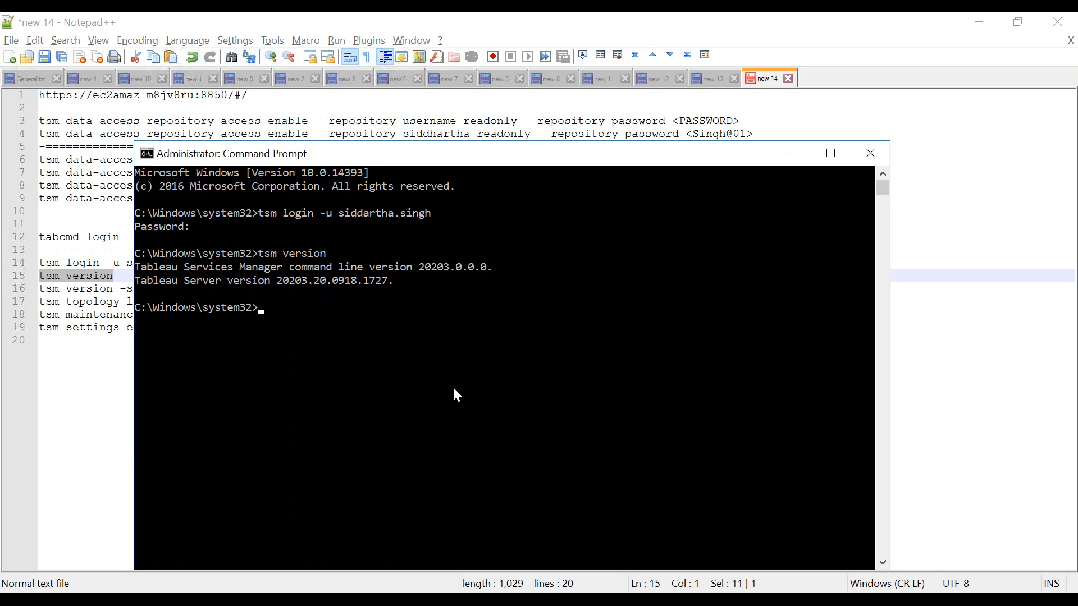
{"action": "key", "text": "alt+Tab"}
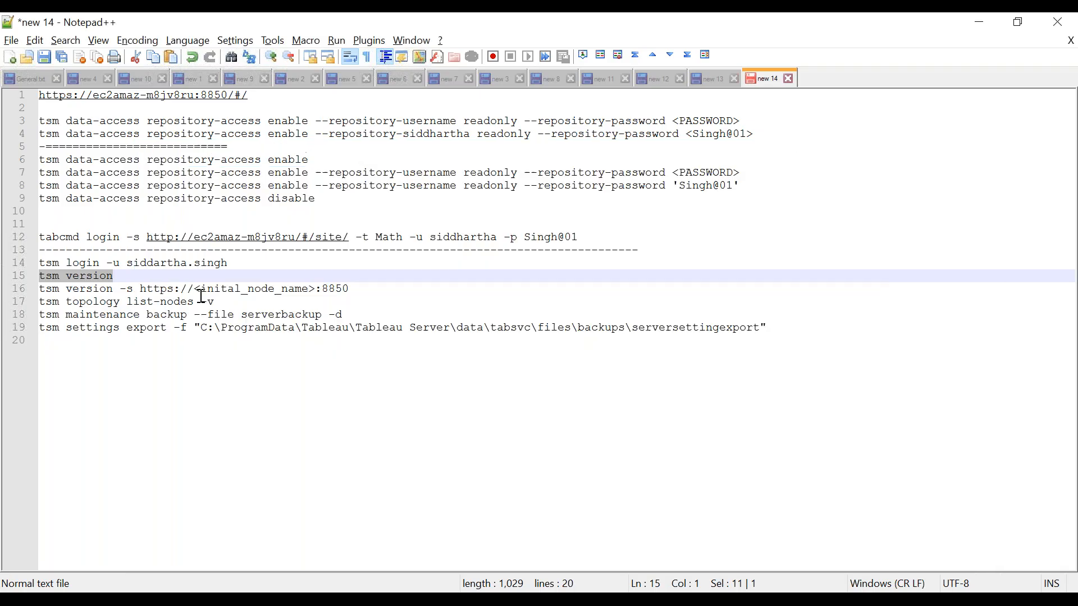
{"action": "left_click", "coordinate": [19, 291]}
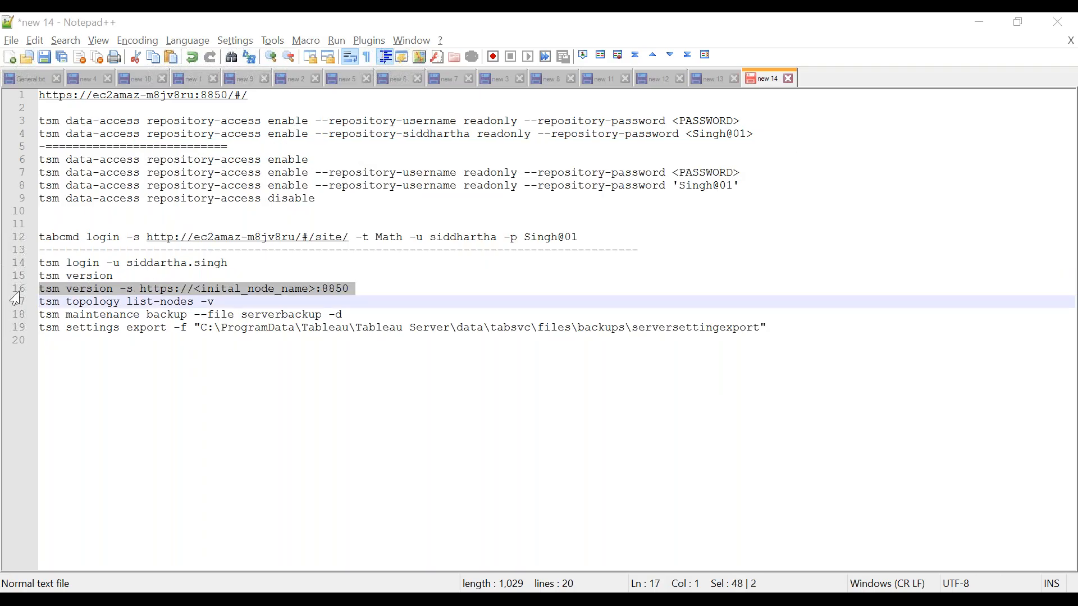
{"action": "key", "text": "alt+Tab"}
{"action": "key", "text": "ctrl+v"}
{"action": "key", "text": "Return"}
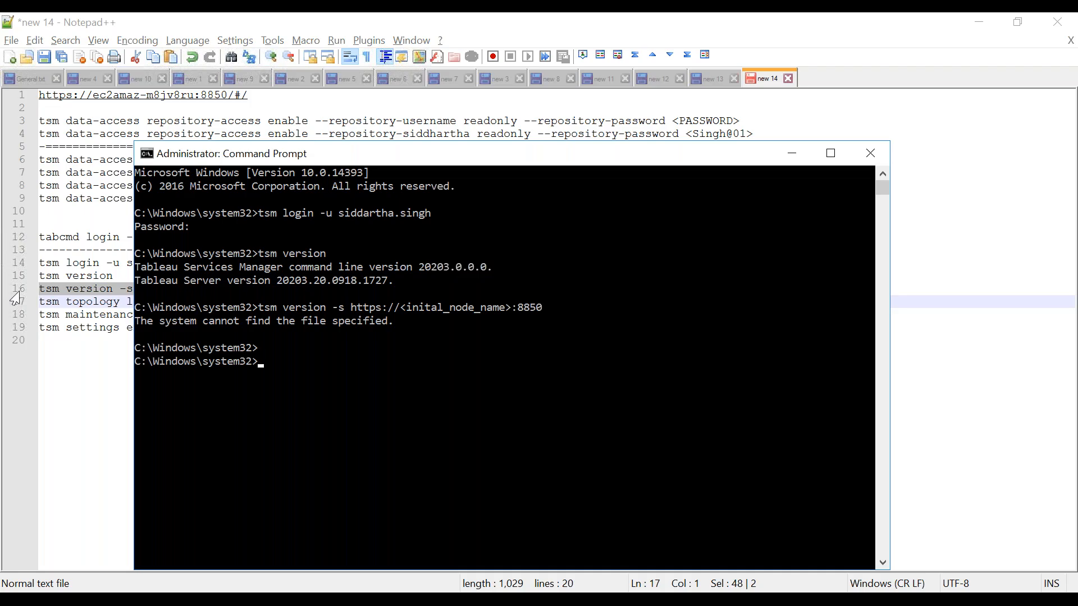
{"action": "key", "text": "alt+Tab"}
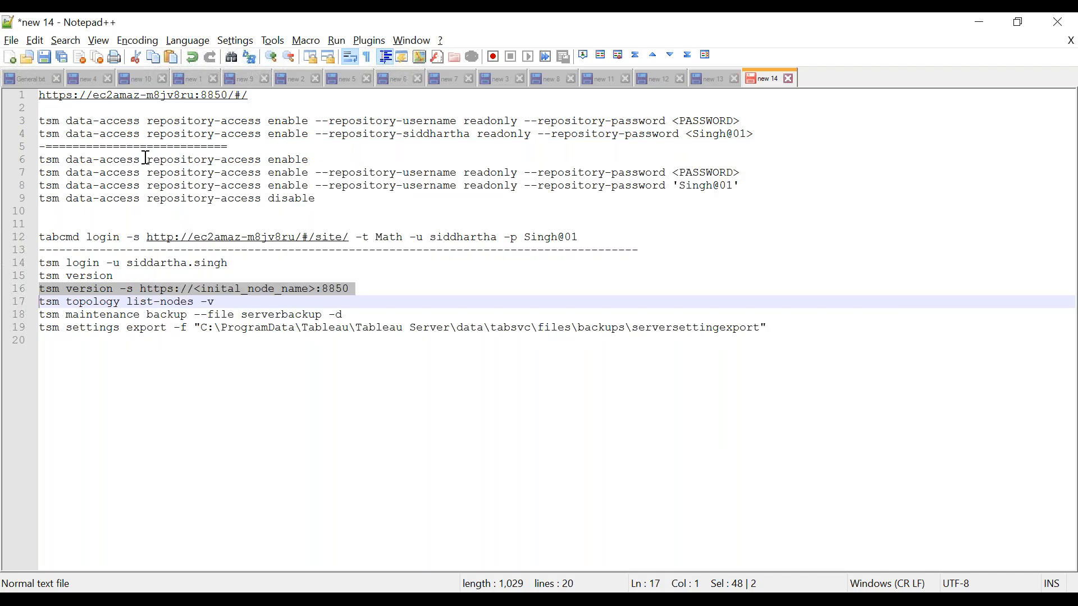
{"action": "double_click", "coordinate": [216, 290]}
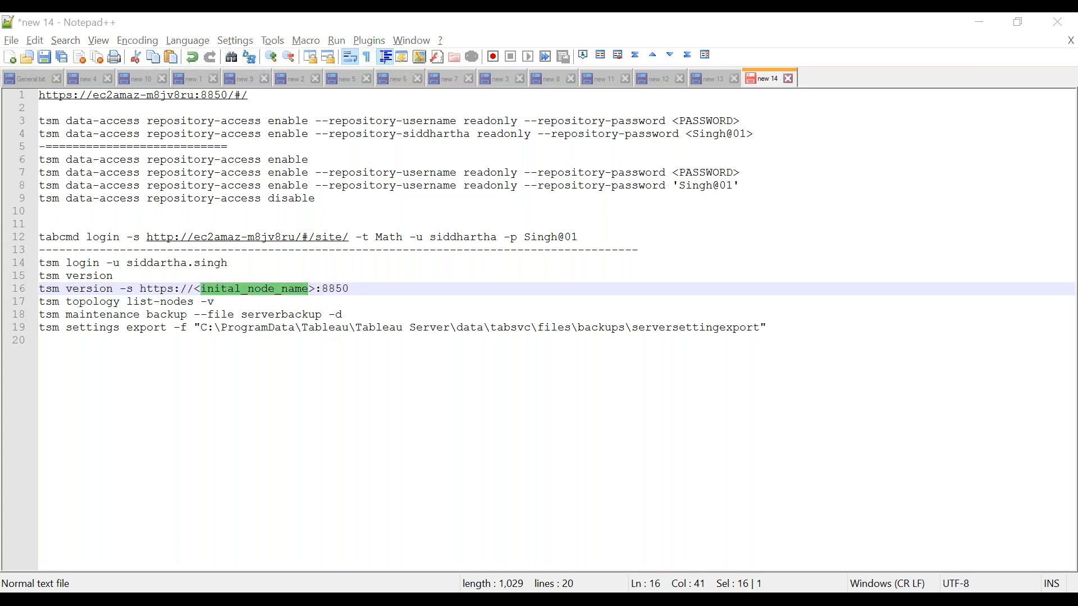
{"action": "key", "text": "alt+Tab"}
{"action": "key", "text": "alt+Tab"}
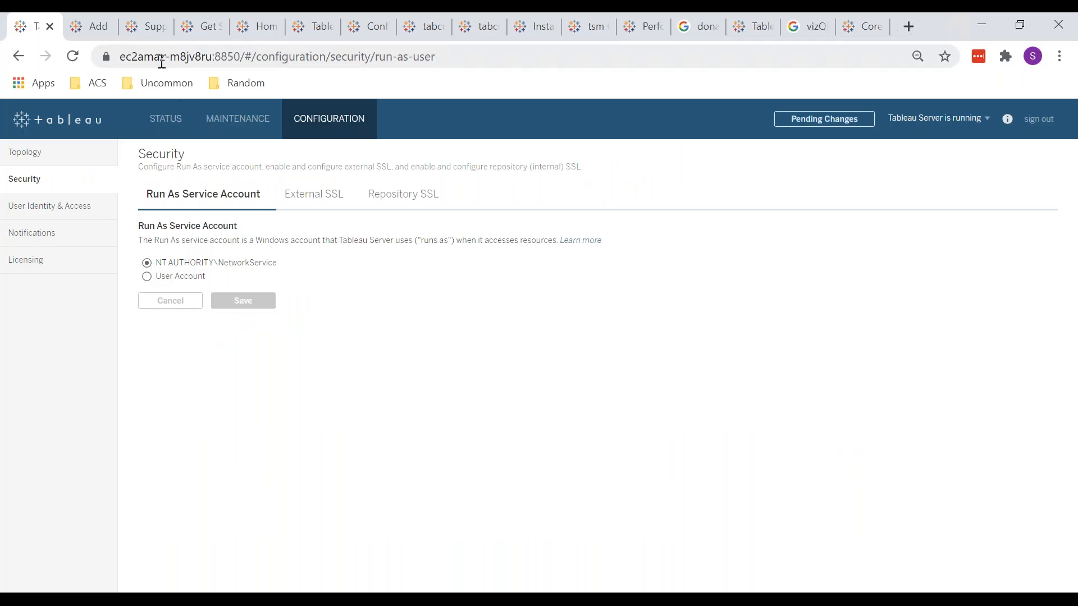
{"action": "left_click", "coordinate": [207, 32]}
{"action": "left_click", "coordinate": [251, 25]}
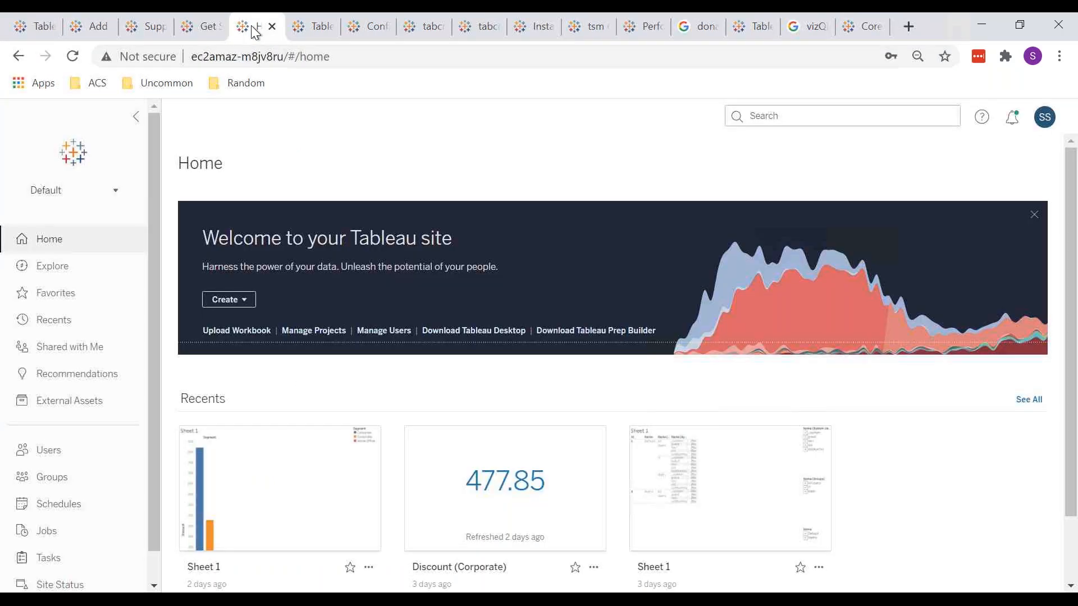
{"action": "left_click", "coordinate": [259, 63]}
{"action": "left_click", "coordinate": [284, 56]}
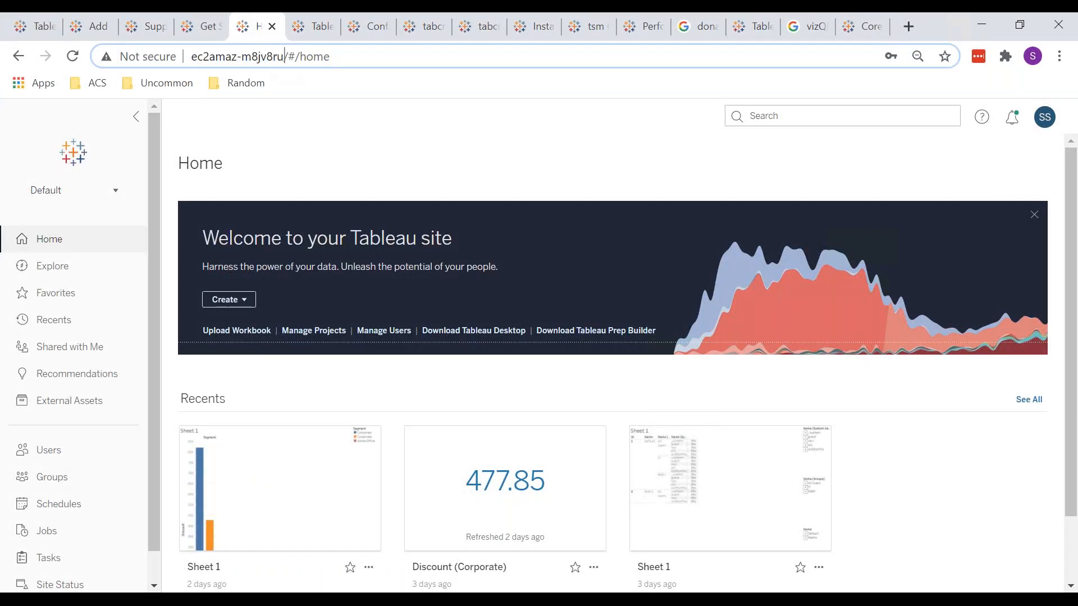
{"action": "left_click_drag", "start_coordinate": [284, 56], "coordinate": [175, 55]}
{"action": "key", "text": "ctrl+c"}
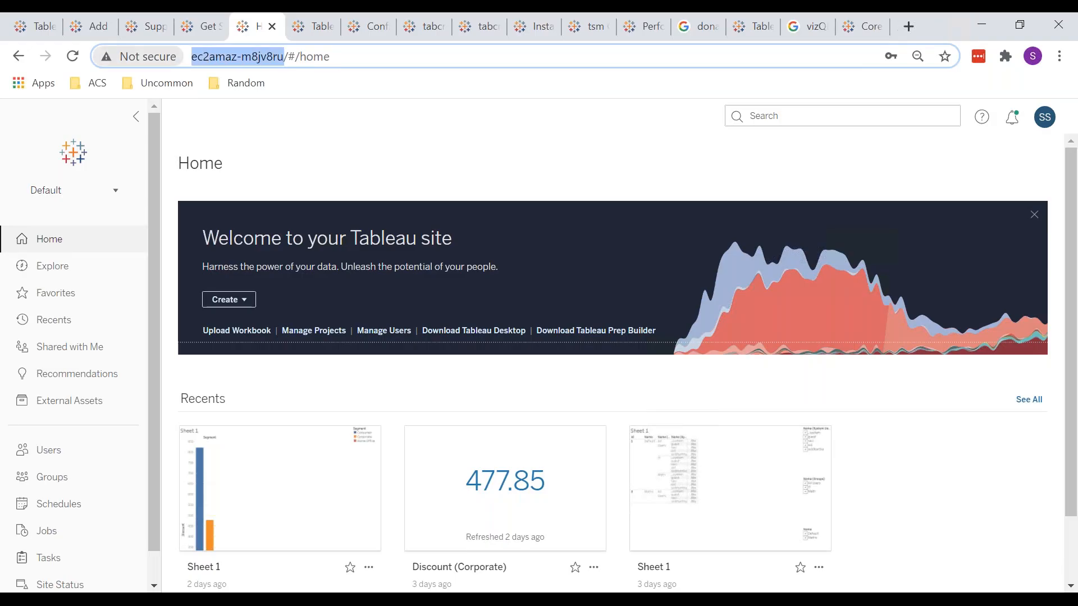
{"action": "key", "text": "alt+Tab"}
{"action": "key", "text": "ctrl+v"}
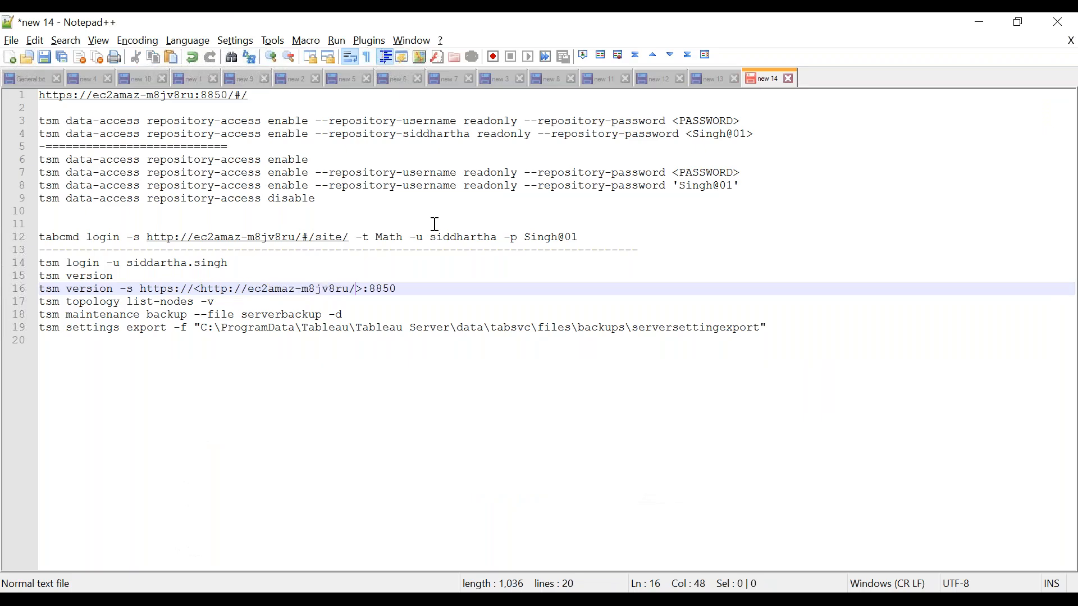
Delete the angle brackets around the server address in line 16 of the notes
{"action": "key", "text": "Delete"}
{"action": "key", "text": "Left"}
{"action": "key", "text": "Left"}
{"action": "key", "text": "Left"}
{"action": "key", "text": "Left"}
{"action": "key", "text": "Left"}
{"action": "key", "text": "Left"}
{"action": "key", "text": "Left"}
{"action": "key", "text": "Left"}
{"action": "key", "text": "Left"}
{"action": "key", "text": "Left"}
{"action": "key", "text": "Left"}
{"action": "key", "text": "Left"}
{"action": "key", "text": "Left"}
{"action": "key", "text": "Left"}
{"action": "key", "text": "Left"}
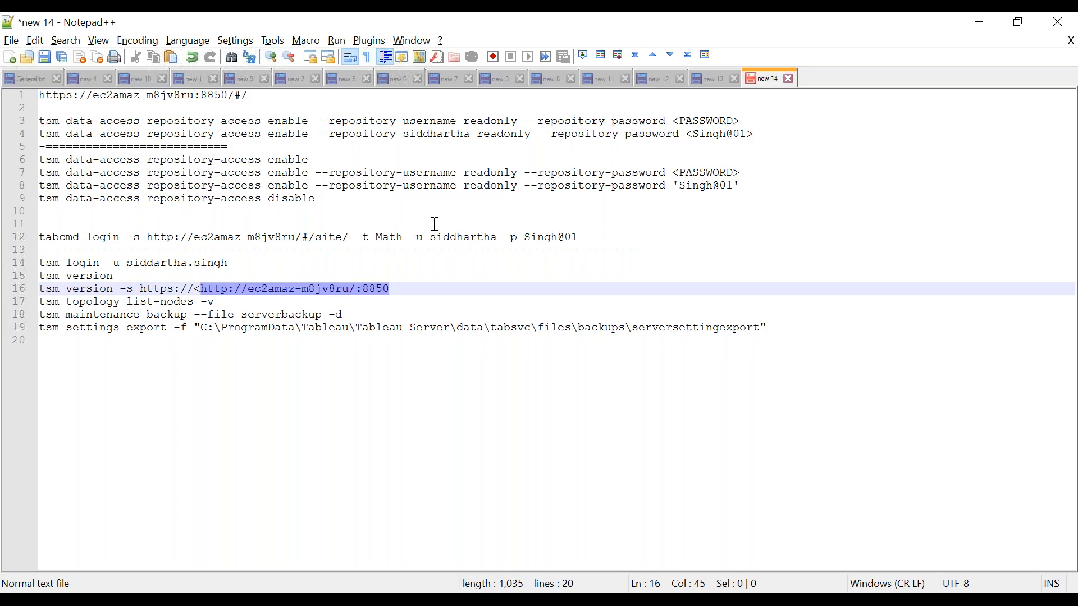
{"action": "key", "text": "BackSpace"}
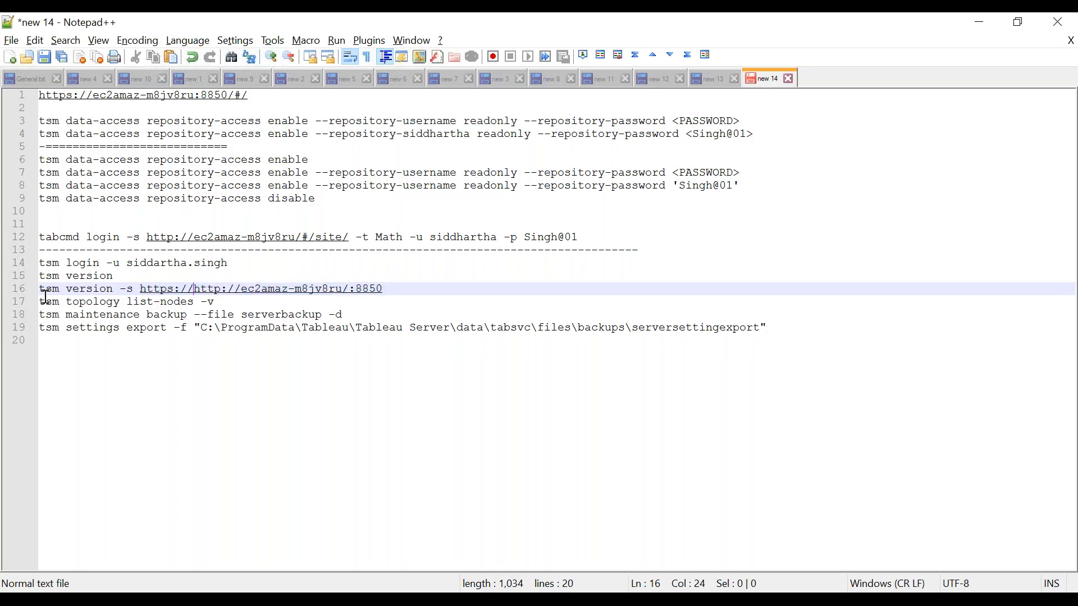
{"action": "left_click", "coordinate": [13, 290]}
{"action": "key", "text": "ctrl+c"}
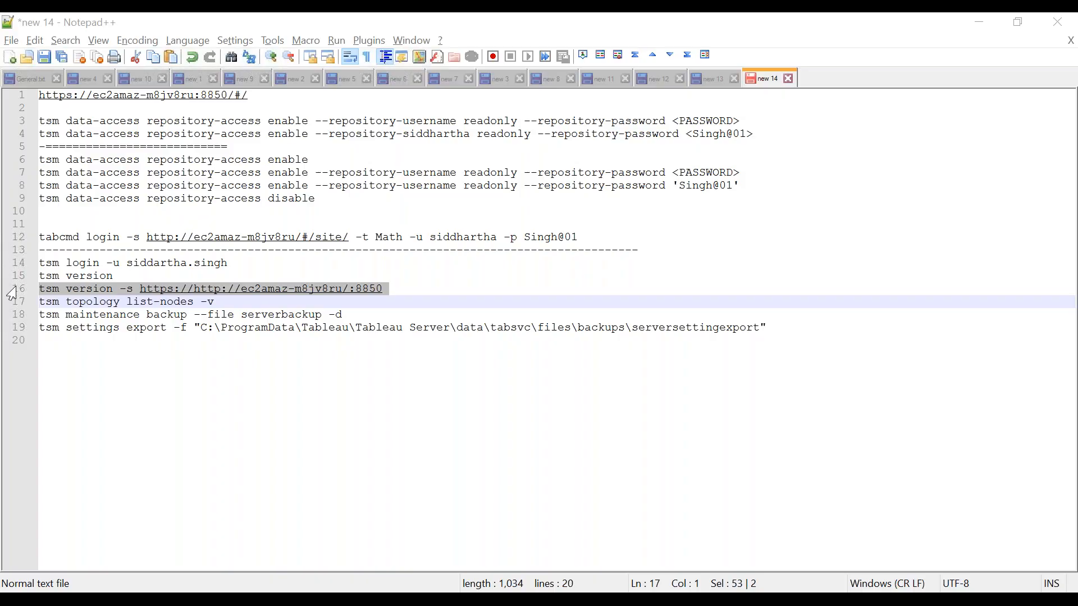
{"action": "key", "text": "alt+Tab"}
{"action": "key", "text": "alt+Tab"}
{"action": "key", "text": "Tab"}
{"action": "key", "text": "ctrl+v"}
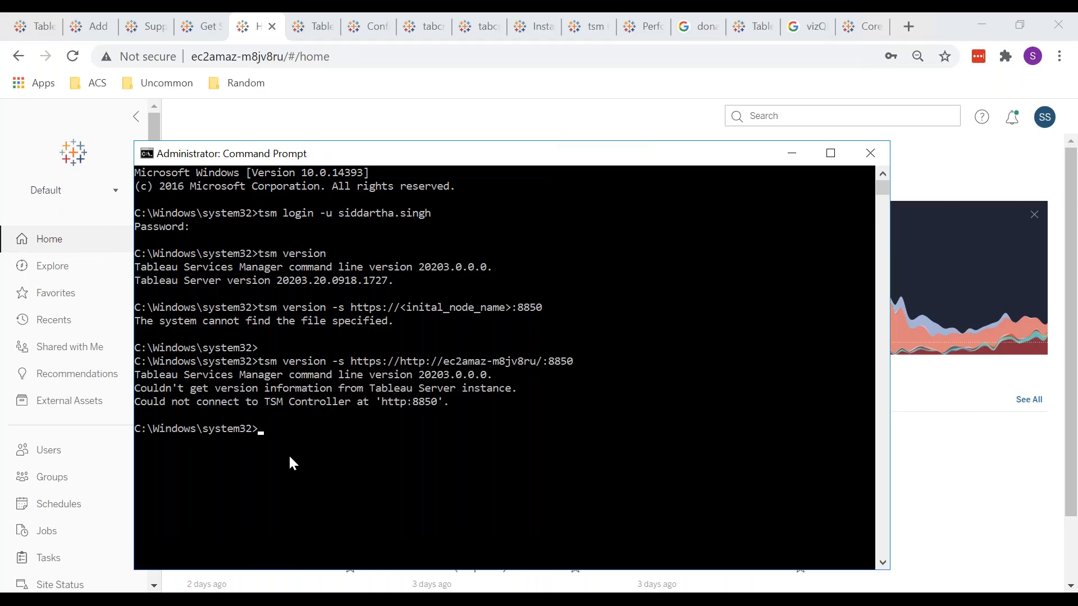
{"action": "key", "text": "alt+Tab"}
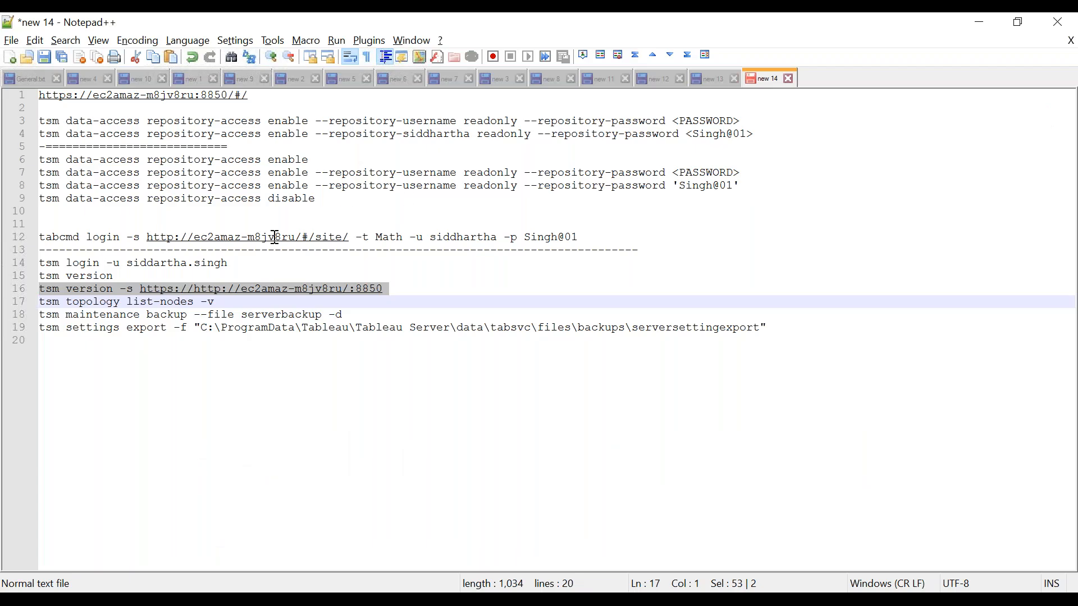
{"action": "left_click", "coordinate": [127, 287]}
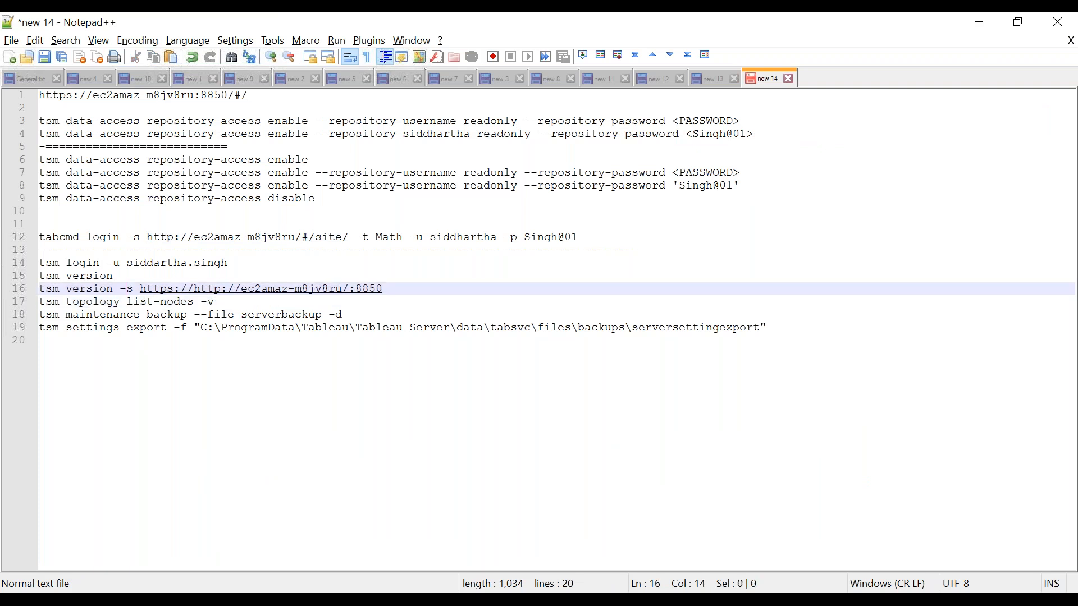
{"action": "key", "text": "Right"}
{"action": "key", "text": "Right"}
{"action": "key", "text": "Right"}
{"action": "key", "text": "Right"}
{"action": "key", "text": "Right"}
{"action": "key", "text": "Right"}
{"action": "key", "text": "Right"}
{"action": "key", "text": "Right"}
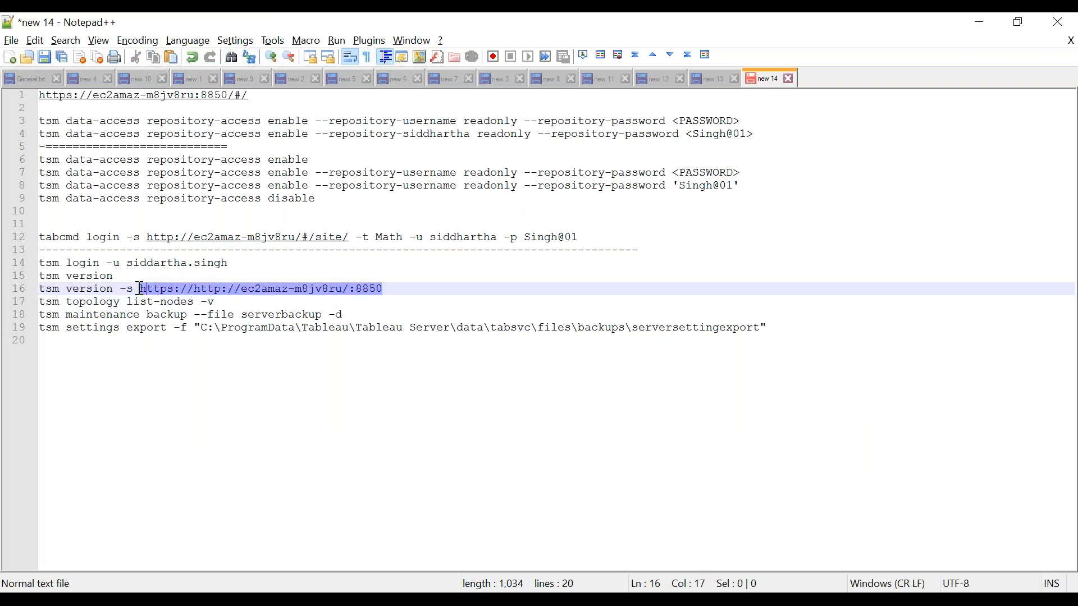
{"action": "key", "text": "Right"}
{"action": "key", "text": "Right"}
{"action": "key", "text": "BackSpace"}
{"action": "key", "text": "BackSpace"}
{"action": "key", "text": "BackSpace"}
{"action": "key", "text": "BackSpace"}
{"action": "key", "text": "BackSpace"}
{"action": "key", "text": "BackSpace"}
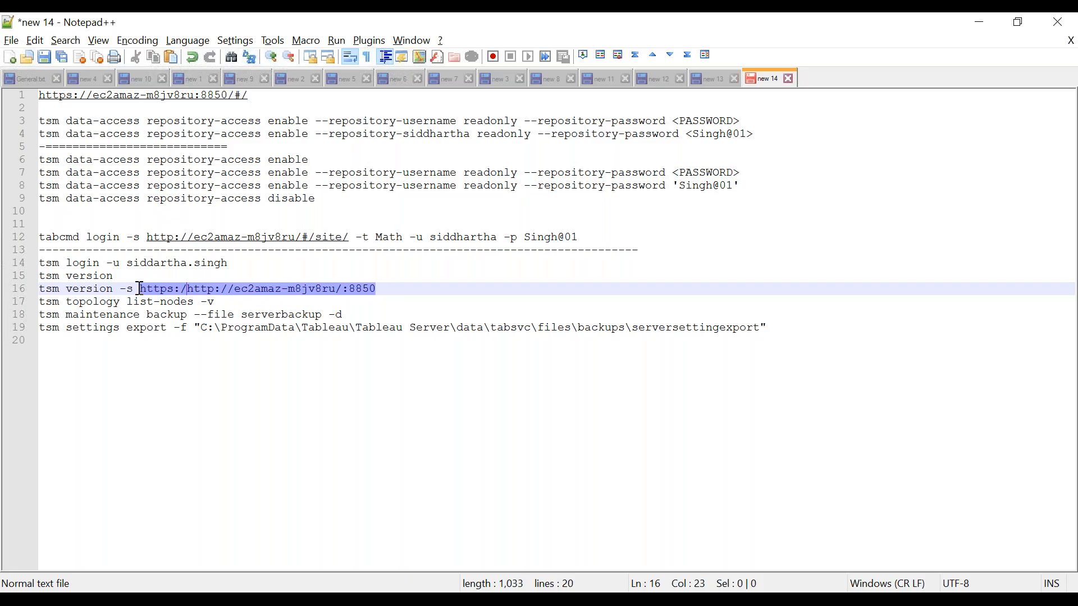
{"action": "key", "text": "BackSpace"}
{"action": "key", "text": "BackSpace"}
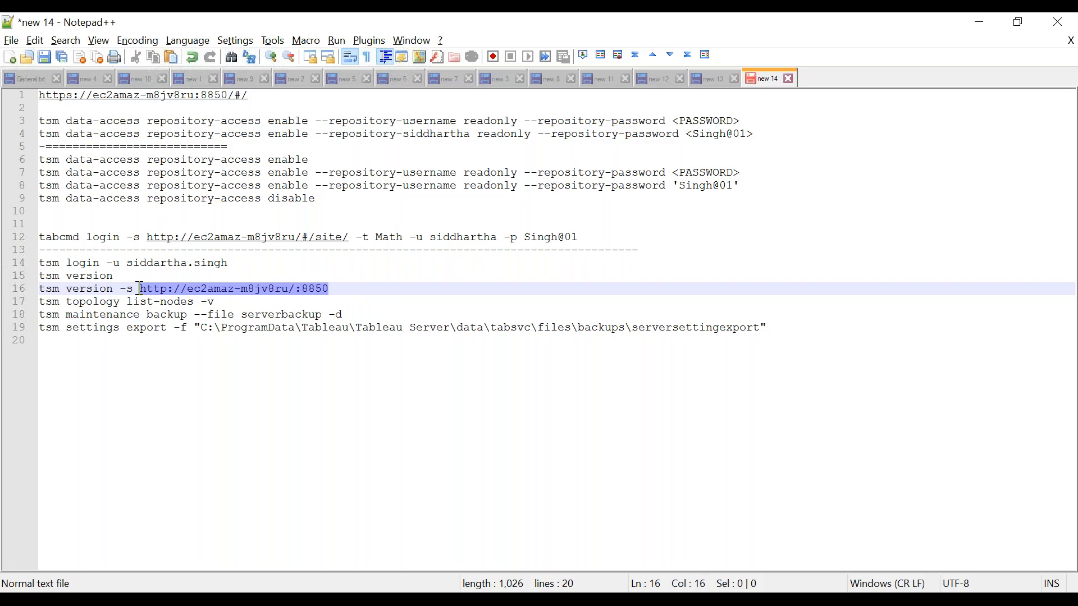
{"action": "left_click", "coordinate": [16, 296]}
{"action": "key", "text": "ctrl+c"}
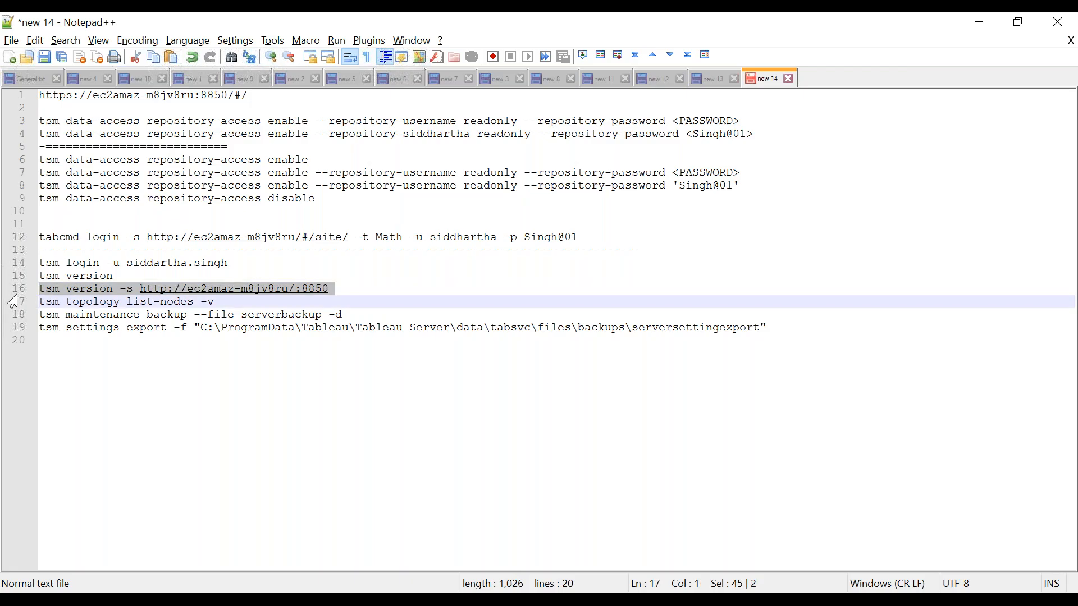
{"action": "key", "text": "alt+Tab"}
{"action": "key", "text": "alt+Tab"}
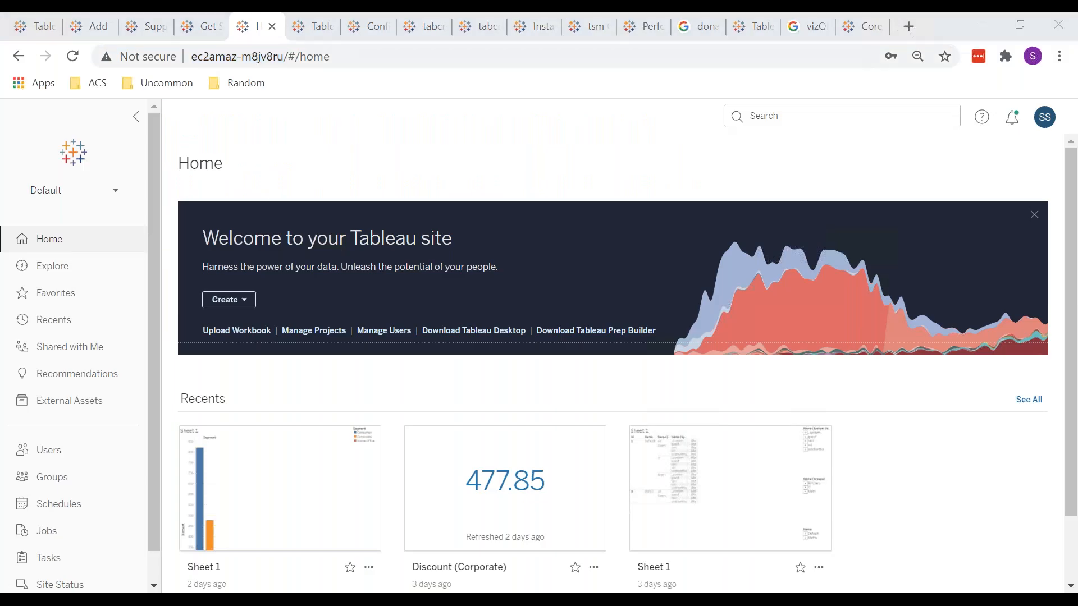
{"action": "key", "text": "ctrl+v"}
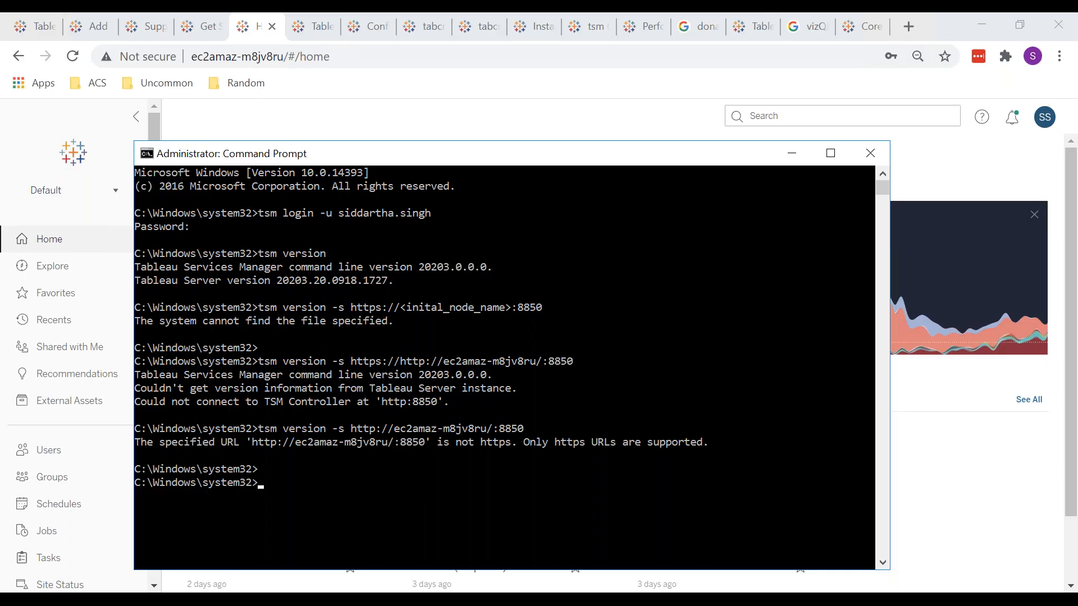
{"action": "key", "text": "Return"}
{"action": "key", "text": "Return"}
{"action": "key", "text": "Return"}
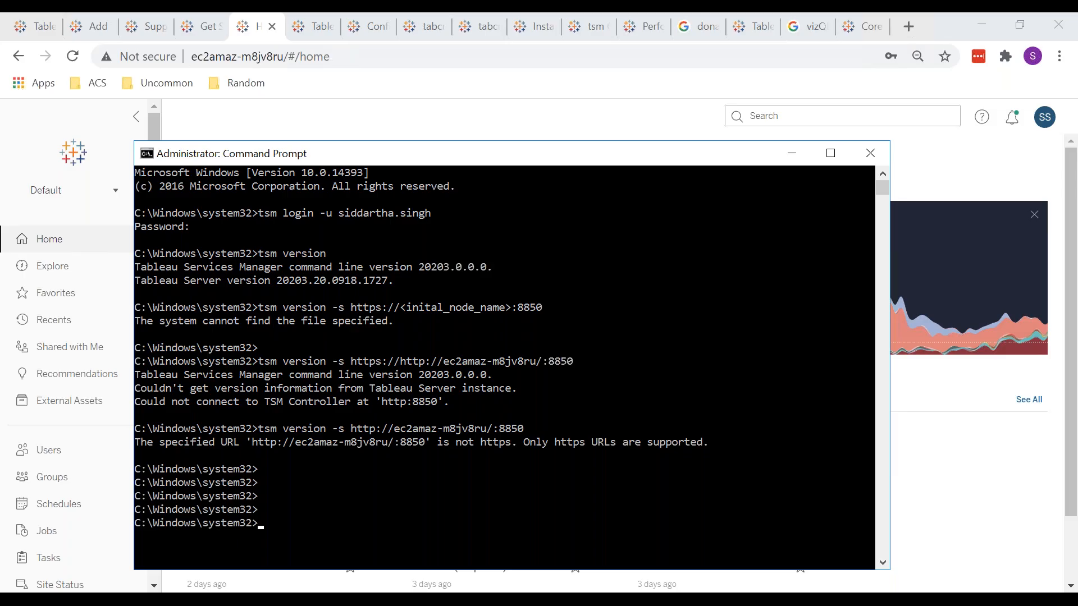
Change http to https in the server address on line 16 of the Notepad++ notes
{"action": "key", "text": "alt+Tab"}
{"action": "key", "text": "alt+Tab"}
{"action": "key", "text": "alt+Tab"}
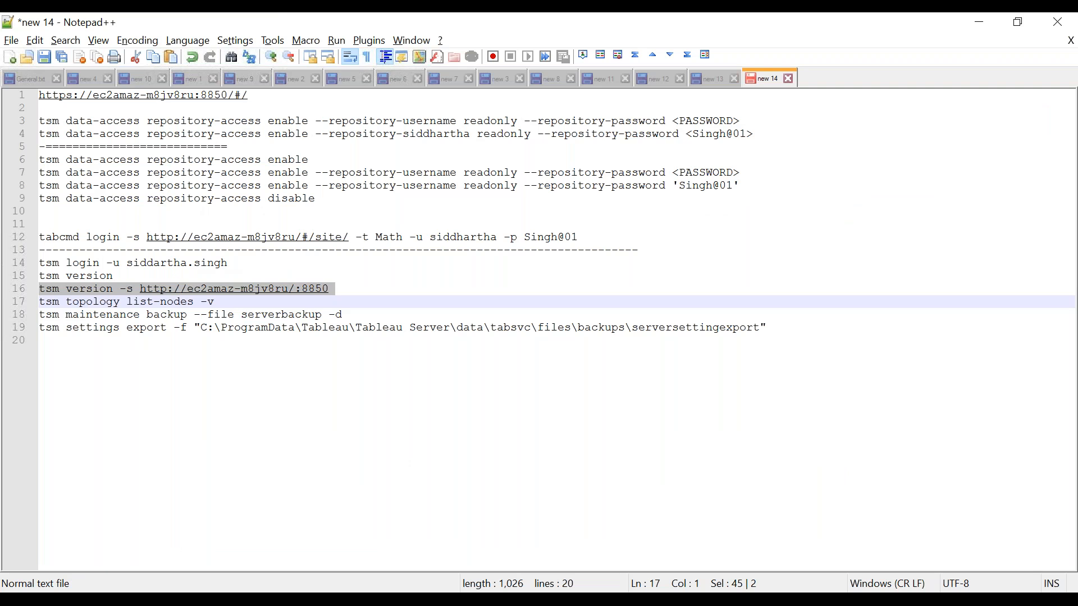
{"action": "left_click", "coordinate": [330, 288]}
{"action": "key", "text": "Left"}
{"action": "key", "text": "Left"}
{"action": "key", "text": "Left"}
{"action": "key", "text": "Left"}
{"action": "key", "text": "Left"}
{"action": "key", "text": "Left"}
{"action": "key", "text": "Left"}
{"action": "key", "text": "Left"}
{"action": "key", "text": "Left"}
{"action": "key", "text": "Left"}
{"action": "key", "text": "Left"}
{"action": "key", "text": "Left"}
{"action": "key", "text": "Left"}
{"action": "key", "text": "Left"}
{"action": "key", "text": "Left"}
{"action": "key", "text": "Left"}
{"action": "key", "text": "Left"}
{"action": "key", "text": "Left"}
{"action": "key", "text": "Left"}
{"action": "key", "text": "Left"}
{"action": "key", "text": "Right"}
{"action": "type", "text": "s"}
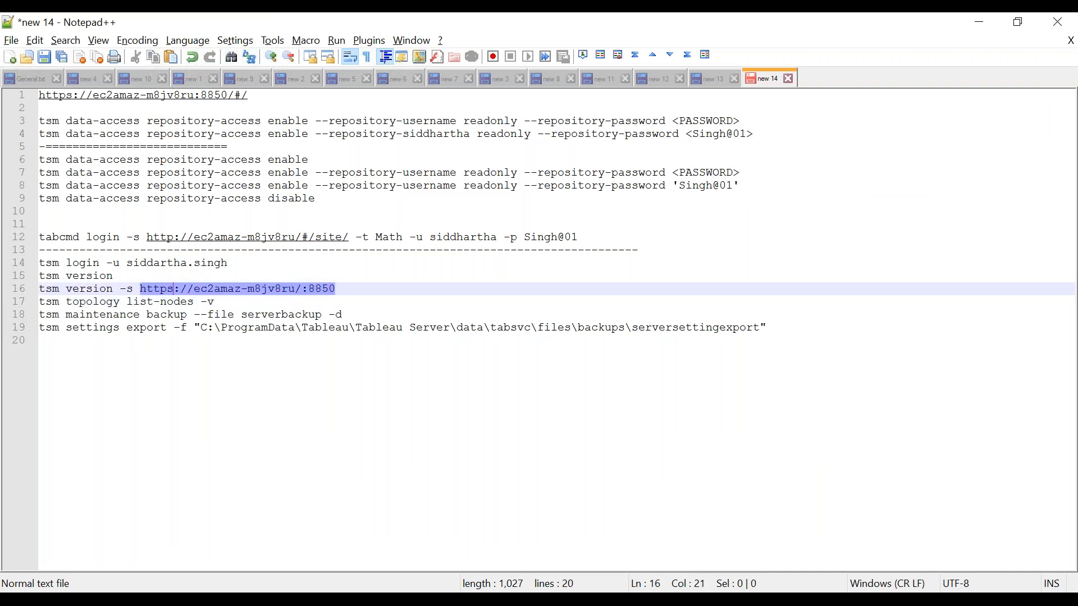
{"action": "left_click", "coordinate": [12, 295]}
{"action": "key", "text": "ctrl+c"}
{"action": "key", "text": "alt+Tab"}
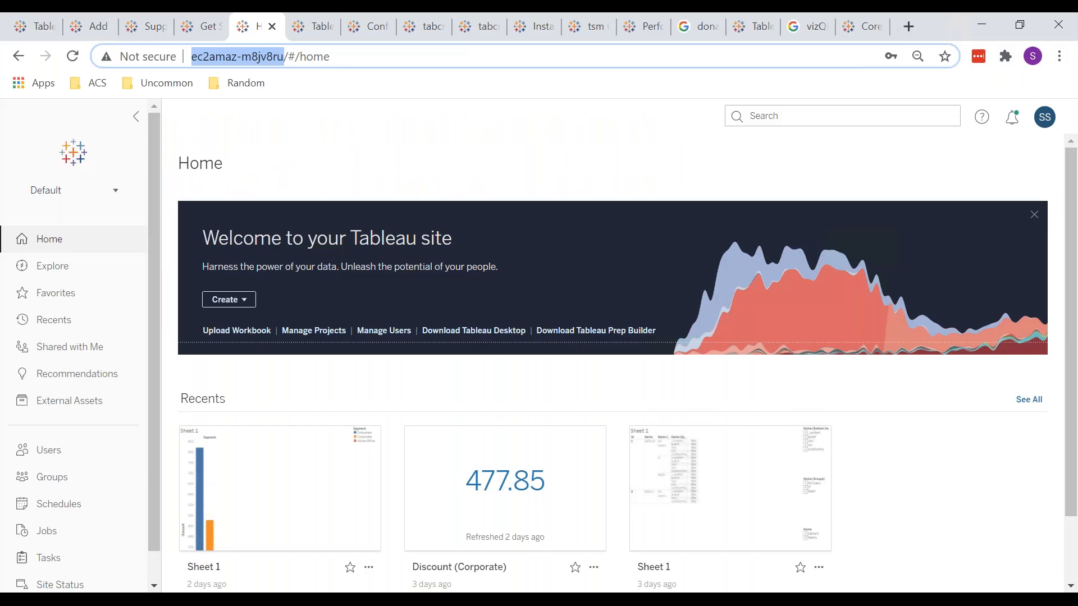
{"action": "key", "text": "alt+Tab"}
{"action": "key", "text": "ctrl+v"}
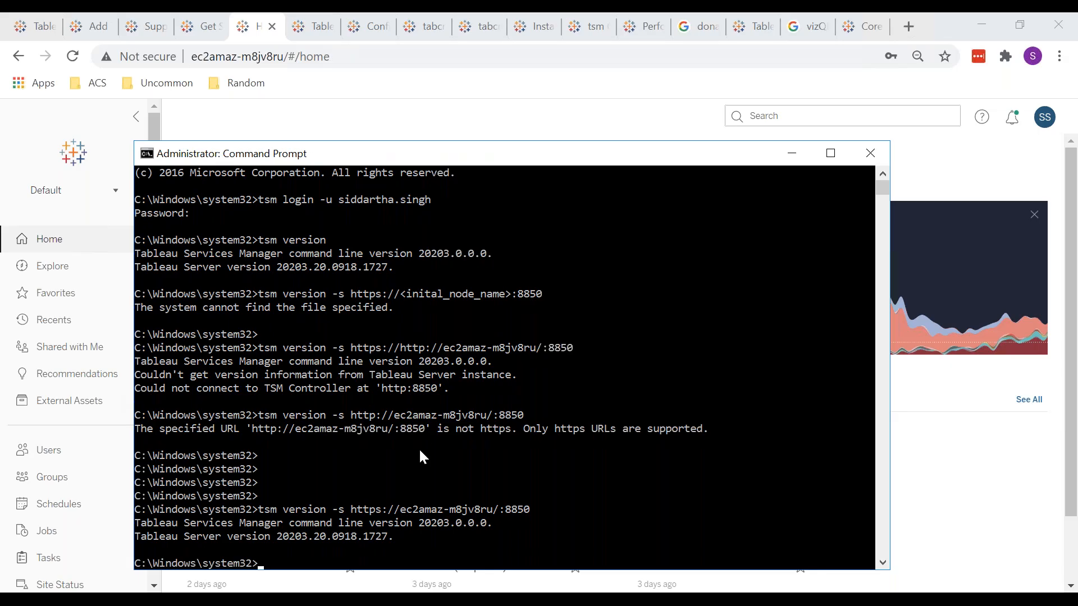
Run the tsm topology list-nodes -v command from line 17 of the notes in the Command Prompt and review its output
{"action": "key", "text": "alt+Tab"}
{"action": "key", "text": "alt+Tab"}
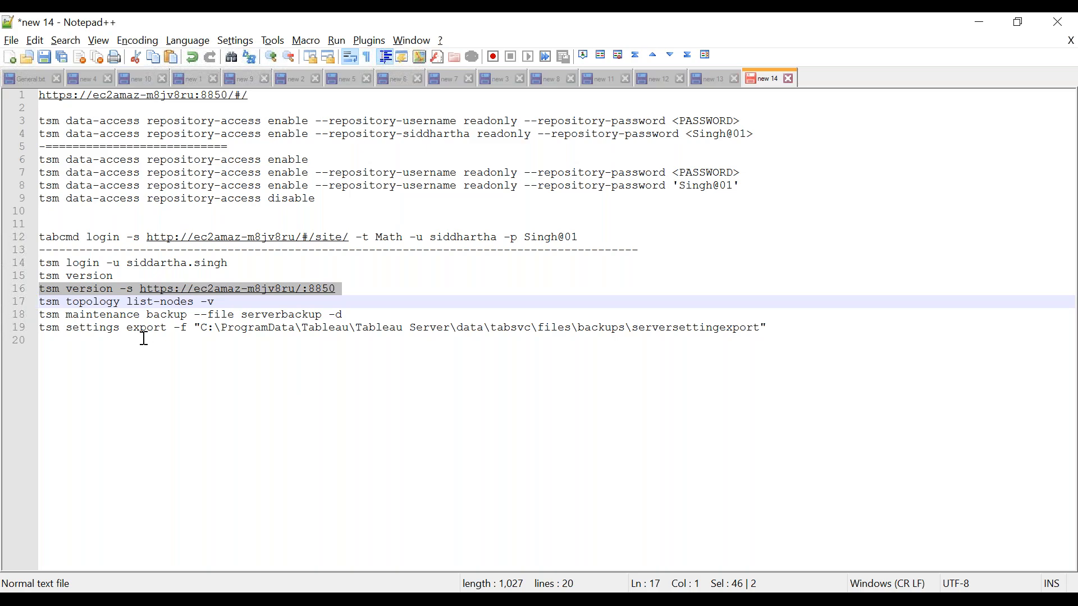
{"action": "left_click", "coordinate": [13, 303]}
{"action": "key", "text": "ctrl+c"}
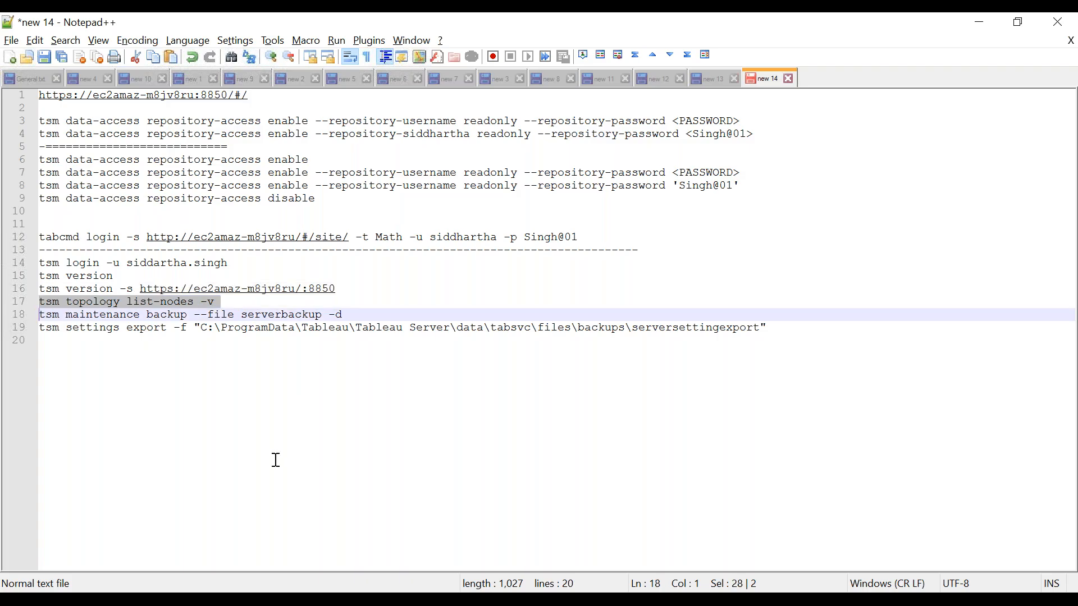
{"action": "key", "text": "alt+Tab"}
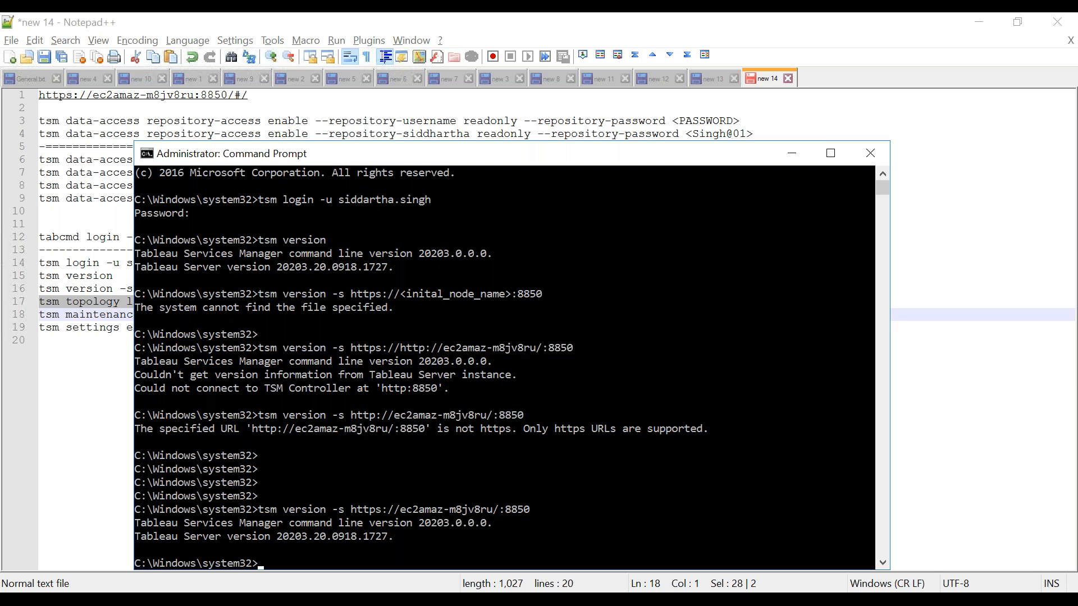
{"action": "key", "text": "ctrl+v"}
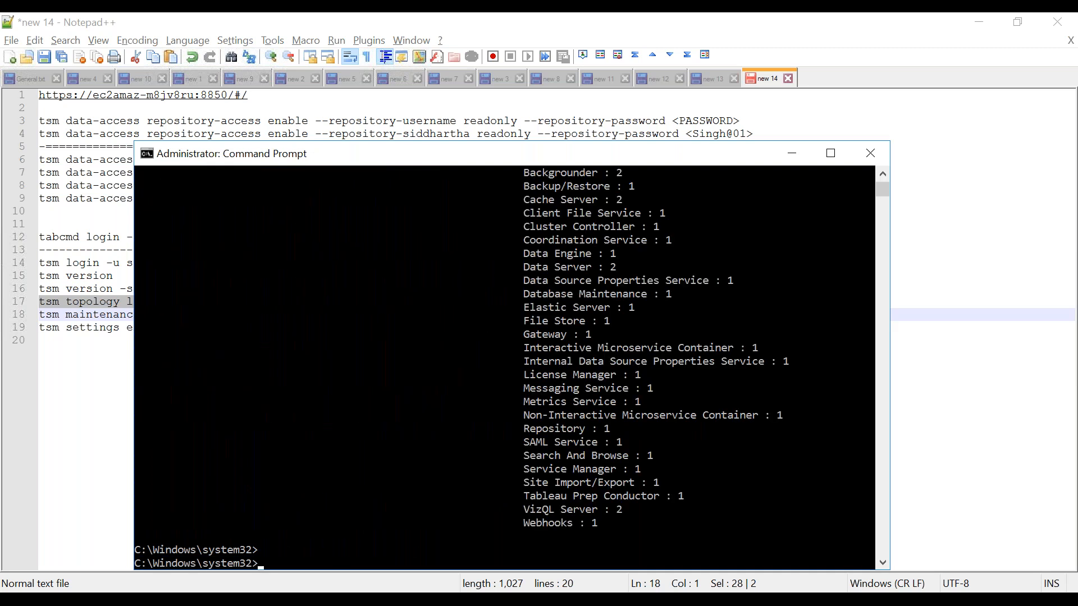
{"action": "scroll", "coordinate": [504, 368], "scroll_direction": "up", "scroll_amount": 2}
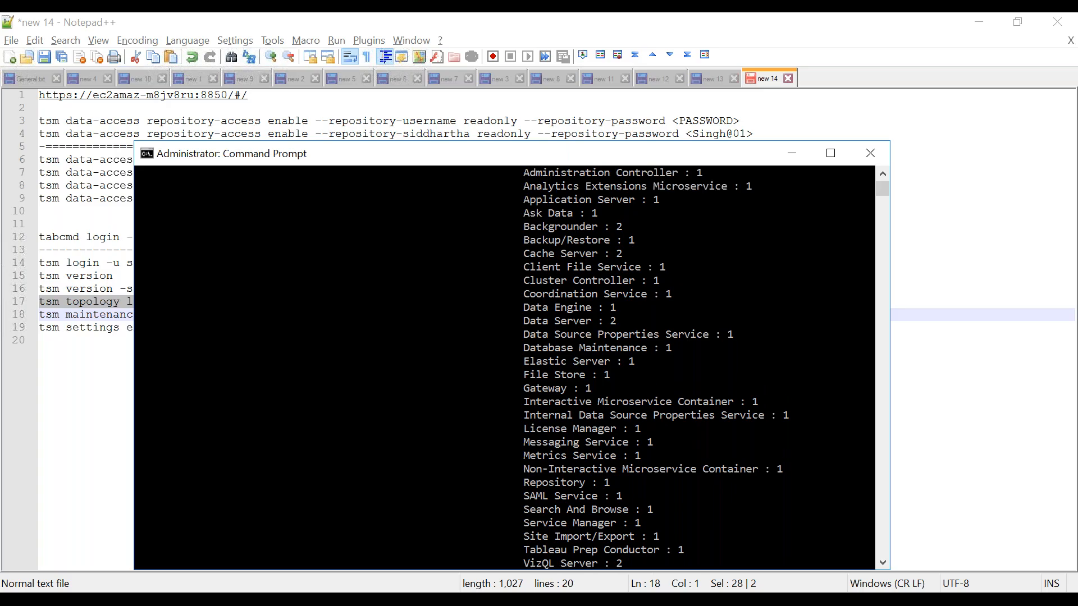
Switch to the browser and show the process Status page of Tableau Services Manager
{"action": "key", "text": "alt+Tab"}
{"action": "key", "text": "alt+Tab"}
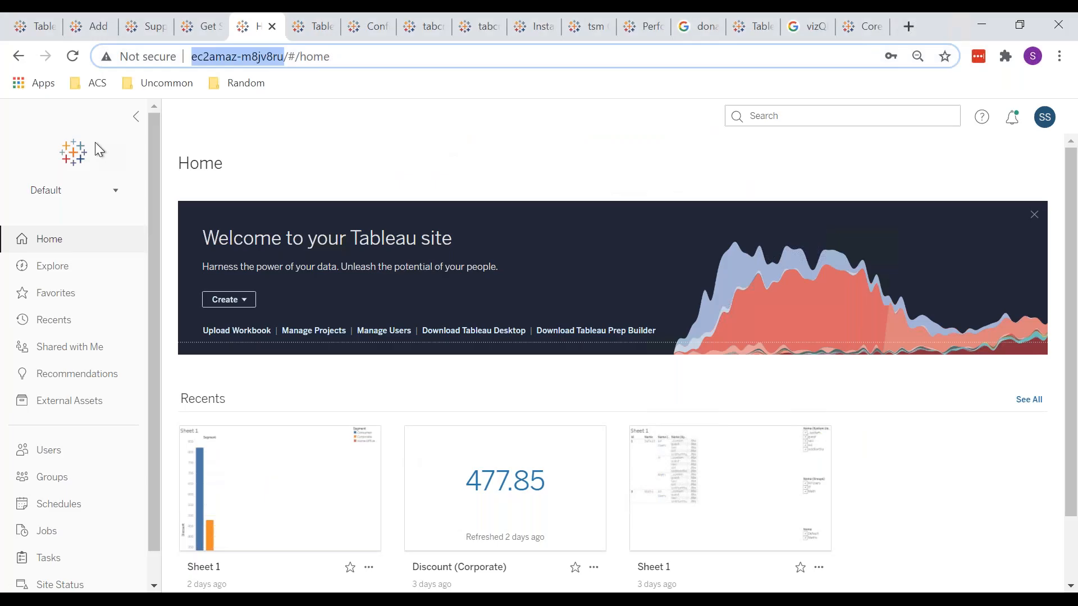
{"action": "left_click", "coordinate": [29, 25]}
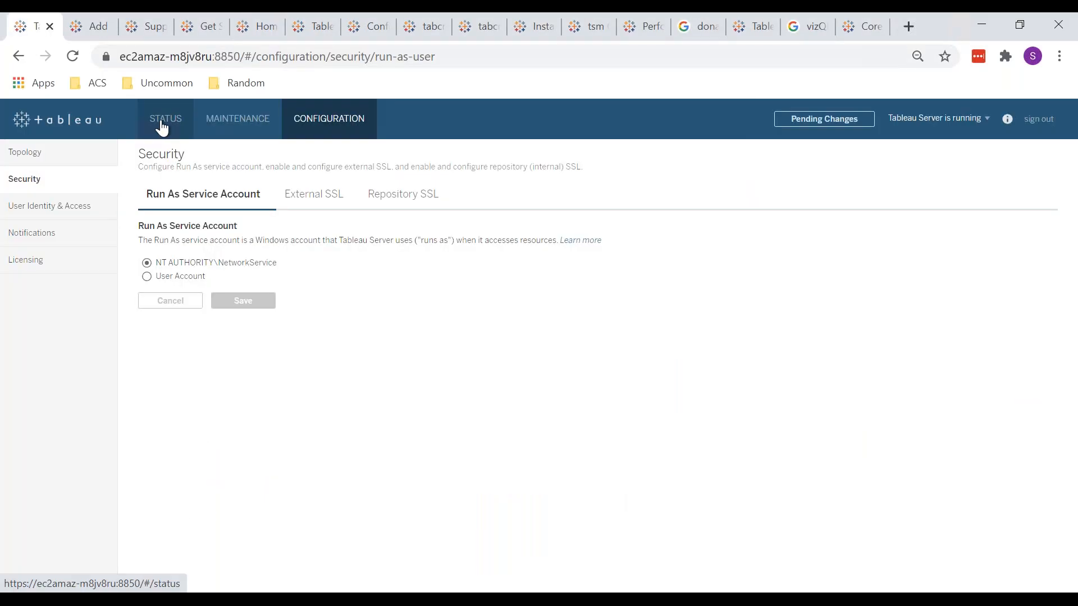
{"action": "left_click", "coordinate": [161, 124]}
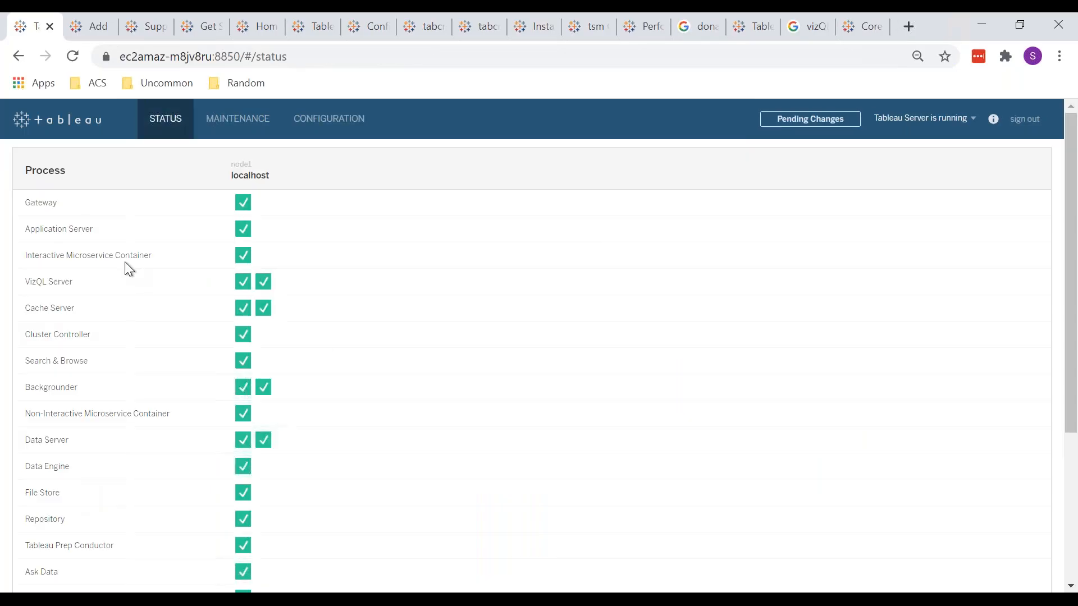
Return to the Command Prompt, review the tsm topology list-nodes -v process list, and move to a fresh prompt
{"action": "key", "text": "alt+Tab"}
{"action": "scroll", "coordinate": [513, 281], "scroll_direction": "up", "scroll_amount": 2}
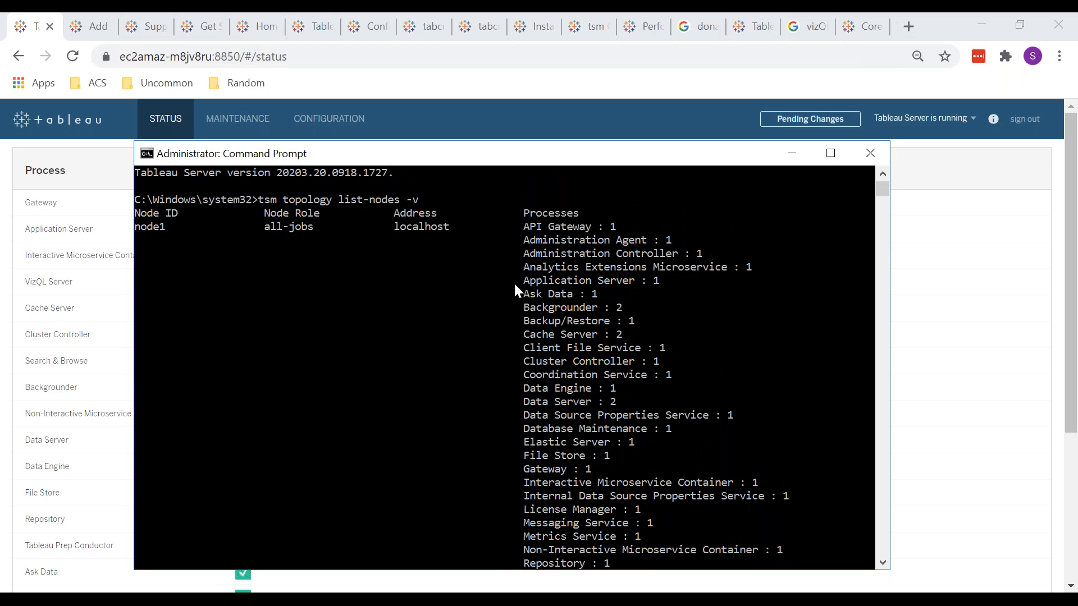
{"action": "scroll", "coordinate": [514, 286], "scroll_direction": "down", "scroll_amount": 1}
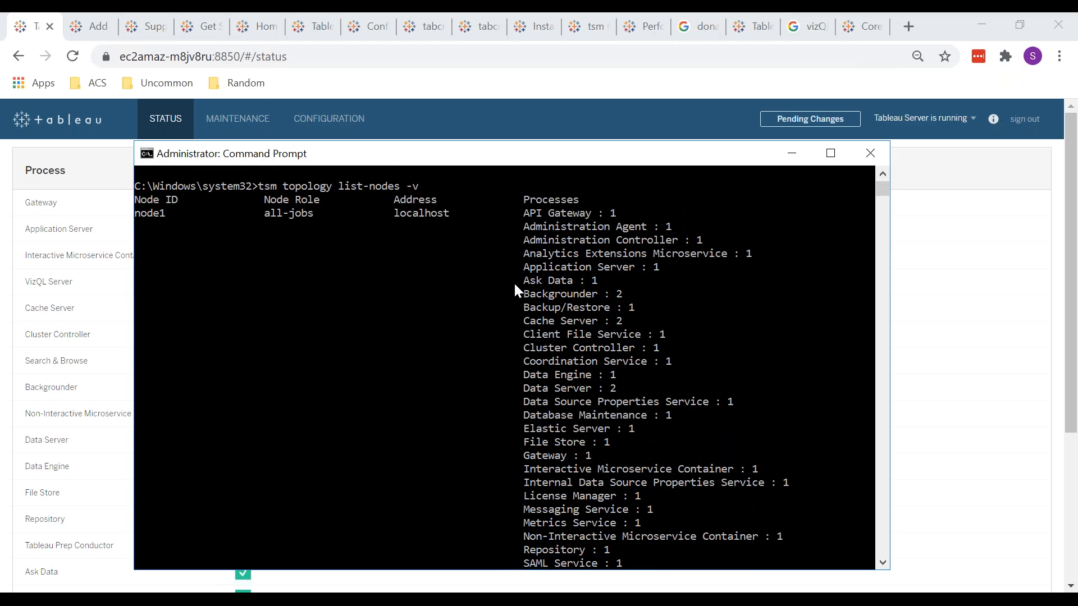
{"action": "scroll", "coordinate": [514, 288], "scroll_direction": "down", "scroll_amount": 1}
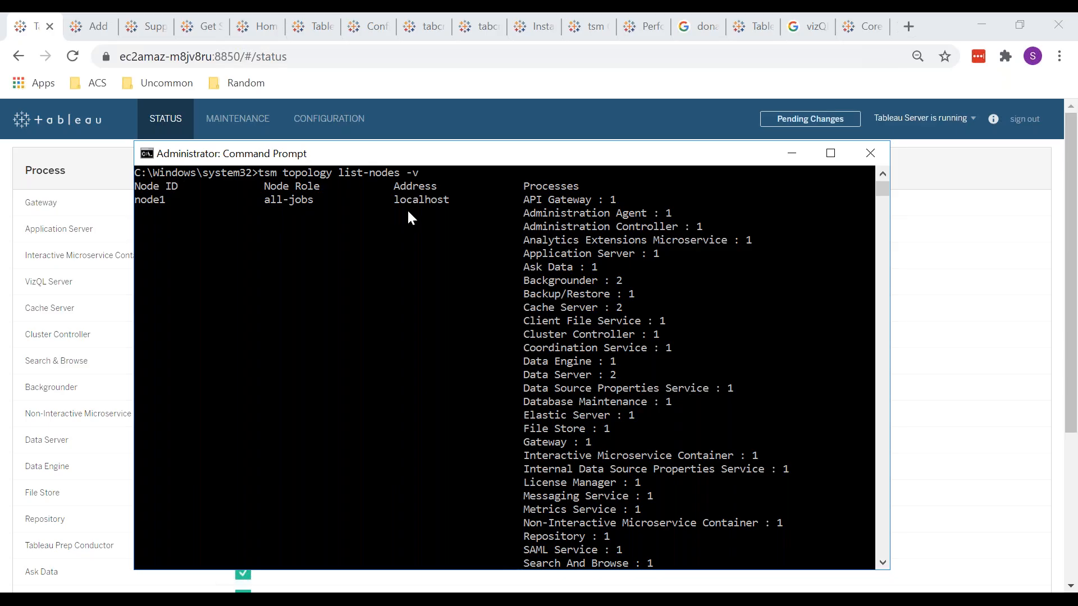
{"action": "scroll", "coordinate": [410, 218], "scroll_direction": "down", "scroll_amount": 2}
{"action": "key", "text": "Return"}
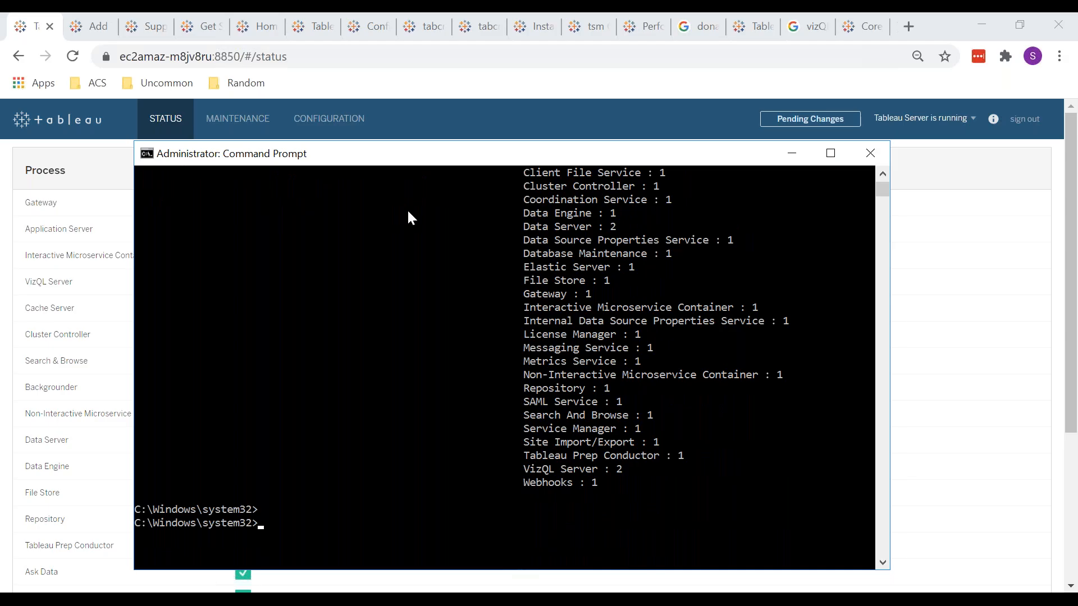
Switch to the Notepad++ notes and go to the tsm maintenance backup command on line 18
{"action": "key", "text": "alt+Tab"}
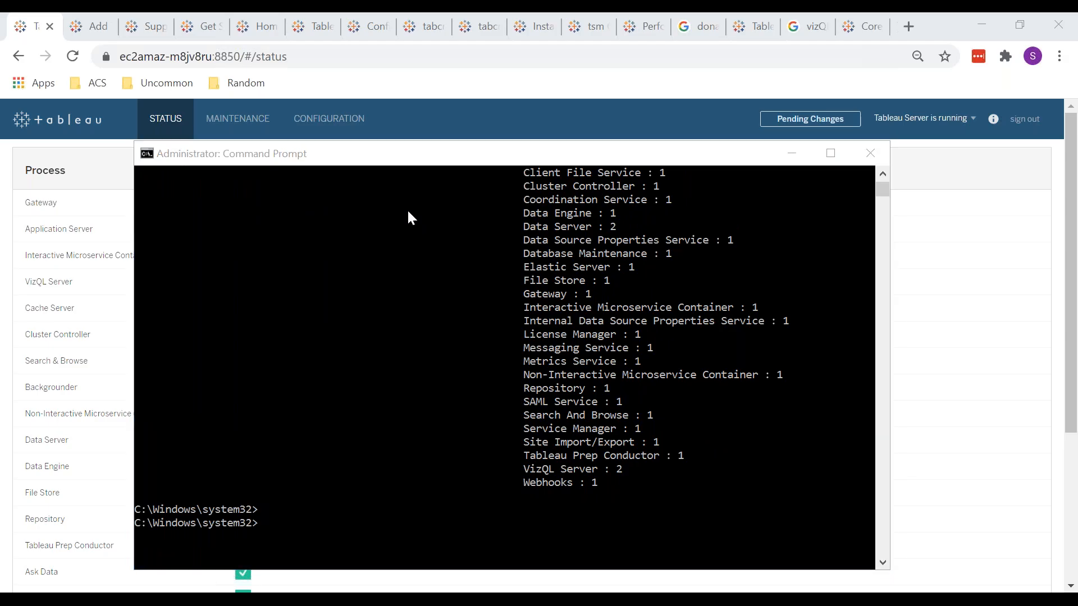
{"action": "key", "text": "alt+Tab"}
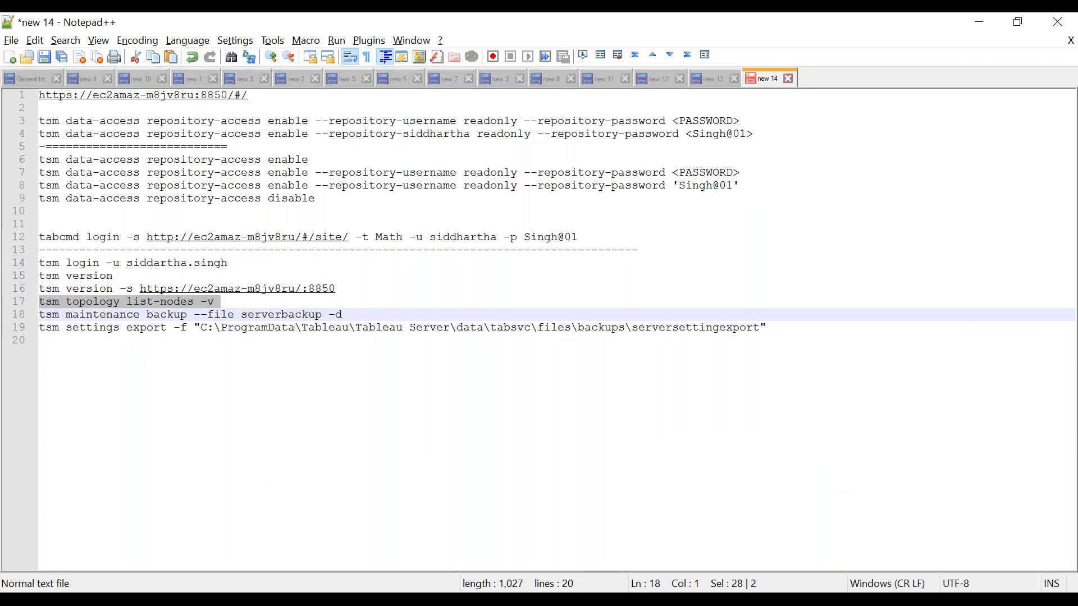
{"action": "left_click", "coordinate": [92, 319]}
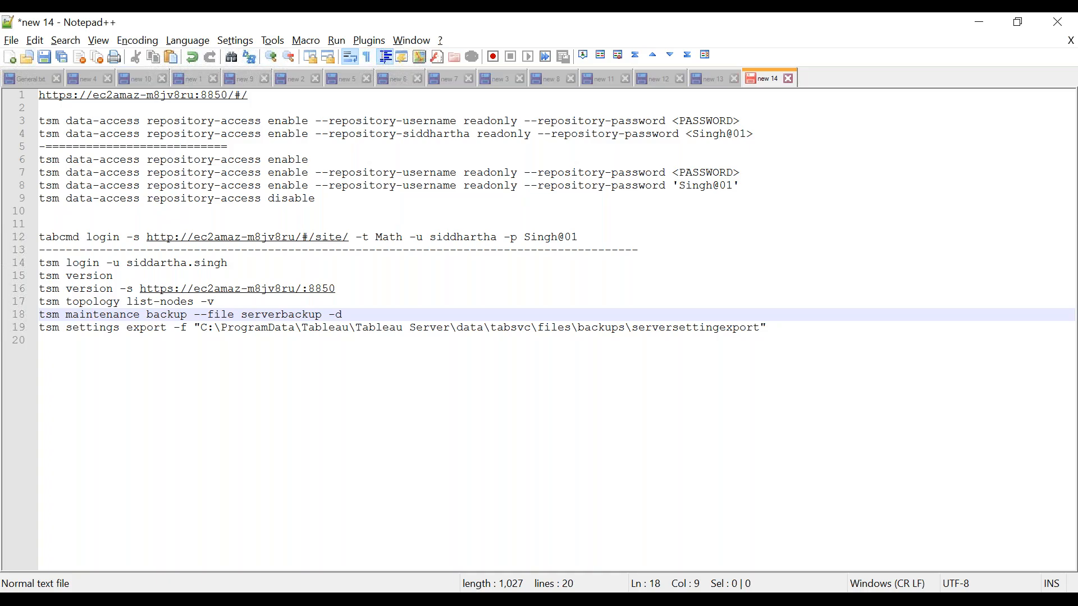
Switch to File Explorer and open the ProgramData folder on Local Disk (C:)
{"action": "left_click", "coordinate": [243, 541]}
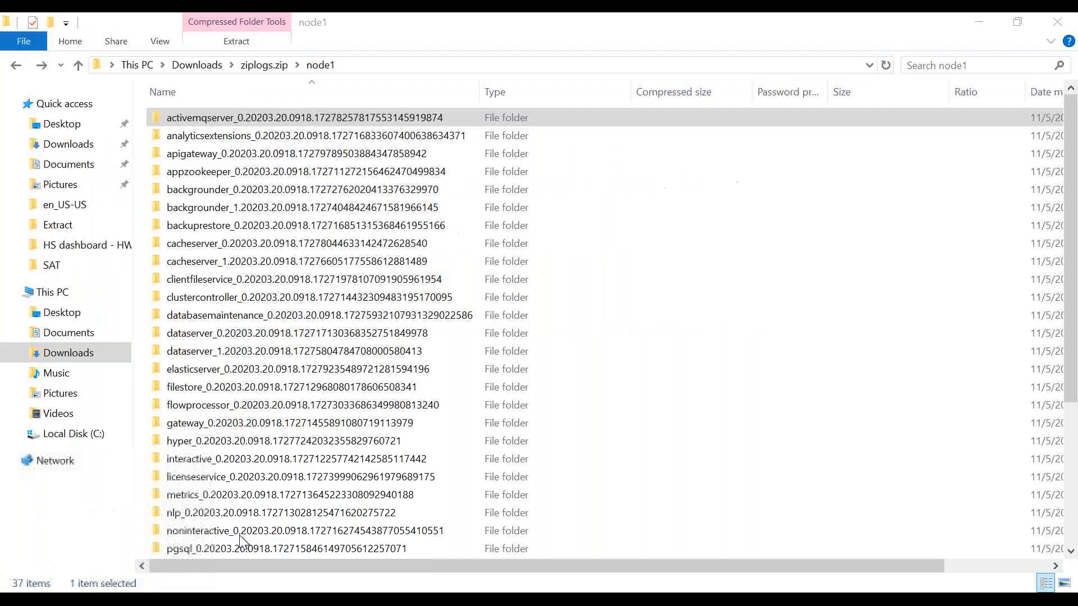
{"action": "left_click", "coordinate": [57, 294]}
{"action": "double_click", "coordinate": [227, 248]}
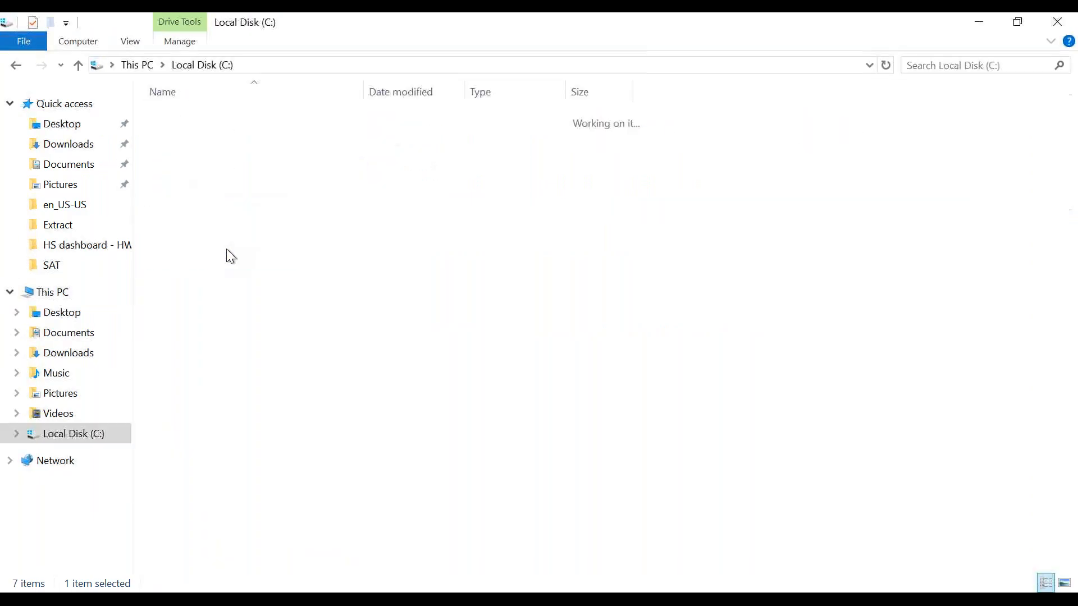
{"action": "double_click", "coordinate": [185, 172]}
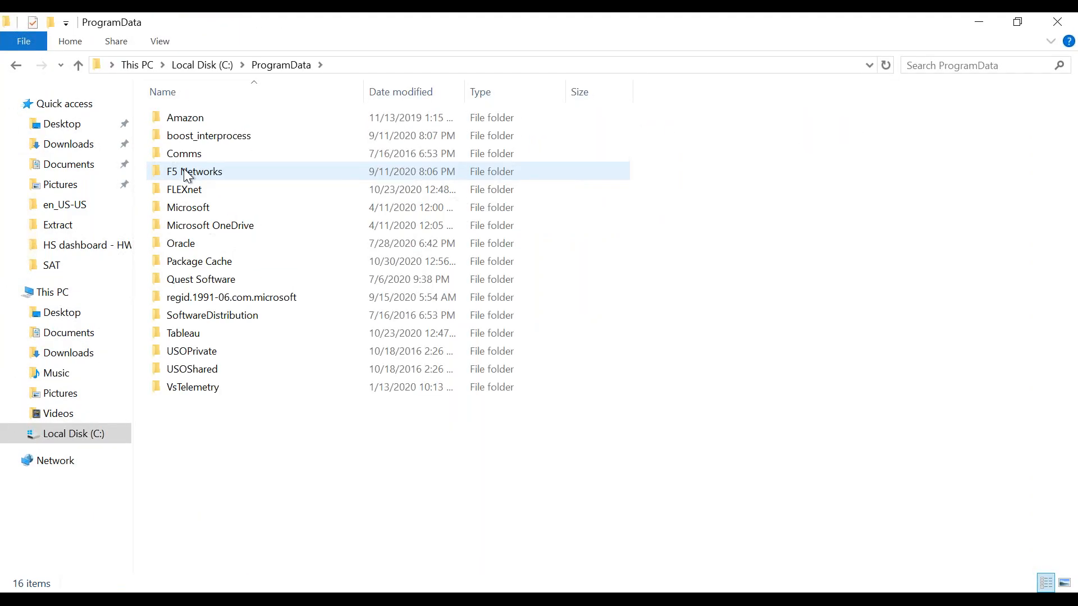
Open the Tableau\Tableau Server folder inside ProgramData
{"action": "key", "text": "Down"}
{"action": "key", "text": "Down"}
{"action": "key", "text": "Down"}
{"action": "key", "text": "Down"}
{"action": "key", "text": "Down"}
{"action": "key", "text": "Down"}
{"action": "key", "text": "Down"}
{"action": "key", "text": "Down"}
{"action": "key", "text": "Down"}
{"action": "key", "text": "Down"}
{"action": "key", "text": "Down"}
{"action": "key", "text": "Down"}
{"action": "key", "text": "Down"}
{"action": "key", "text": "Up"}
{"action": "key", "text": "Up"}
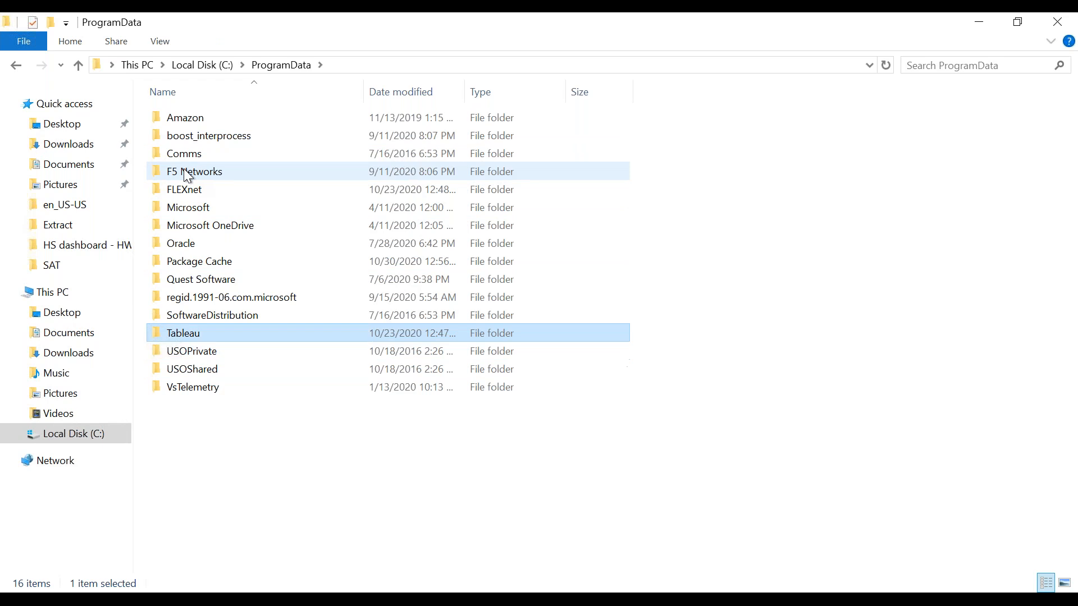
{"action": "key", "text": "Return"}
{"action": "key", "text": "Down"}
{"action": "key", "text": "Return"}
Open the data\tabsvc folder inside Tableau Server
{"action": "key", "text": "Down"}
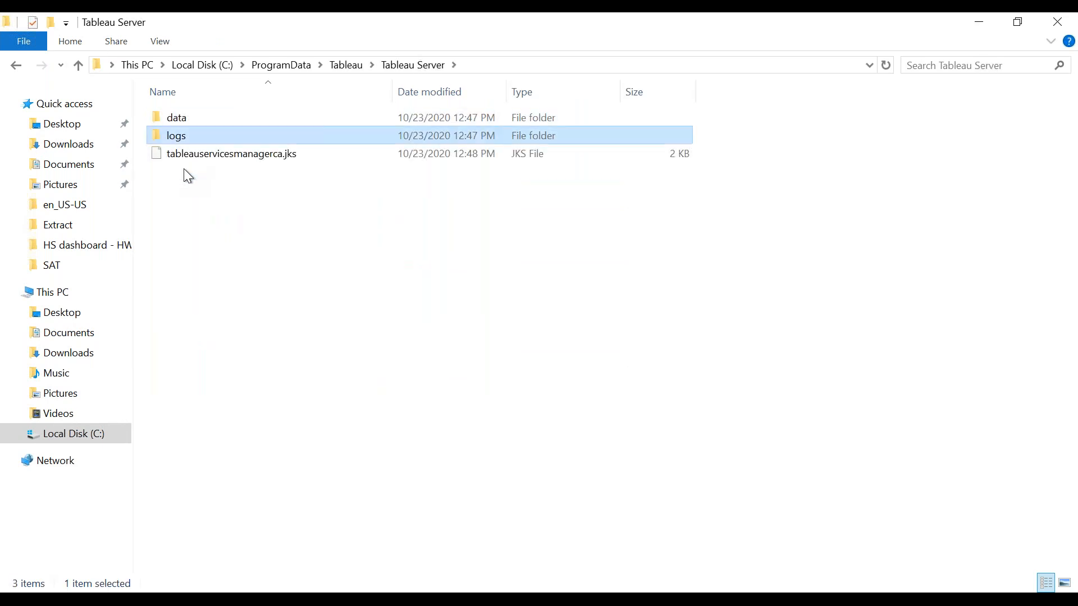
{"action": "key", "text": "Up"}
{"action": "key", "text": "Return"}
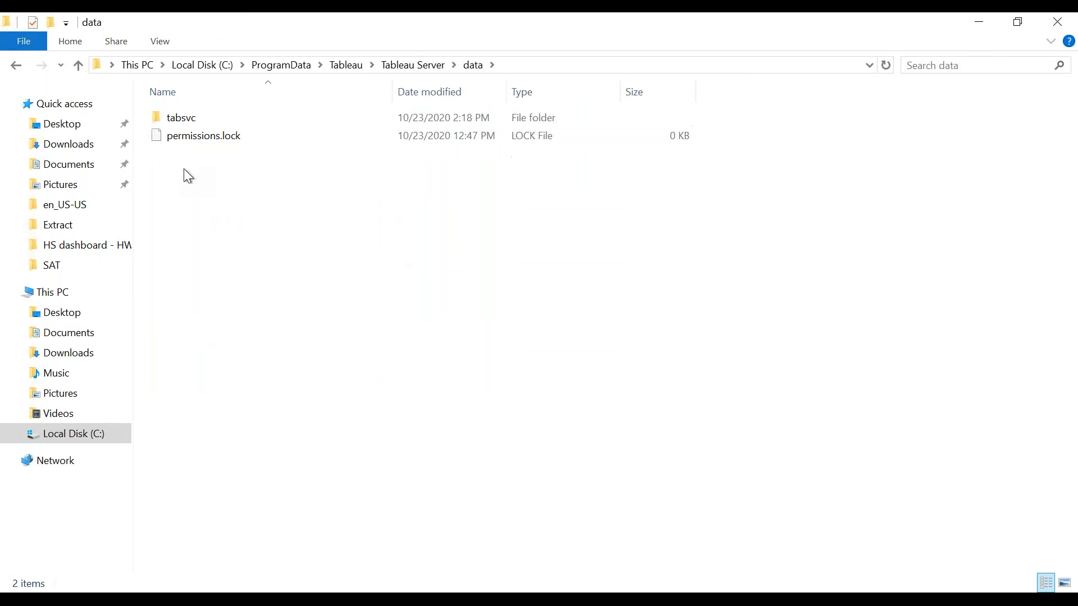
{"action": "key", "text": "Down"}
{"action": "key", "text": "Return"}
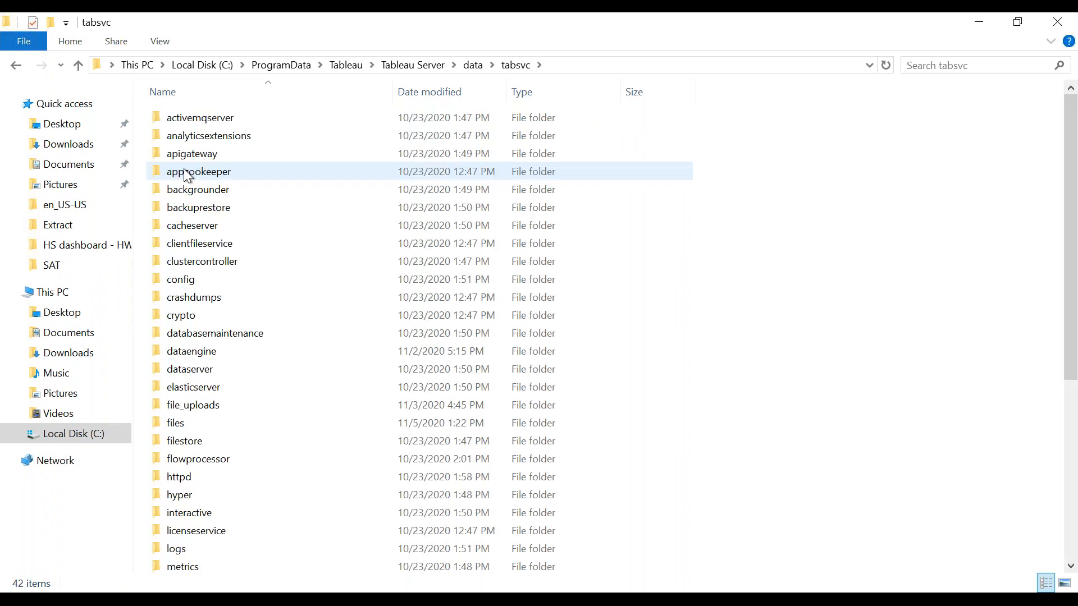
Open the files\backups folder inside tabsvc and select the serverbackup-2020-11-05.tsbak file
{"action": "key", "text": "Down"}
{"action": "key", "text": "Down"}
{"action": "key", "text": "Down"}
{"action": "key", "text": "Down"}
{"action": "key", "text": "Down"}
{"action": "key", "text": "Down"}
{"action": "key", "text": "Down"}
{"action": "key", "text": "Down"}
{"action": "key", "text": "Down"}
{"action": "key", "text": "Down"}
{"action": "key", "text": "Down"}
{"action": "key", "text": "Down"}
{"action": "key", "text": "Down"}
{"action": "key", "text": "Down"}
{"action": "key", "text": "Down"}
{"action": "key", "text": "Down"}
{"action": "key", "text": "Down"}
{"action": "key", "text": "Down"}
{"action": "key", "text": "Down"}
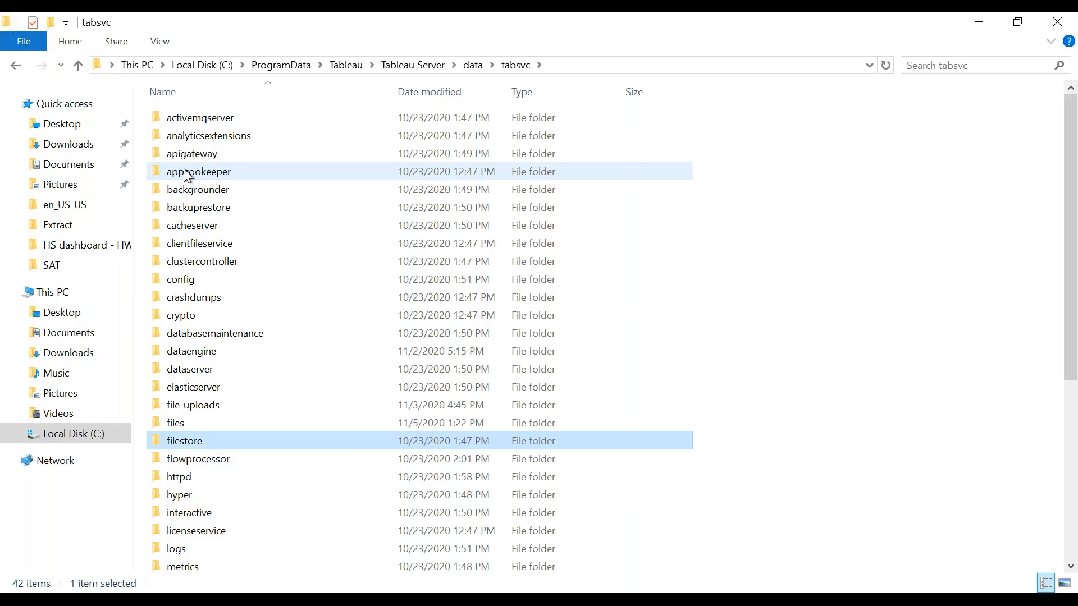
{"action": "key", "text": "Up"}
{"action": "key", "text": "Return"}
{"action": "key", "text": "Down"}
{"action": "key", "text": "Up"}
{"action": "key", "text": "Return"}
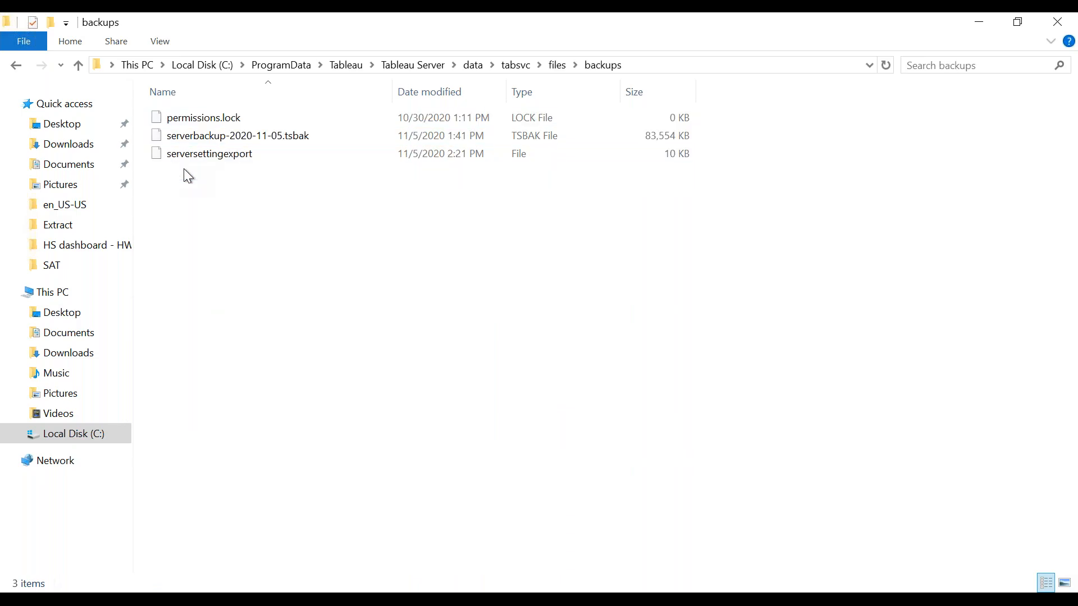
{"action": "left_click", "coordinate": [287, 139]}
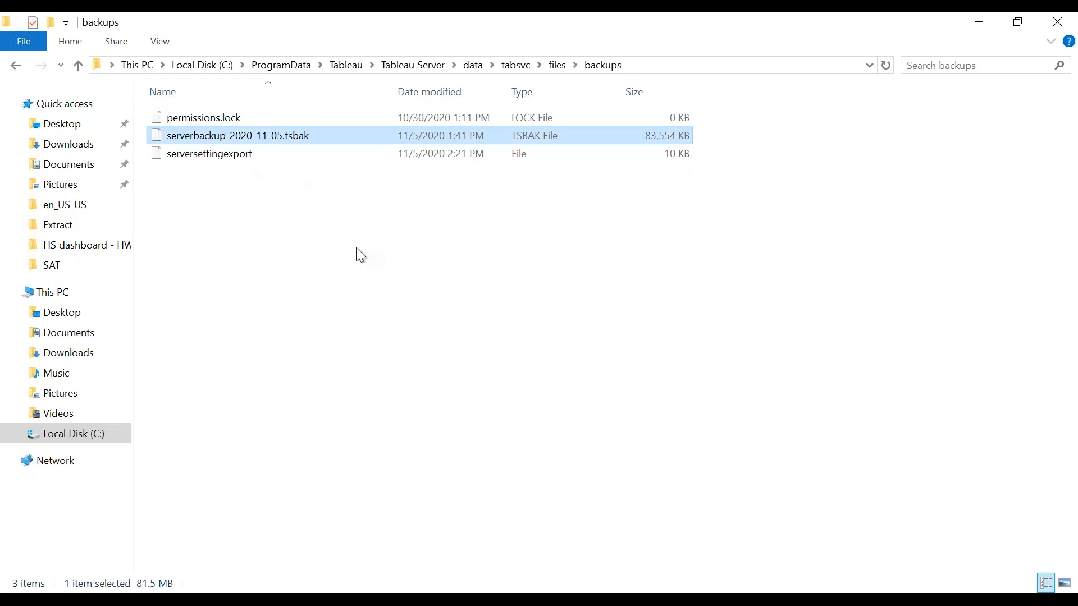
Switch to the Notepad++ notes and go to the tsm settings export command on line 19
{"action": "mouse_move", "coordinate": [230, 587]}
{"action": "left_click", "coordinate": [214, 557]}
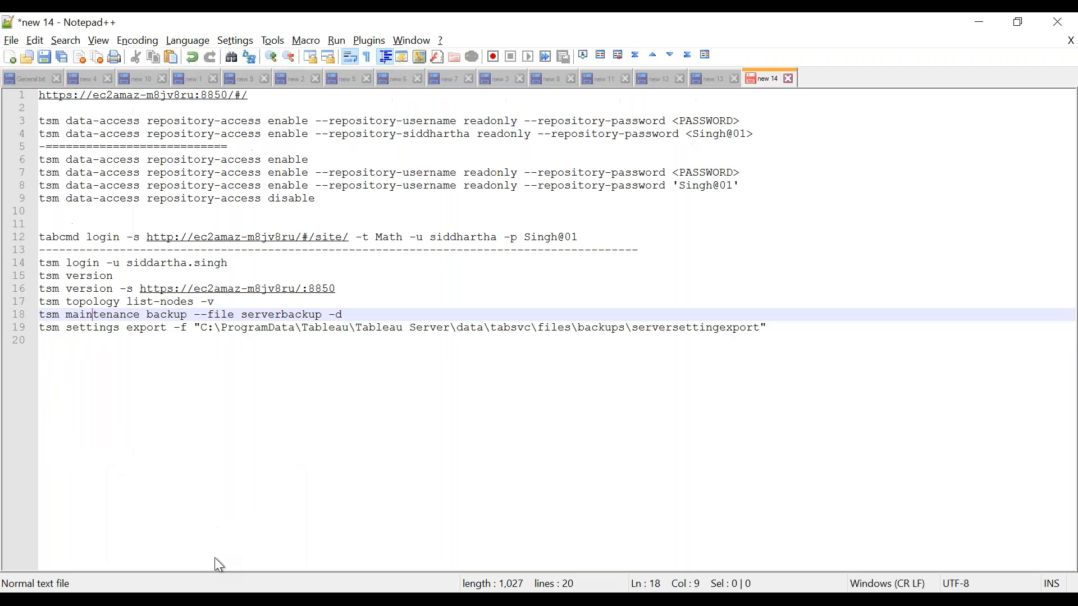
{"action": "left_click", "coordinate": [162, 328]}
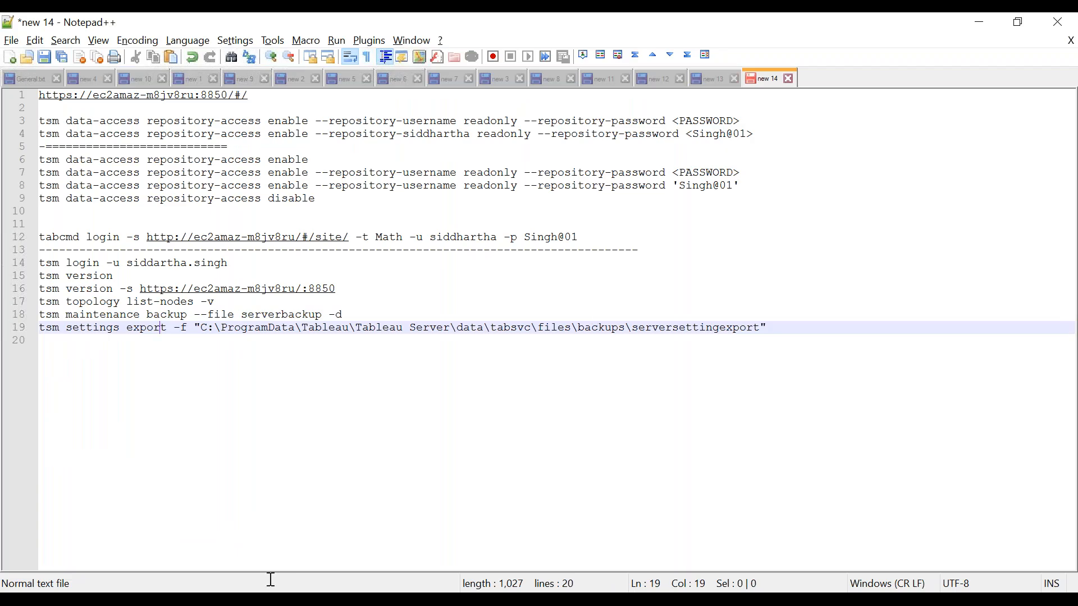
Return to the backups folder and highlight the serversettingexport file, followed by serverbackup-2020-11-05.tsbak
{"action": "left_click", "coordinate": [173, 599]}
{"action": "left_click", "coordinate": [173, 599]}
{"action": "left_click", "coordinate": [173, 600]}
{"action": "left_click", "coordinate": [267, 543]}
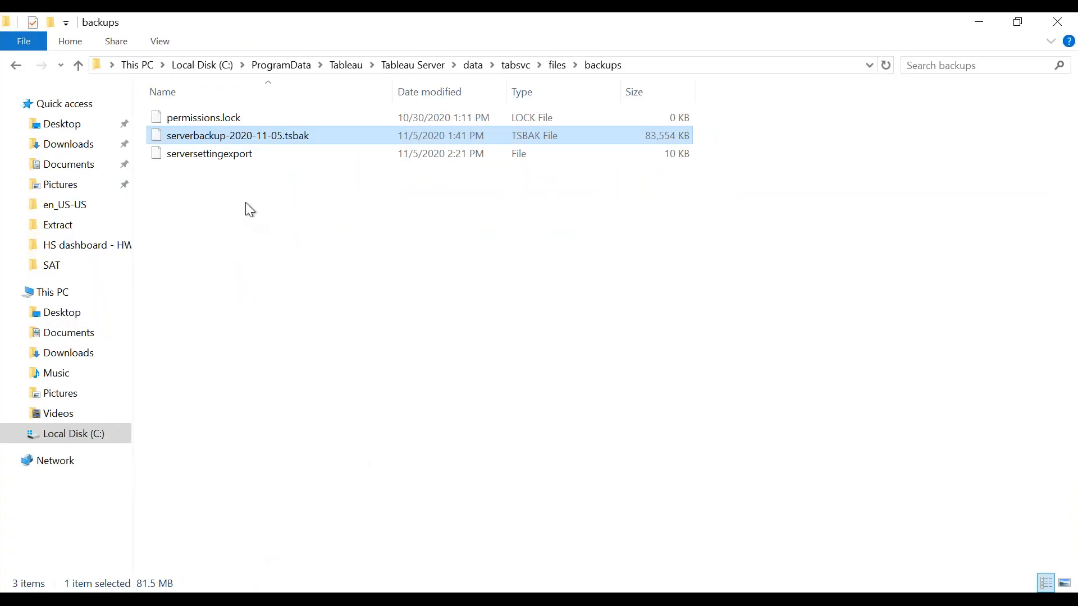
{"action": "left_click", "coordinate": [237, 150]}
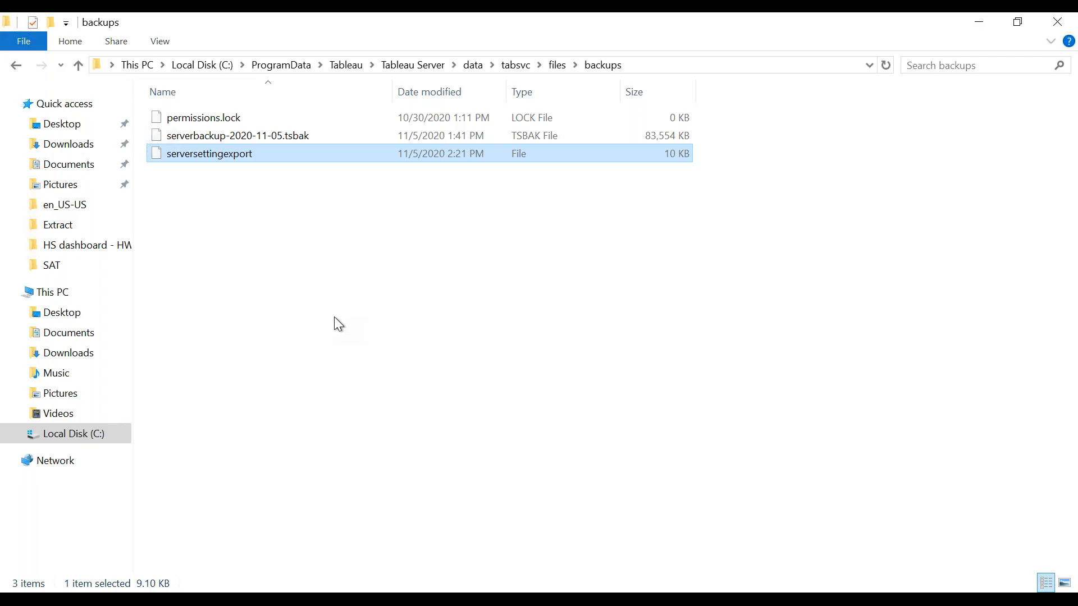
{"action": "left_click", "coordinate": [336, 123]}
{"action": "left_click", "coordinate": [340, 138]}
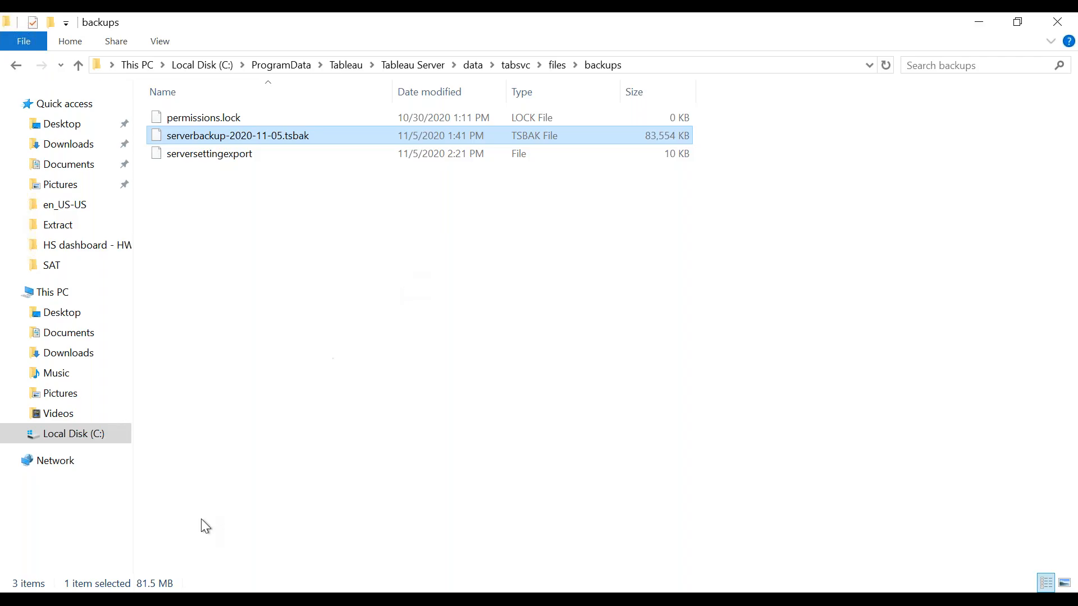
{"action": "mouse_move", "coordinate": [173, 598]}
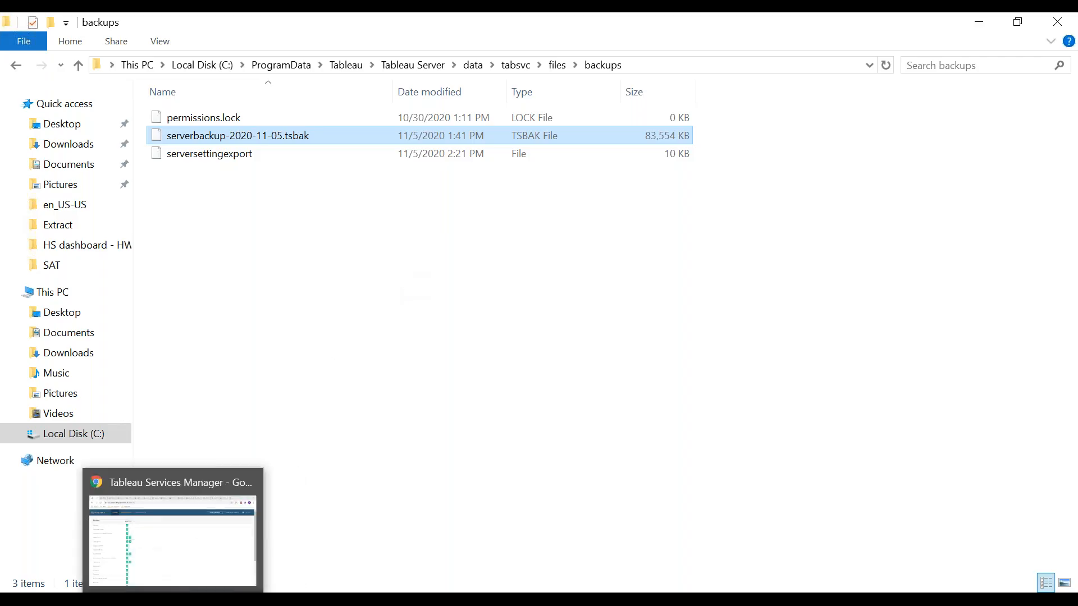
{"action": "mouse_move", "coordinate": [196, 534]}
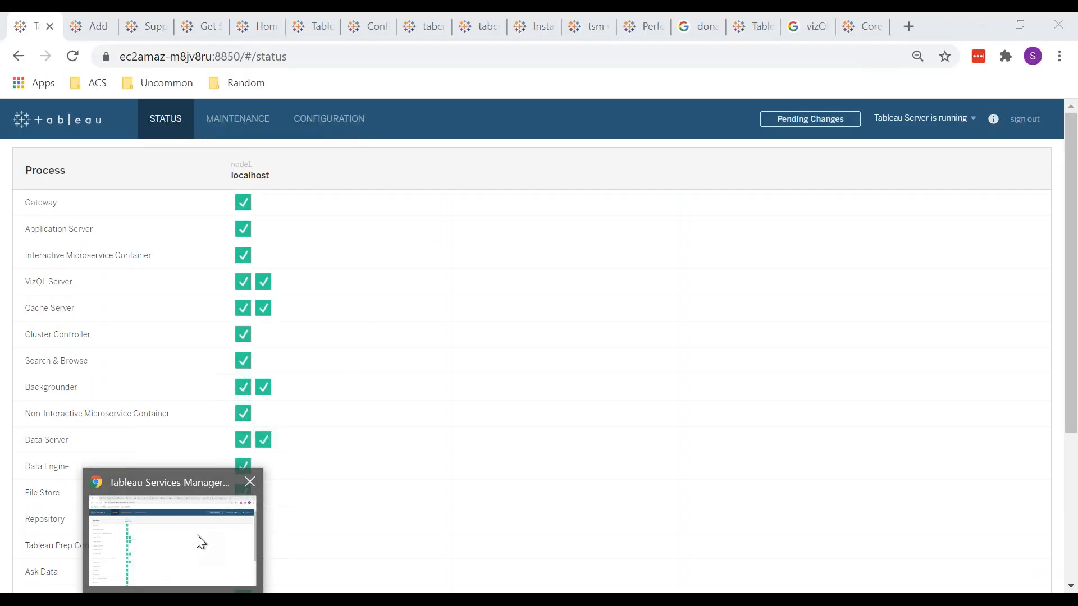
{"action": "mouse_move", "coordinate": [237, 598]}
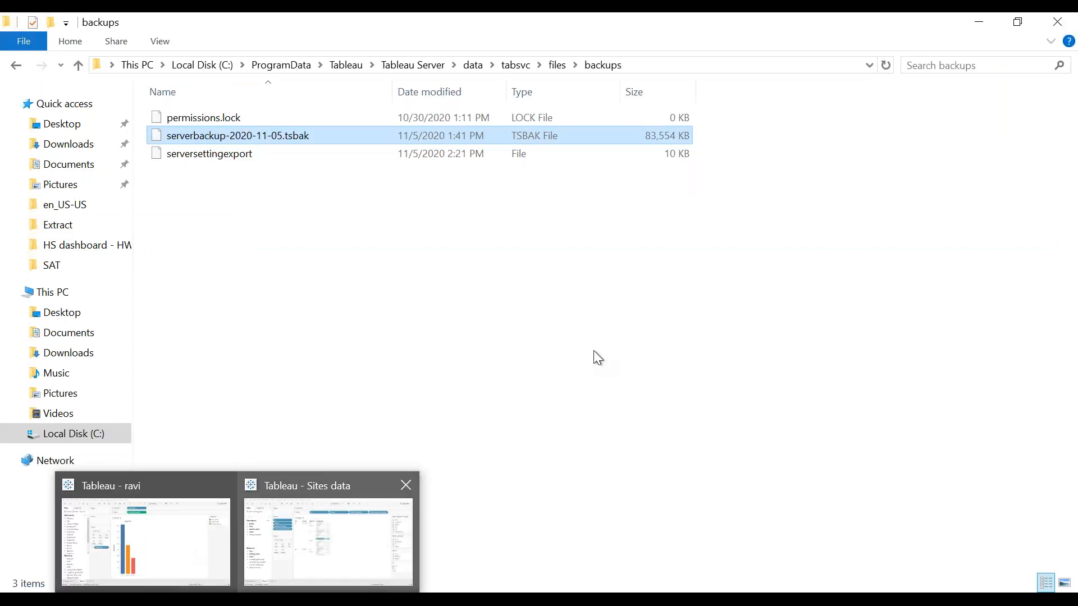
{"action": "left_click", "coordinate": [616, 350]}
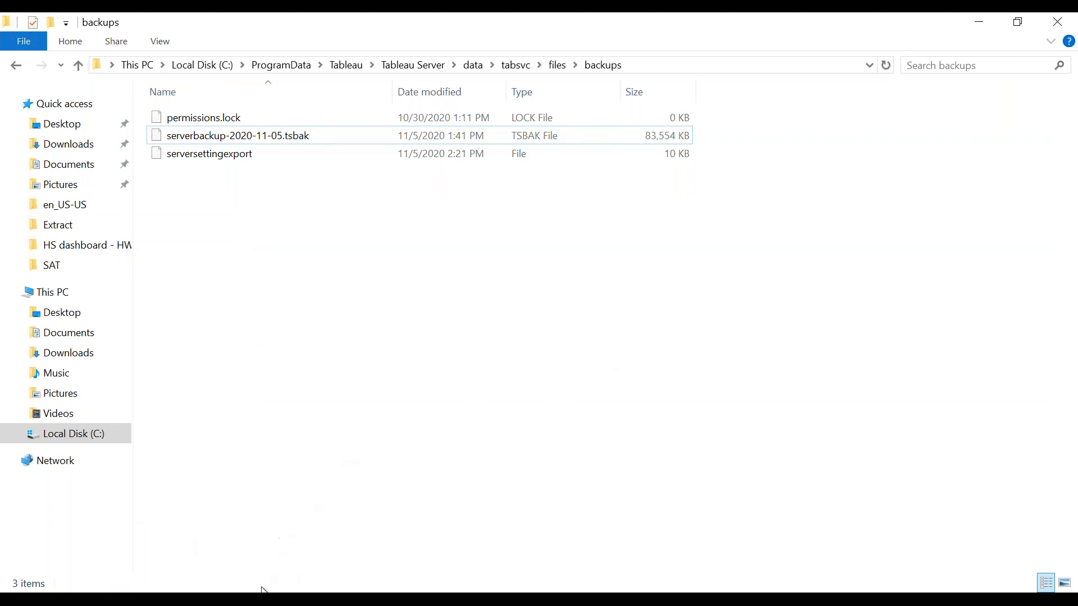
Switch back to the Notepad++ notes and add two blank lines at the end of the file
{"action": "mouse_move", "coordinate": [262, 597]}
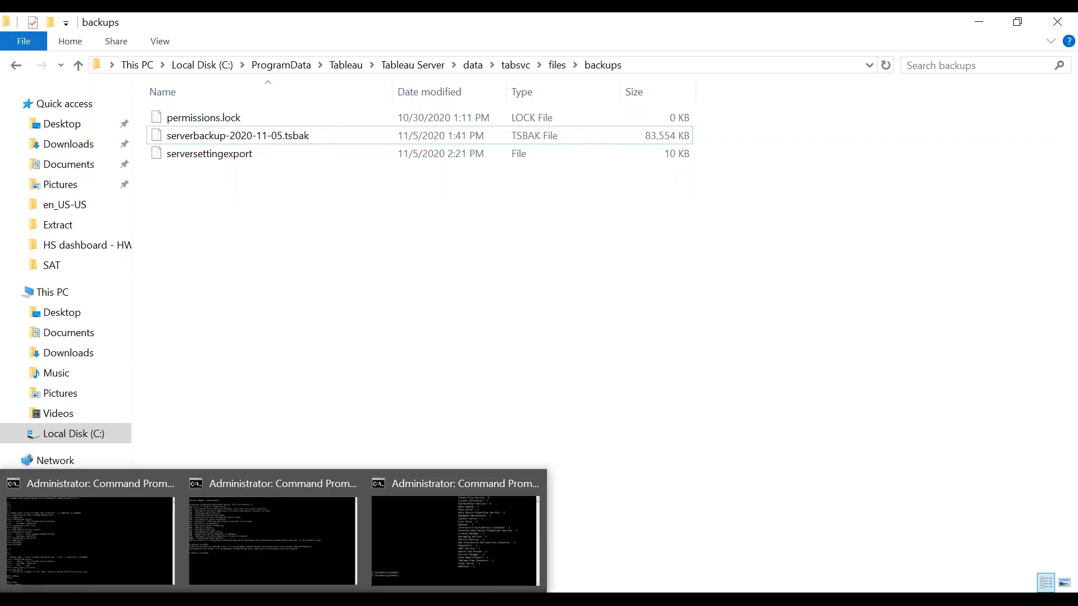
{"action": "mouse_move", "coordinate": [205, 598]}
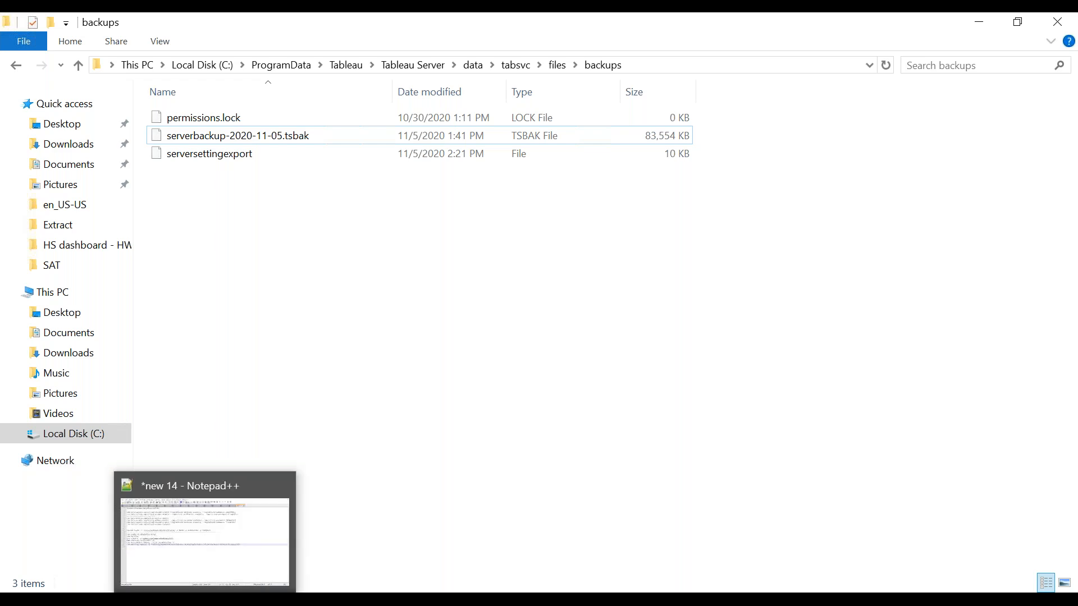
{"action": "left_click", "coordinate": [197, 539]}
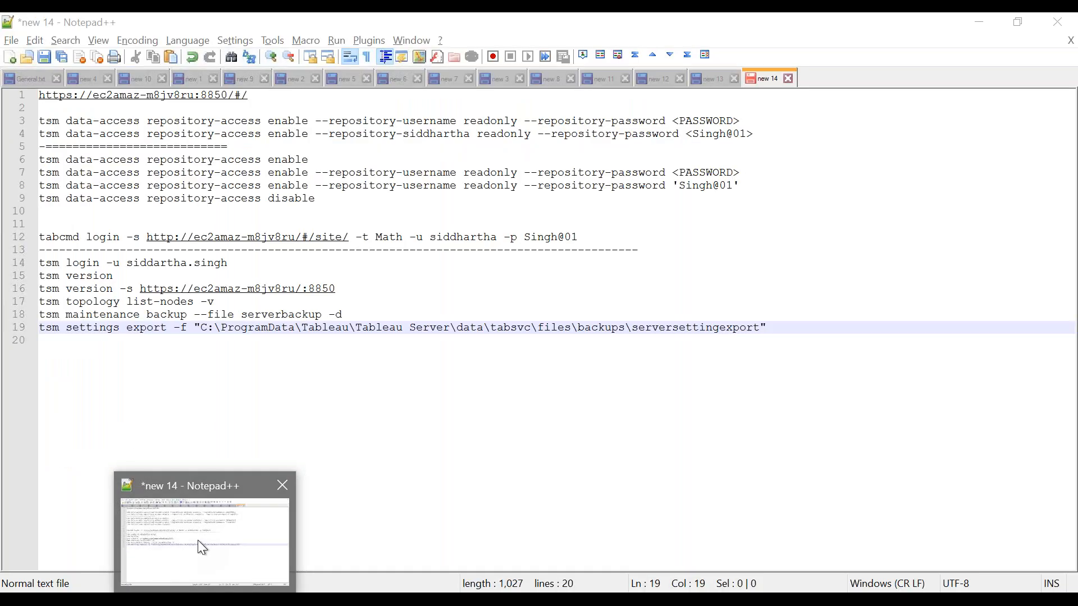
{"action": "left_click", "coordinate": [275, 403]}
{"action": "key", "text": "Return"}
{"action": "key", "text": "Return"}
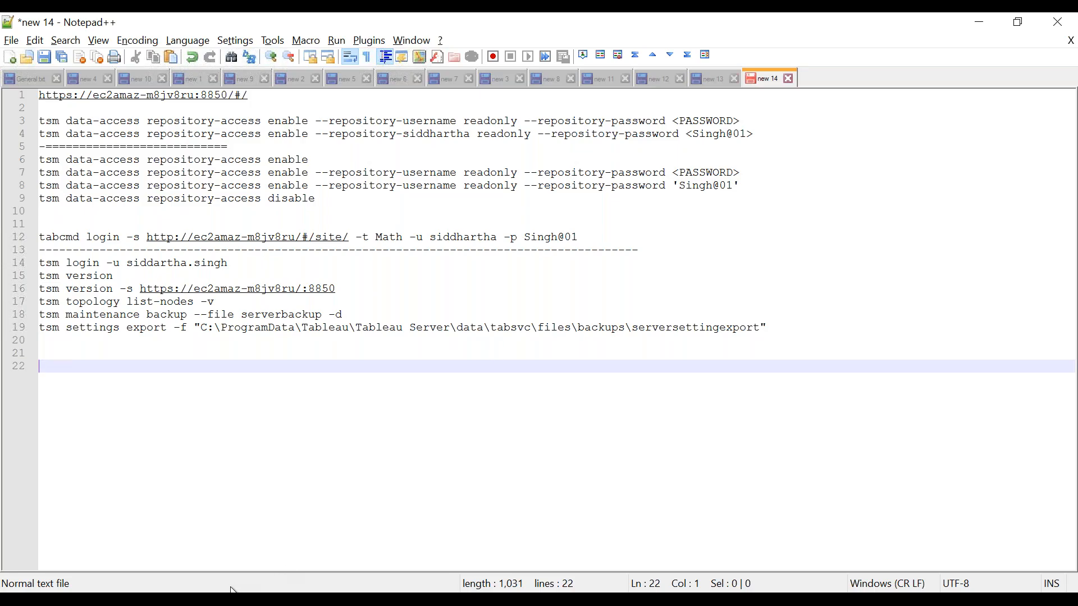
Select the text of the notes from line 20 back to the beginning of line 1
{"action": "mouse_move", "coordinate": [274, 599]}
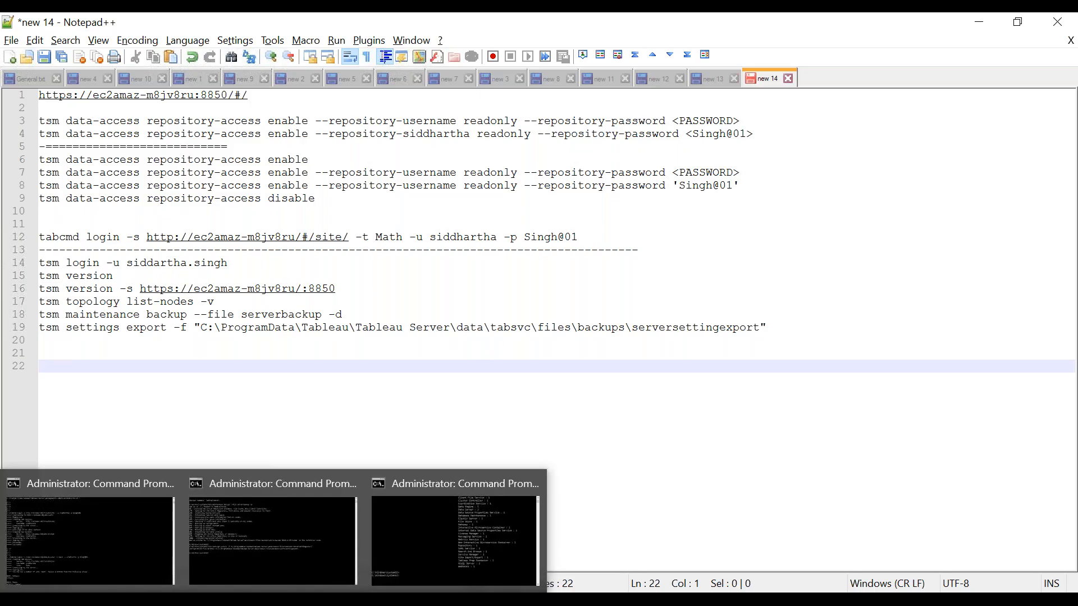
{"action": "left_click_drag", "start_coordinate": [84, 354], "coordinate": [9, 31]}
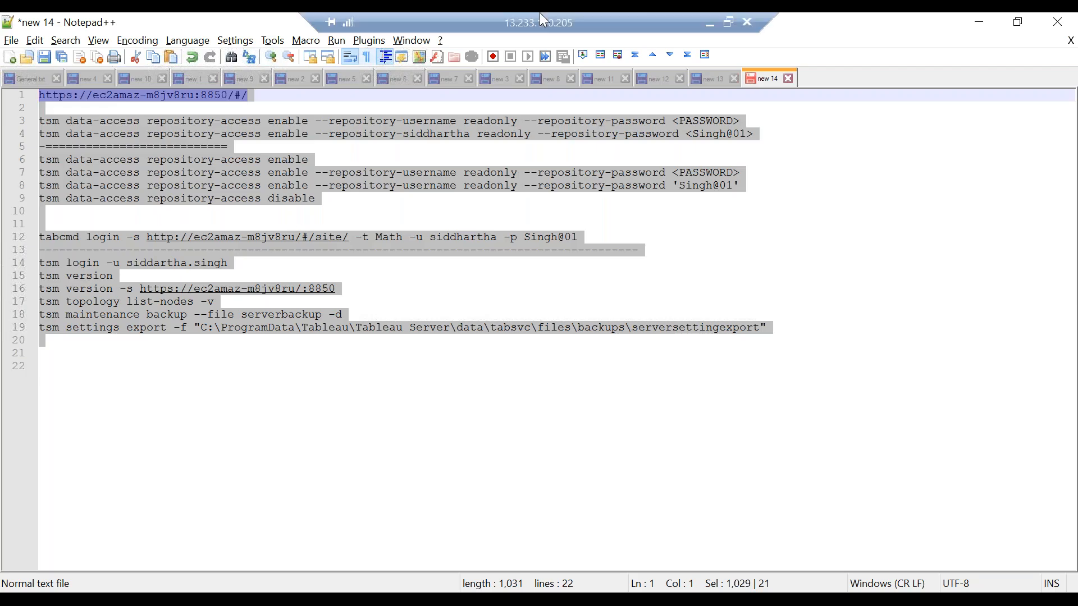
Replace the username in the tsm login command on line 14 with the placeholder <username>
{"action": "left_click", "coordinate": [202, 379]}
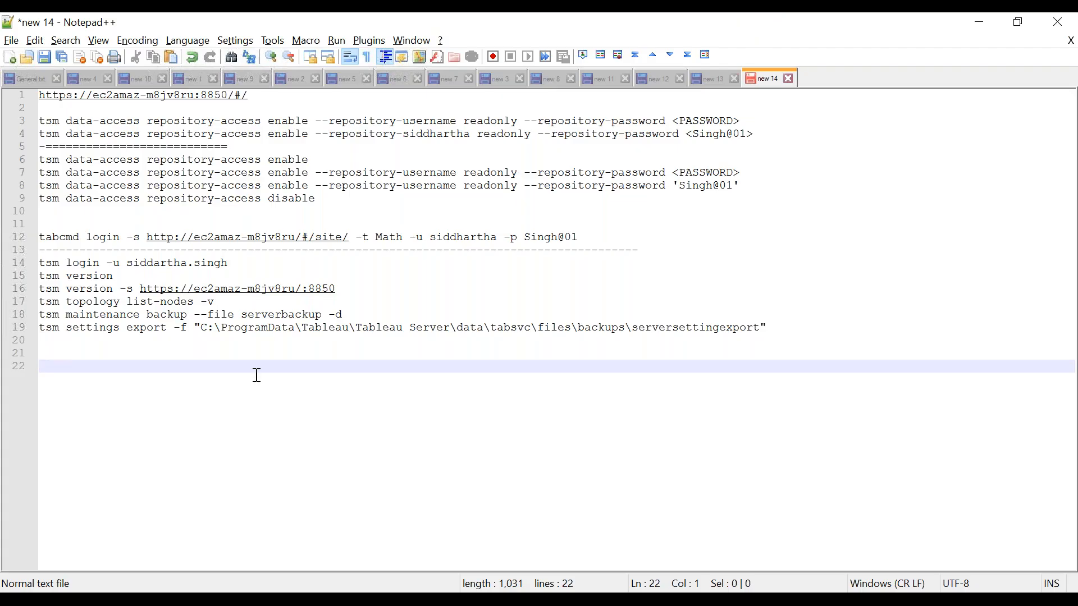
{"action": "left_click_drag", "start_coordinate": [98, 364], "coordinate": [10, 260]}
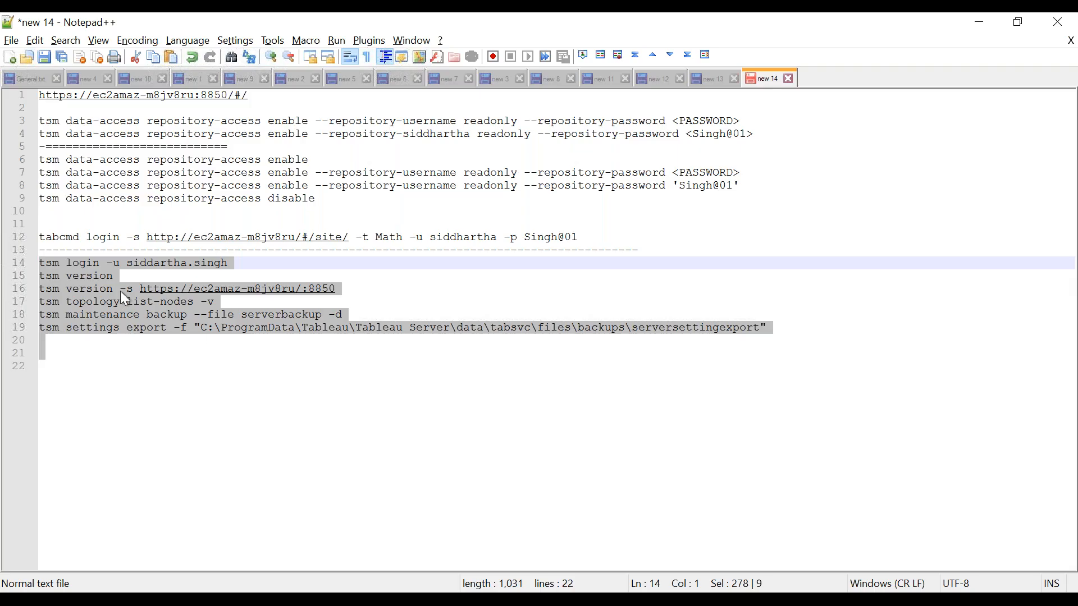
{"action": "left_click", "coordinate": [235, 267]}
{"action": "key", "text": "BackSpace"}
{"action": "key", "text": "BackSpace"}
{"action": "key", "text": "BackSpace"}
{"action": "key", "text": "BackSpace"}
{"action": "key", "text": "BackSpace"}
{"action": "key", "text": "BackSpace"}
{"action": "key", "text": "BackSpace"}
{"action": "key", "text": "BackSpace"}
{"action": "key", "text": "BackSpace"}
{"action": "key", "text": "BackSpace"}
{"action": "key", "text": "BackSpace"}
{"action": "key", "text": "BackSpace"}
{"action": "key", "text": "BackSpace"}
{"action": "key", "text": "BackSpace"}
{"action": "key", "text": "BackSpace"}
{"action": "type", "text": "<"}
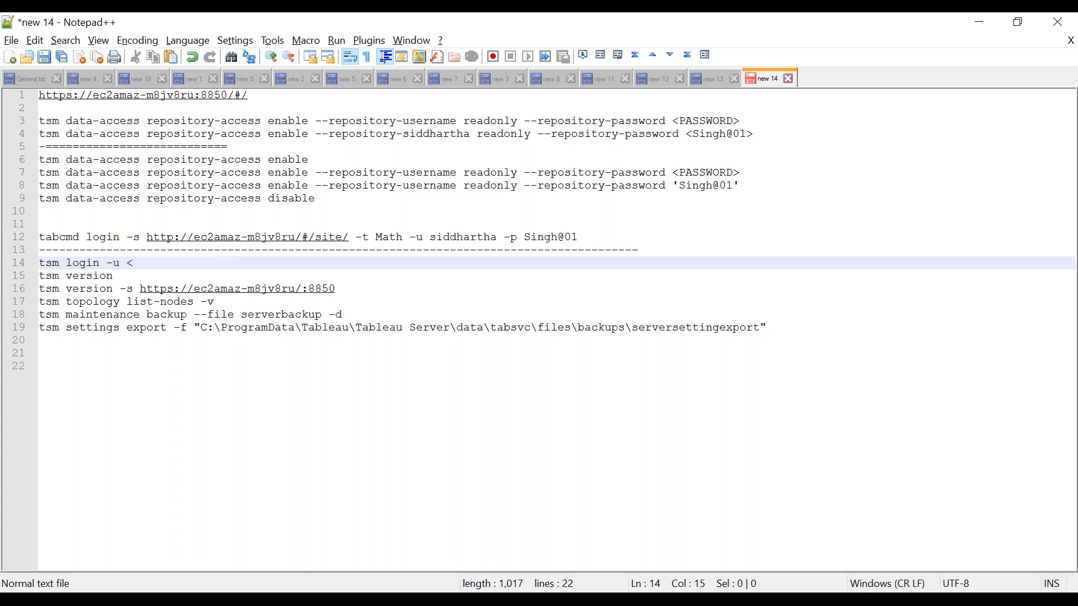
{"action": "type", "text": "userna"}
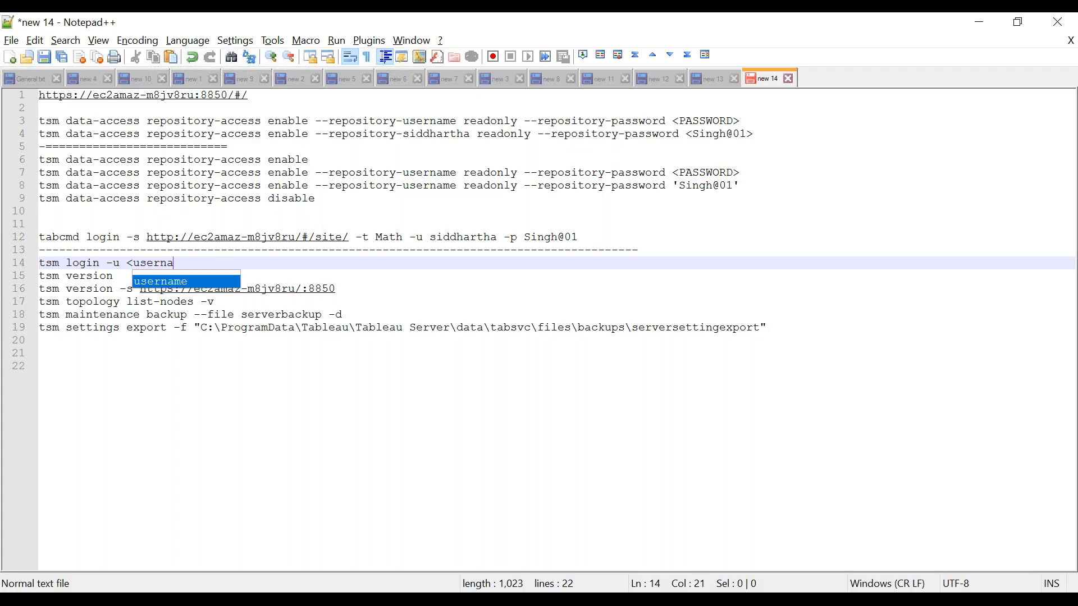
{"action": "type", "text": "me>"}
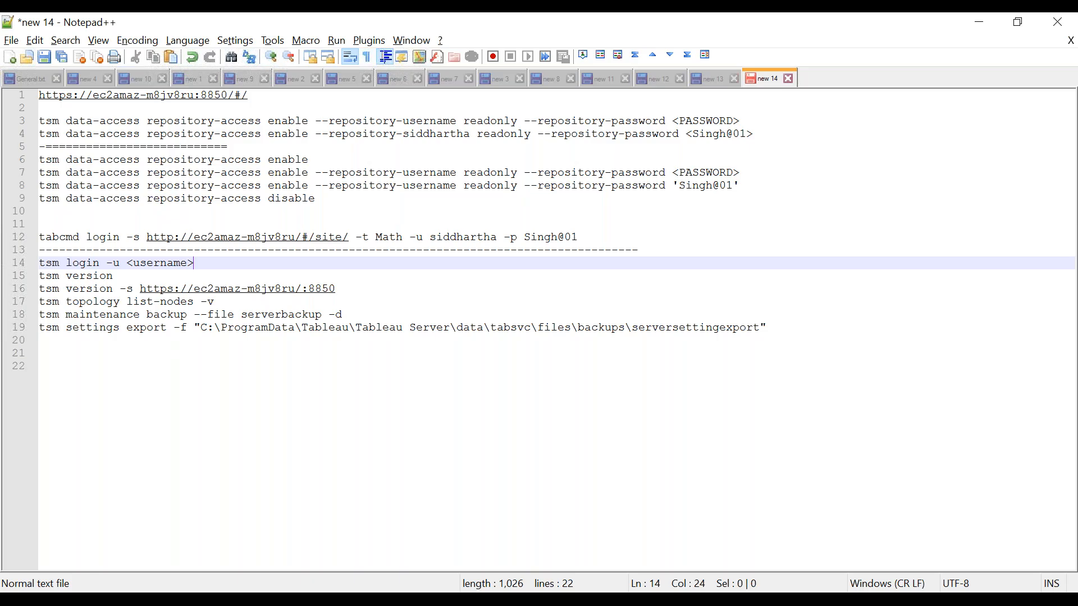
Copy the tsm commands on lines 14 to 19 and minimize the remote desktop session
{"action": "left_click", "coordinate": [17, 264]}
{"action": "left_click_drag", "start_coordinate": [18, 291], "coordinate": [27, 335]}
{"action": "key", "text": "ctrl+c"}
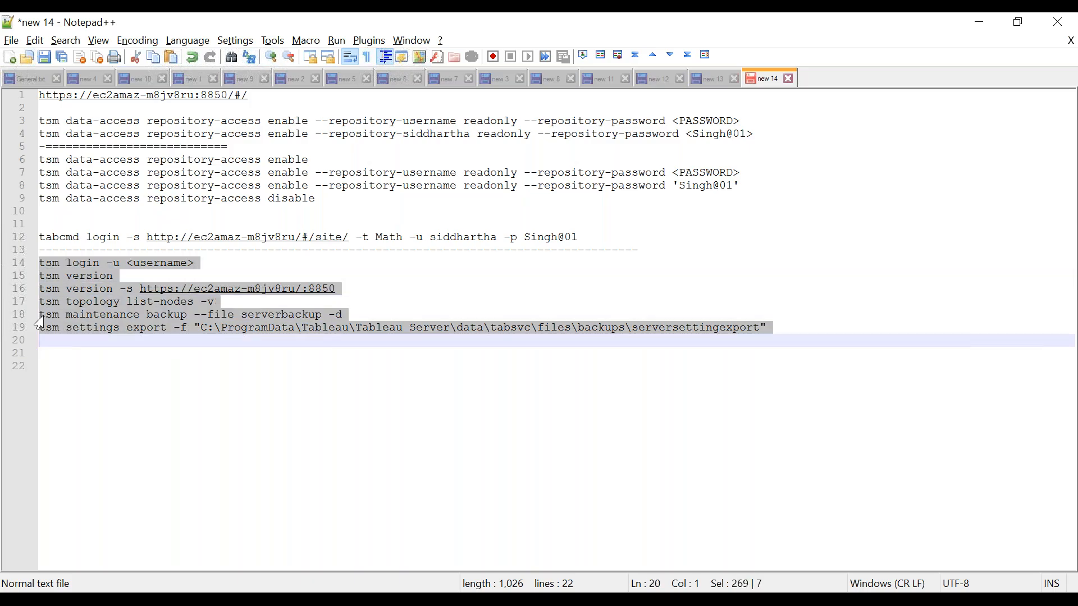
{"action": "mouse_move", "coordinate": [494, 12]}
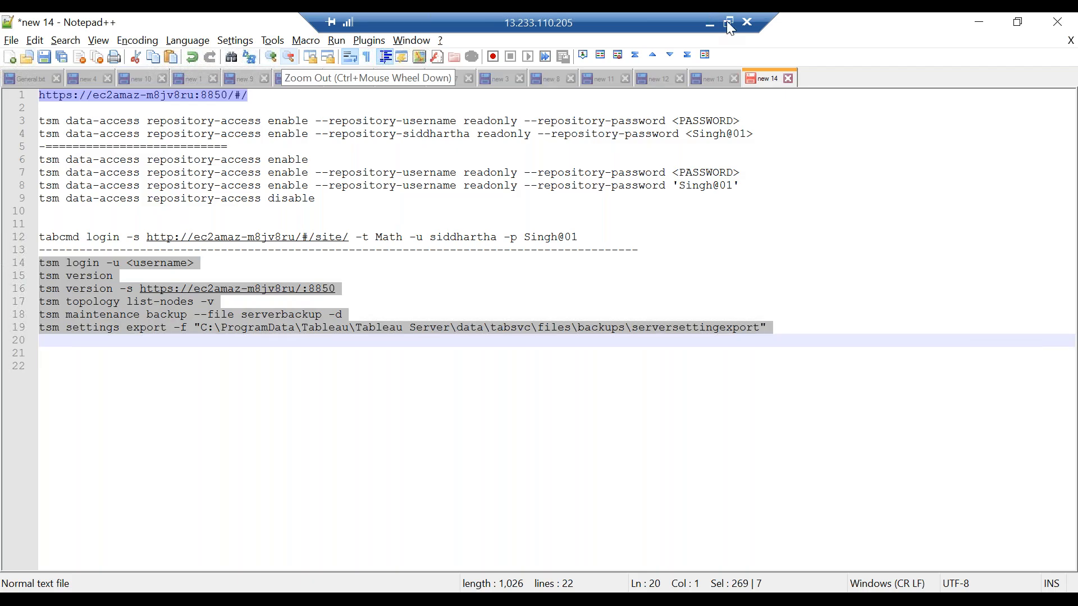
{"action": "left_click_drag", "start_coordinate": [769, 18], "coordinate": [948, 15]}
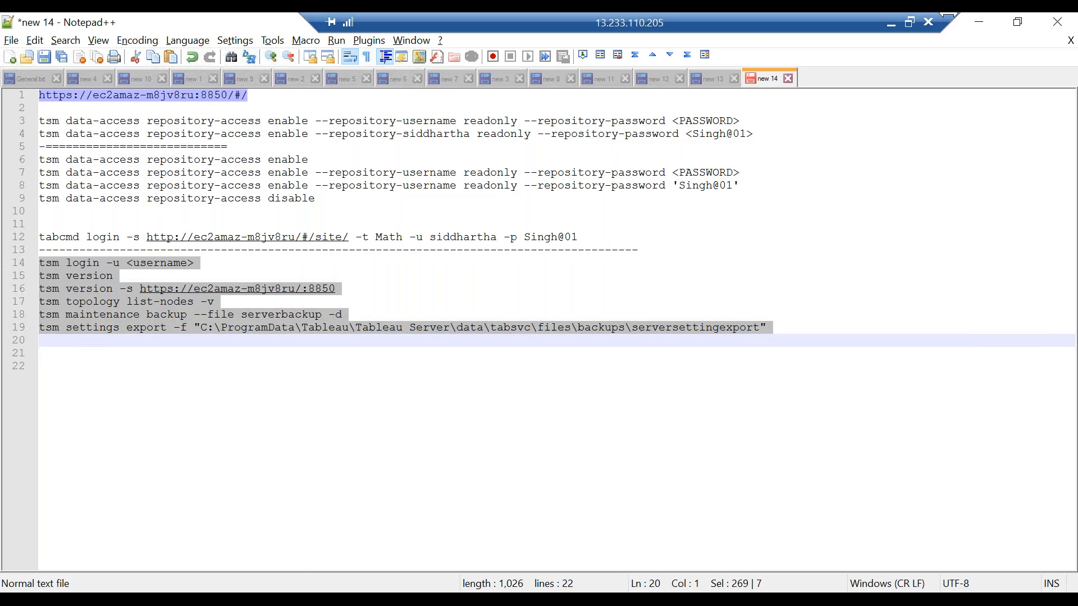
{"action": "left_click", "coordinate": [890, 22]}
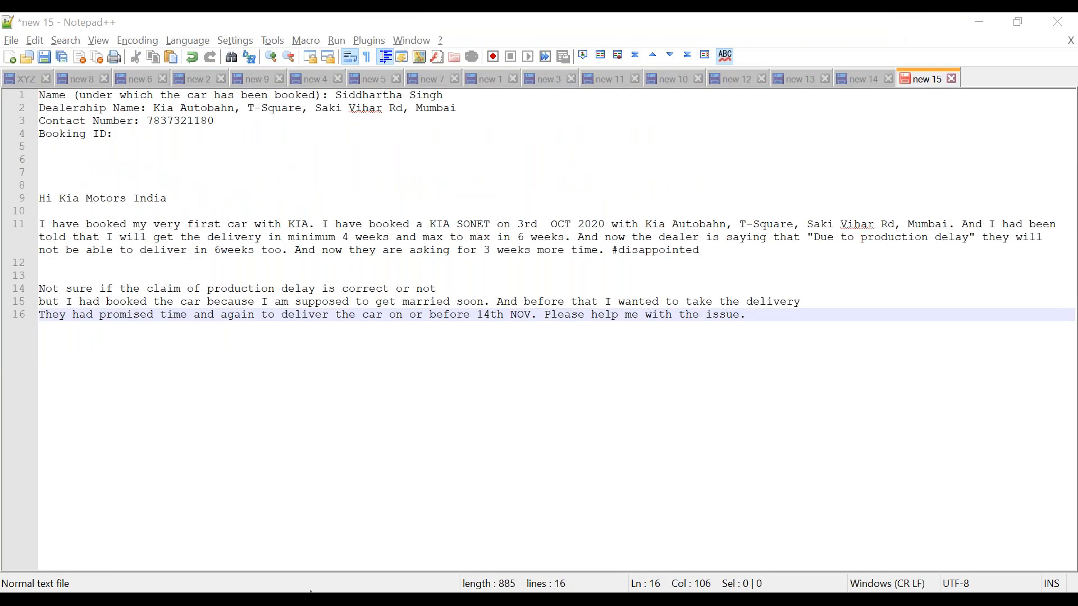
Switch to WhatsApp Web in Chrome and send the copied tsm commands to the trainee's chat
{"action": "left_click", "coordinate": [331, 599]}
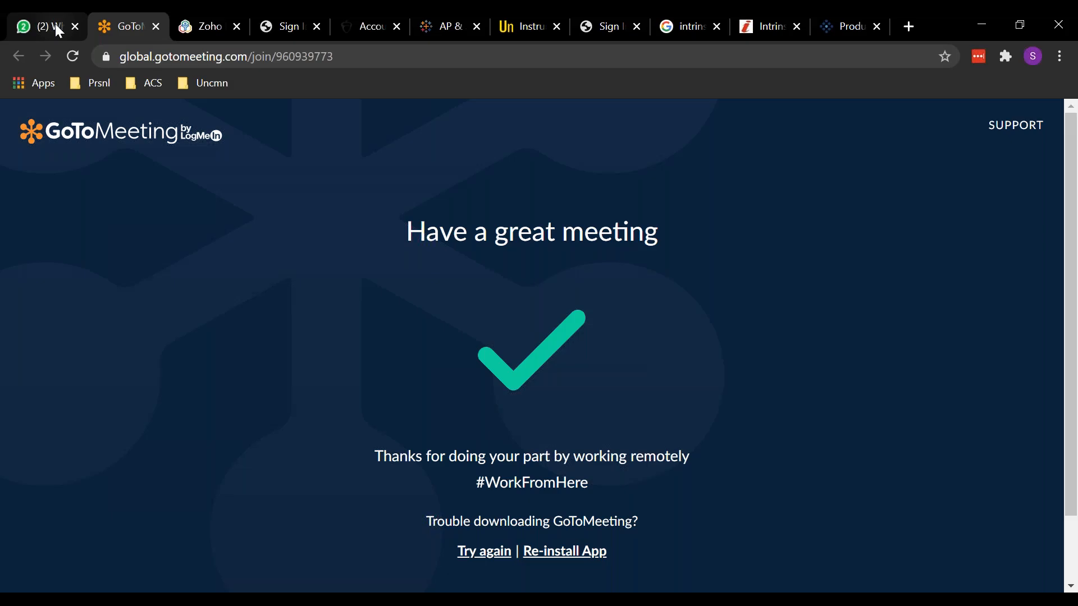
{"action": "left_click", "coordinate": [55, 25]}
{"action": "left_click", "coordinate": [487, 574]}
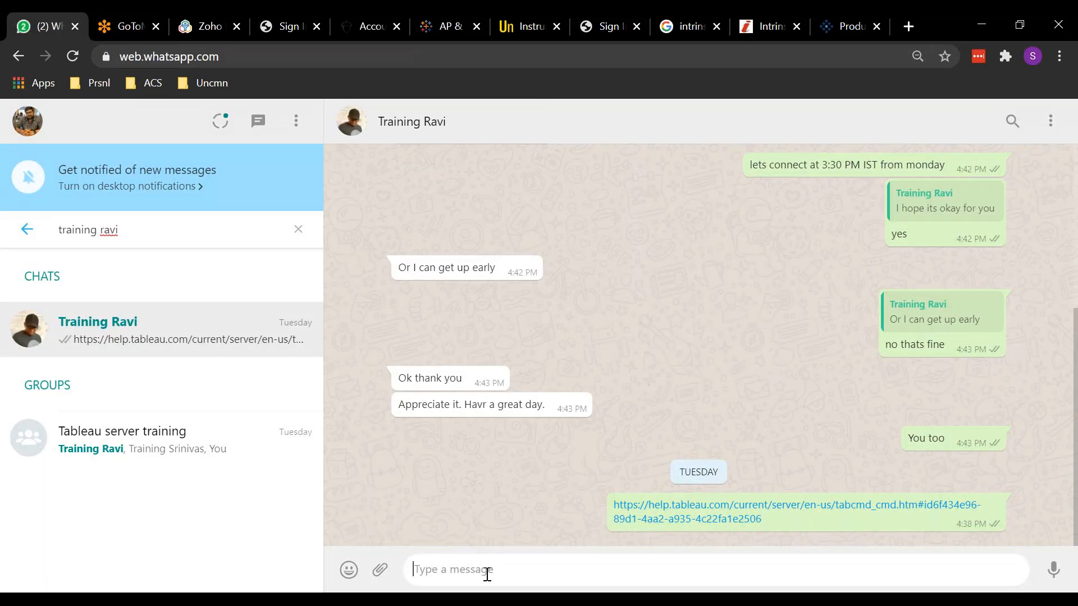
{"action": "key", "text": "ctrl+v"}
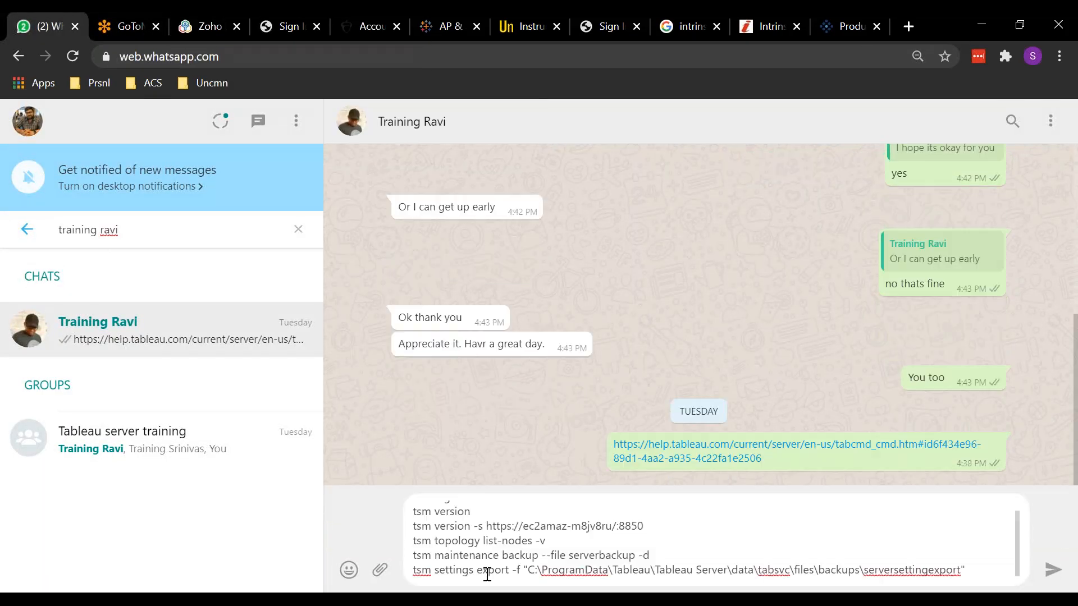
{"action": "key", "text": "Return"}
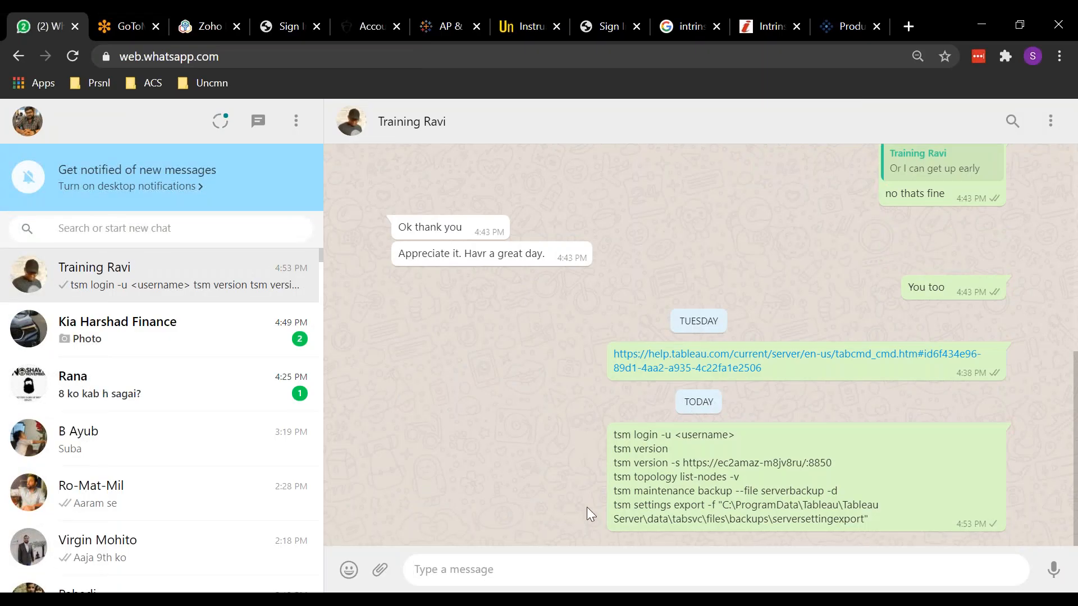
Return to the Notepad++ notes in the remote session and highlight lines 1 to 22 before clearing the selection
{"action": "key", "text": "alt+Tab"}
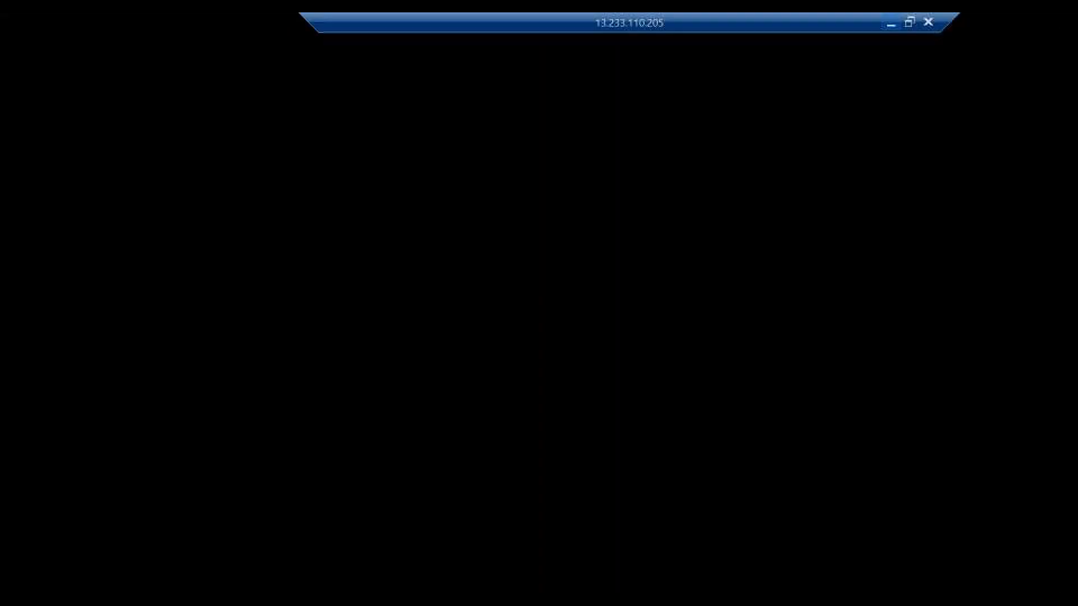
{"action": "left_click", "coordinate": [688, 393]}
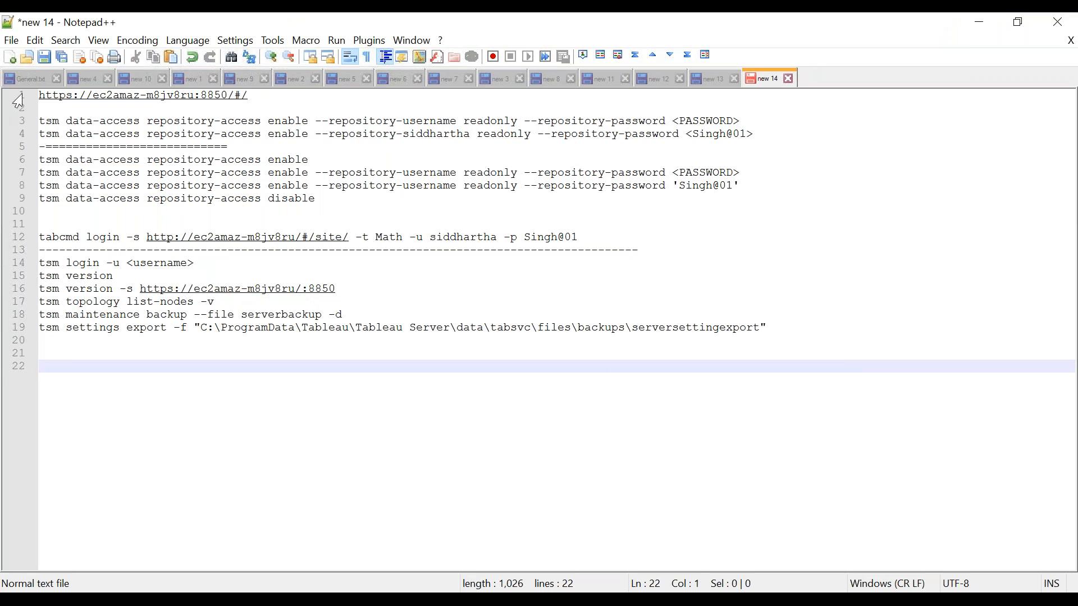
{"action": "left_click_drag", "start_coordinate": [19, 100], "coordinate": [16, 484]}
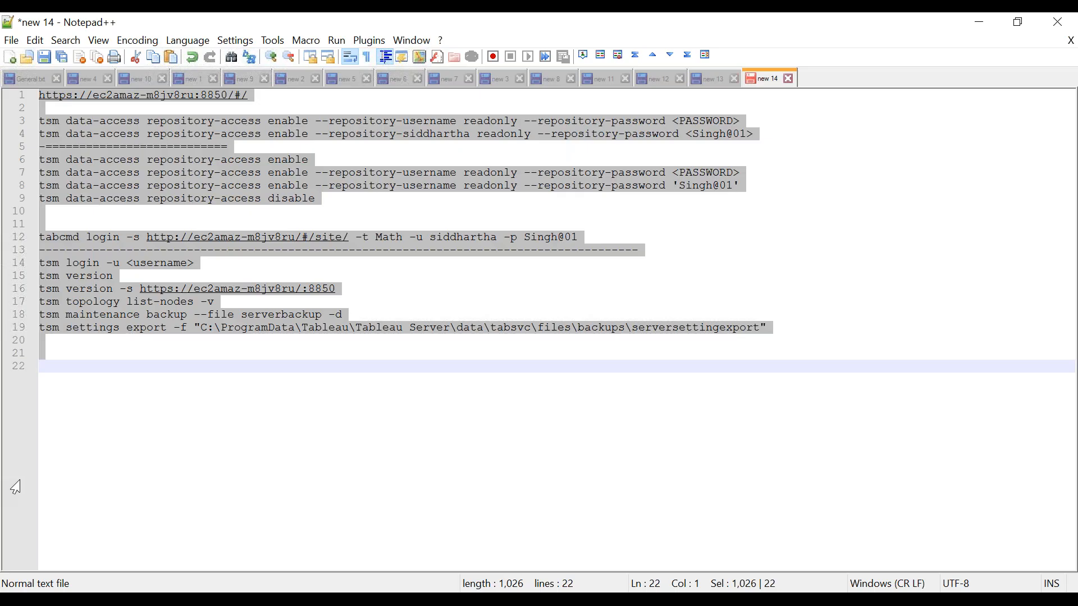
{"action": "left_click", "coordinate": [237, 408]}
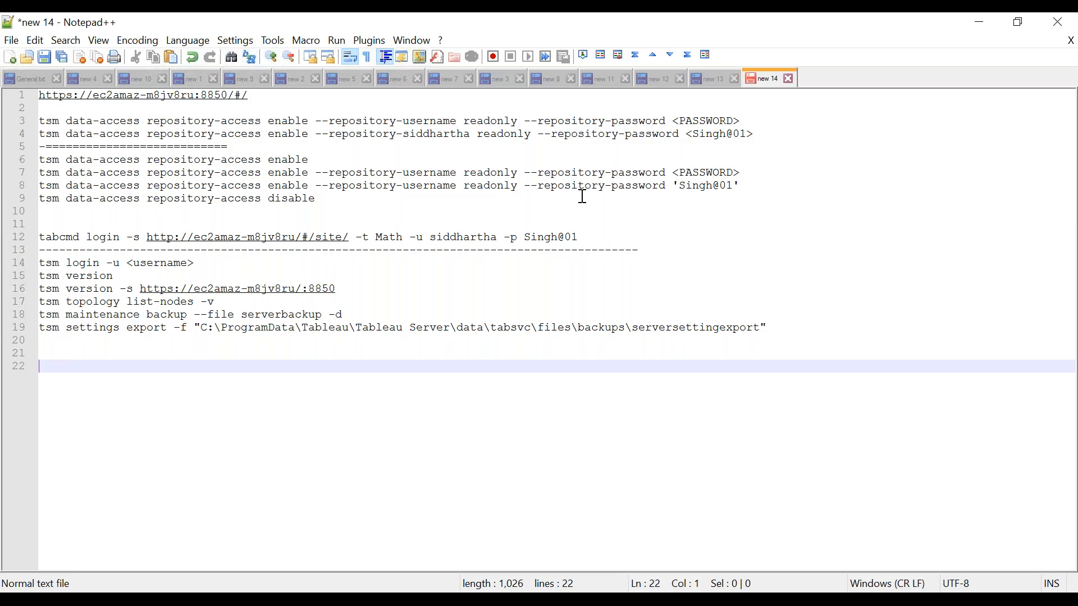
{"action": "mouse_move", "coordinate": [767, 12]}
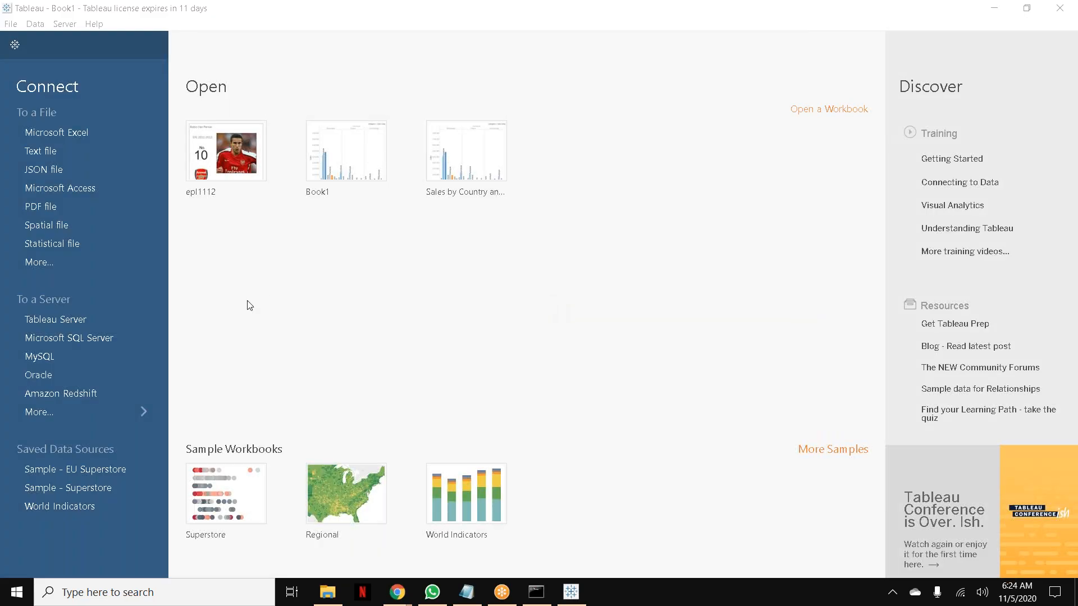
Start a PostgreSQL server connection in Tableau Desktop and set the server to localhost
{"action": "left_click", "coordinate": [115, 413]}
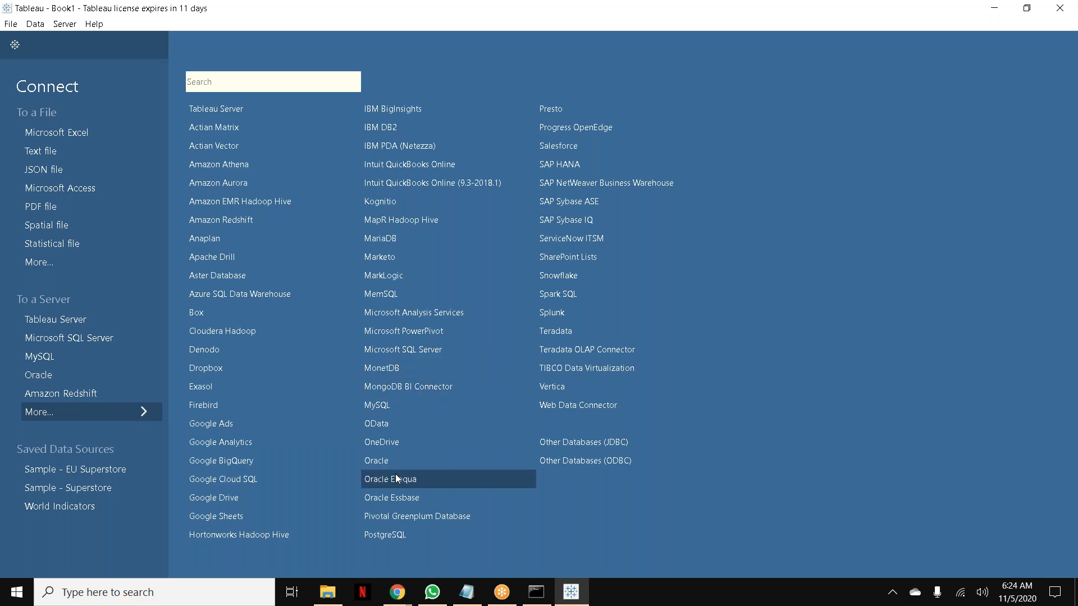
{"action": "left_click", "coordinate": [385, 534]}
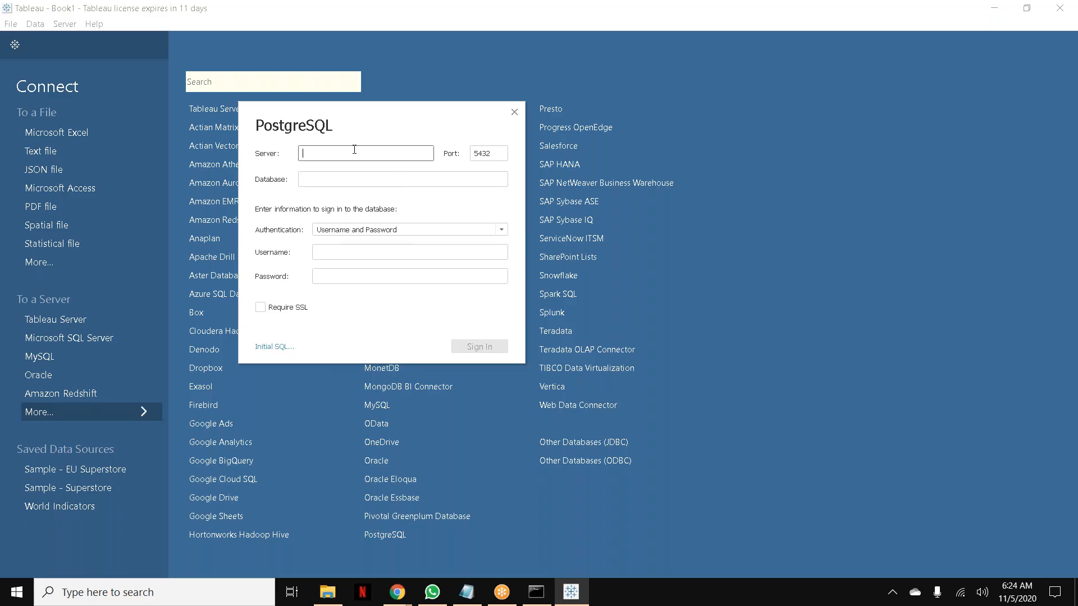
{"action": "mouse_move", "coordinate": [406, 597]}
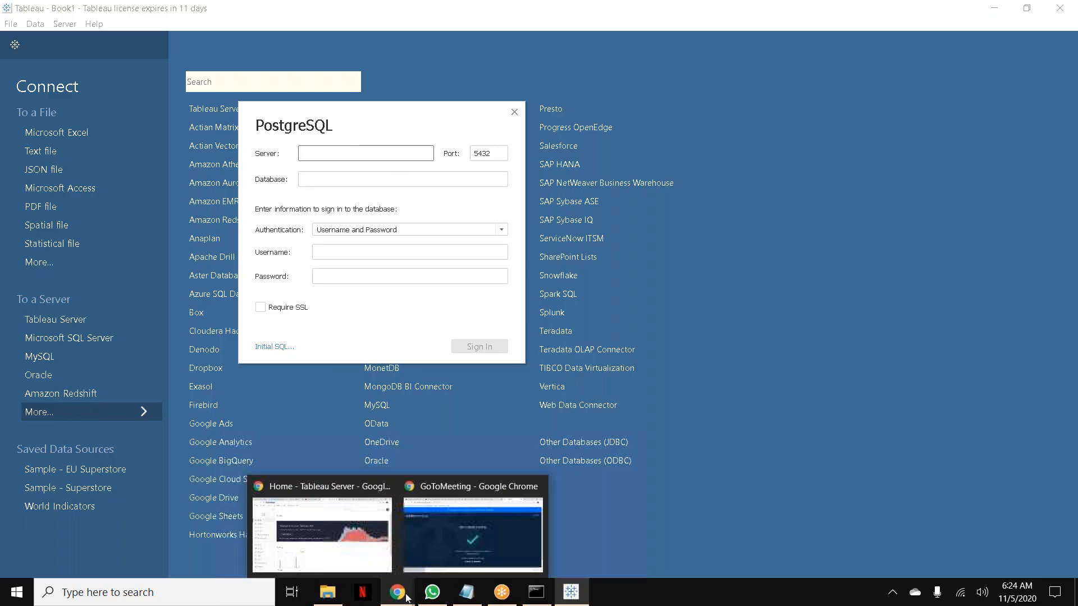
{"action": "type", "text": "local"}
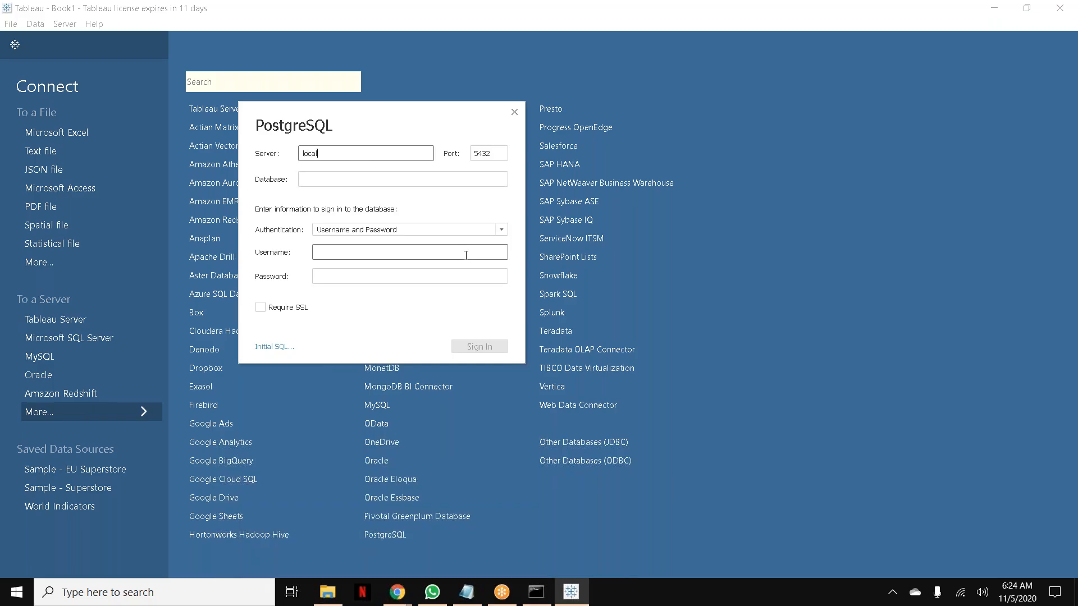
{"action": "type", "text": "host"}
{"action": "key", "text": "Tab"}
{"action": "key", "text": "Tab"}
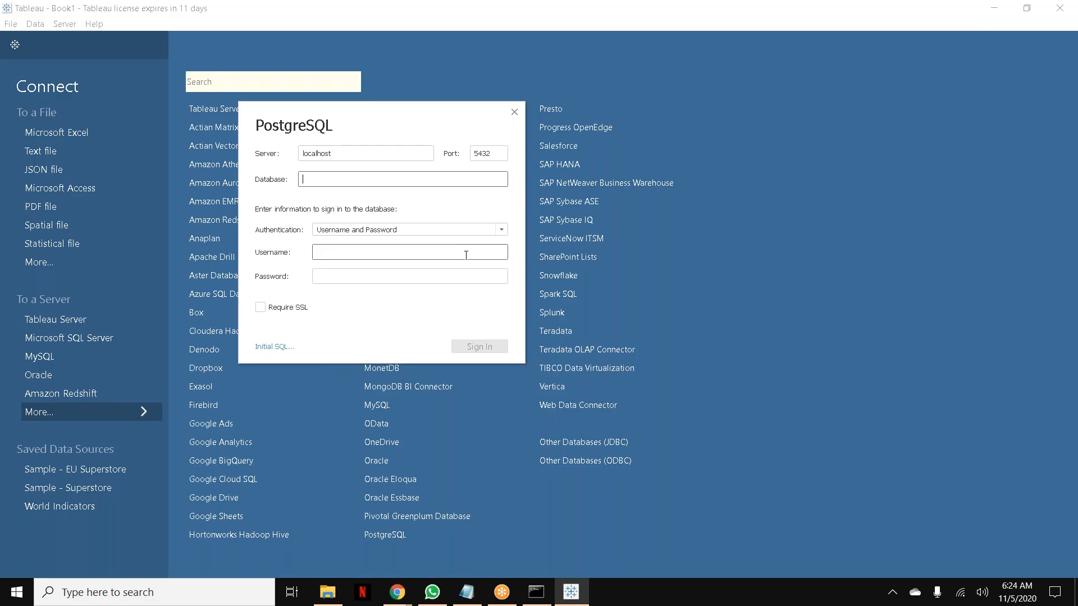
Set the PostgreSQL connection's database to workgroup and its username to readonly
{"action": "type", "text": "postrgre"}
{"action": "key", "text": "BackSpace"}
{"action": "key", "text": "BackSpace"}
{"action": "key", "text": "BackSpace"}
{"action": "key", "text": "BackSpace"}
{"action": "key", "text": "BackSpace"}
{"action": "key", "text": "BackSpace"}
{"action": "key", "text": "BackSpace"}
{"action": "type", "text": "workgroup"}
{"action": "left_click", "coordinate": [383, 255]}
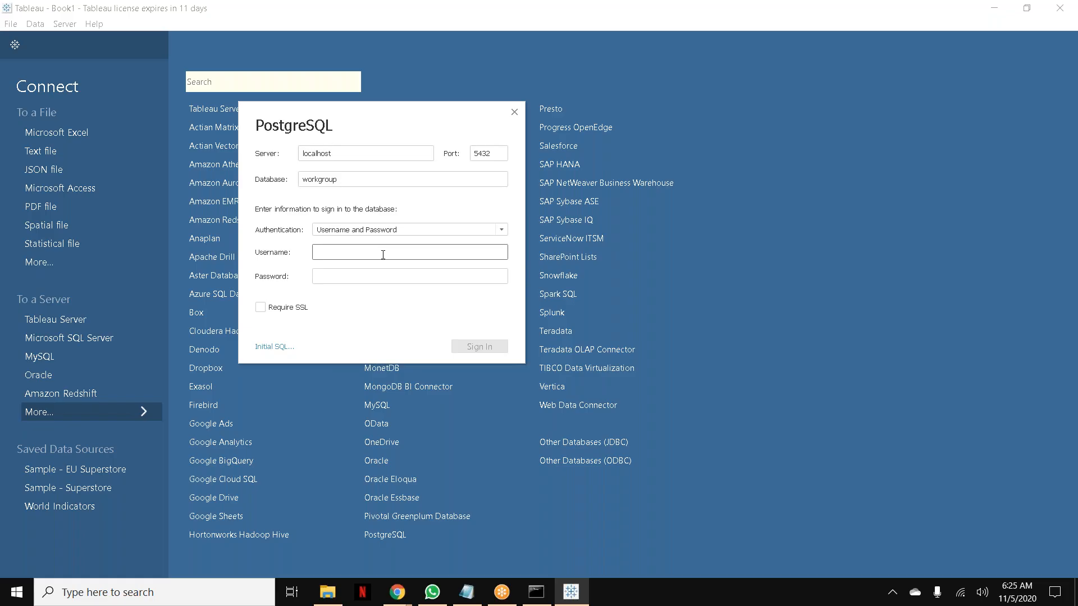
{"action": "type", "text": "rea"}
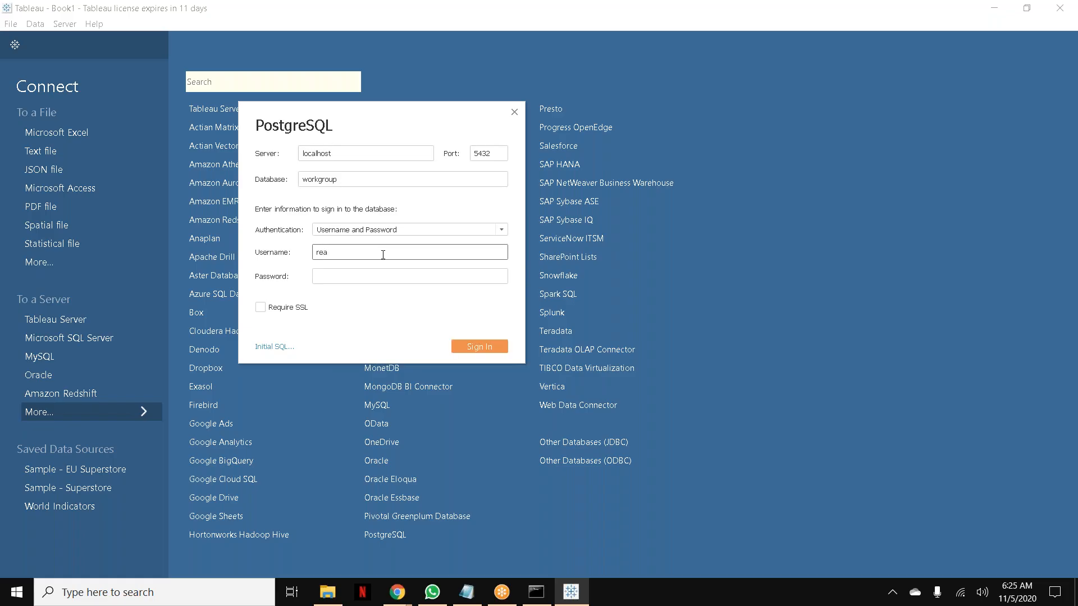
{"action": "type", "text": "donly"}
Switch to WhatsApp and select the received tsm data-access repository-access enable command for copying
{"action": "left_click", "coordinate": [437, 598]}
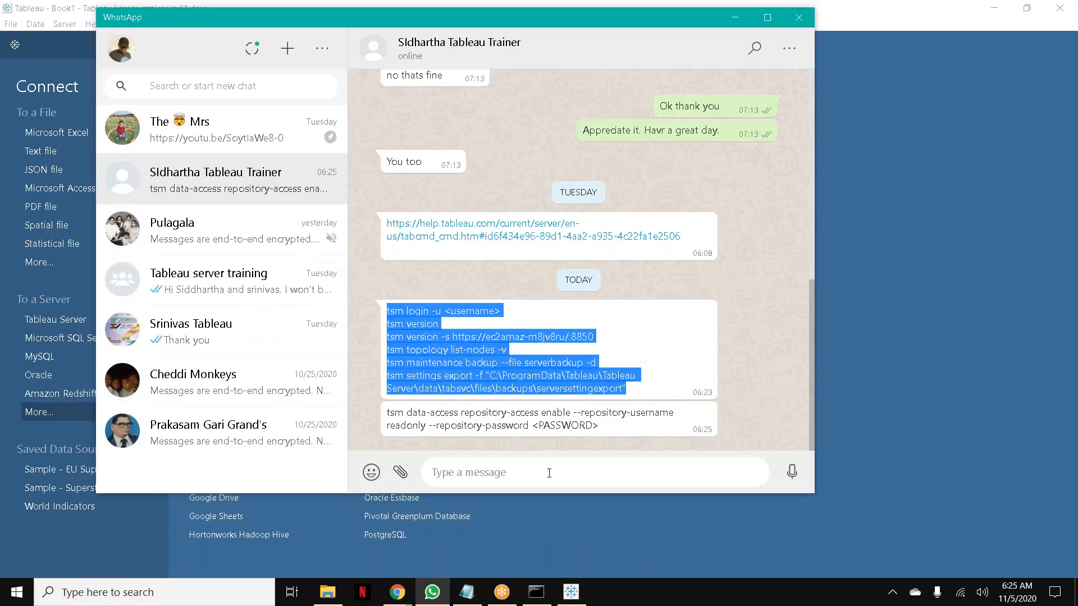
{"action": "left_click", "coordinate": [549, 474]}
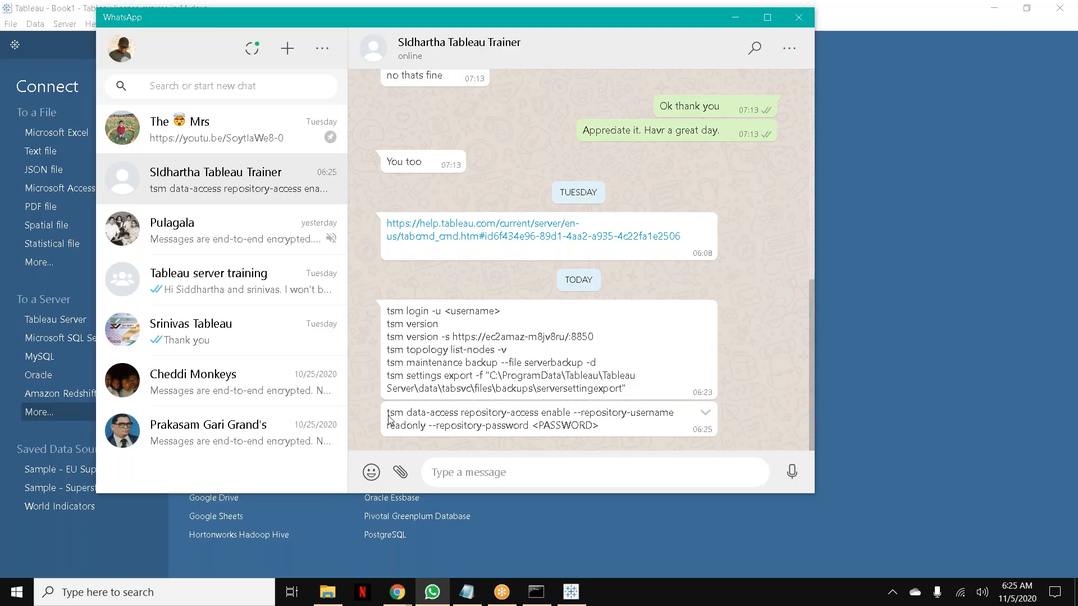
{"action": "left_click_drag", "start_coordinate": [387, 413], "coordinate": [607, 424]}
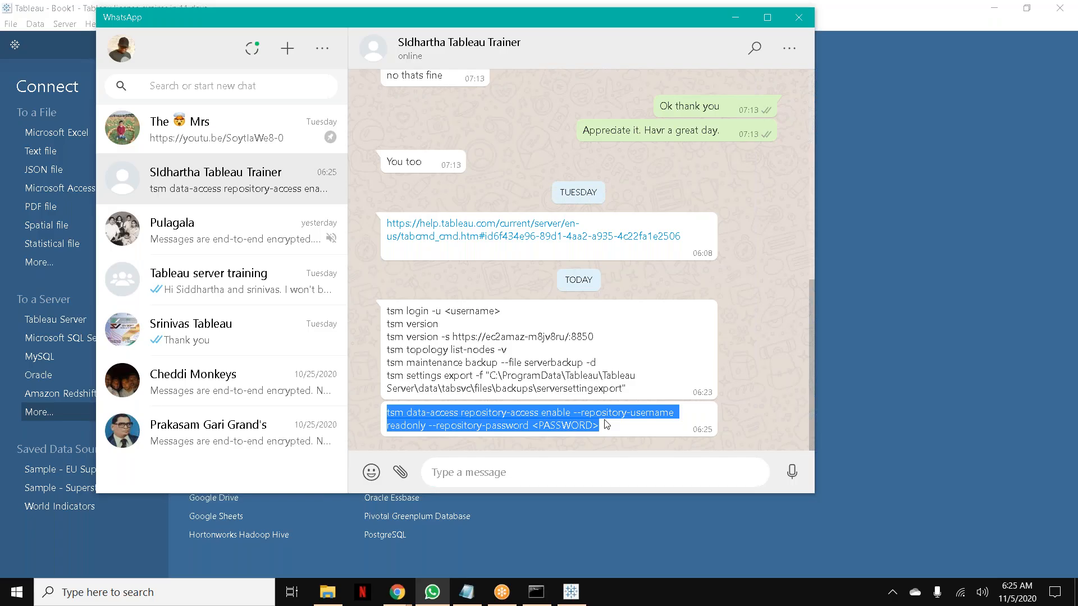
{"action": "left_click", "coordinate": [590, 425]}
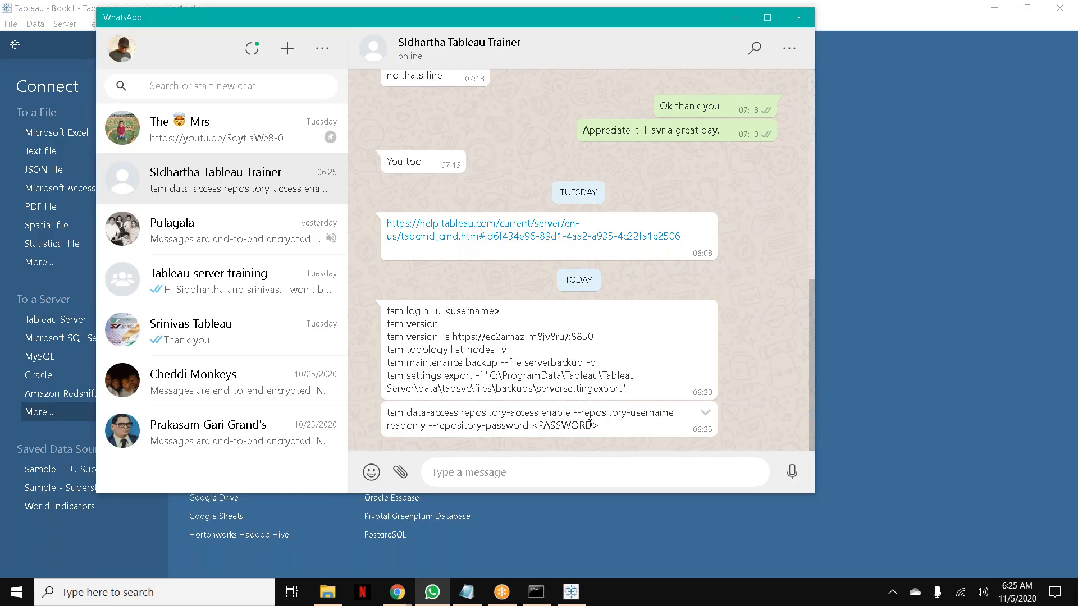
{"action": "left_click_drag", "start_coordinate": [387, 413], "coordinate": [627, 438]}
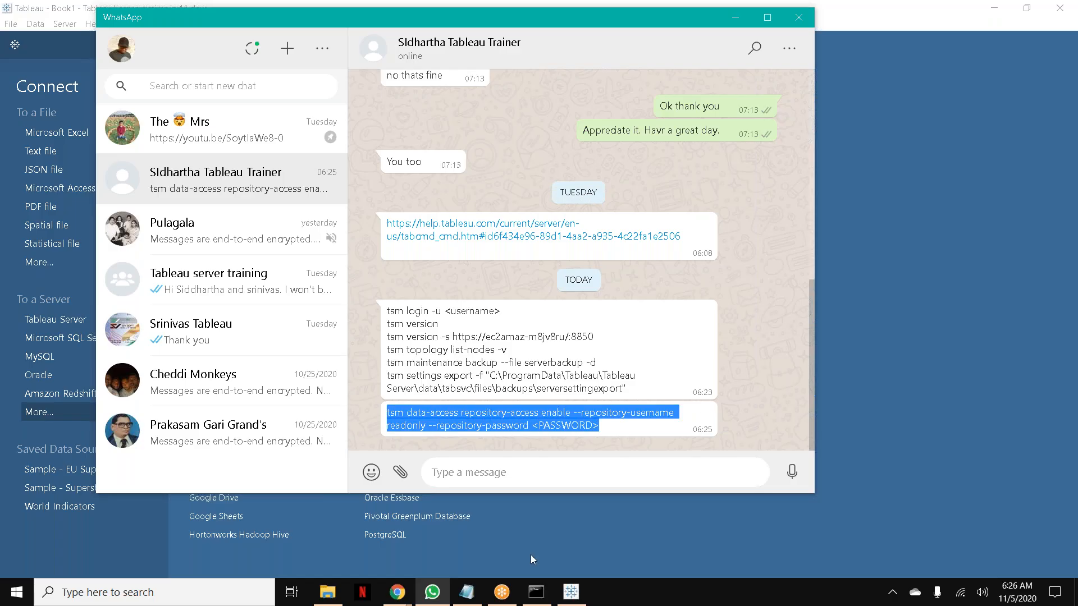
Switch to Notepad and save the tsm commands as a text document named tsm in the Scripts folder
{"action": "left_click", "coordinate": [466, 592]}
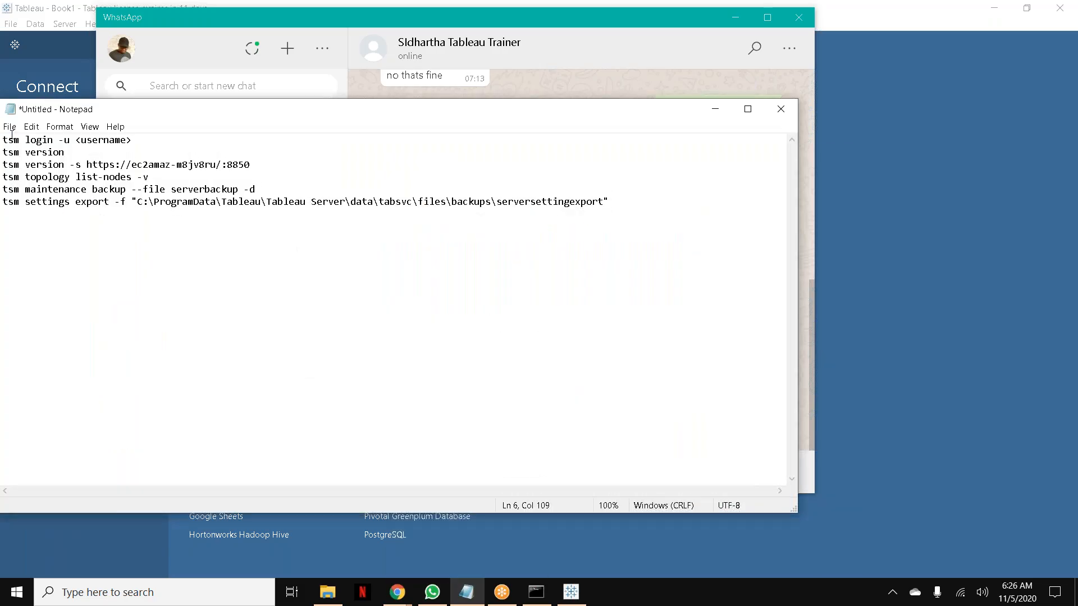
{"action": "left_click", "coordinate": [9, 127]}
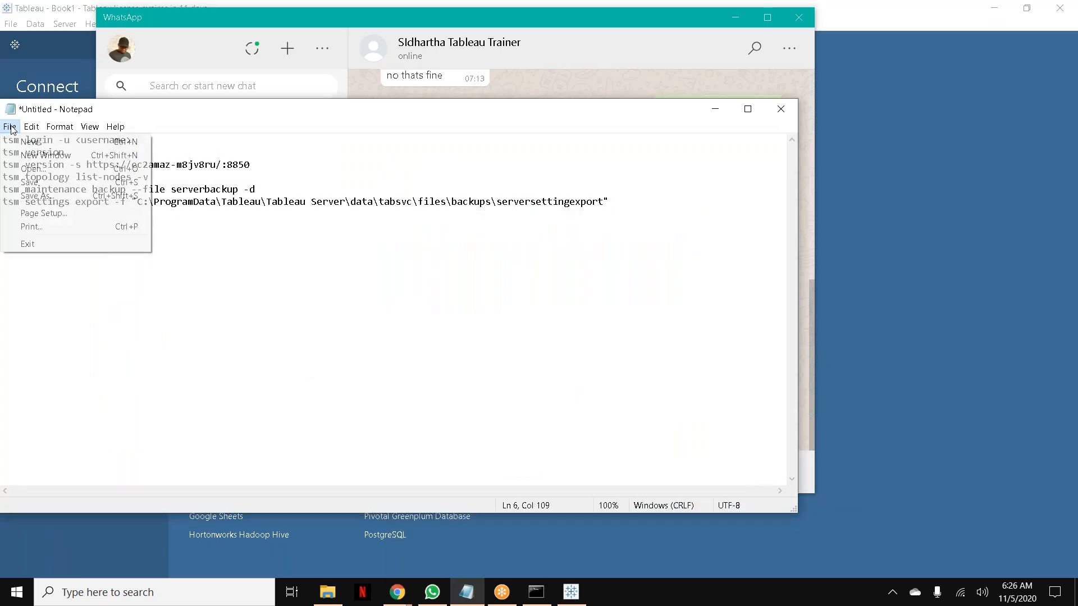
{"action": "left_click", "coordinate": [37, 195]}
{"action": "type", "text": "tsm"}
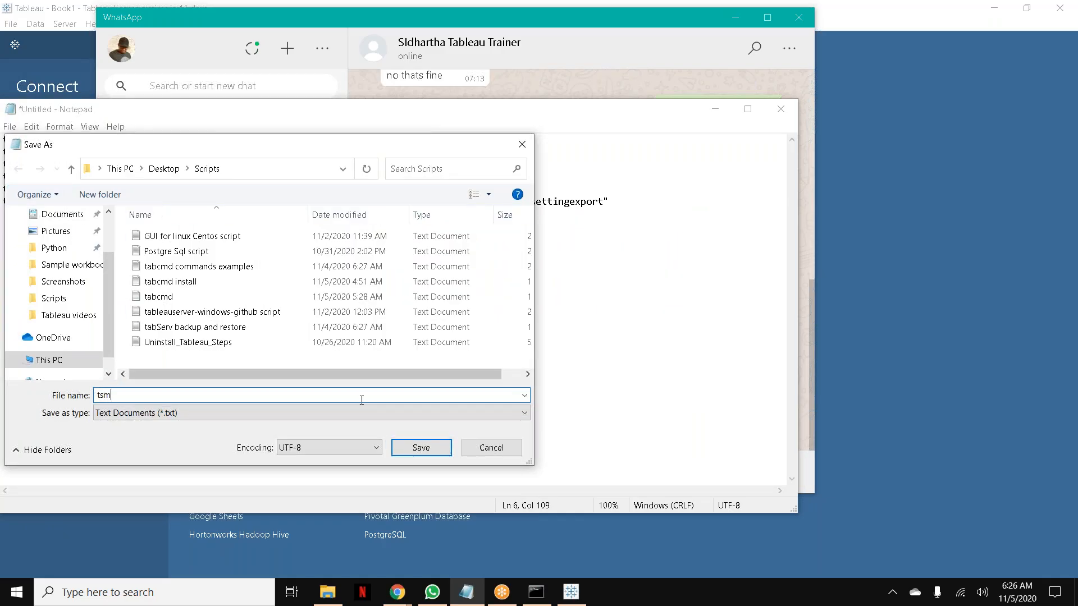
{"action": "left_click", "coordinate": [408, 447]}
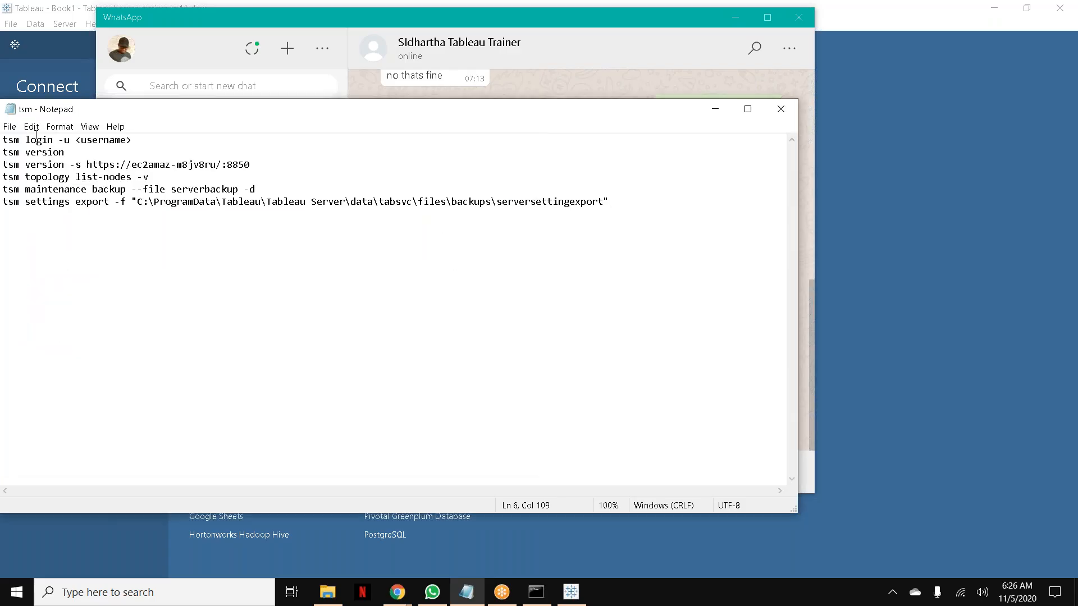
Start a new Notepad document and paste the tsm data-access repository-access enable command into it
{"action": "left_click", "coordinate": [10, 127]}
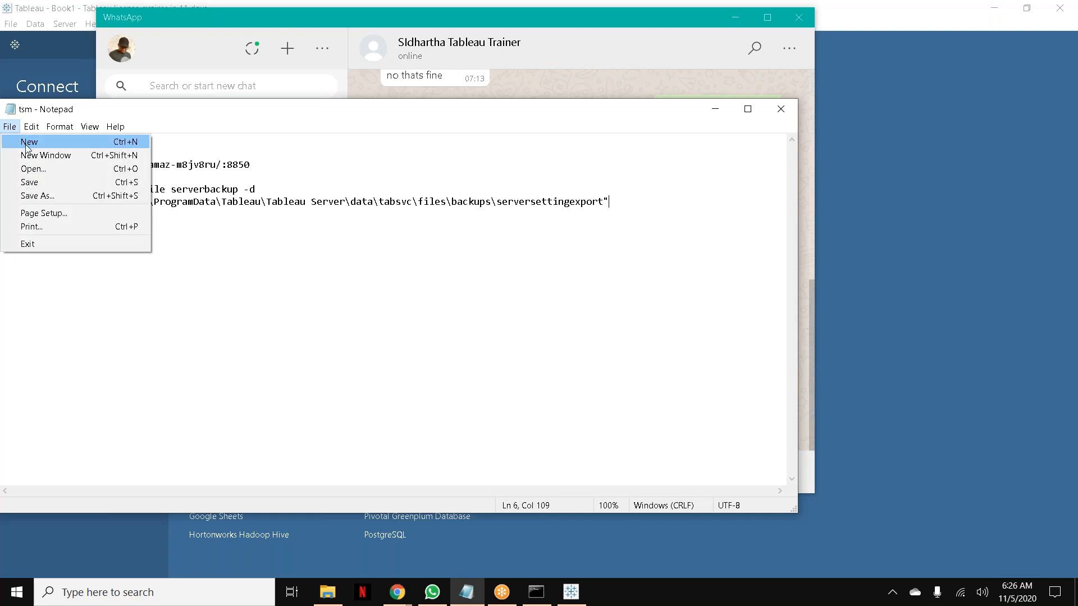
{"action": "left_click", "coordinate": [29, 144]}
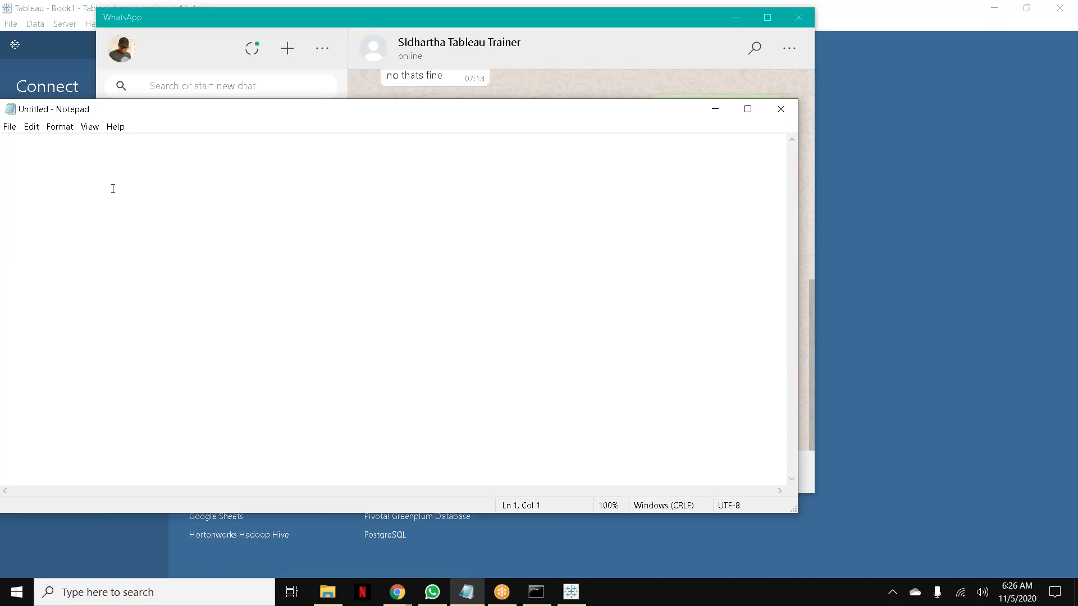
{"action": "key", "text": "ctrl+v"}
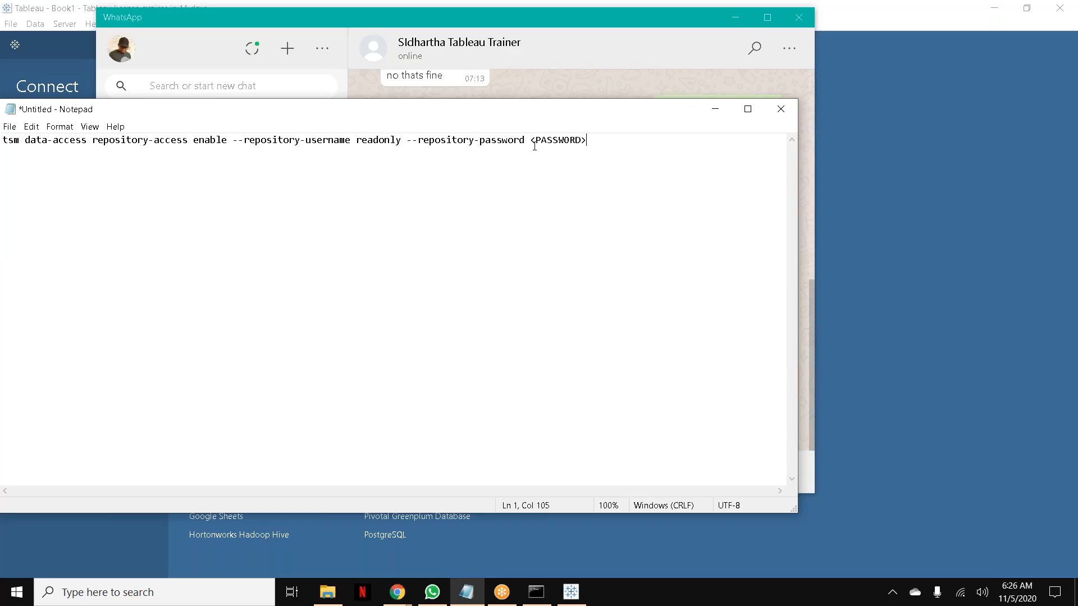
Replace the command's <PASSWORD> placeholder with the readonly repository password and select the whole command for copying
{"action": "key", "text": "BackSpace"}
{"action": "key", "text": "BackSpace"}
{"action": "key", "text": "BackSpace"}
{"action": "key", "text": "BackSpace"}
{"action": "key", "text": "BackSpace"}
{"action": "key", "text": "BackSpace"}
{"action": "key", "text": "BackSpace"}
{"action": "key", "text": "BackSpace"}
{"action": "key", "text": "BackSpace"}
{"action": "key", "text": "BackSpace"}
{"action": "key", "text": "BackSpace"}
{"action": "key", "text": "BackSpace"}
{"action": "key", "text": "BackSpace"}
{"action": "key", "text": "BackSpace"}
{"action": "key", "text": "BackSpace"}
{"action": "key", "text": "BackSpace"}
{"action": "key", "text": "BackSpace"}
{"action": "key", "text": "BackSpace"}
{"action": "key", "text": "ctrl+a"}
{"action": "key", "text": "super+c"}
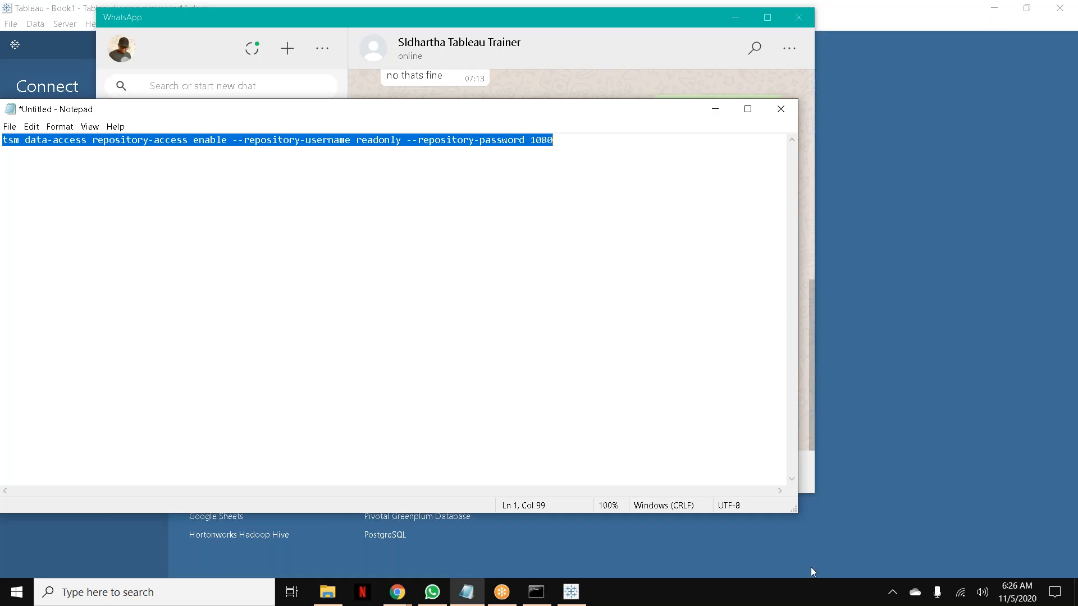
Switch to Command Prompt, run the copied repository-access enable command with the repository password, and accept the server restart with y
{"action": "mouse_move", "coordinate": [537, 592]}
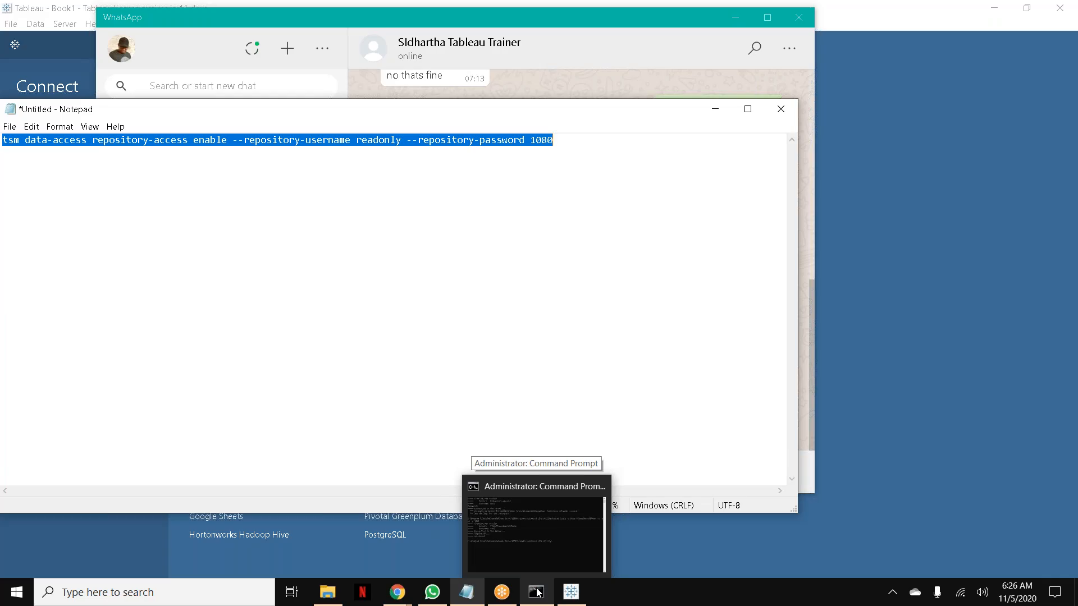
{"action": "left_click", "coordinate": [537, 592]}
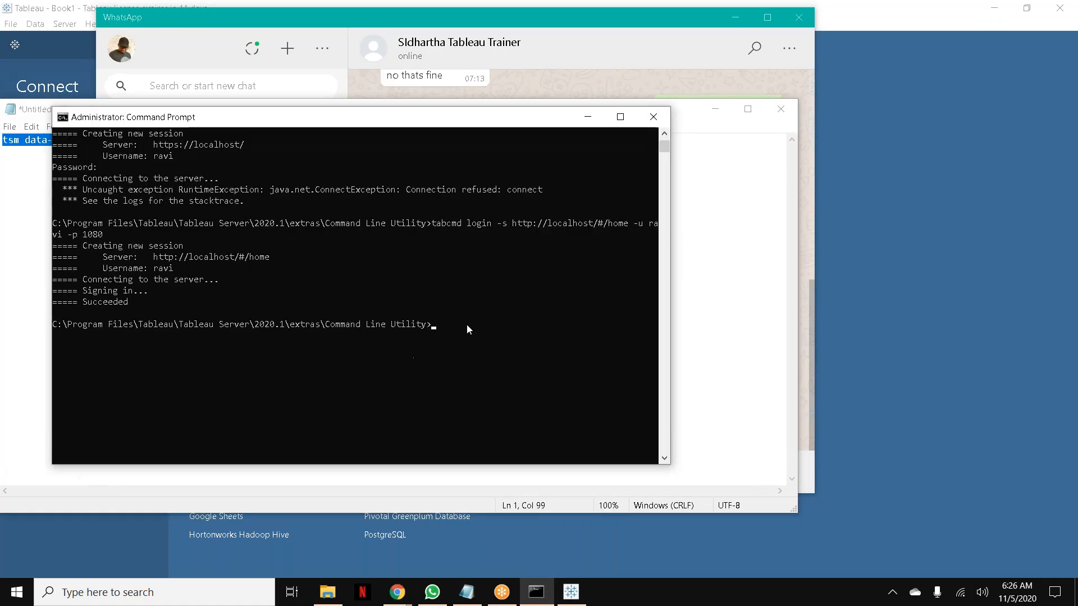
{"action": "right_click", "coordinate": [501, 338]}
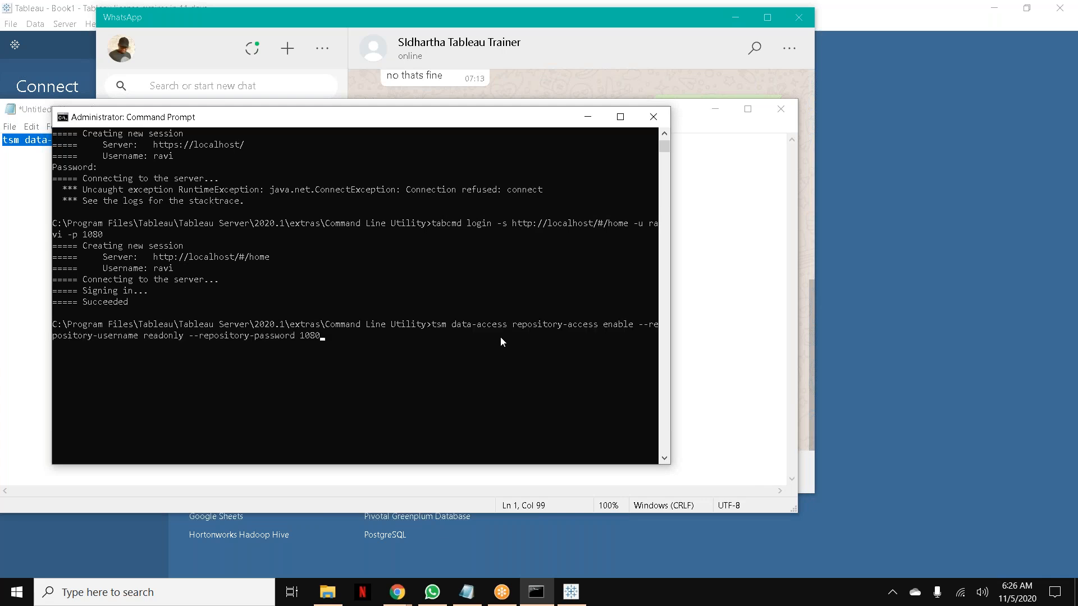
{"action": "key", "text": "Return"}
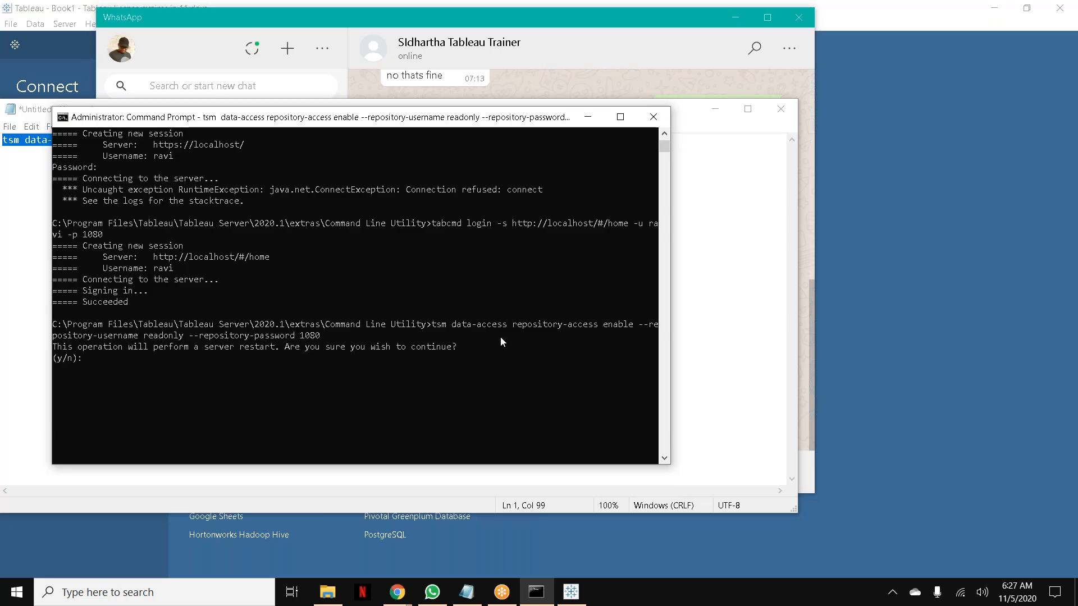
{"action": "type", "text": "y"}
{"action": "key", "text": "Return"}
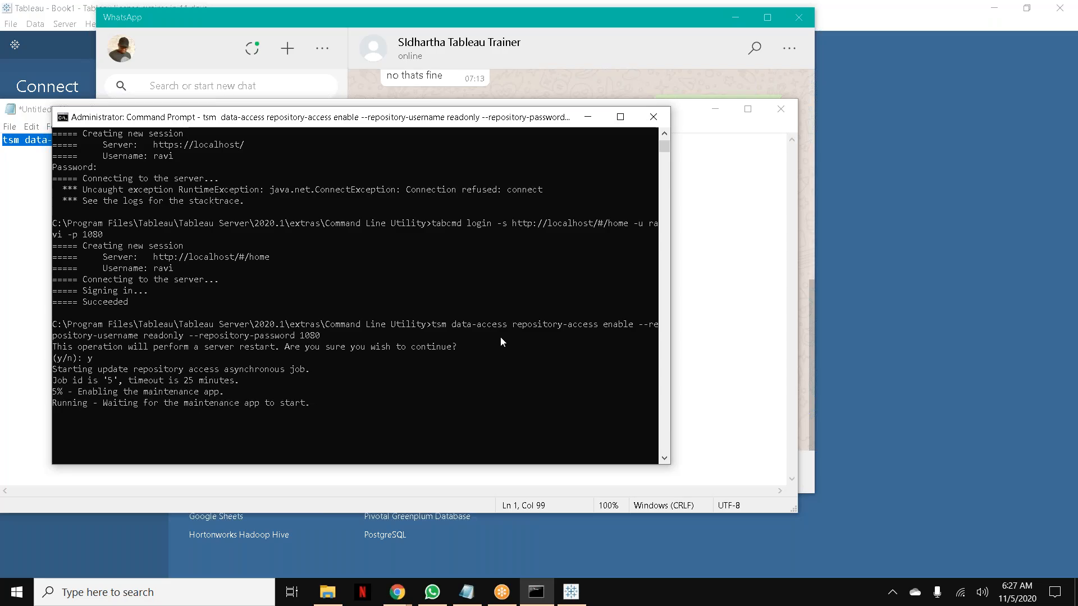
Minimize the Notepad window and check the progress of the repository access job in Command Prompt
{"action": "left_click", "coordinate": [584, 118]}
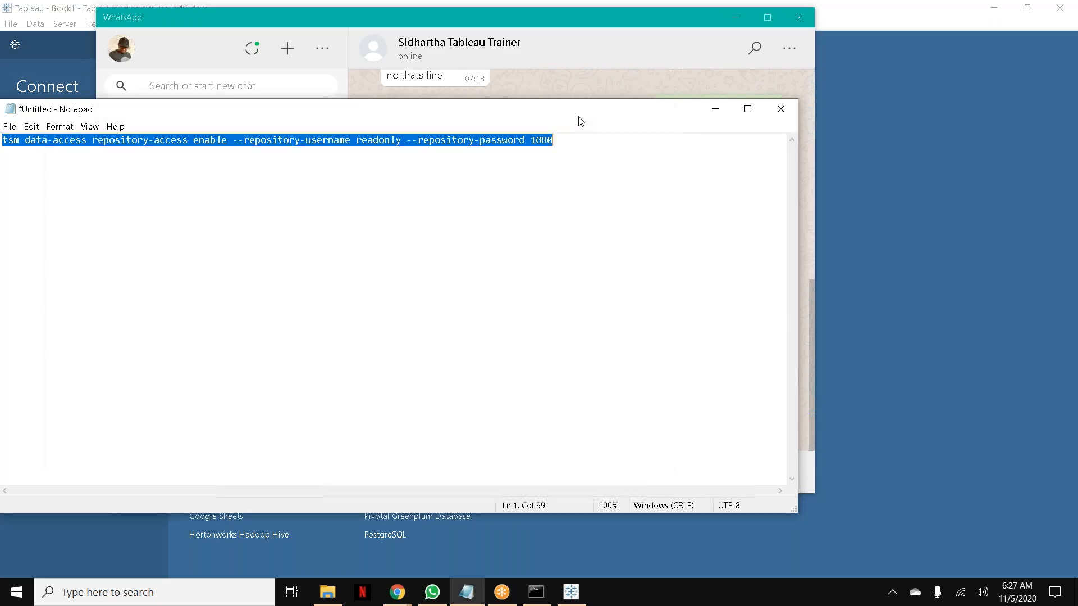
{"action": "left_click", "coordinate": [715, 110]}
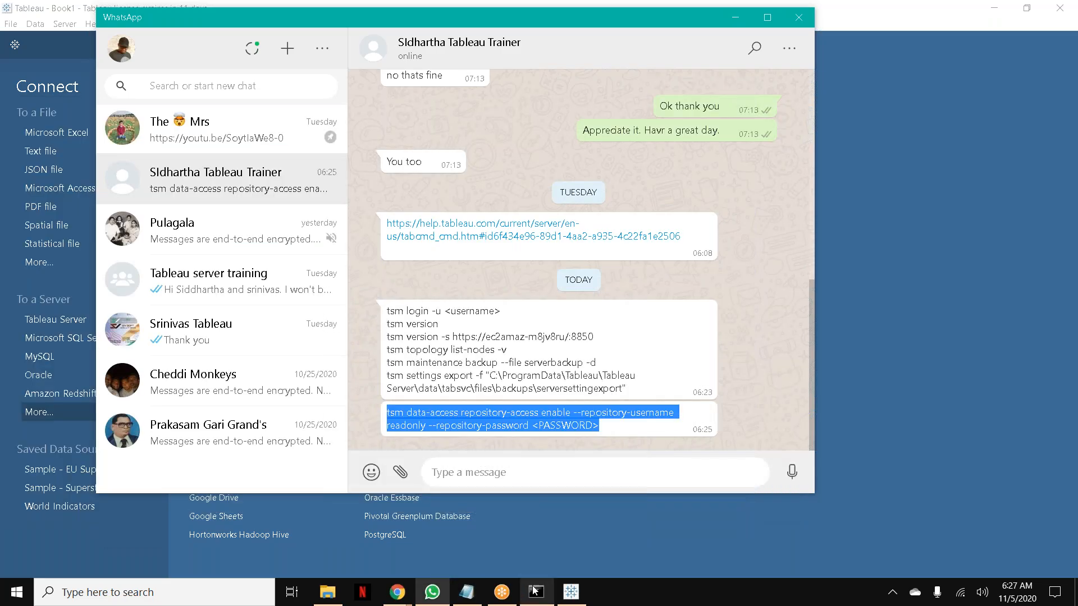
{"action": "left_click", "coordinate": [535, 590]}
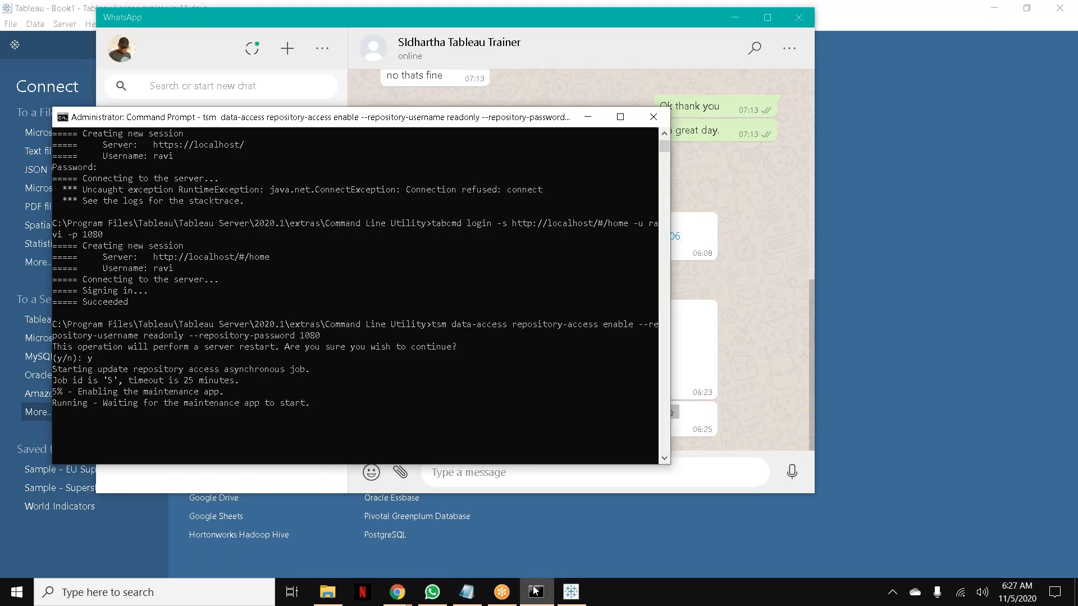
Switch to Tableau Desktop, enter the readonly user's password in the PostgreSQL connection, and enable Require SSL
{"action": "mouse_move", "coordinate": [412, 597]}
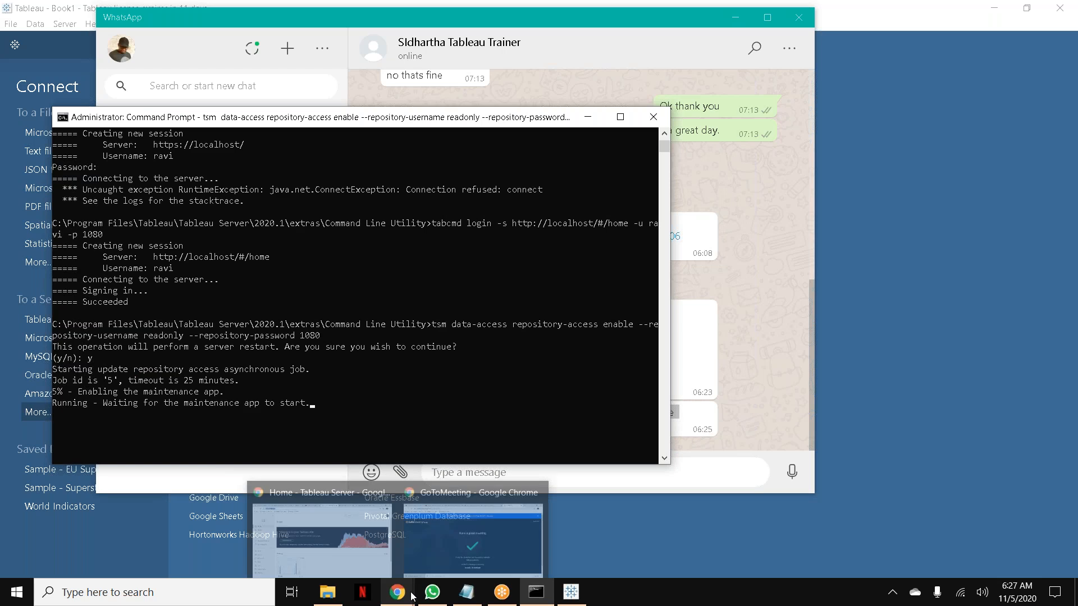
{"action": "left_click", "coordinate": [571, 591]}
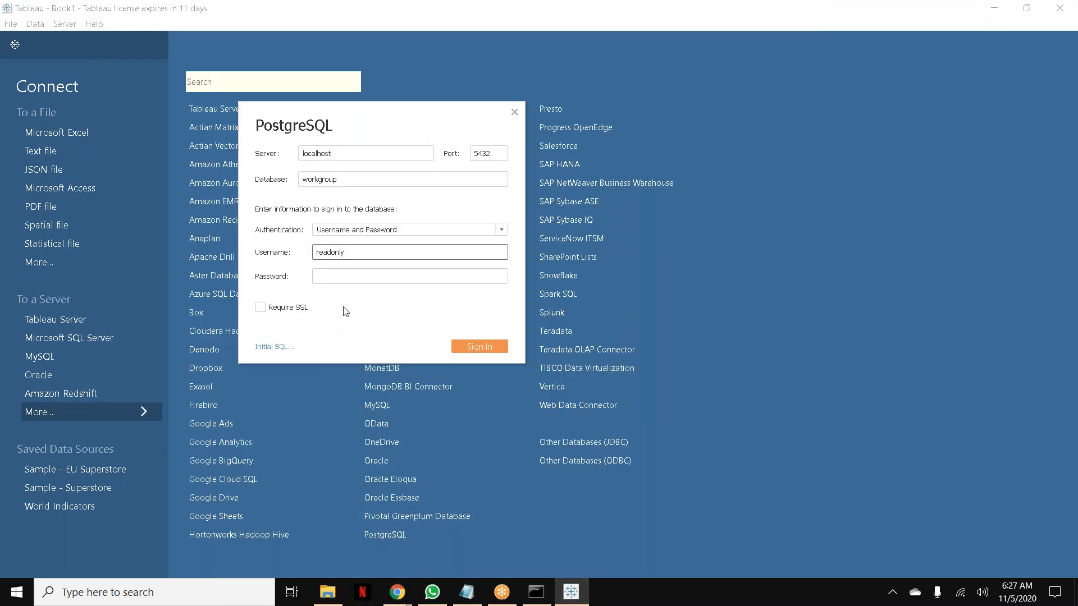
{"action": "left_click", "coordinate": [380, 275]}
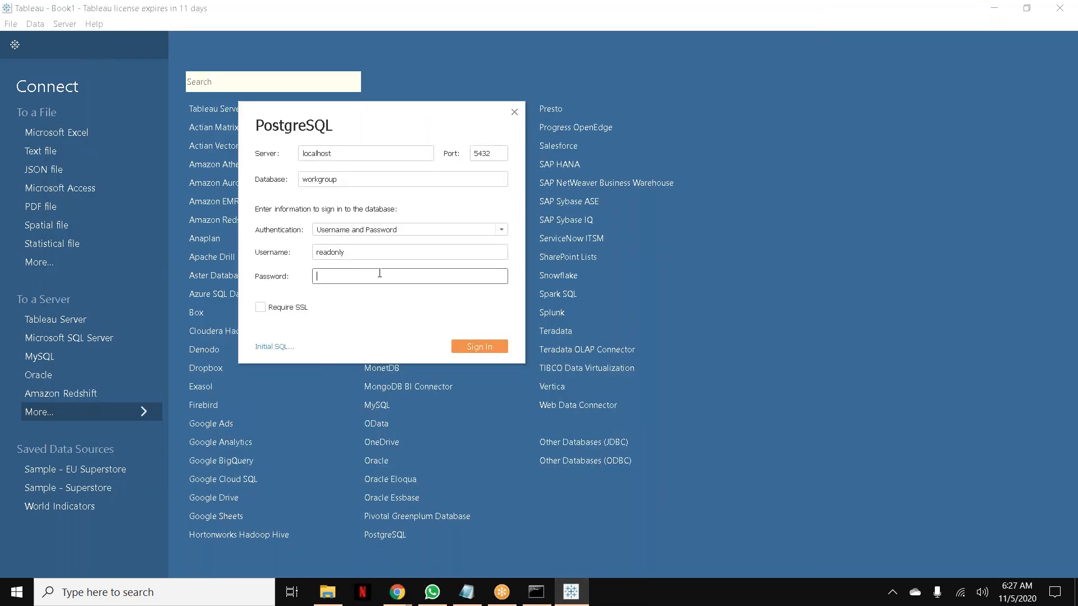
{"action": "type", "text": "****"}
{"action": "left_click", "coordinate": [260, 307]}
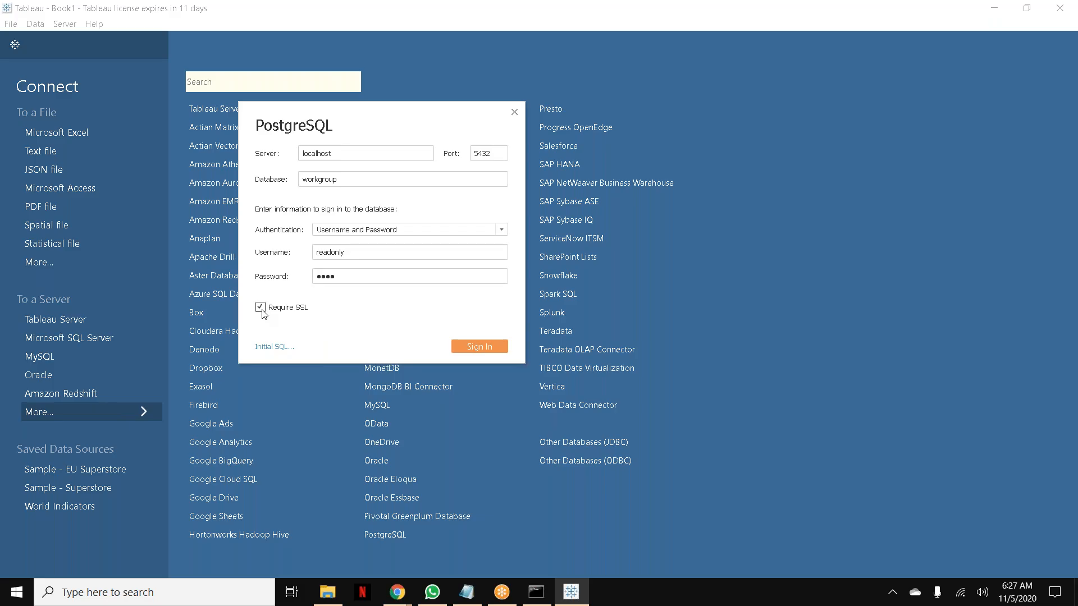
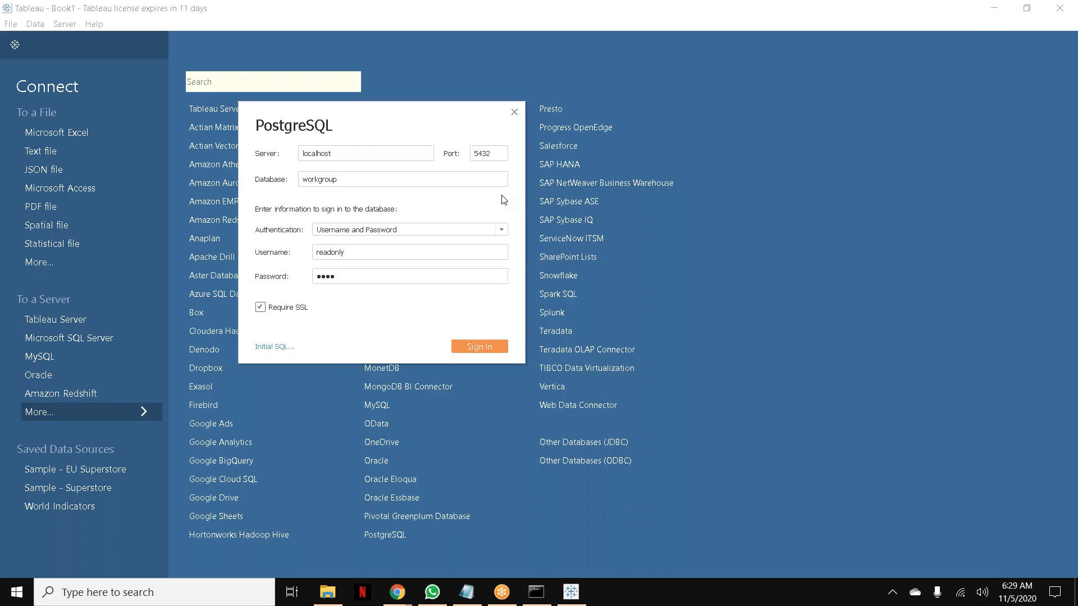
Set the PostgreSQL connection's port to 8060
{"action": "left_click", "coordinate": [505, 157]}
{"action": "key", "text": "BackSpace"}
{"action": "key", "text": "BackSpace"}
{"action": "key", "text": "BackSpace"}
{"action": "key", "text": "BackSpace"}
{"action": "type", "text": "8060"}
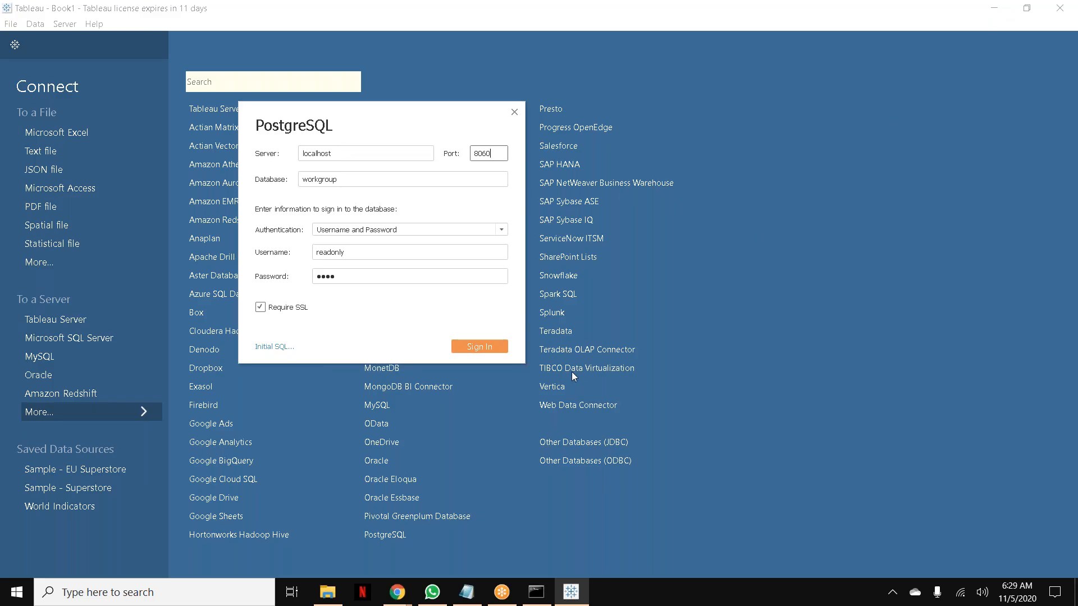
Switch to Chrome, look through the Tableau Server home page and the ports and tabcmd help pages, and minimize the browser
{"action": "left_click", "coordinate": [397, 597]}
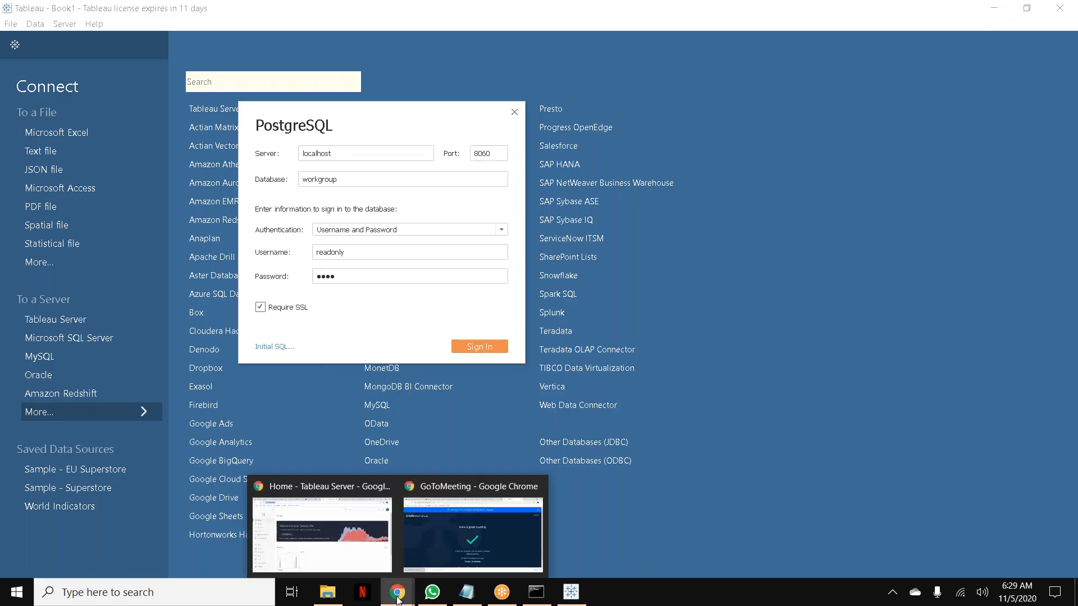
{"action": "left_click", "coordinate": [331, 533]}
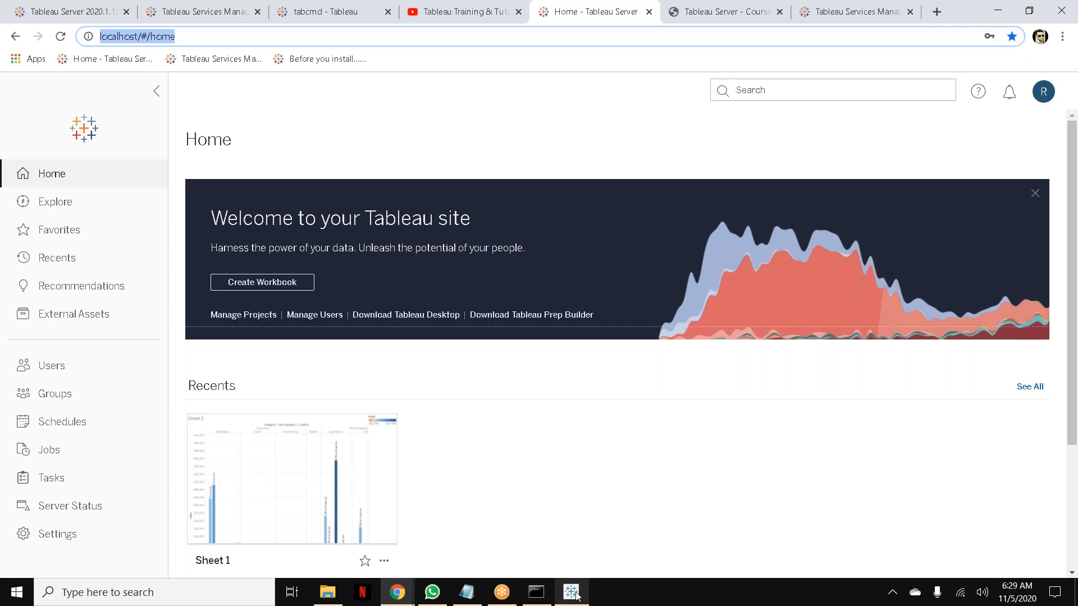
{"action": "mouse_move", "coordinate": [577, 595]}
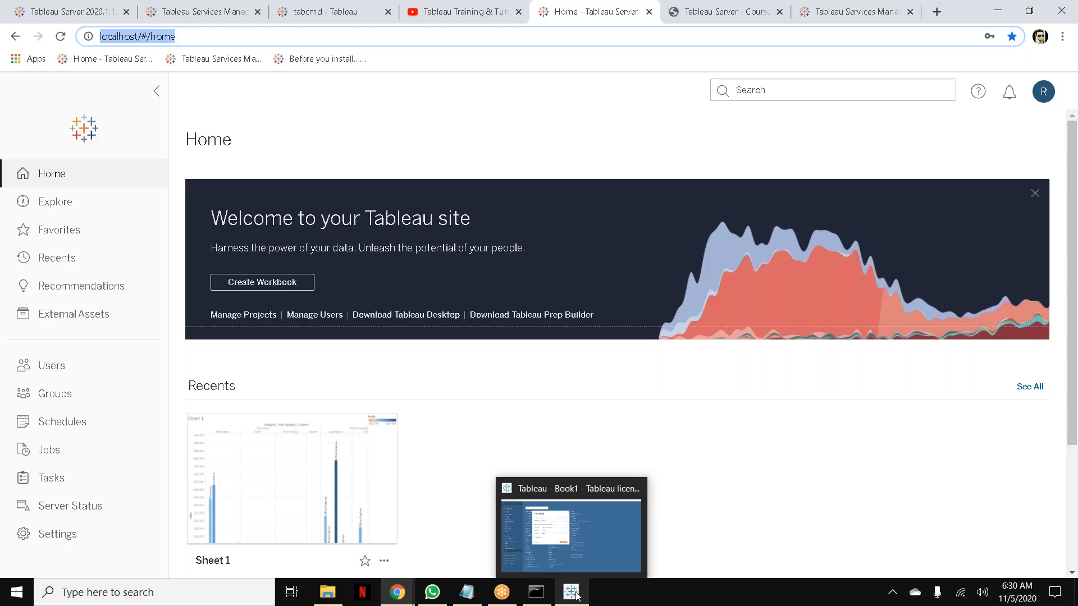
{"action": "left_click", "coordinate": [190, 8]}
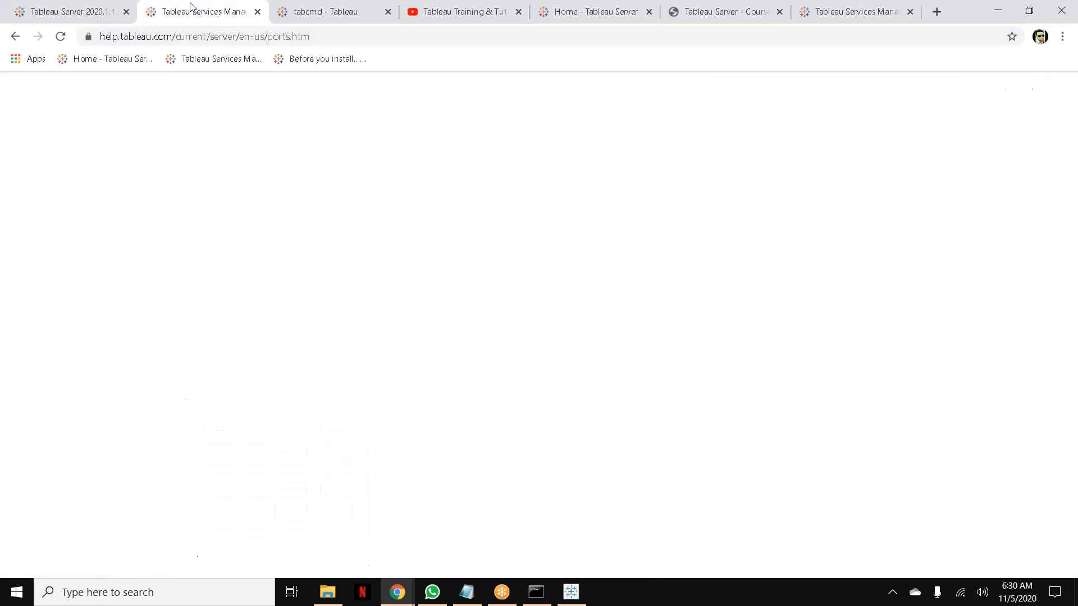
{"action": "left_click", "coordinate": [362, 8]}
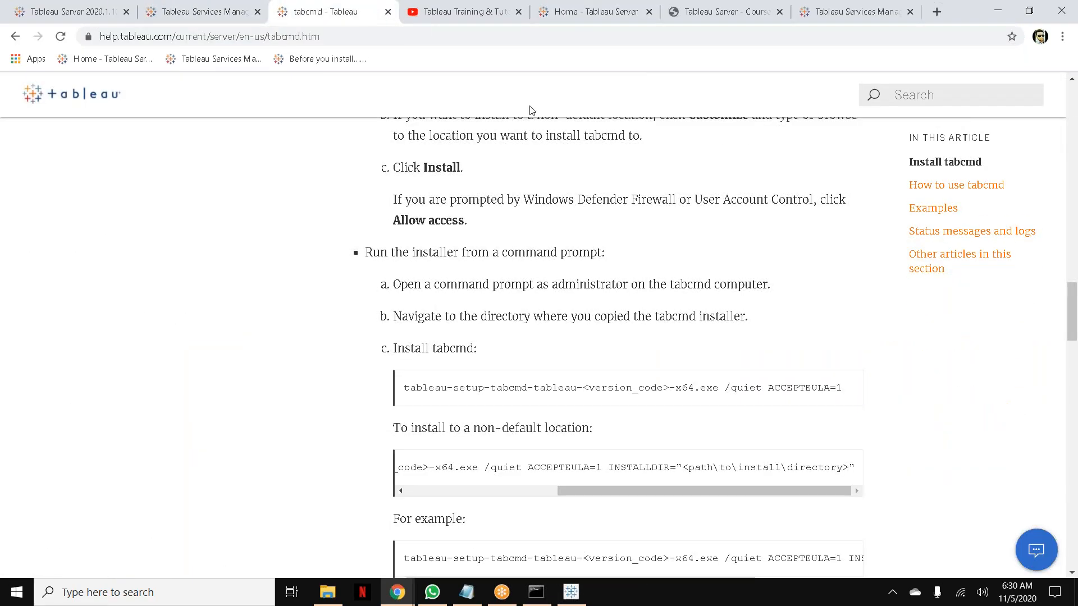
{"action": "left_click", "coordinate": [997, 12]}
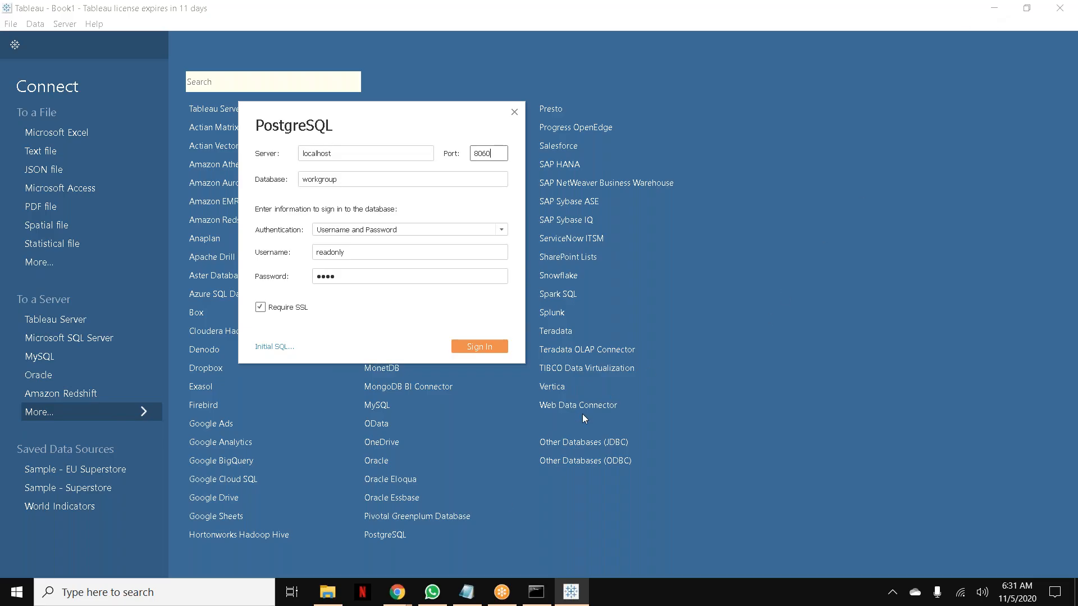
Return to Chrome, examine the running repository users job on the Tableau Services Manager status page, and minimize the browser
{"action": "mouse_move", "coordinate": [409, 602]}
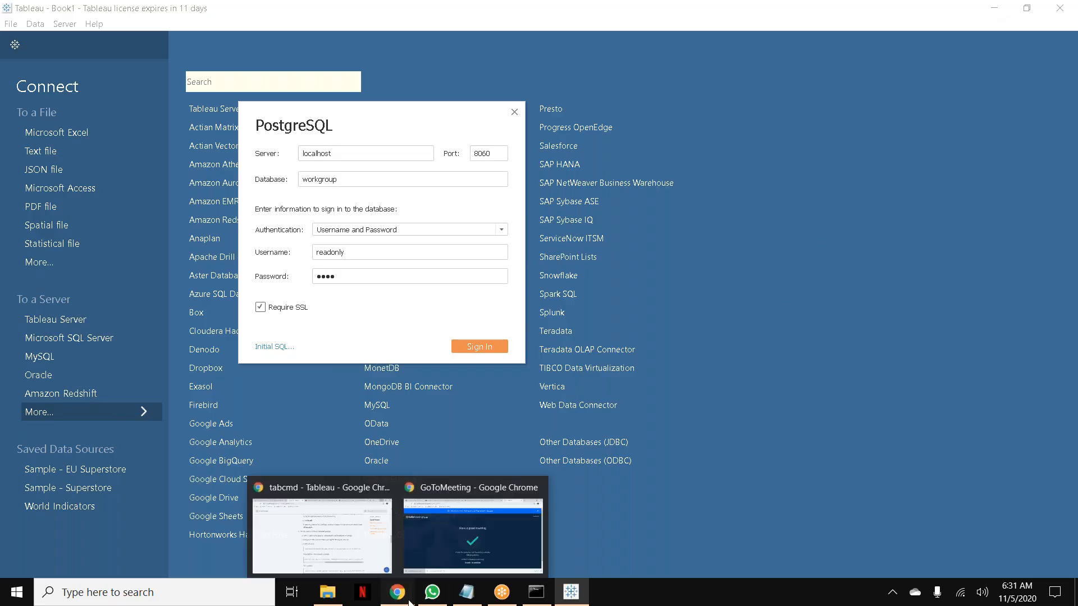
{"action": "left_click", "coordinate": [345, 541]}
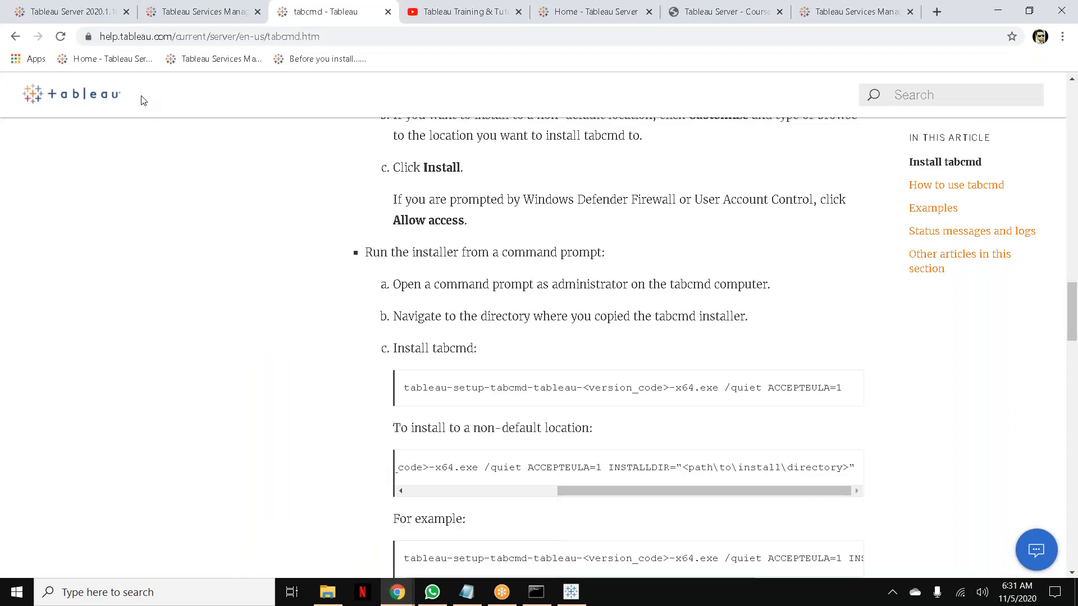
{"action": "left_click", "coordinate": [734, 12]}
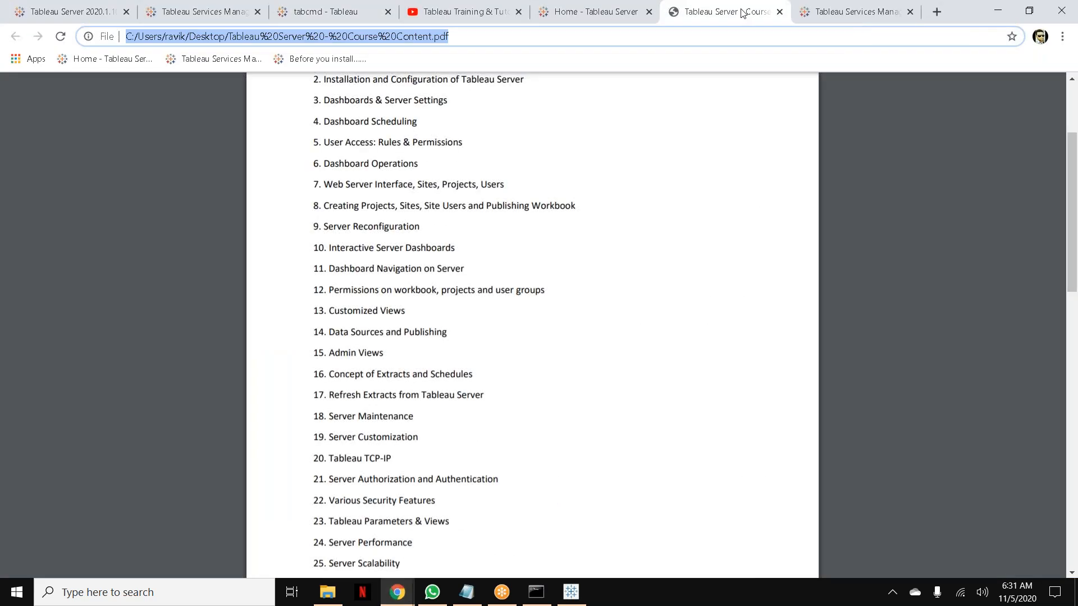
{"action": "left_click", "coordinate": [874, 15]}
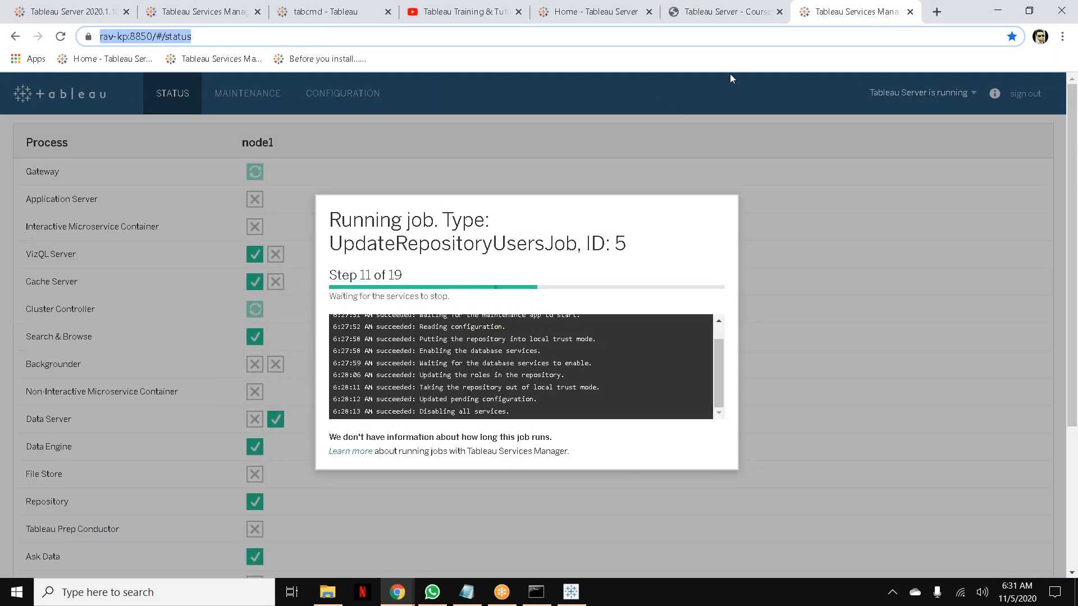
{"action": "left_click", "coordinate": [993, 13]}
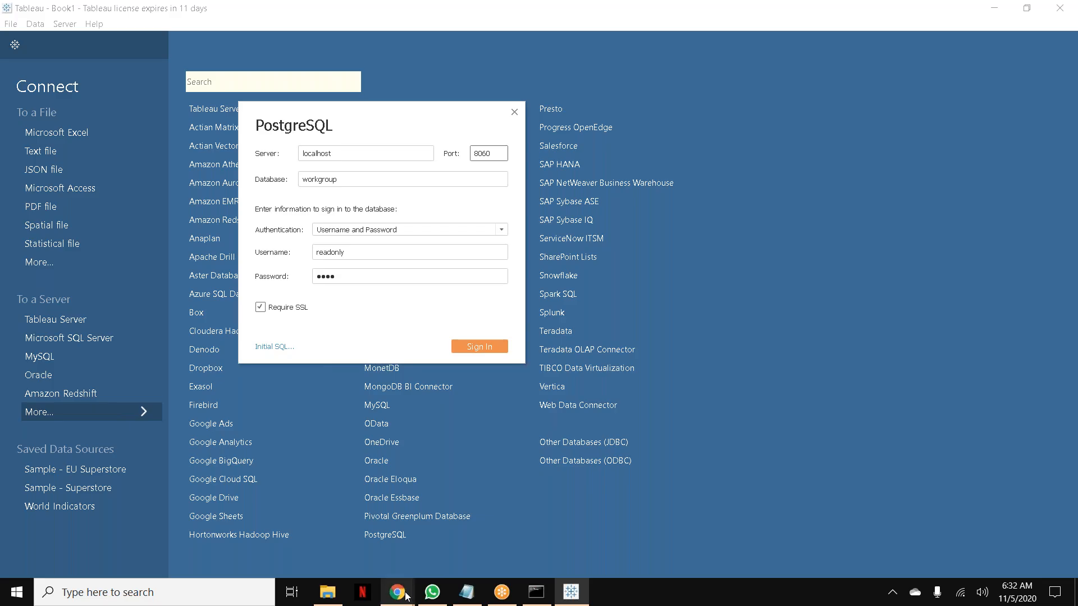
Bring Chrome back up and recheck the job's progress and process statuses in Tableau Services Manager
{"action": "mouse_move", "coordinate": [407, 592]}
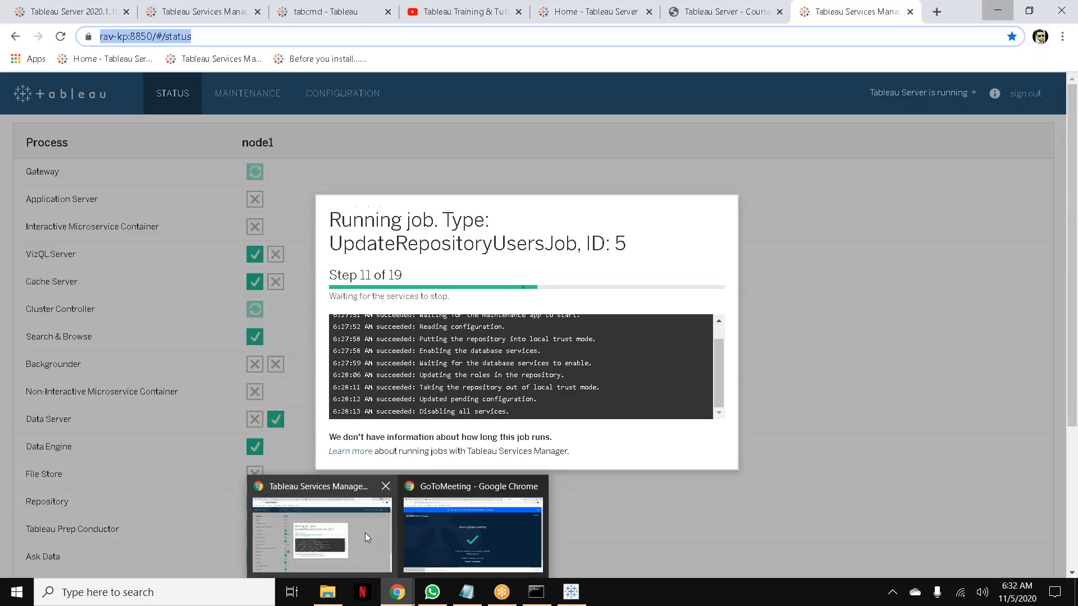
{"action": "left_click", "coordinate": [364, 538]}
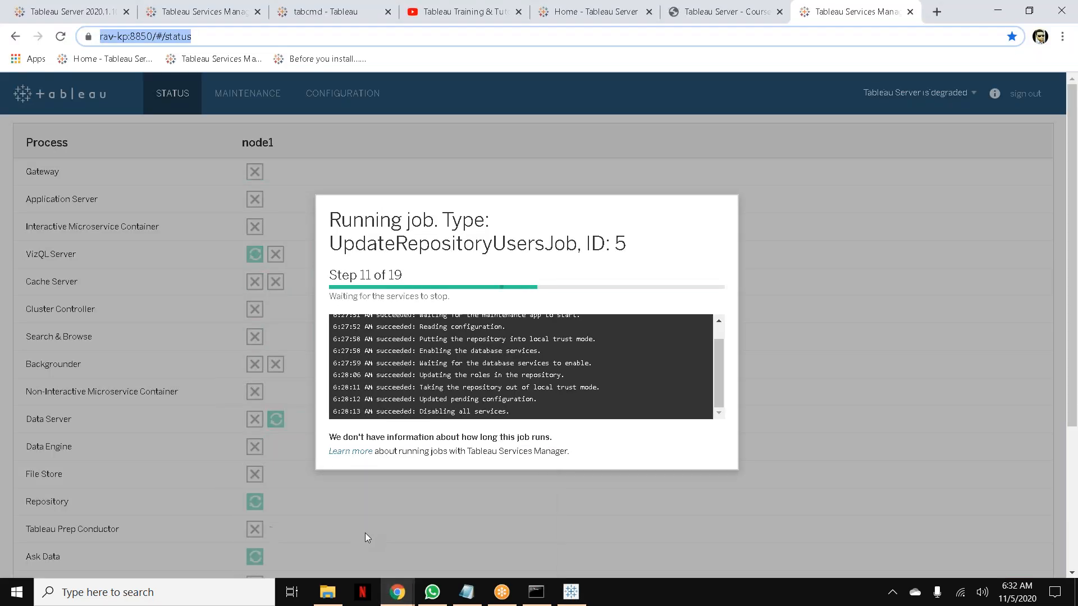